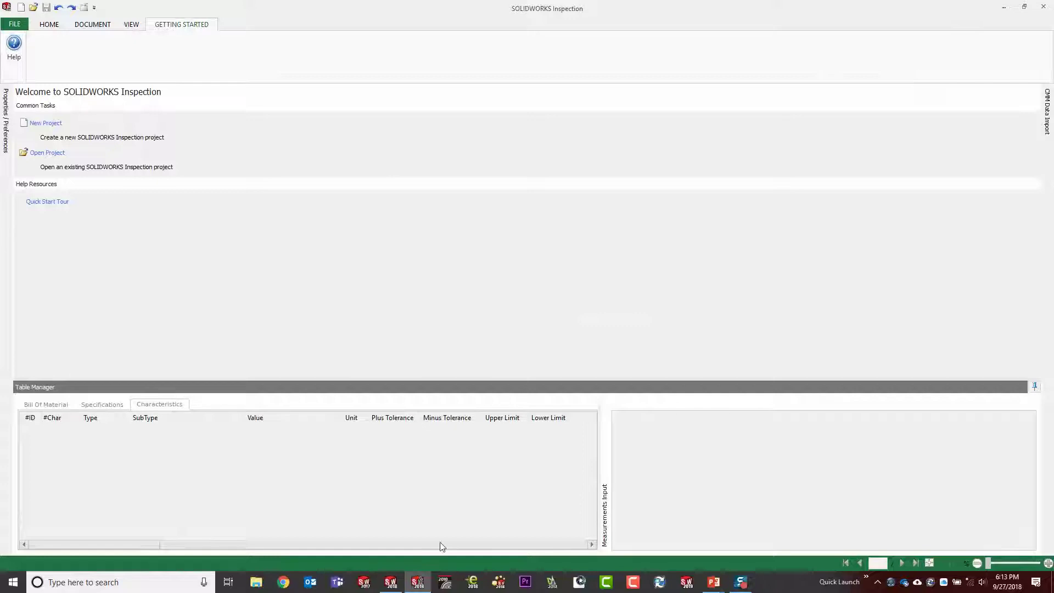
# Switch to the lower plate drawing in SOLIDWORKS, view its Drilling sheet, and return to the Milling sheet without updating annotations.
pyautogui.click(391, 582)
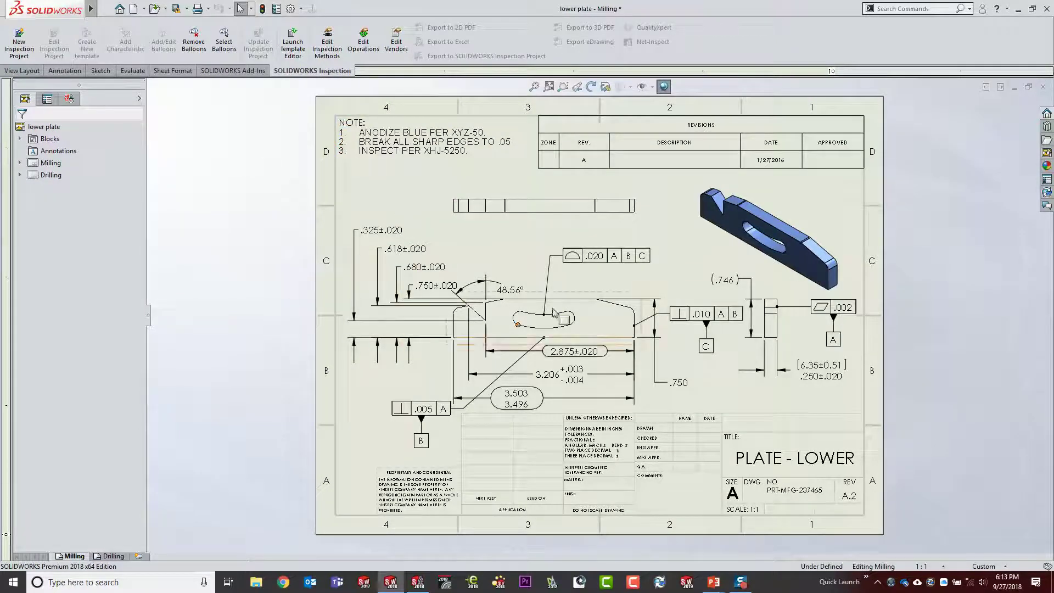
pyautogui.click(116, 557)
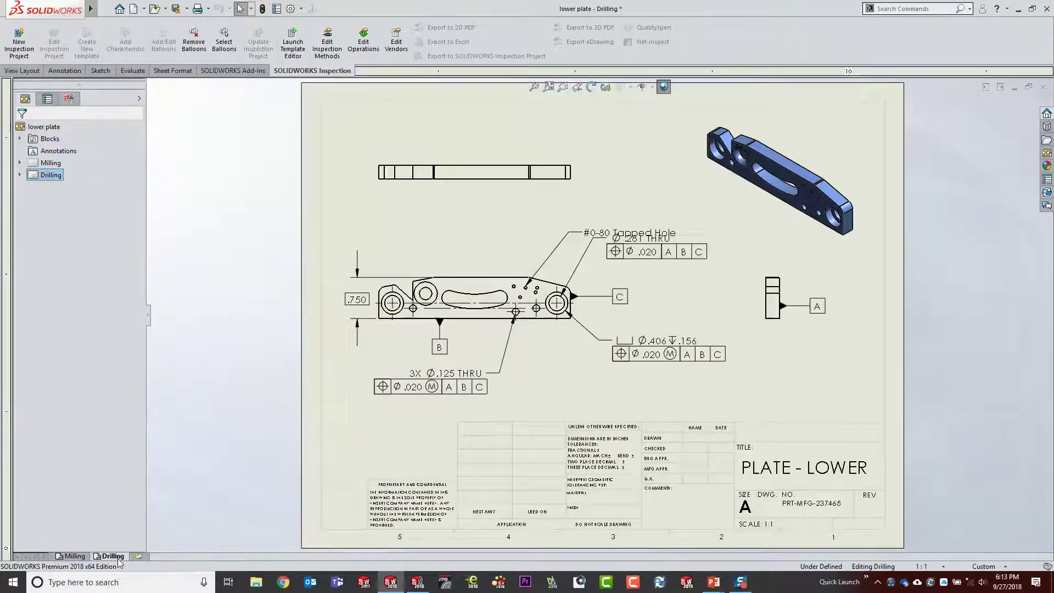
pyautogui.click(73, 557)
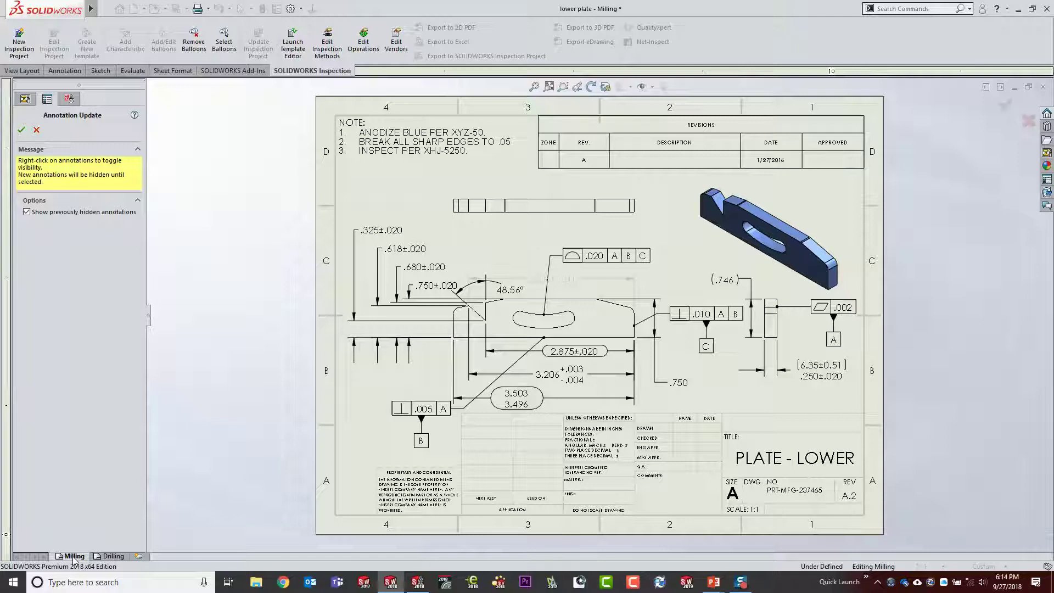
pyautogui.click(37, 130)
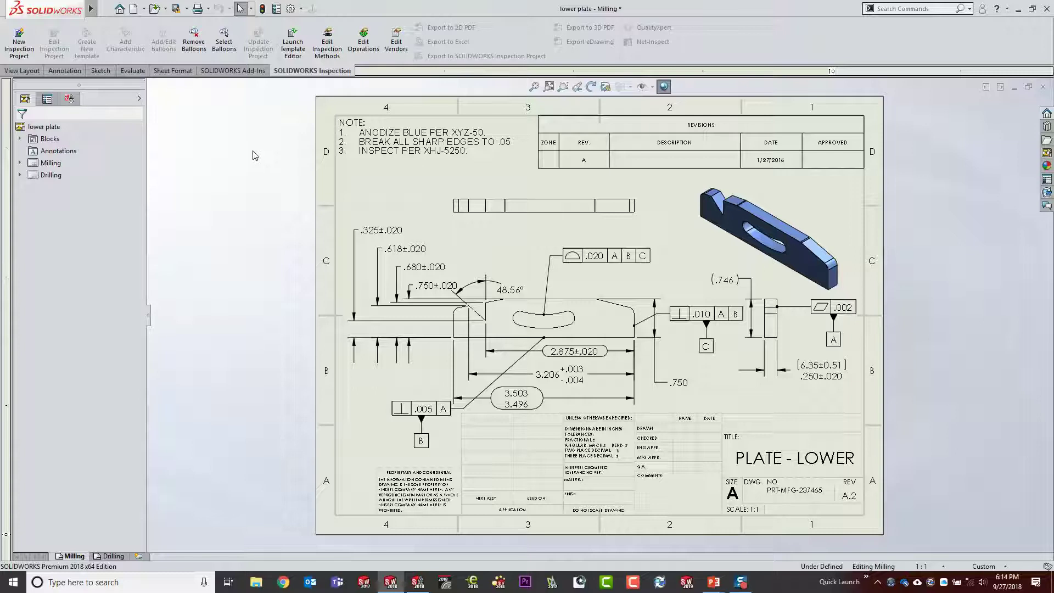
# Start a new inspection project for the Milling sheet using the Default.swidot project template.
pyautogui.click(27, 54)
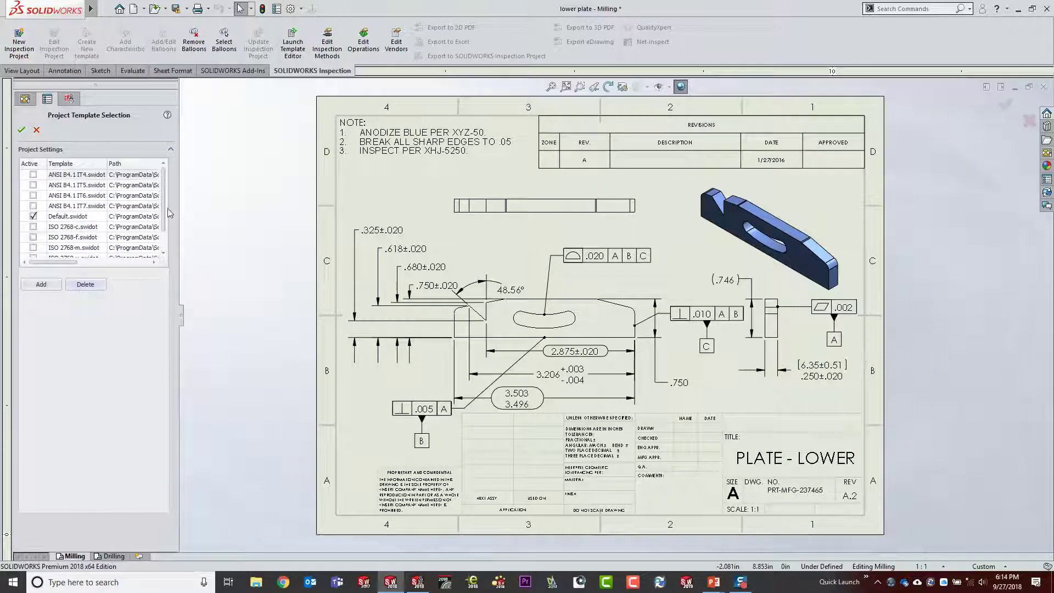
pyautogui.moveTo(180, 165); pyautogui.dragTo(231, 171)
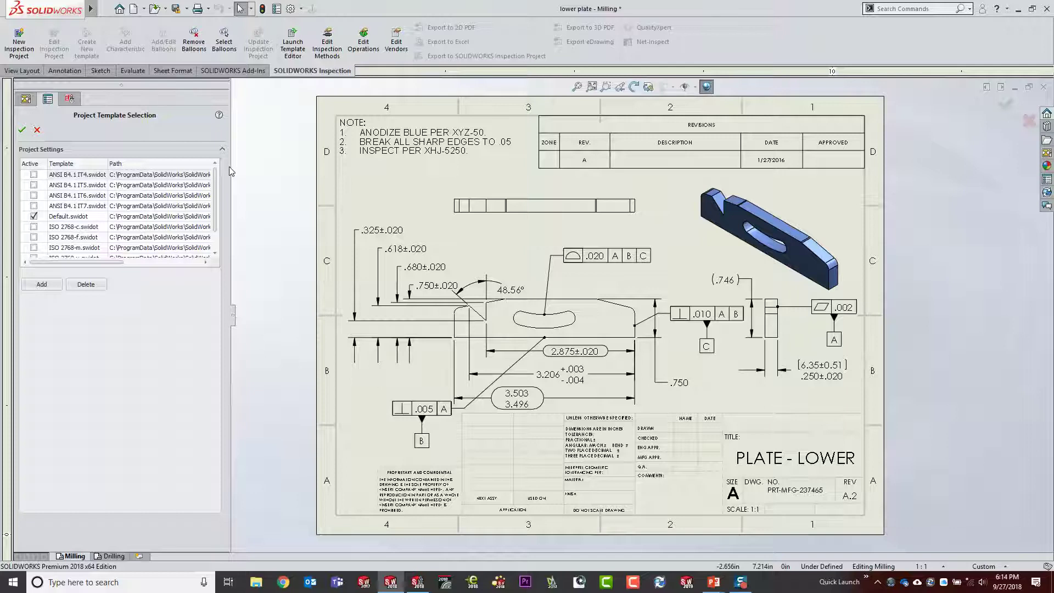
pyautogui.click(22, 130)
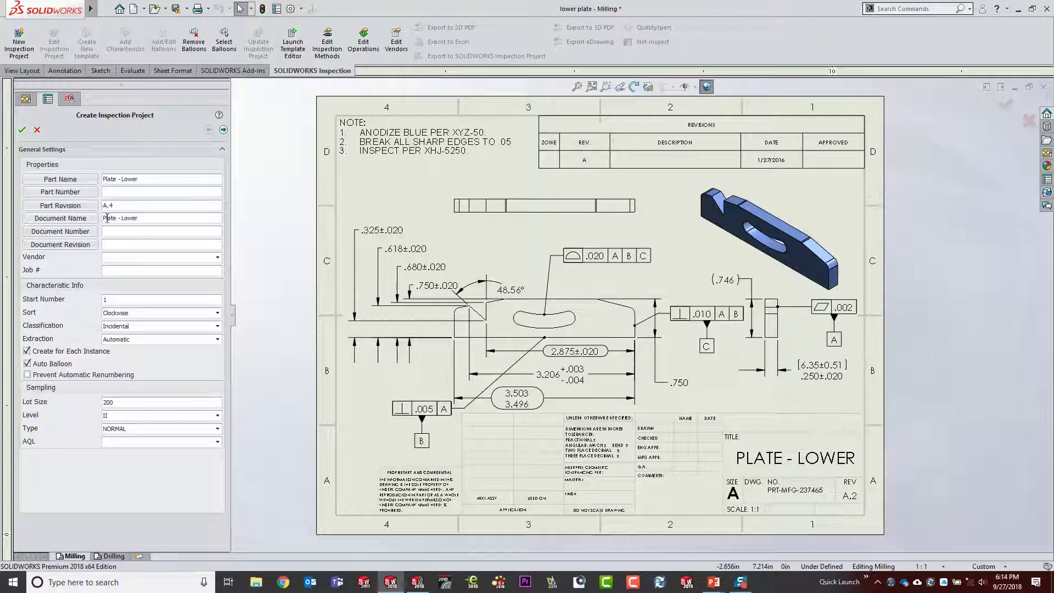
# Link the part number to the model's custom property Number, PRT-MFG-237465, and select ACME as the vendor.
pyautogui.click(88, 197)
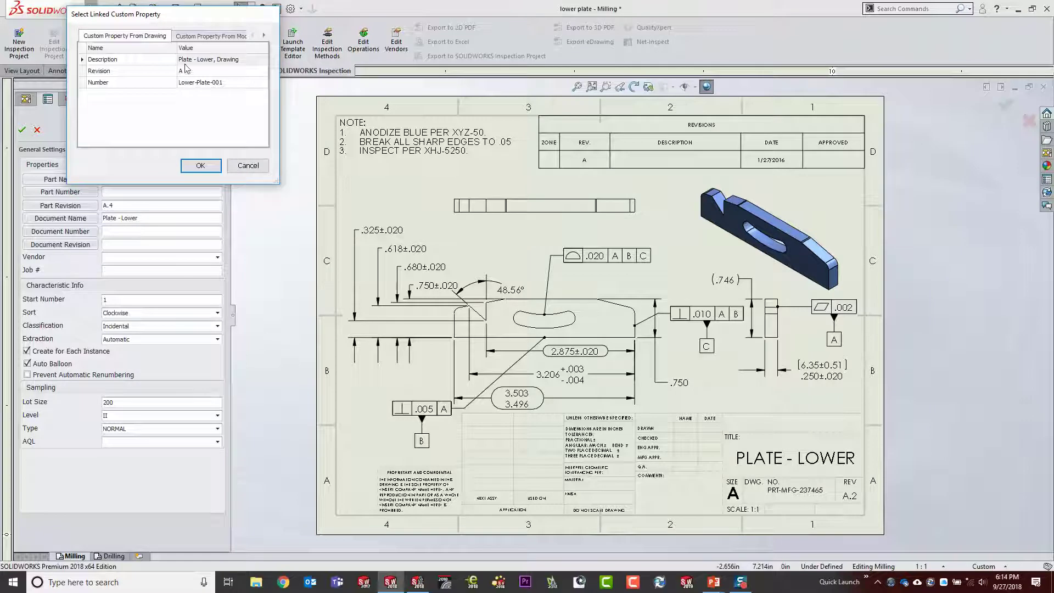
pyautogui.click(215, 37)
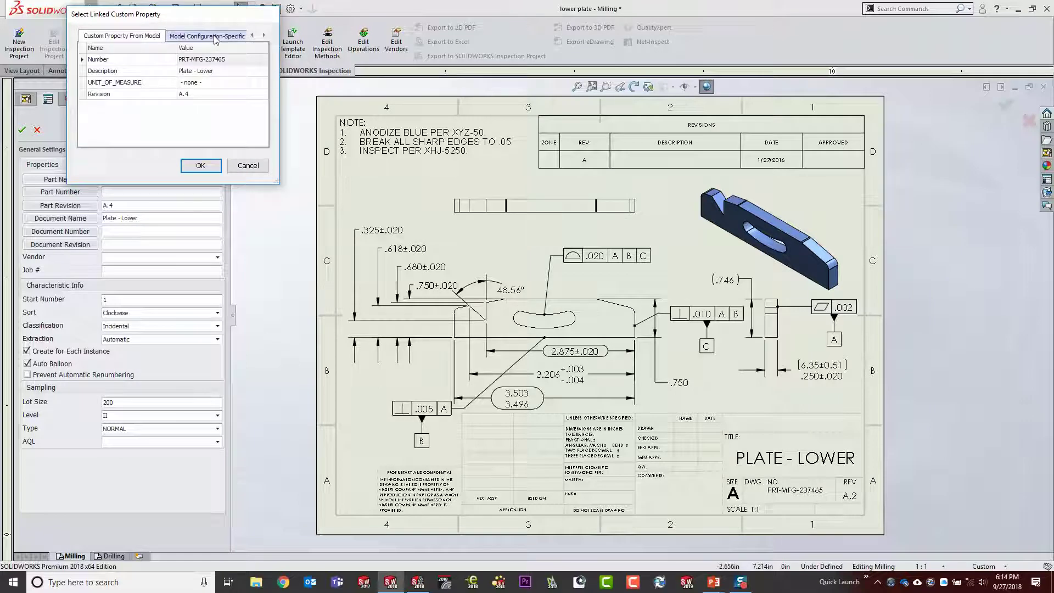
pyautogui.click(206, 61)
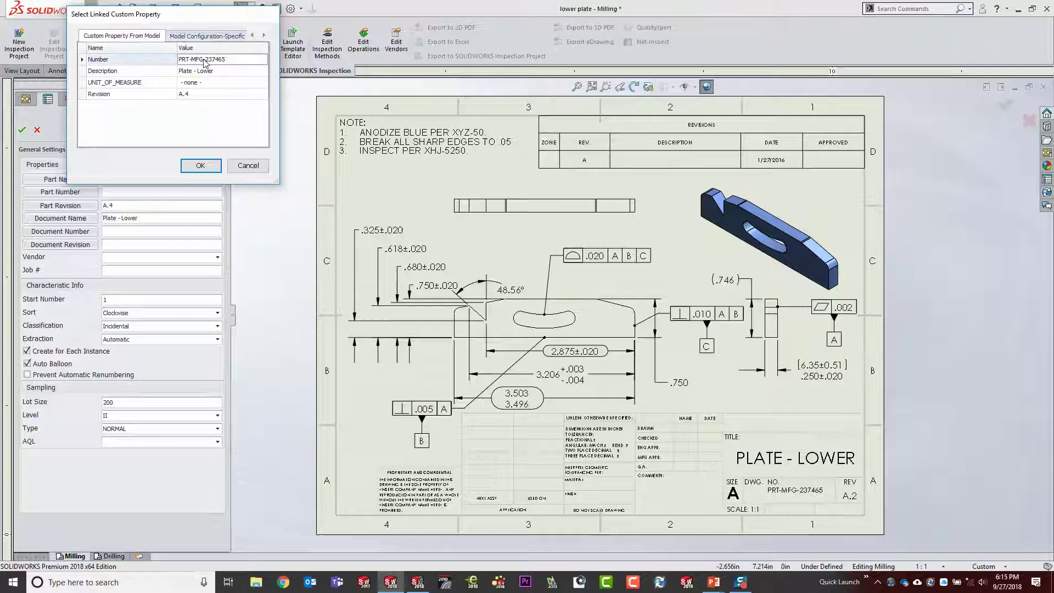
pyautogui.click(201, 165)
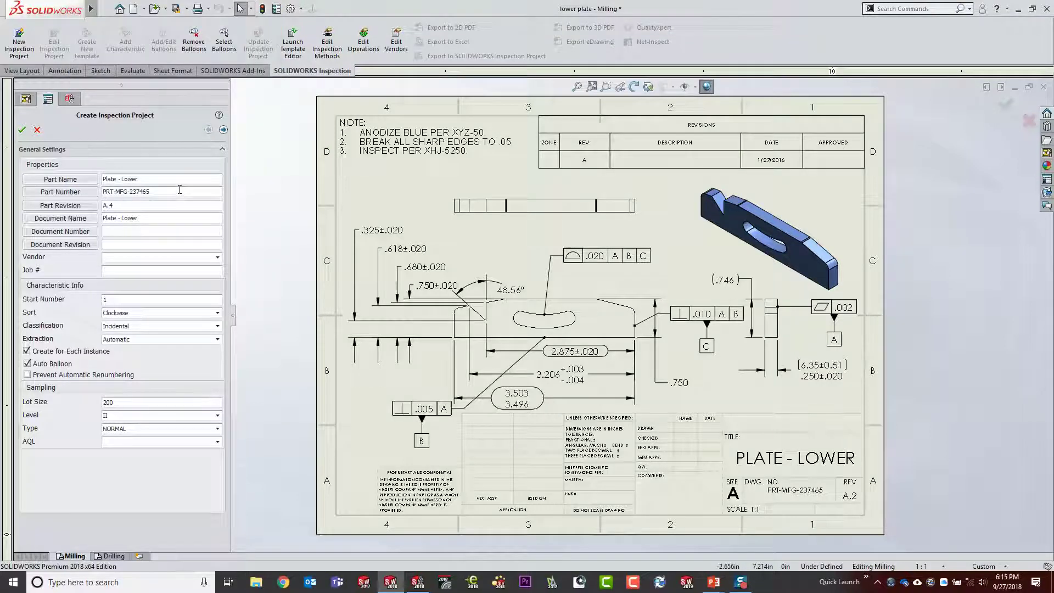
pyautogui.click(217, 257)
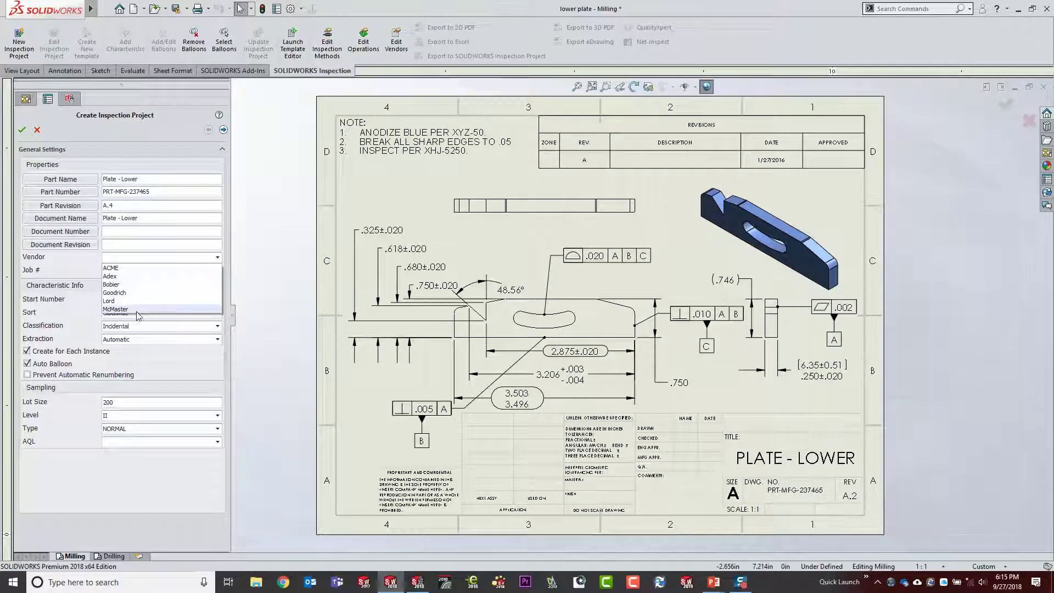
pyautogui.click(139, 271)
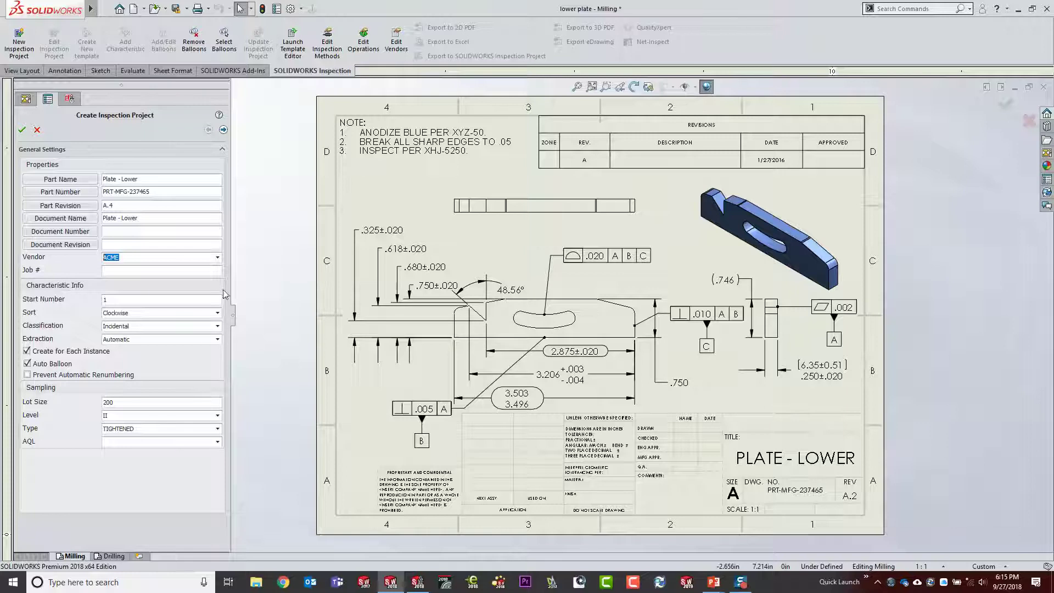
# Examine the classification, extraction, automatic renumbering, inspection level and AQL options in the project's general settings.
pyautogui.click(158, 327)
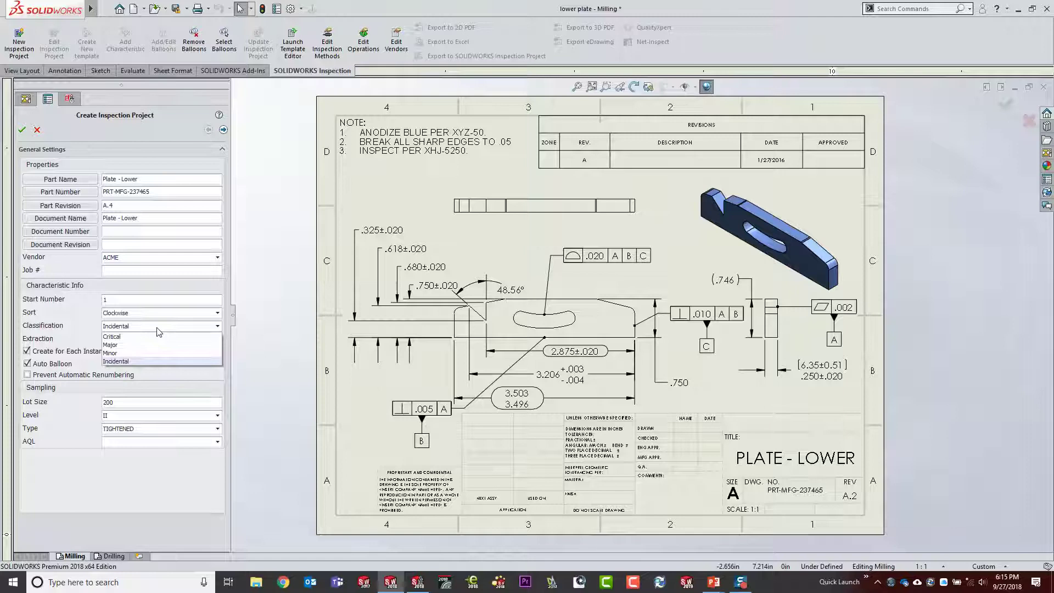
pyautogui.click(79, 328)
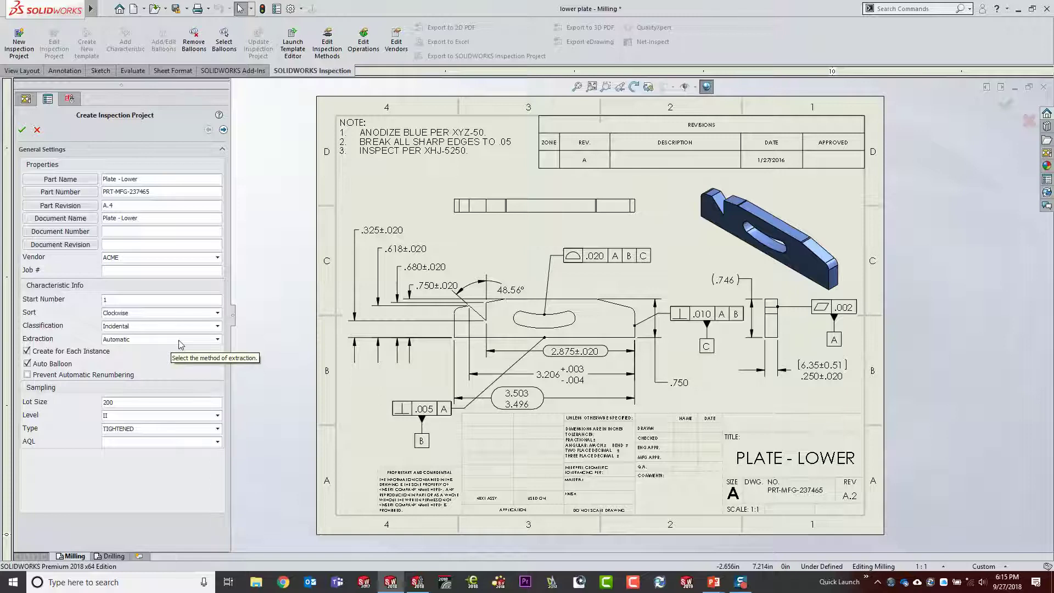
pyautogui.click(152, 340)
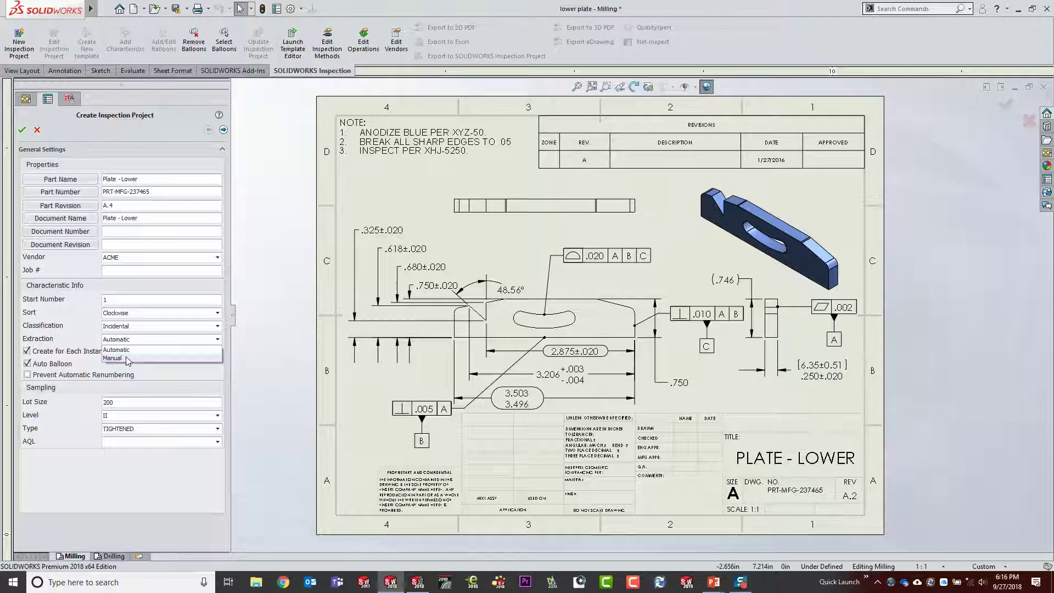
pyautogui.click(130, 351)
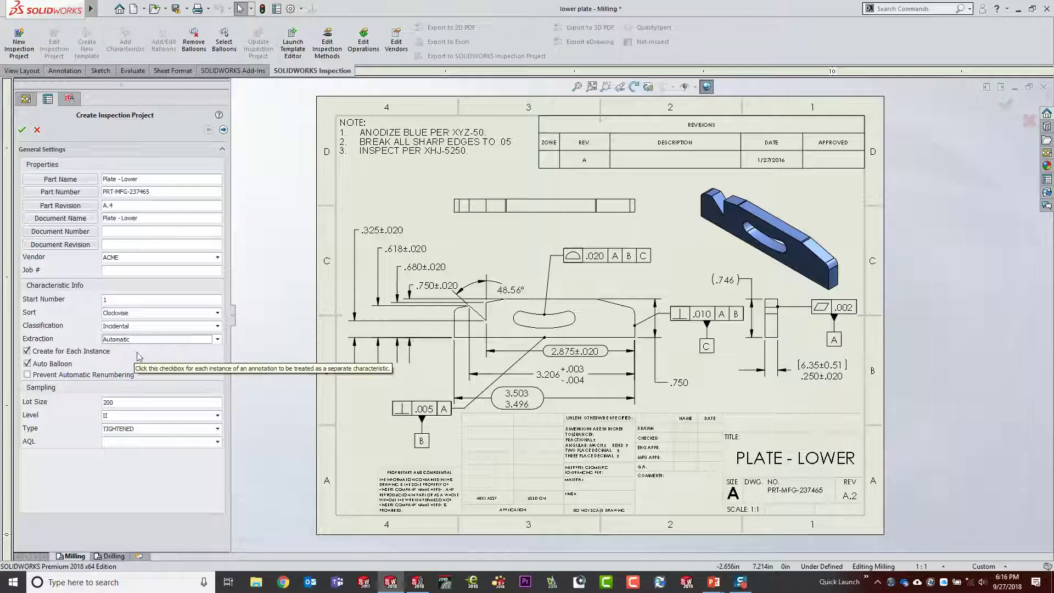
pyautogui.click(27, 376)
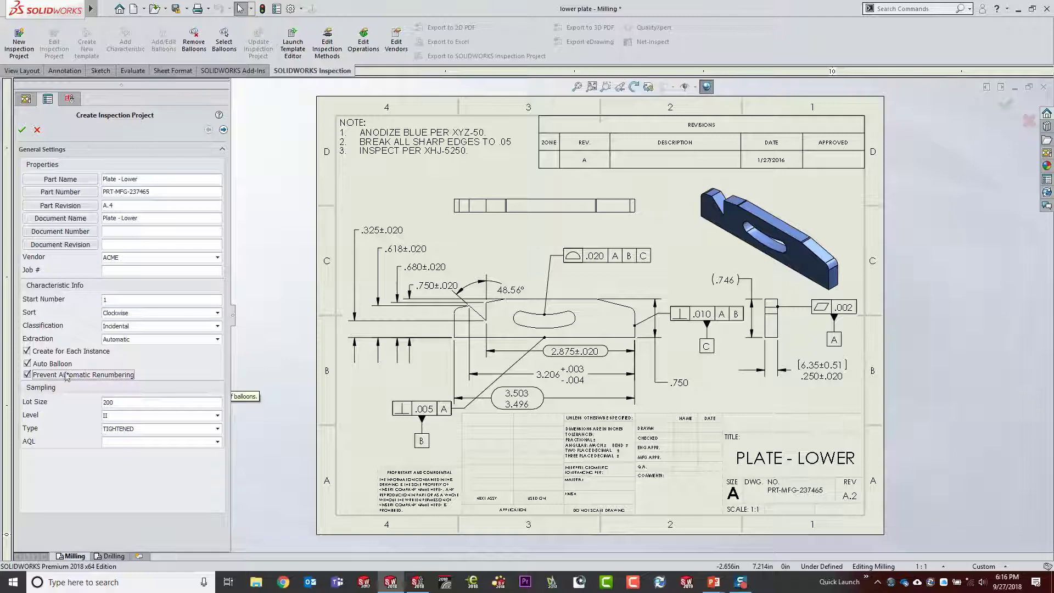
pyautogui.click(27, 375)
pyautogui.click(218, 416)
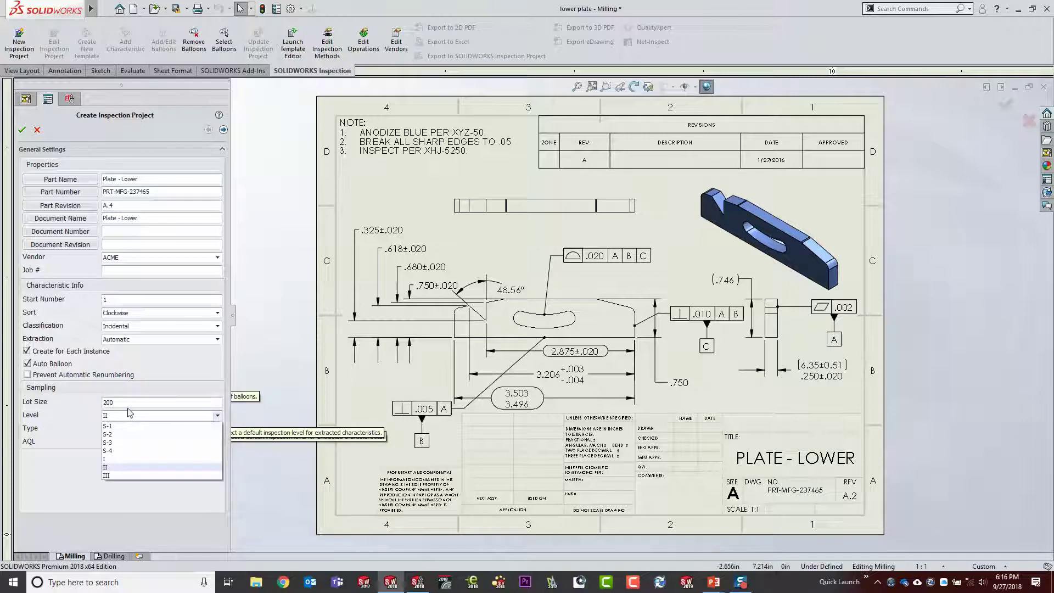
pyautogui.click(79, 432)
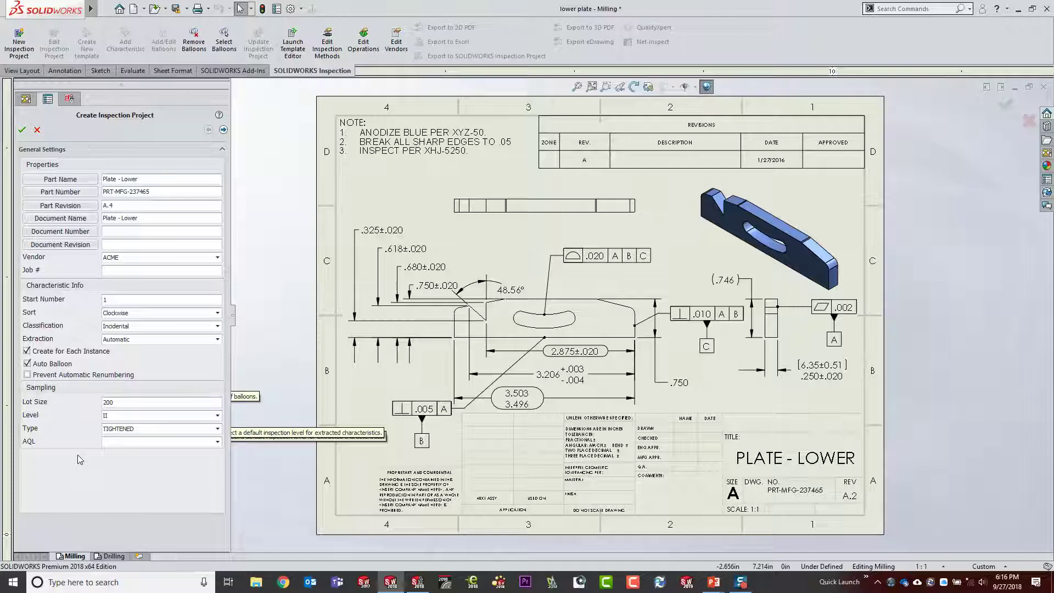
pyautogui.click(219, 442)
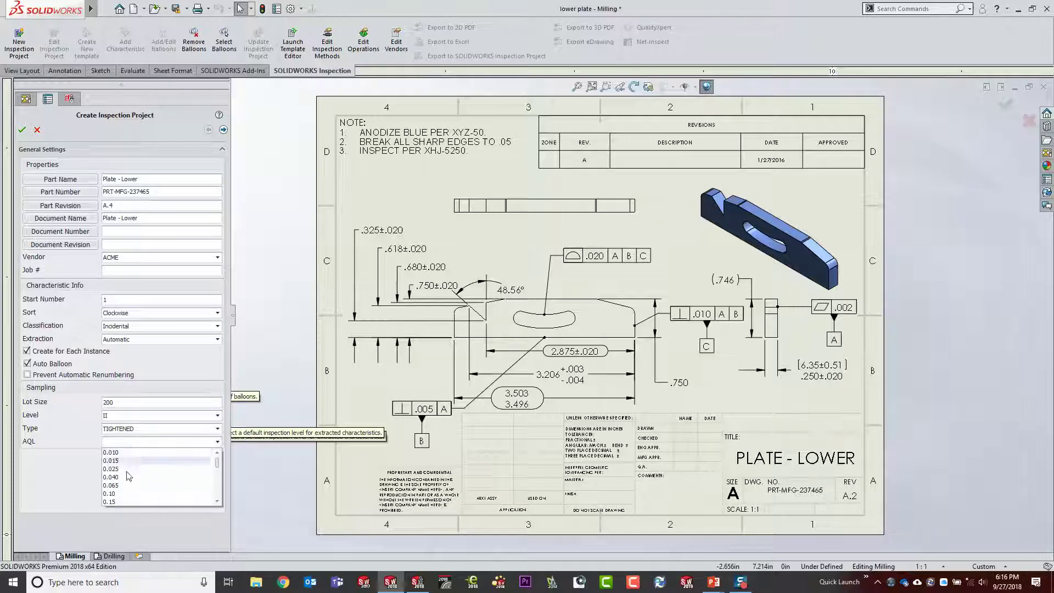
pyautogui.click(70, 468)
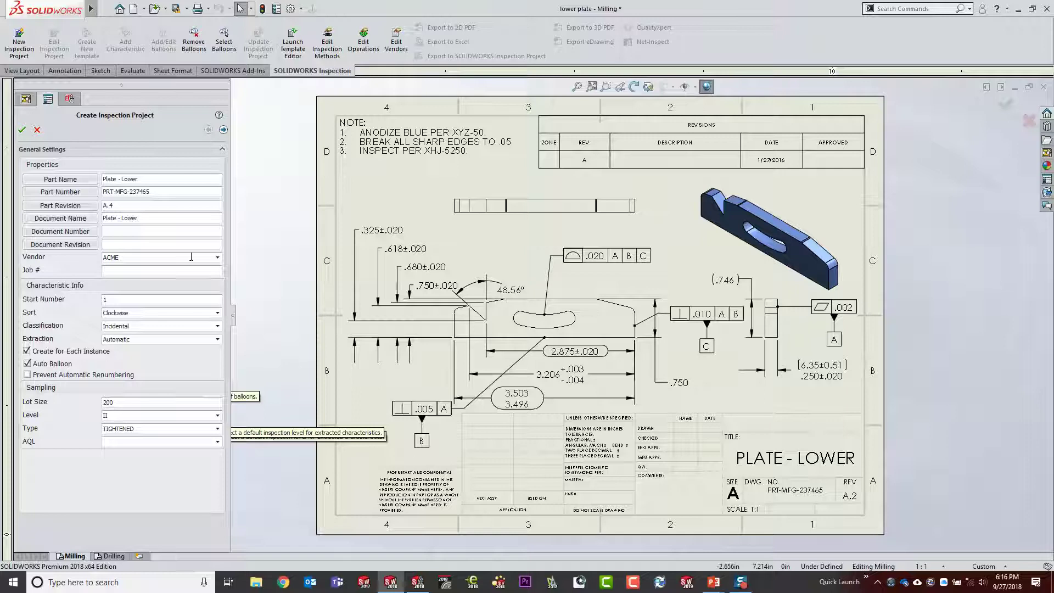
# Include Basic dimensions without restricting extraction to Inspection Only, and create the inspection project with inch tolerances by precision.
pyautogui.click(224, 130)
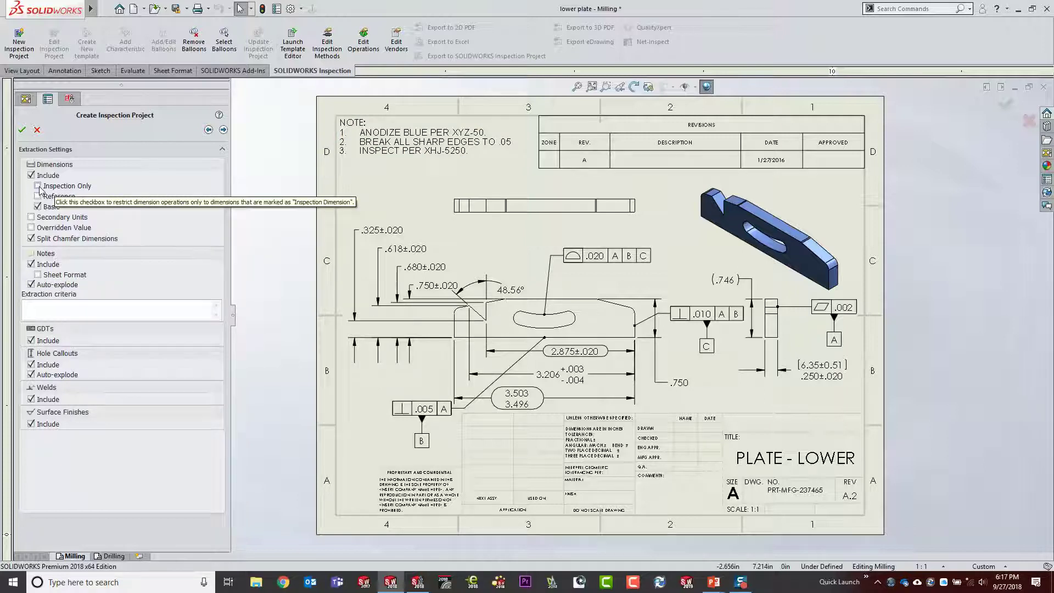
pyautogui.click(70, 188)
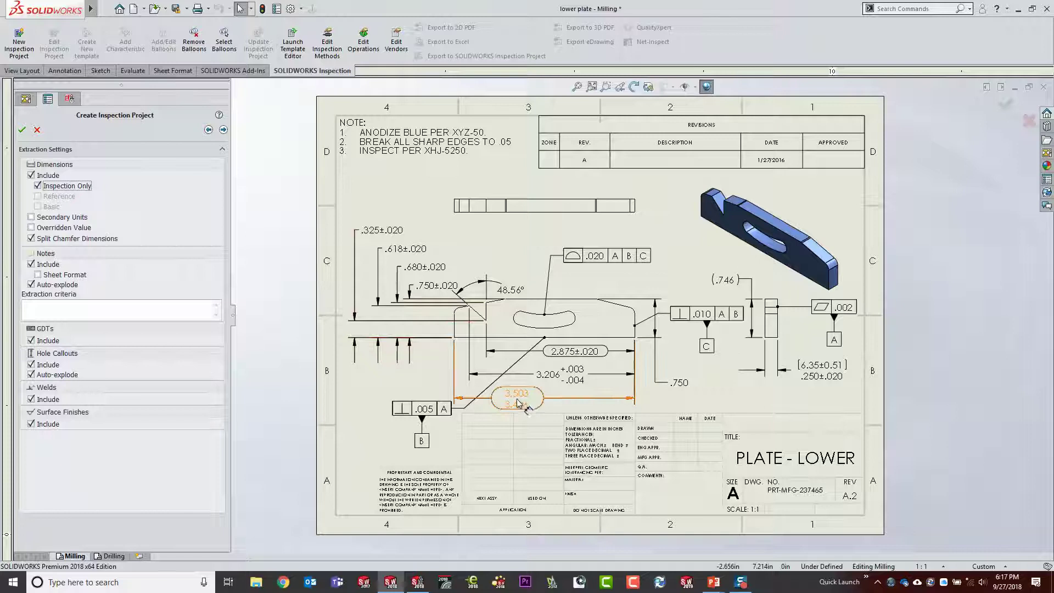
pyautogui.click(38, 186)
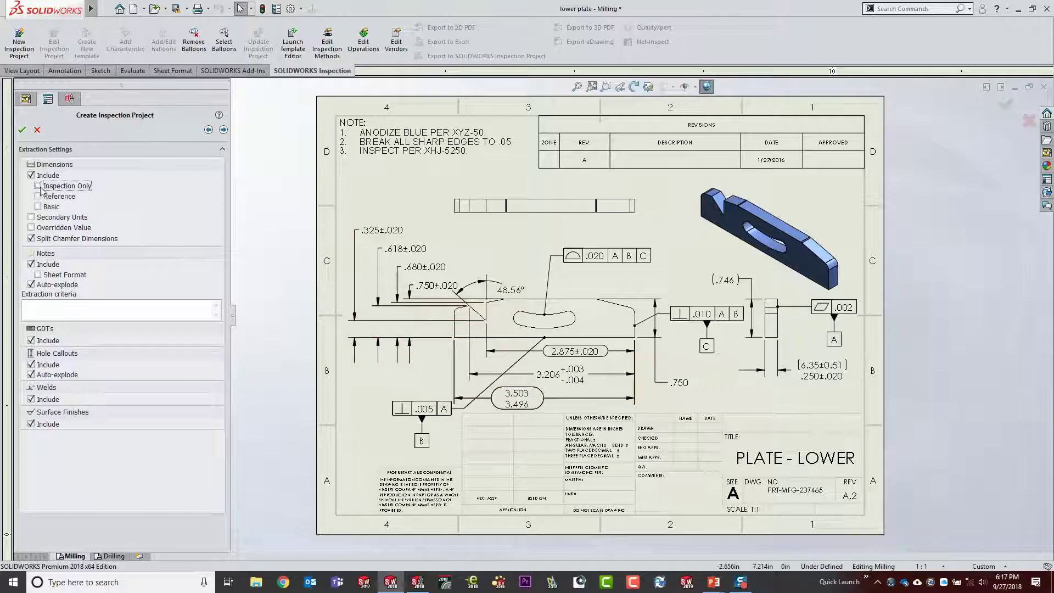
pyautogui.click(38, 207)
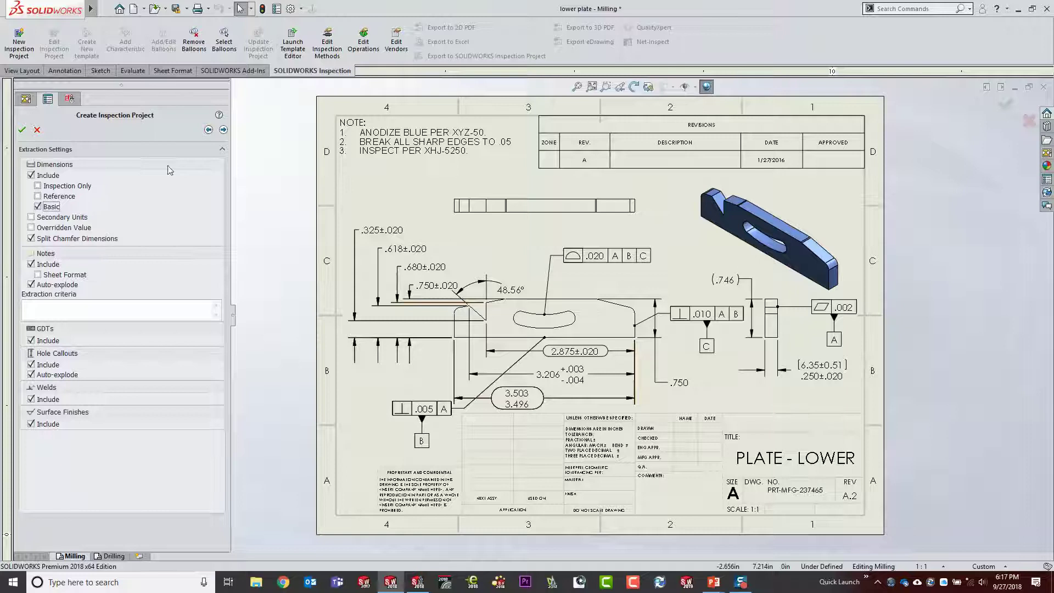
pyautogui.click(223, 130)
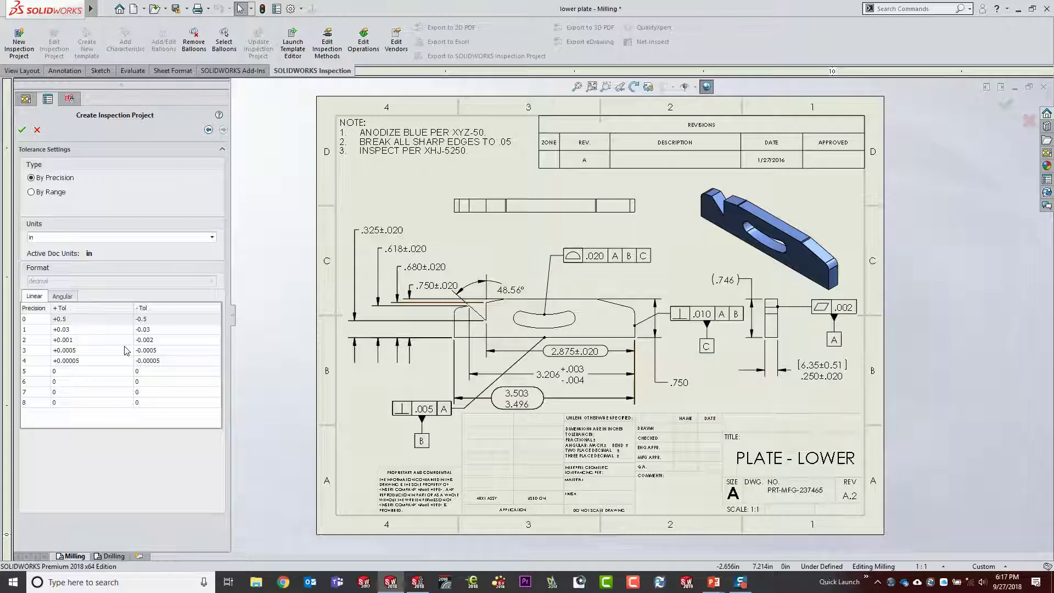
pyautogui.click(22, 130)
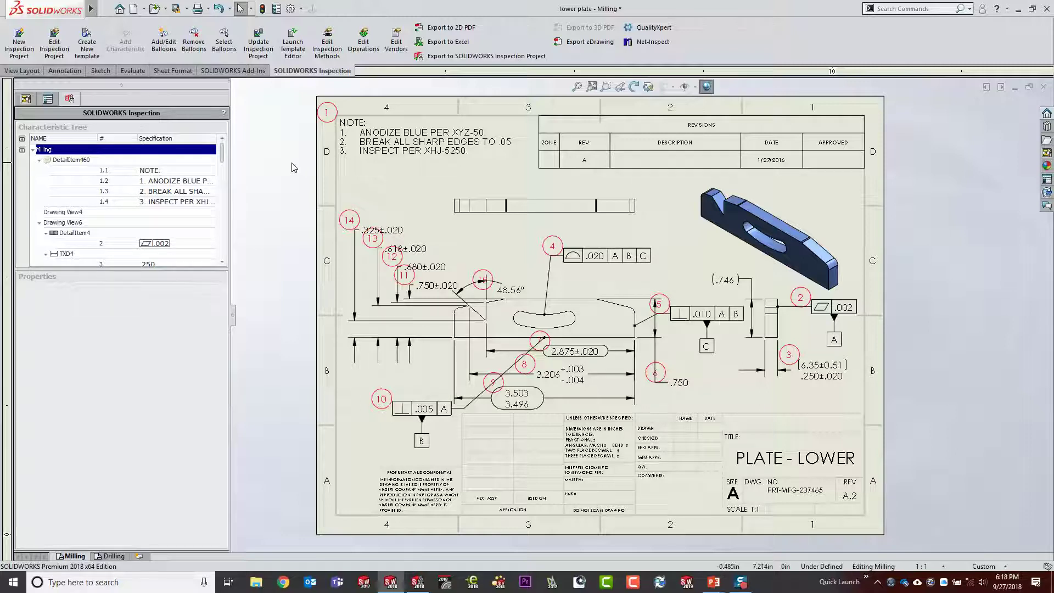
# Examine the properties of the extracted notes, the .002 flatness tolerance and the .250 dimension in the characteristic tree.
pyautogui.click(159, 181)
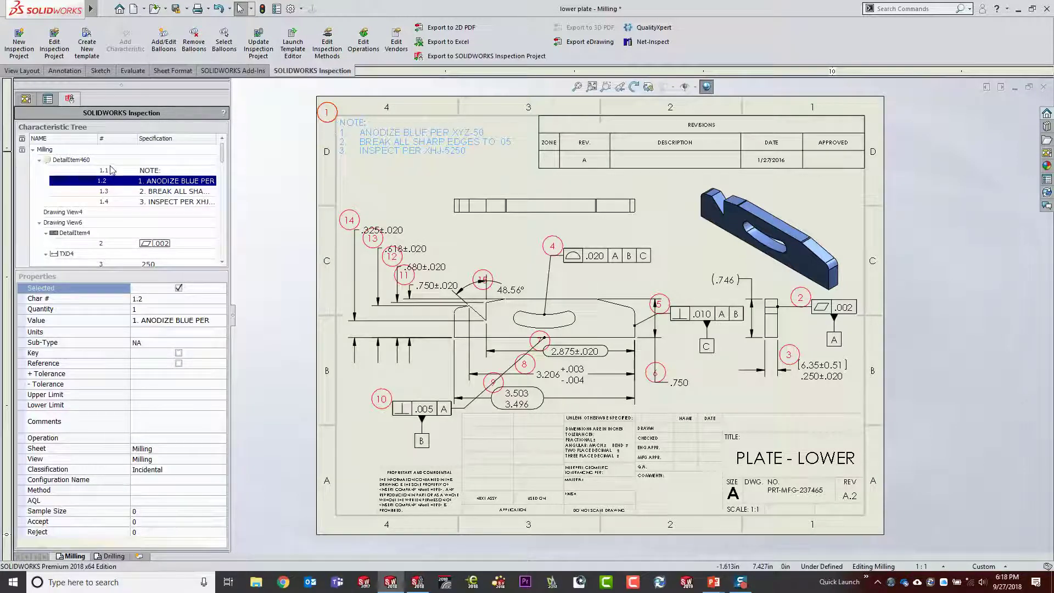
pyautogui.click(118, 202)
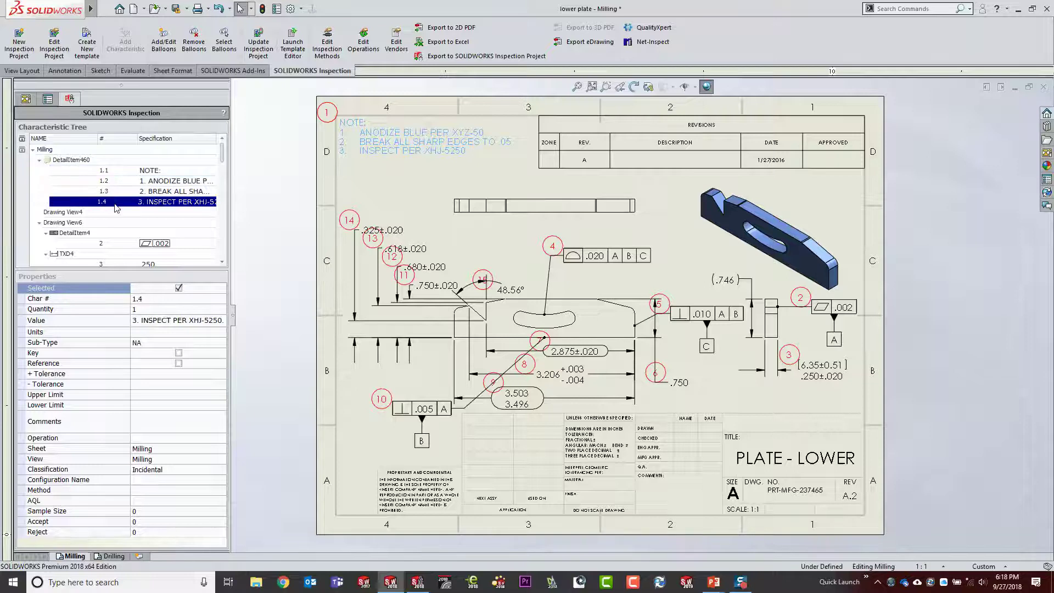
pyautogui.click(114, 189)
pyautogui.click(117, 182)
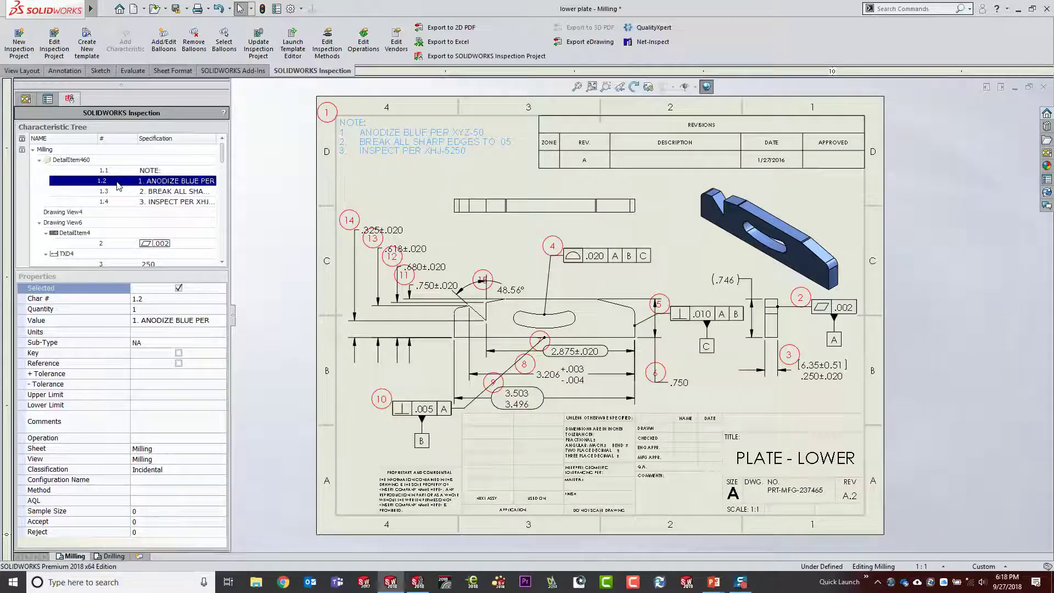
pyautogui.click(162, 192)
pyautogui.click(157, 202)
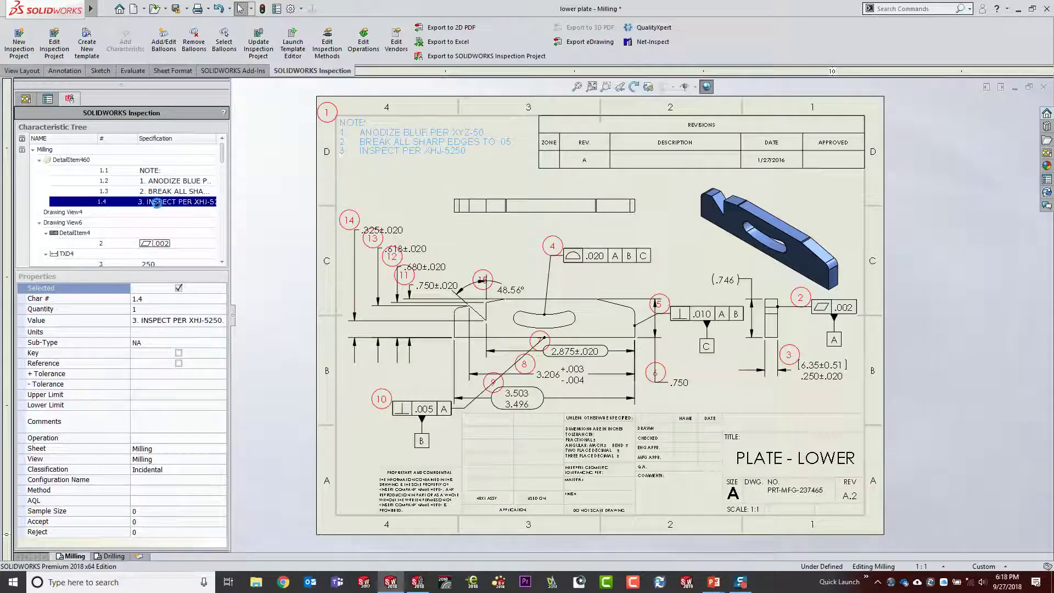
pyautogui.scroll(-1, 147, 228)
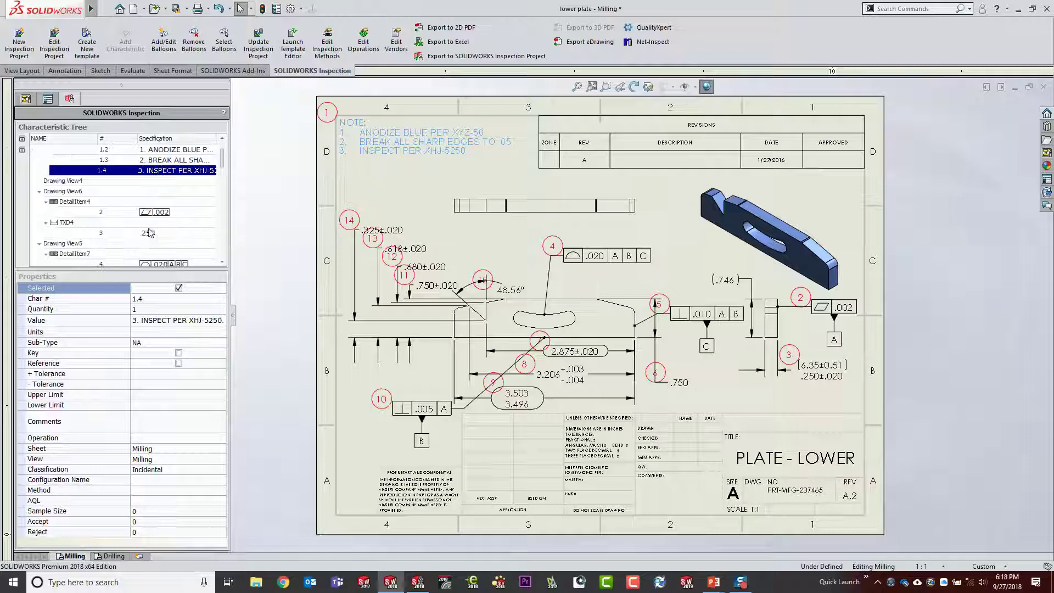
pyautogui.click(145, 212)
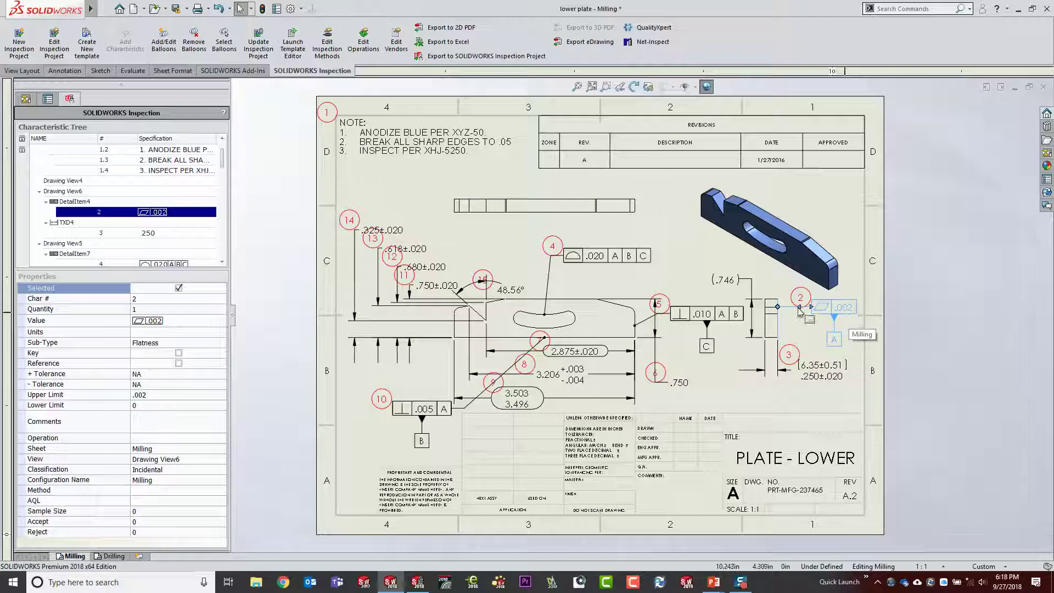
pyautogui.click(150, 238)
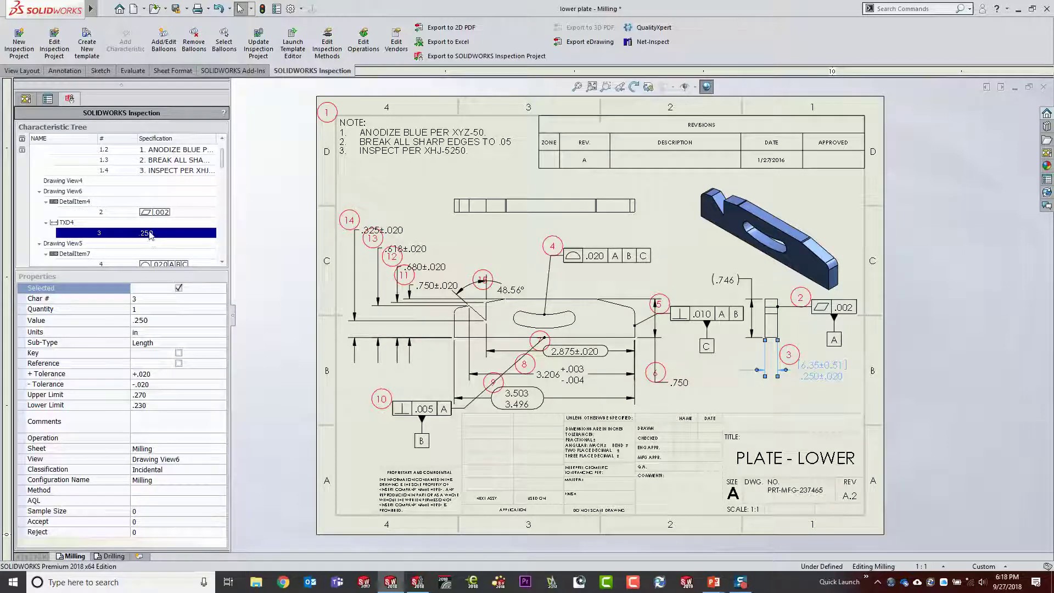
# Zoom to the .250 dimension, and examine the inspection properties of the .020 profile tolerance and the .680 dimension.
pyautogui.rightClick(150, 235)
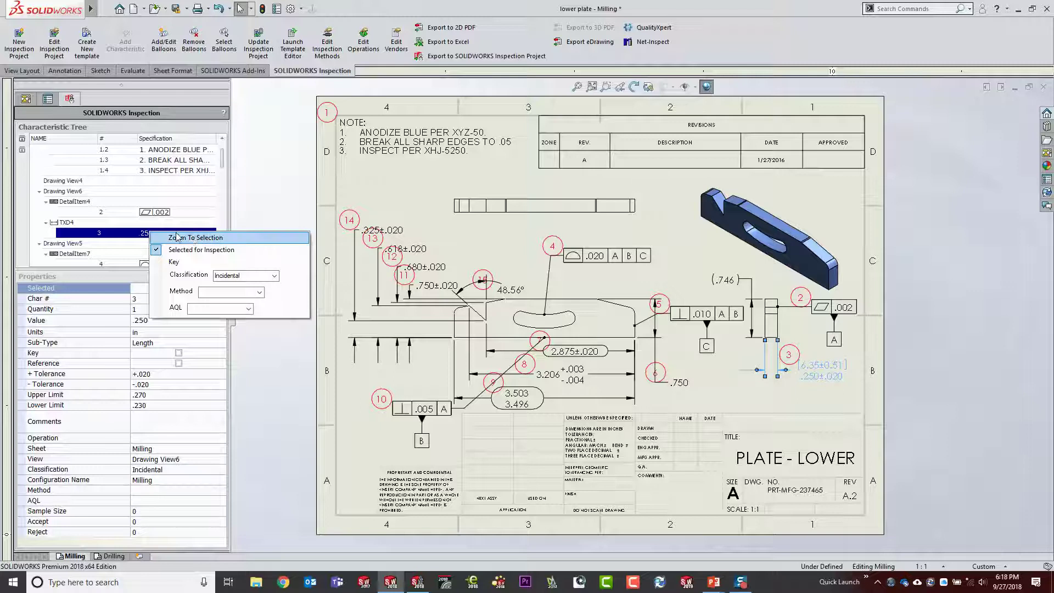
pyautogui.click(192, 237)
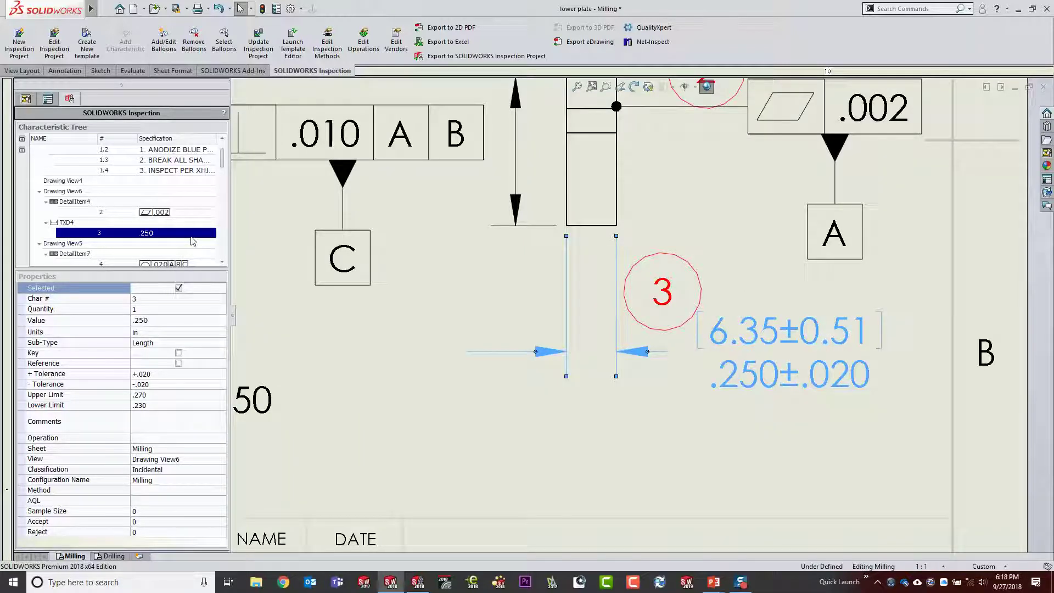
pyautogui.click(592, 88)
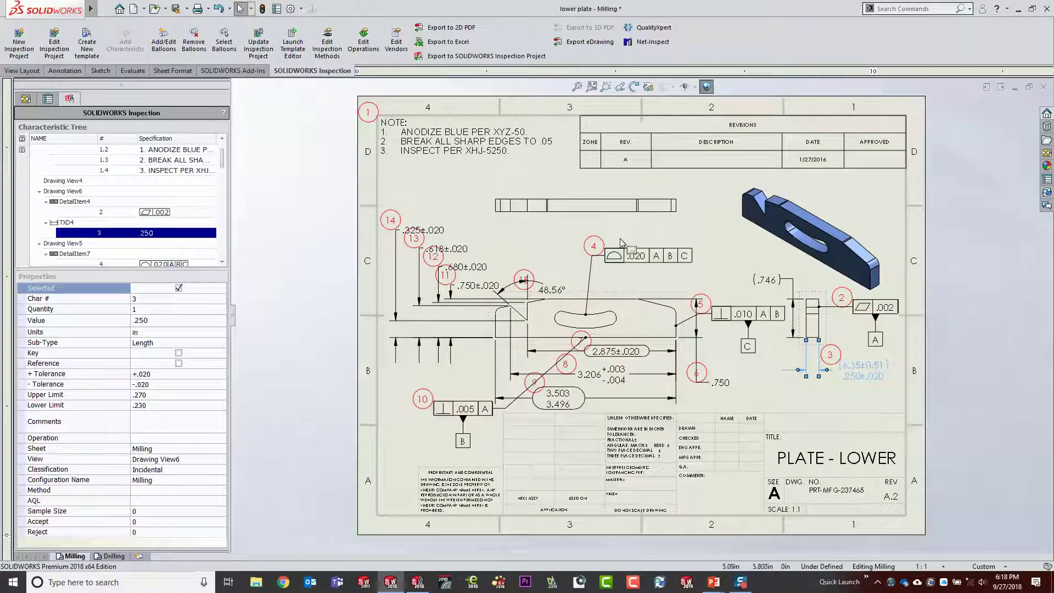
pyautogui.click(614, 256)
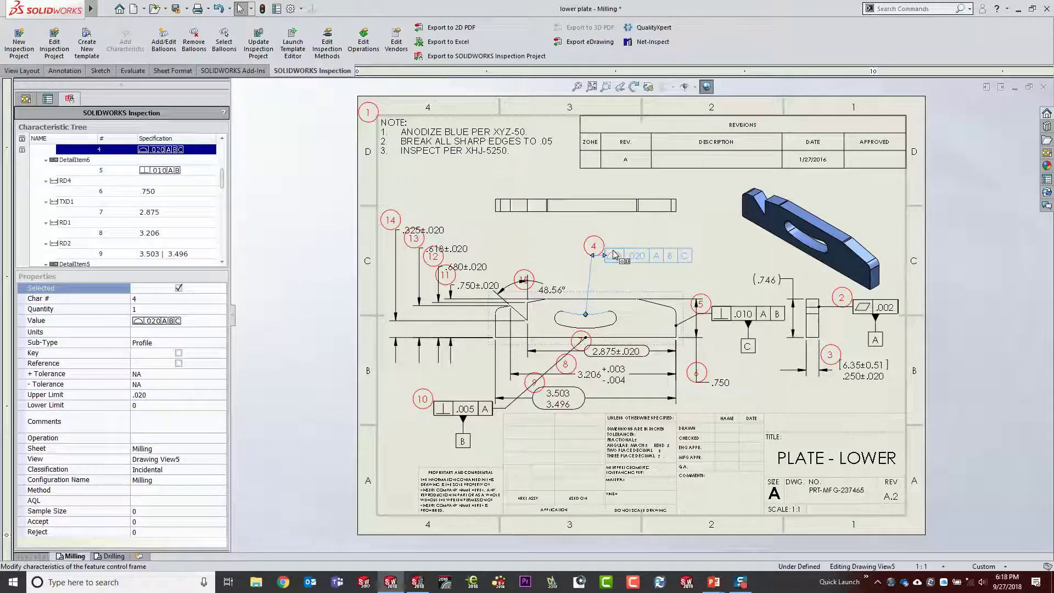
pyautogui.click(466, 267)
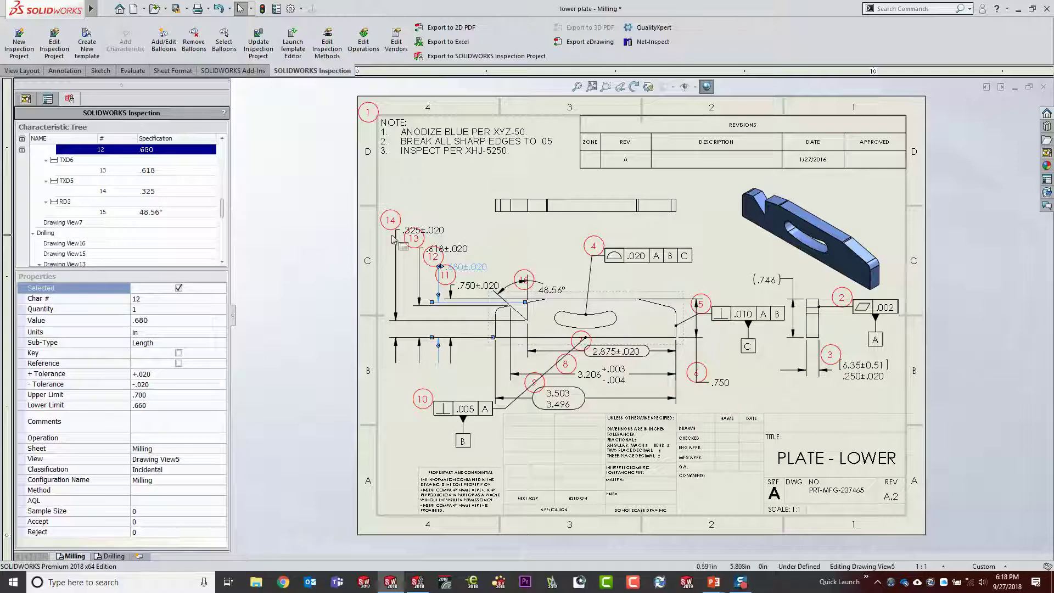
# Mark the .325 dimension as a key characteristic and set its classification to Critical.
pyautogui.scroll(-1, 421, 240)
pyautogui.scroll(-6, 421, 239)
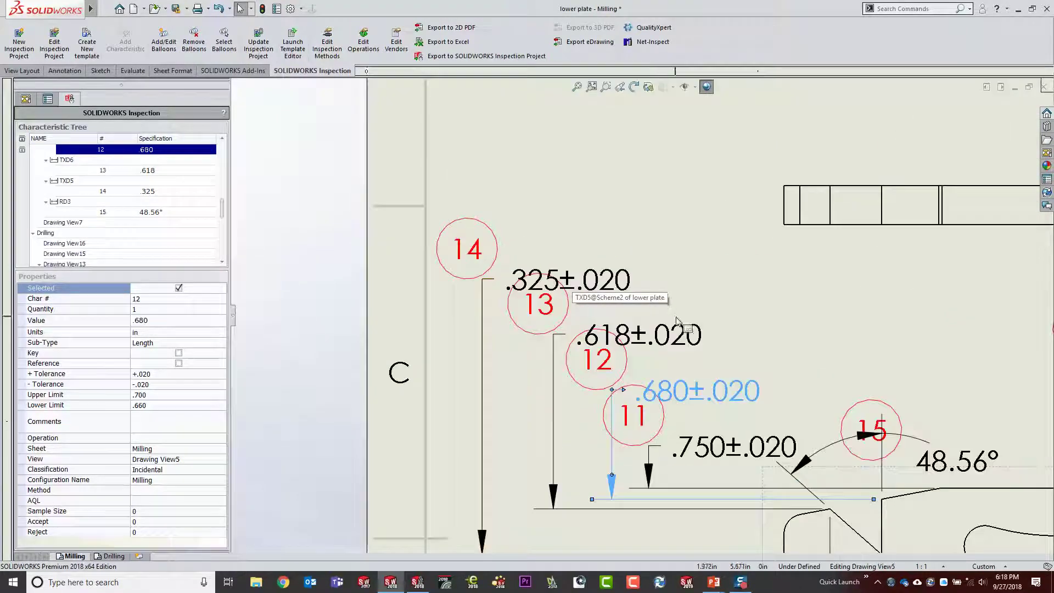
pyautogui.click(602, 283)
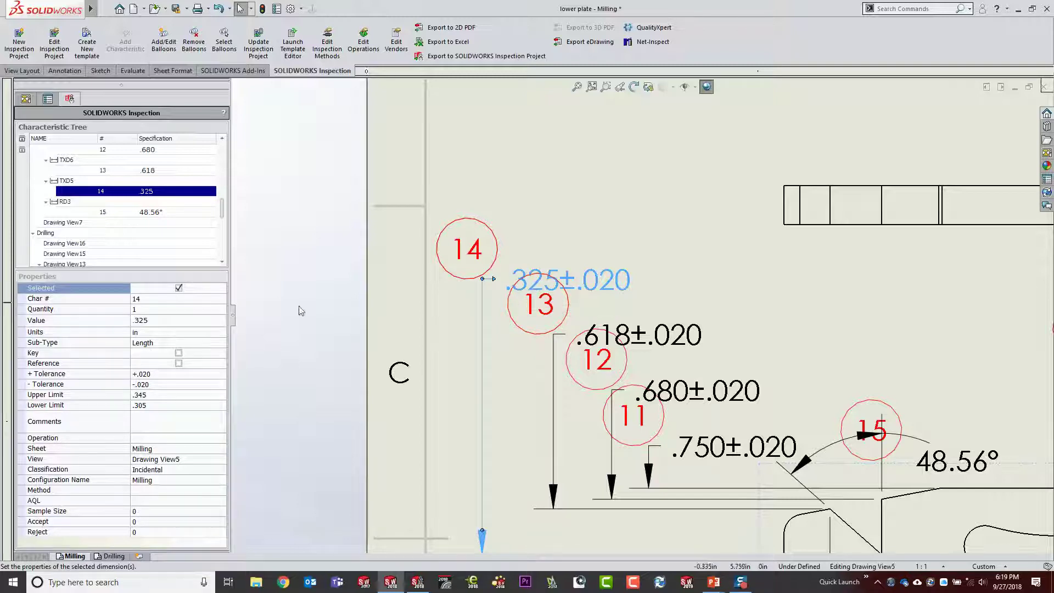
pyautogui.click(179, 353)
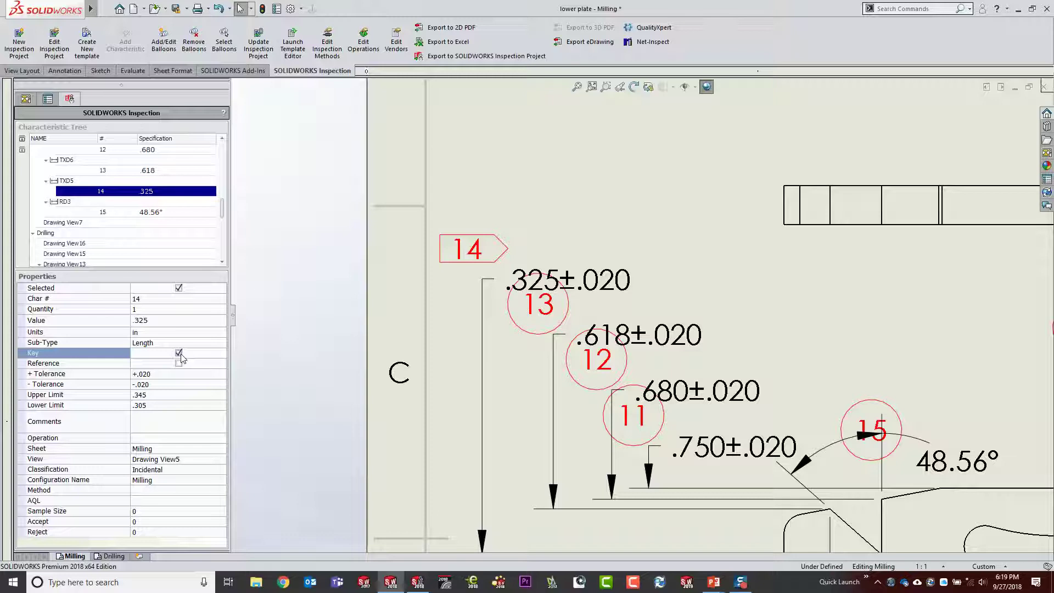
pyautogui.click(172, 471)
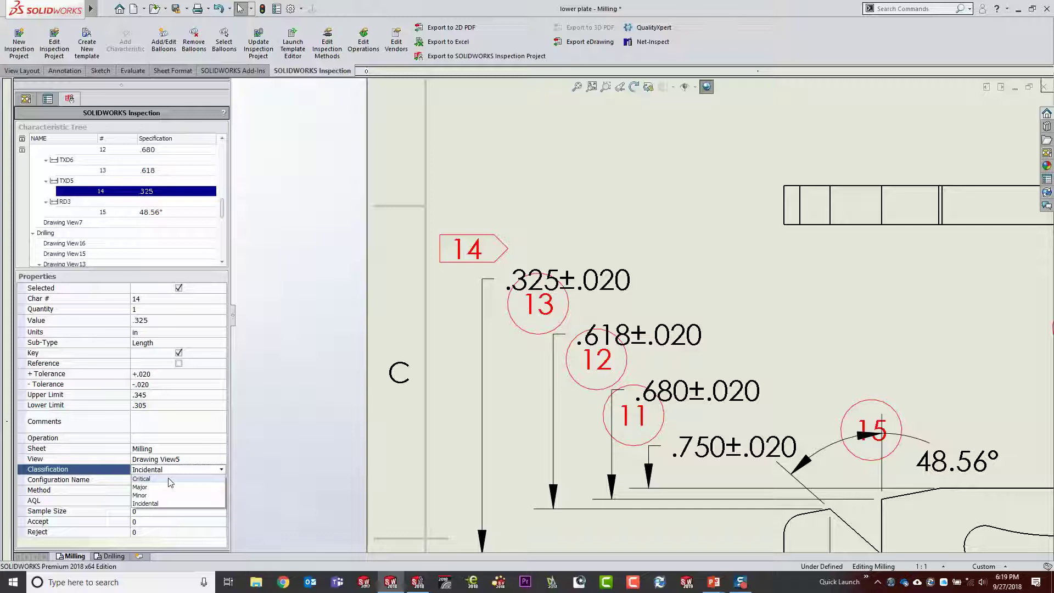
pyautogui.click(168, 479)
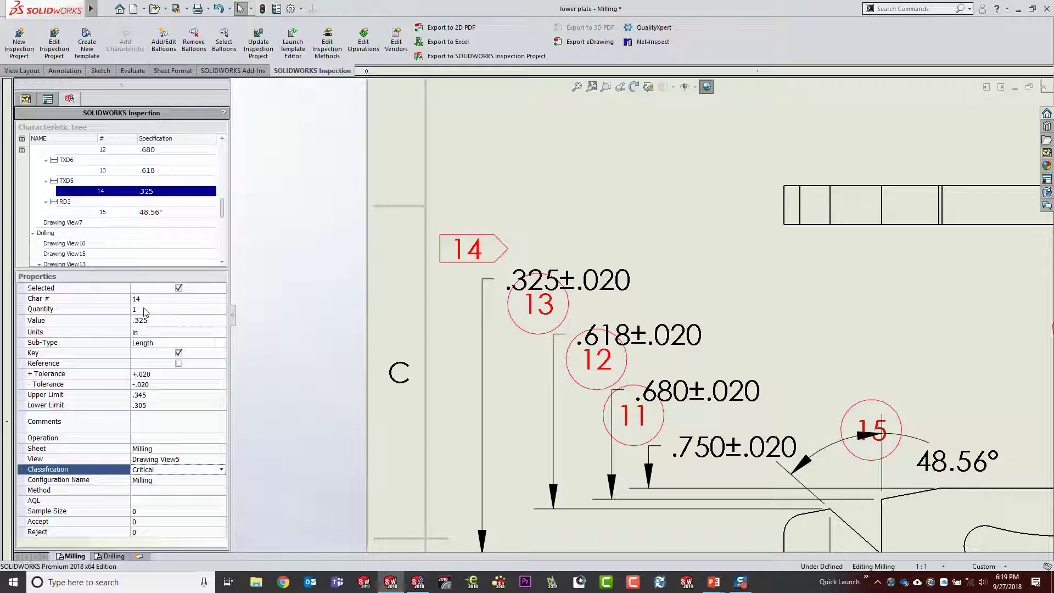
pyautogui.click(163, 374)
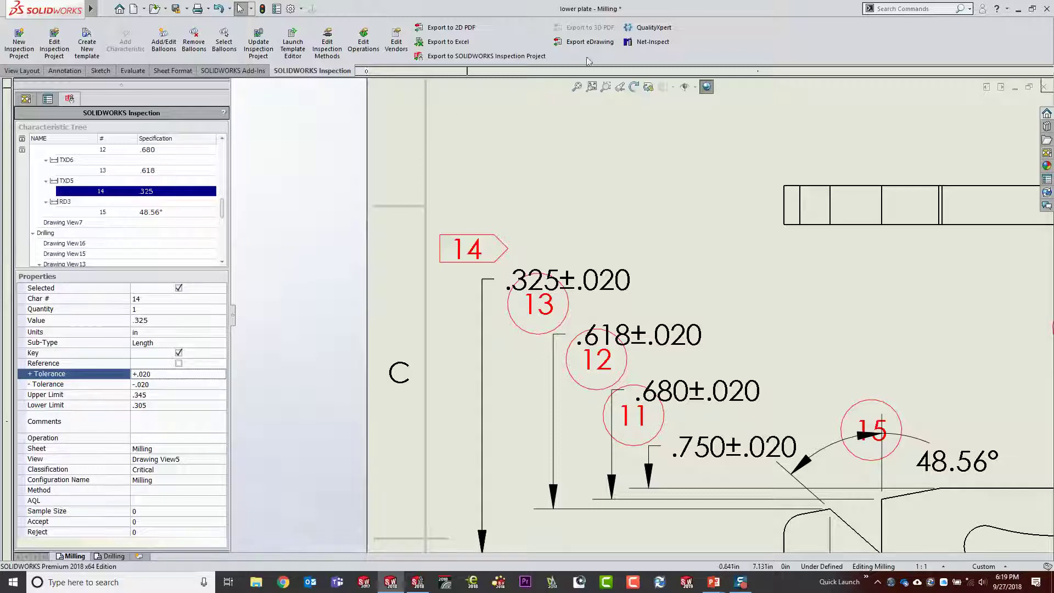
pyautogui.click(593, 87)
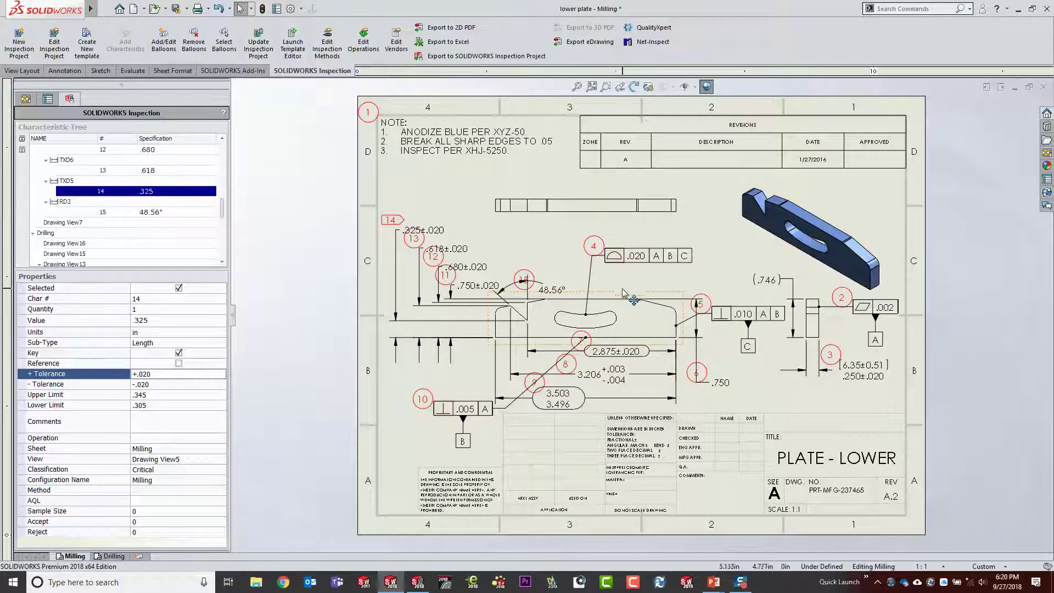
pyautogui.scroll(-3, 608, 289)
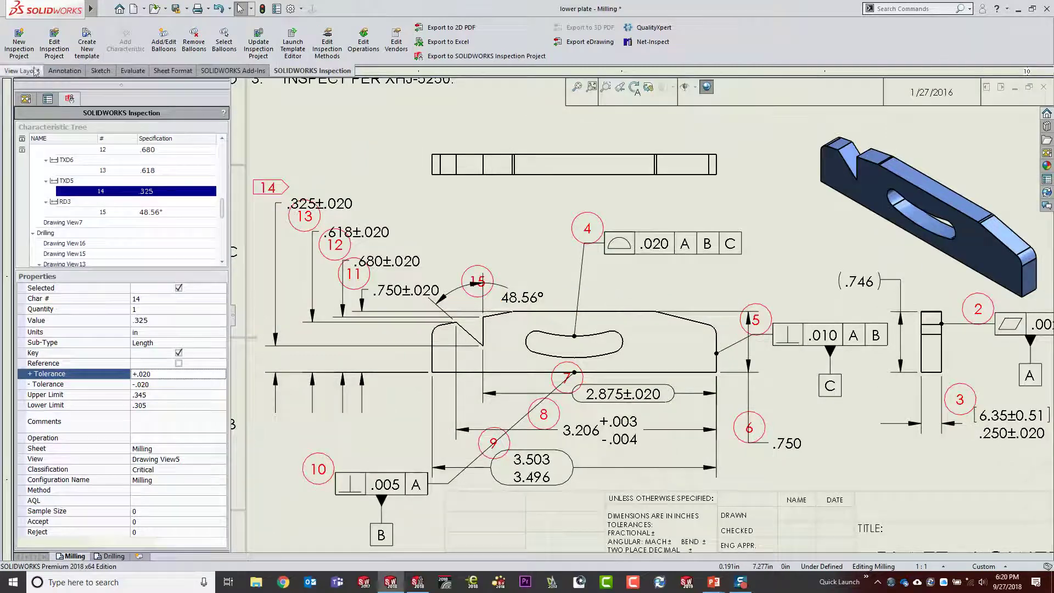
pyautogui.click(100, 71)
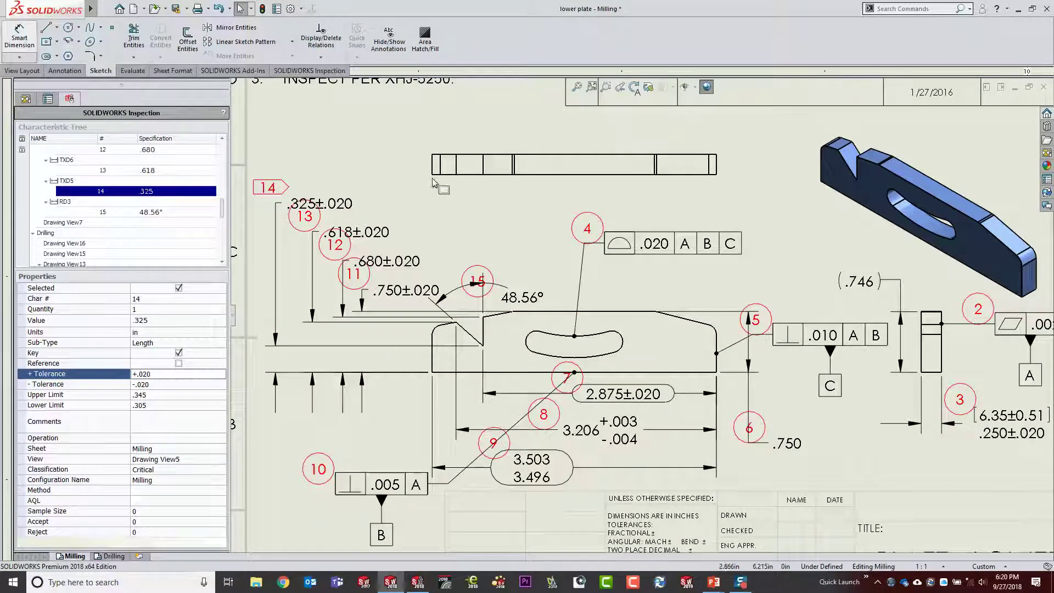
pyautogui.click(432, 357)
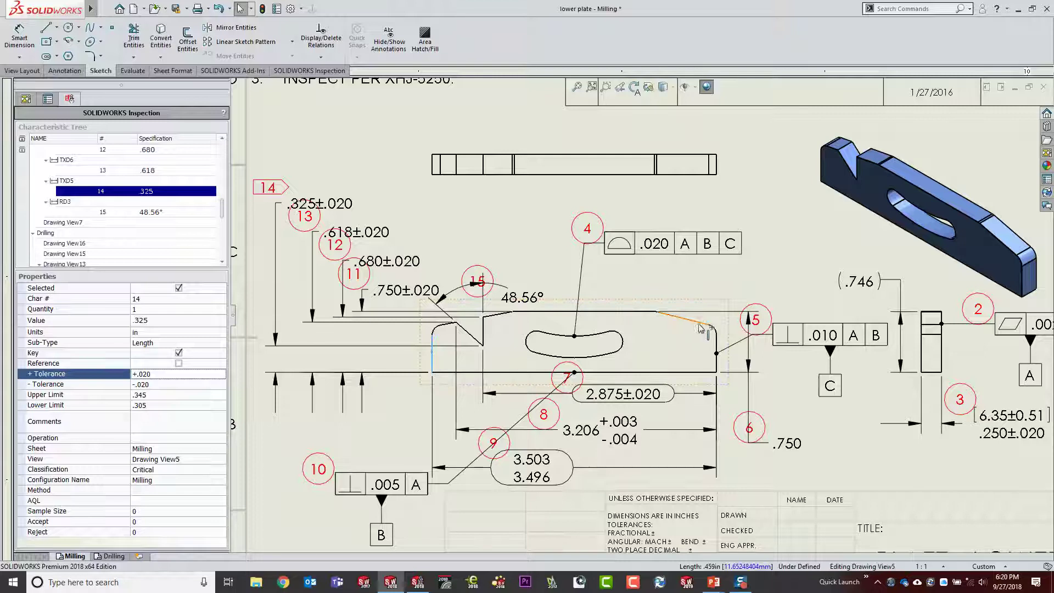
pyautogui.click(549, 223)
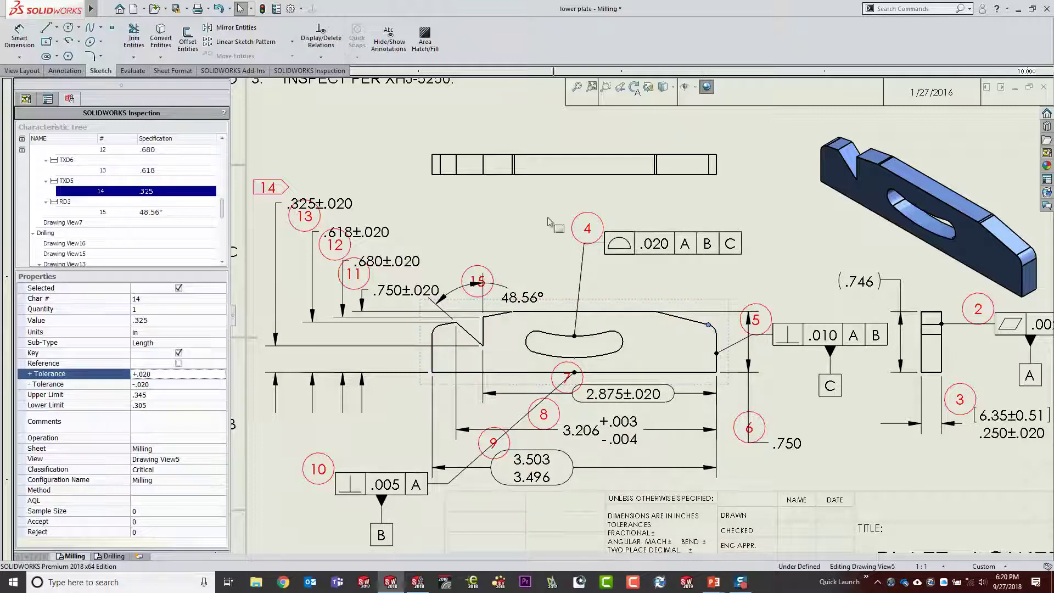
pyautogui.click(432, 356)
pyautogui.click(426, 217)
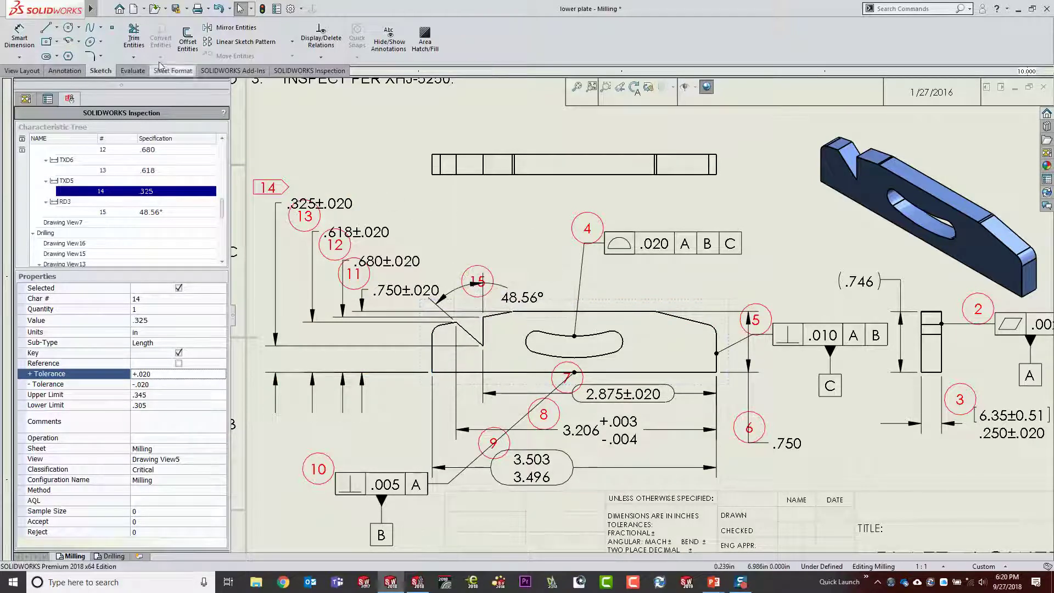
# Dimension the horizontal distance from the front view's left vertical edge to the upper-right corner arc's start point, placing it above the view.
pyautogui.press('d')
pyautogui.click(709, 325)
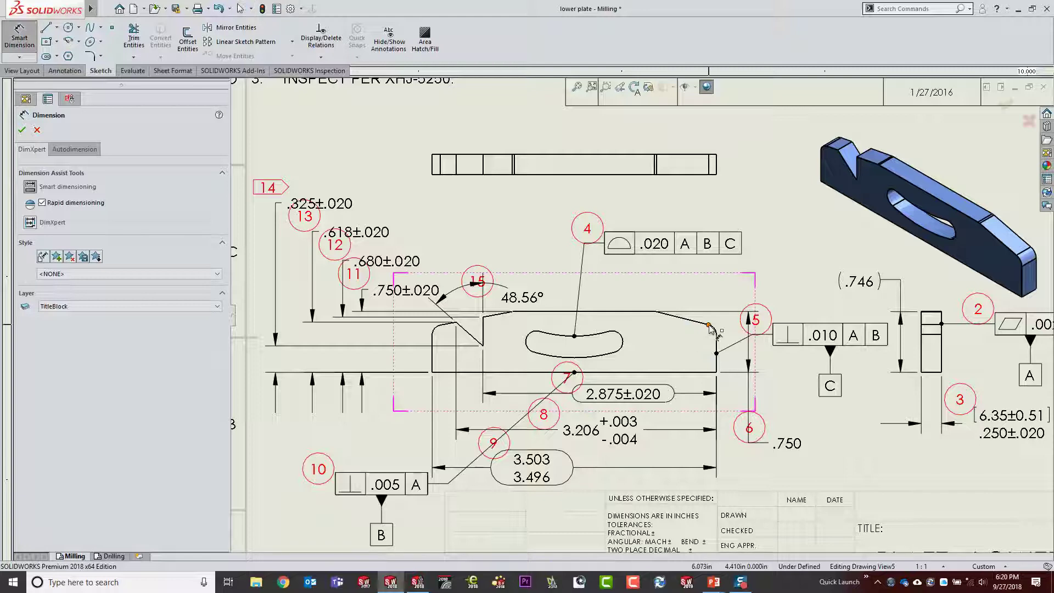
pyautogui.click(432, 343)
pyautogui.click(560, 203)
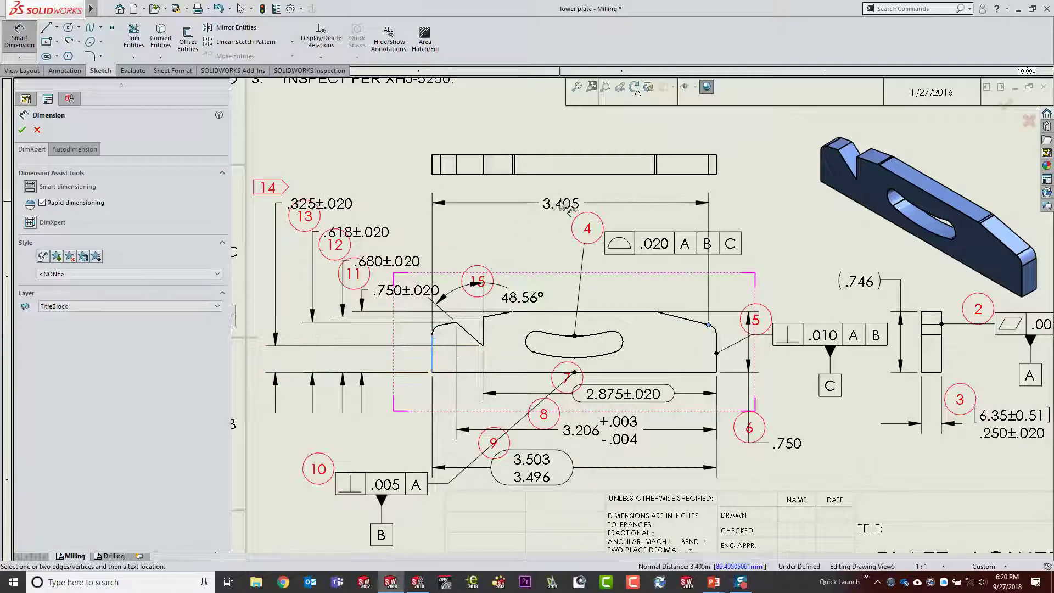
pyautogui.press('Escape')
pyautogui.press('Escape')
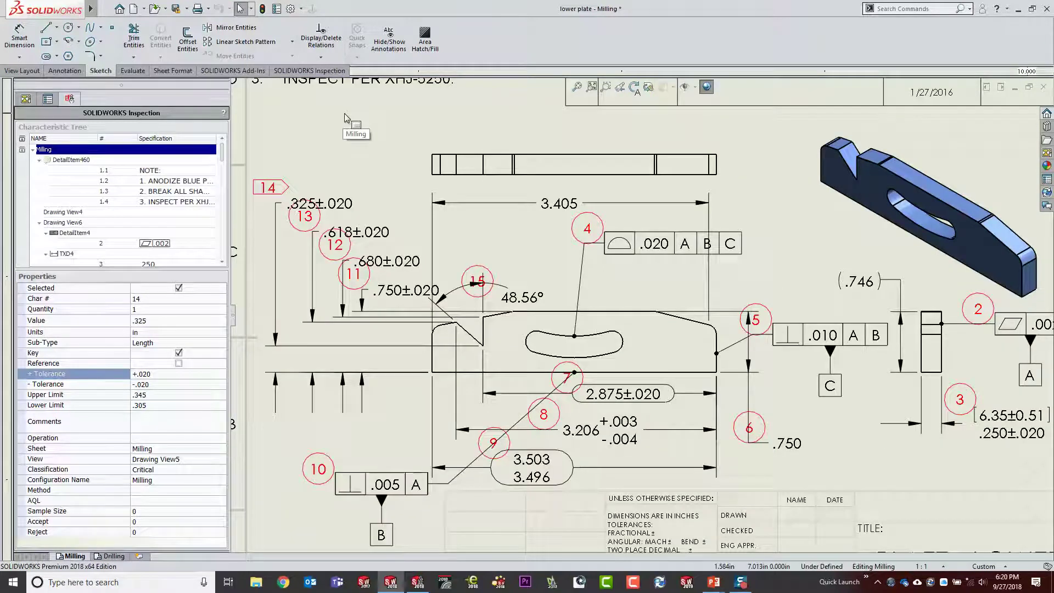
# Accept only the annotation change for the new 3.405 dimension under Drawing View5 in the characteristic tree.
pyautogui.moveTo(224, 156); pyautogui.dragTo(227, 256)
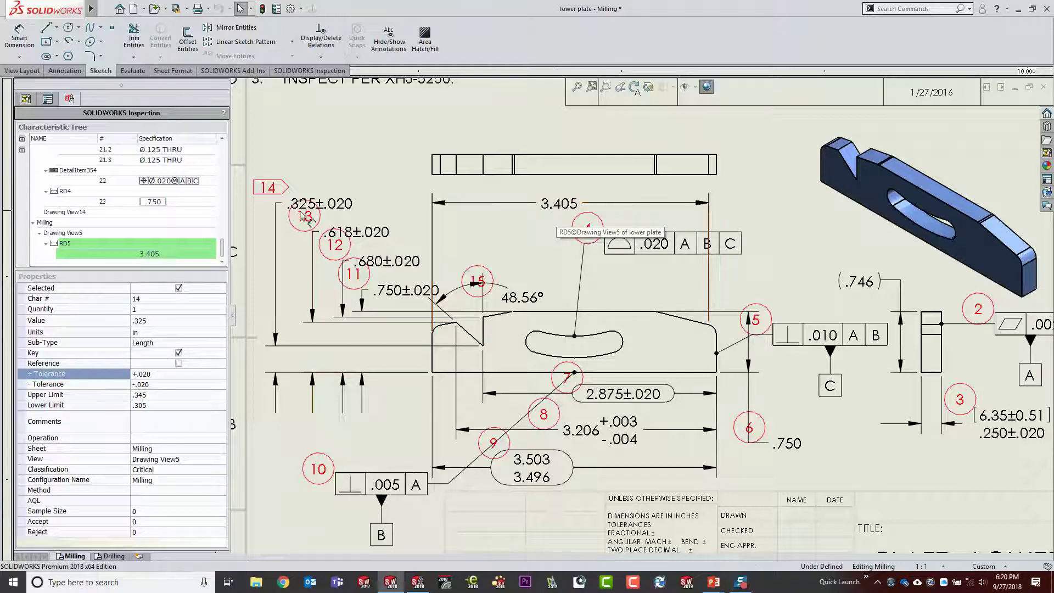
pyautogui.click(152, 255)
pyautogui.rightClick(152, 254)
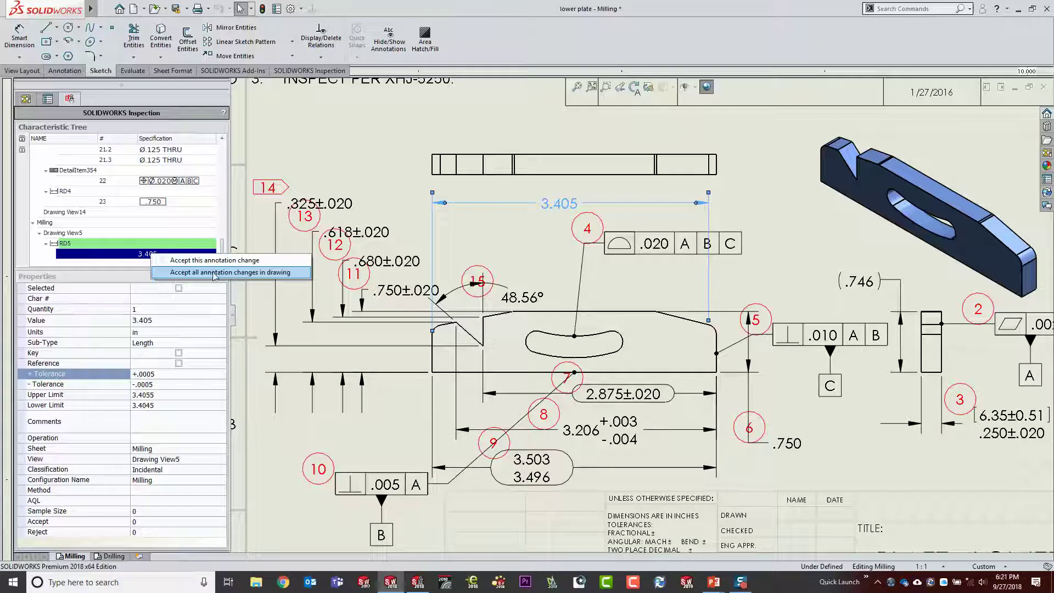
pyautogui.click(201, 260)
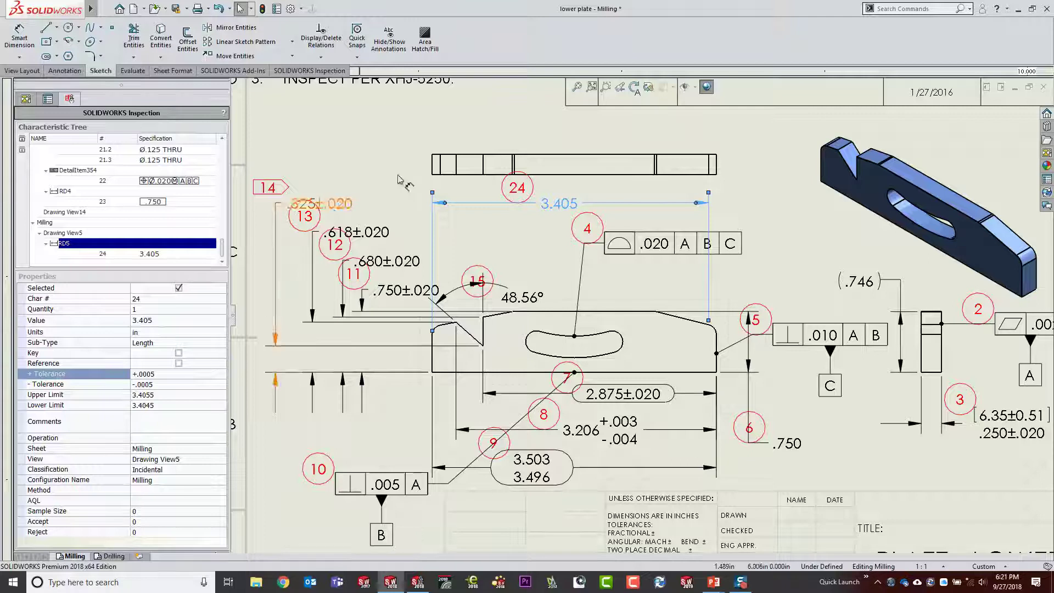
pyautogui.press('f')
pyautogui.click(416, 172)
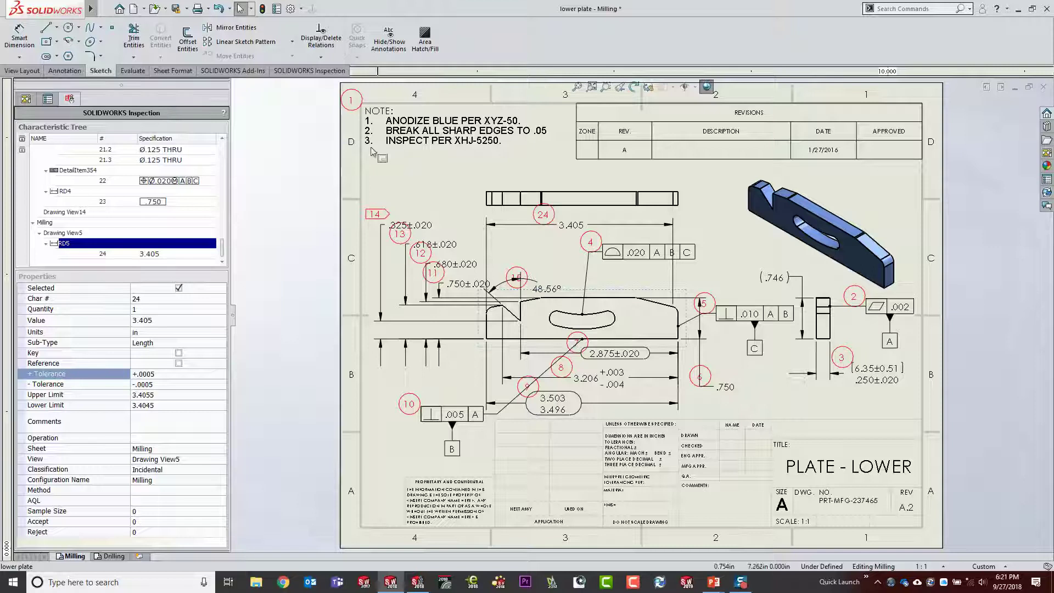
# Export the ballooned drawing as a 2D PDF in the Add-In folder, adding FOGG to the end of the lower plate file name.
pyautogui.click(310, 70)
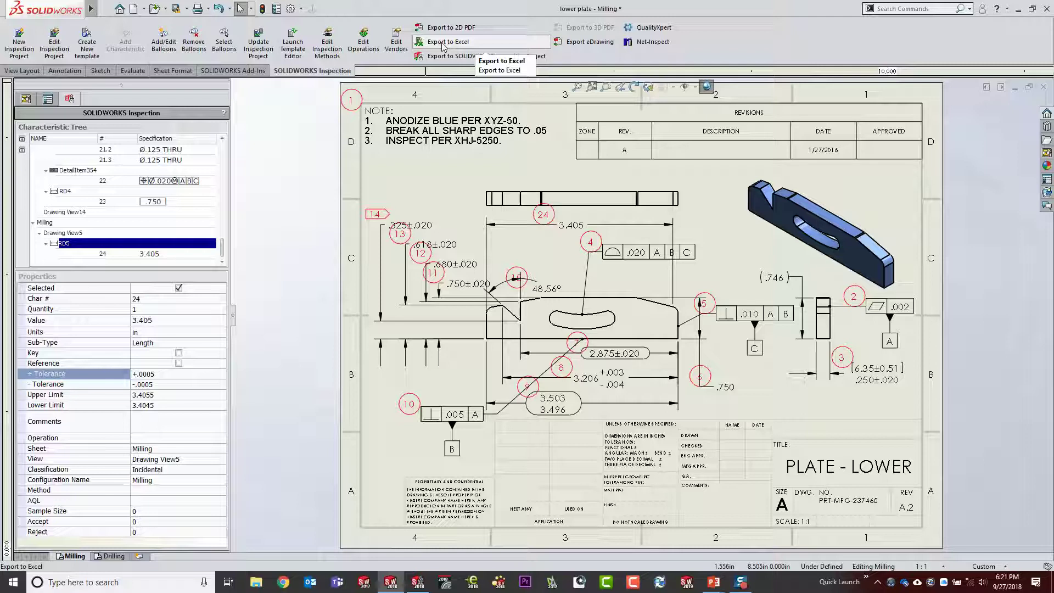
pyautogui.click(475, 34)
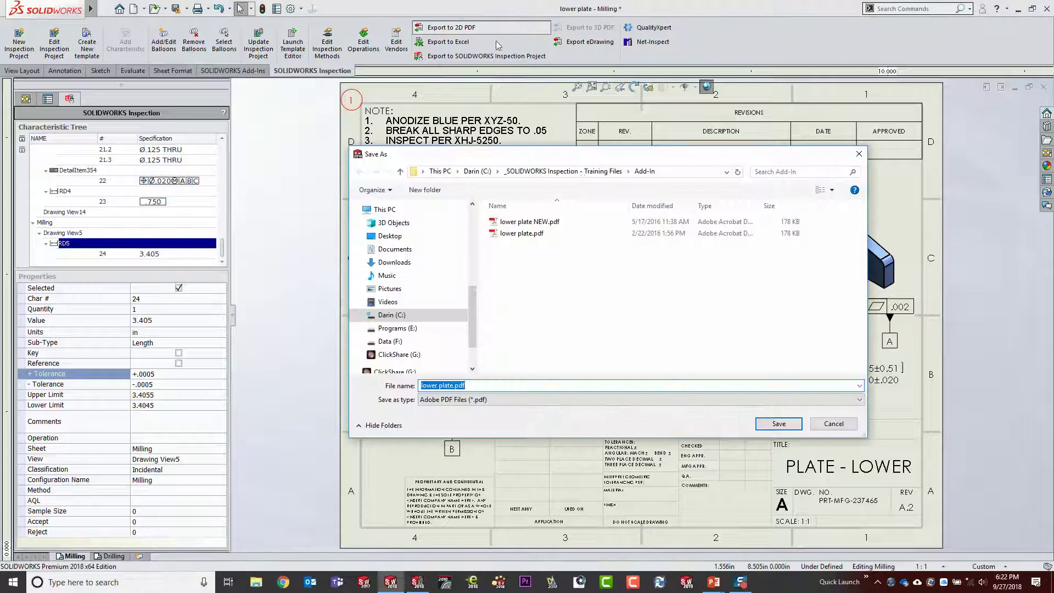
pyautogui.click(451, 385)
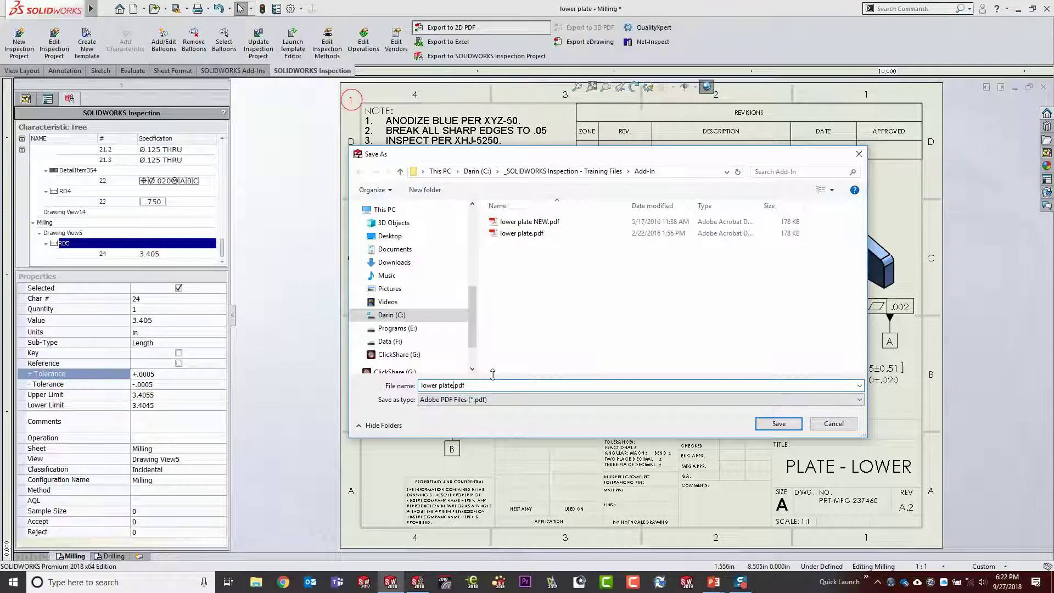
pyautogui.write('FOGG')
pyautogui.click(777, 424)
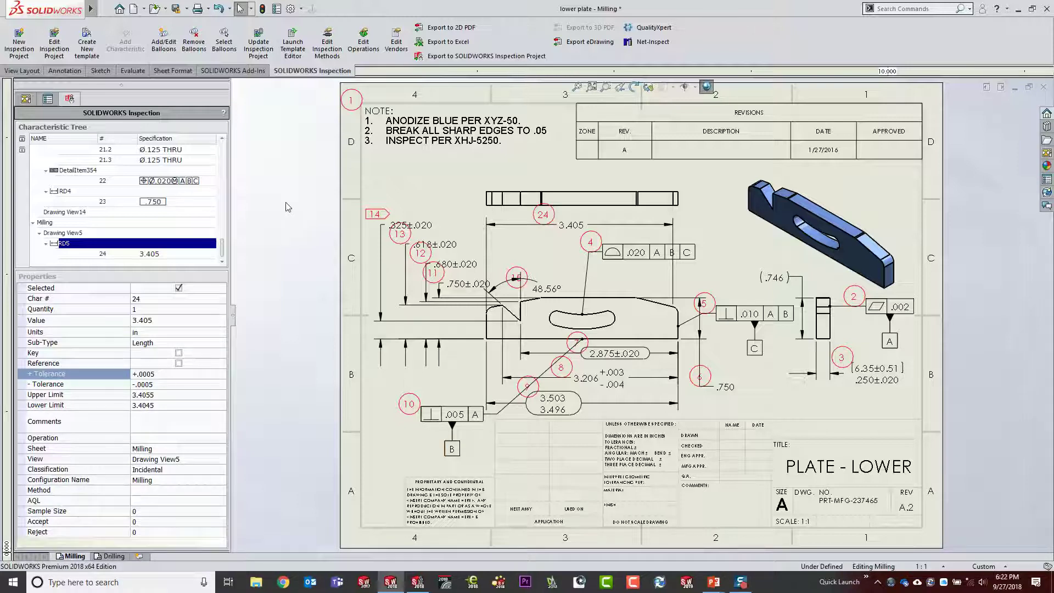
# Activate the AS9102 template for the Excel export and synchronize the inspection project with the drawing changes.
pyautogui.click(446, 42)
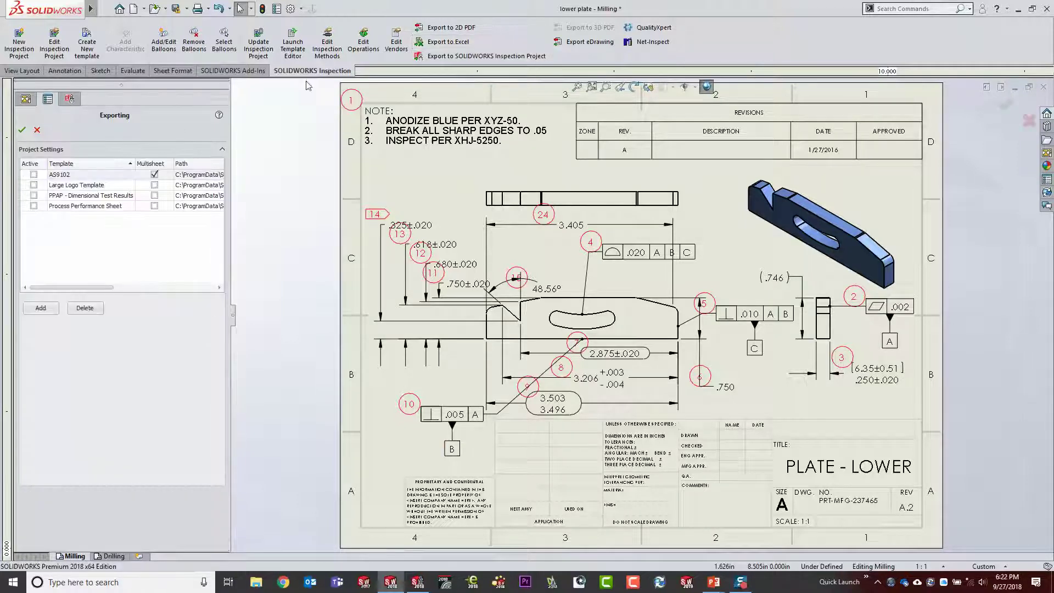
pyautogui.click(33, 175)
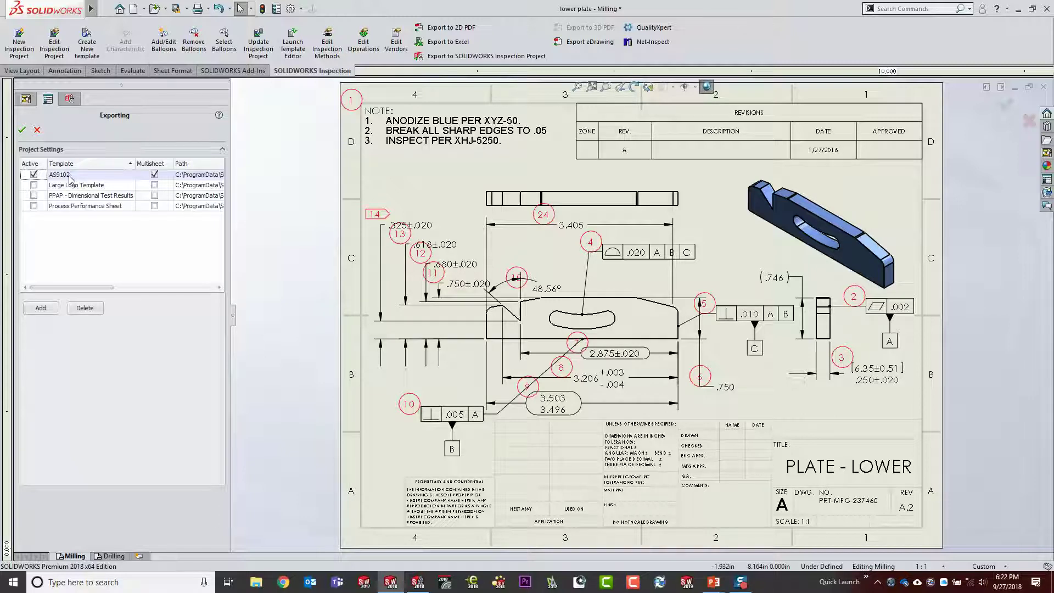
pyautogui.click(22, 130)
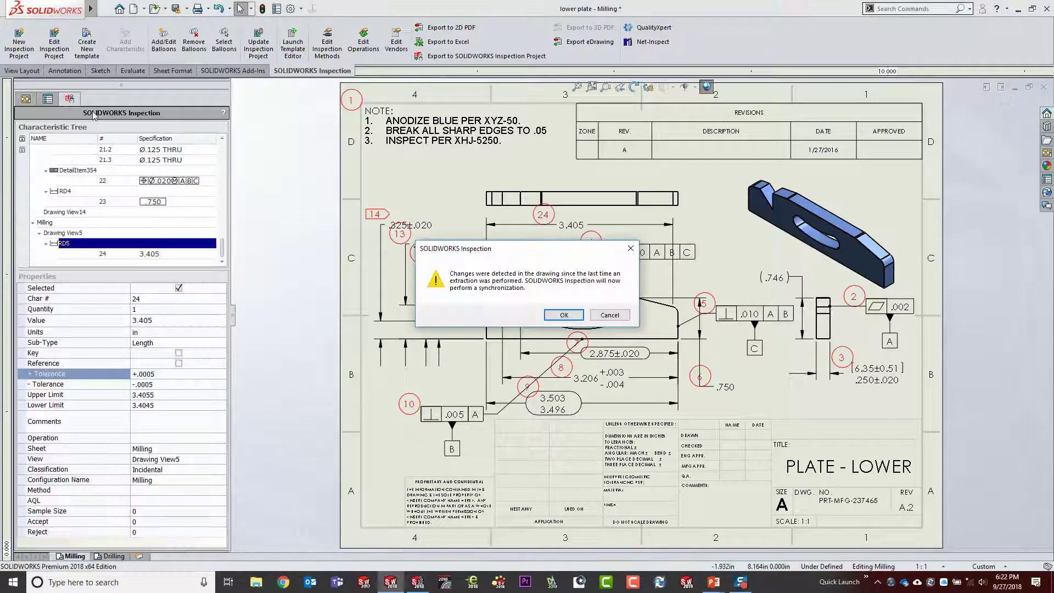
pyautogui.click(564, 315)
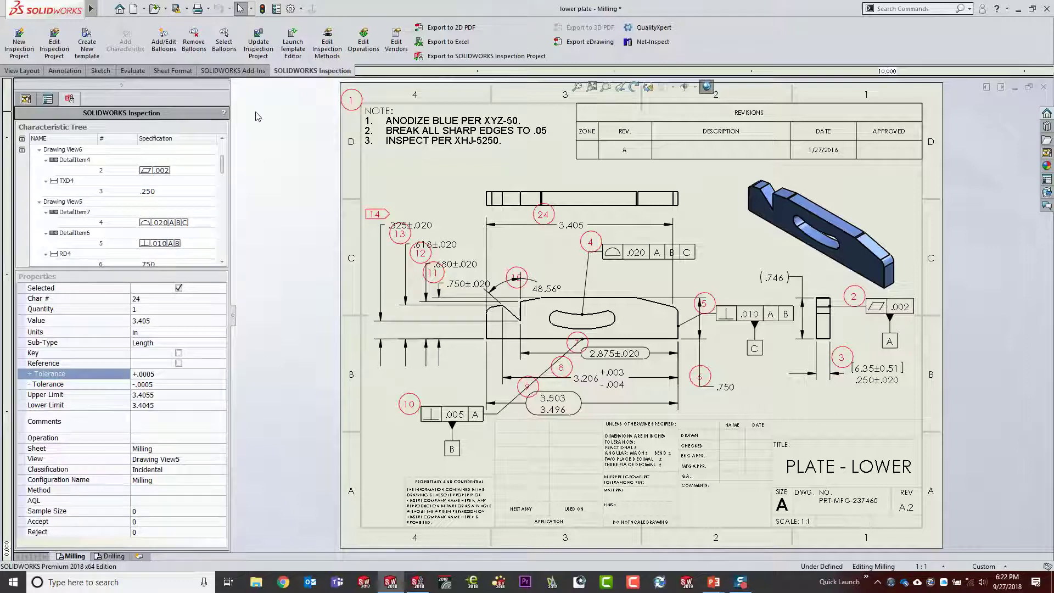
# Export the inspection data to Excel with the AS9102 template, saving it in the Add-In folder as lower plate FOGG.xls.
pyautogui.click(448, 41)
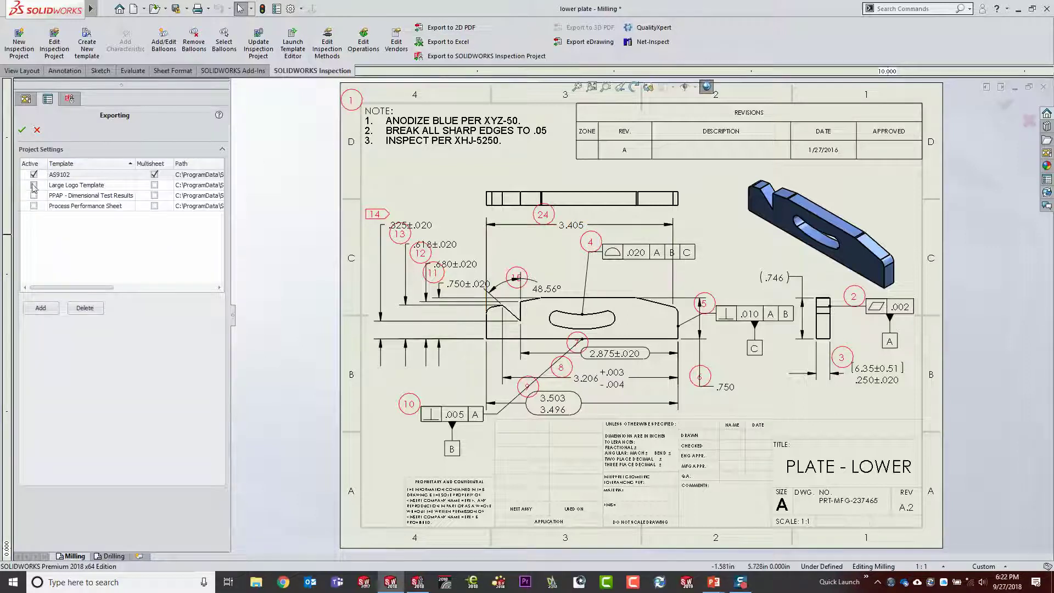
pyautogui.click(23, 131)
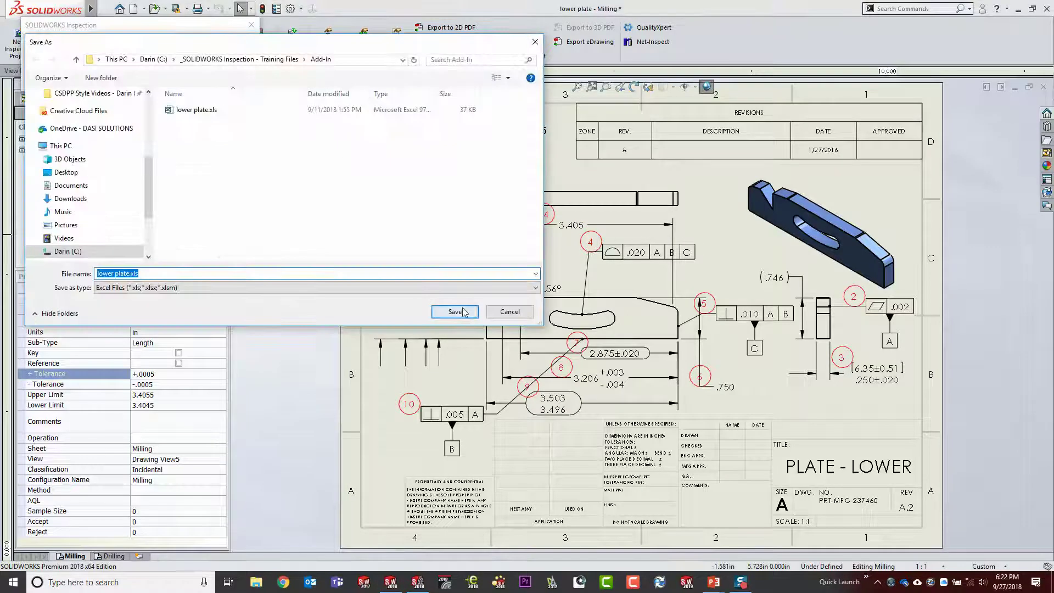
pyautogui.press('End')
pyautogui.press('Left')
pyautogui.press('Left')
pyautogui.press('Left')
pyautogui.press('Left')
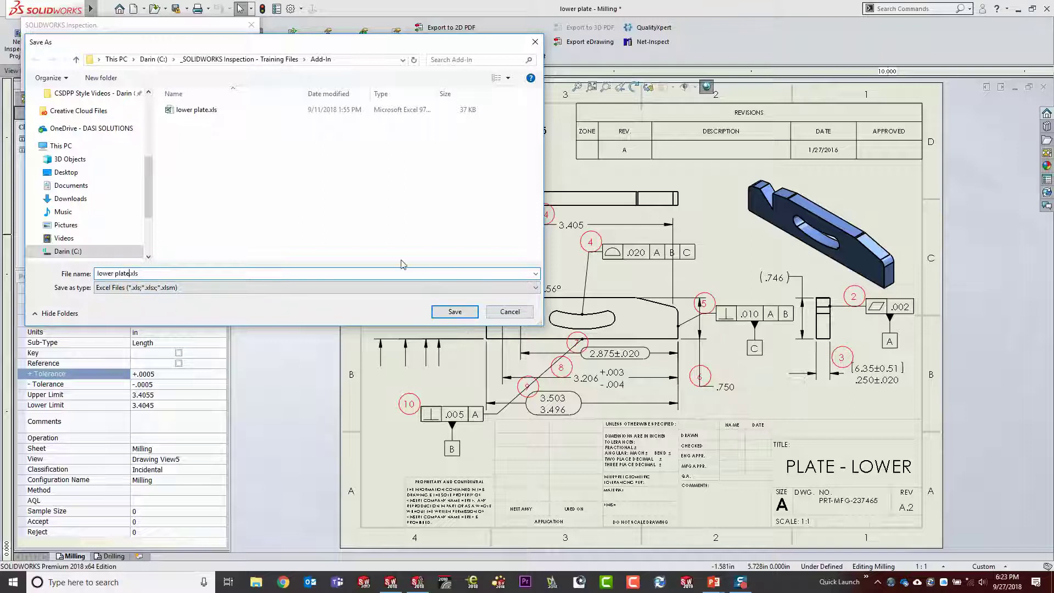
pyautogui.write('_FAI')
pyautogui.press('Return')
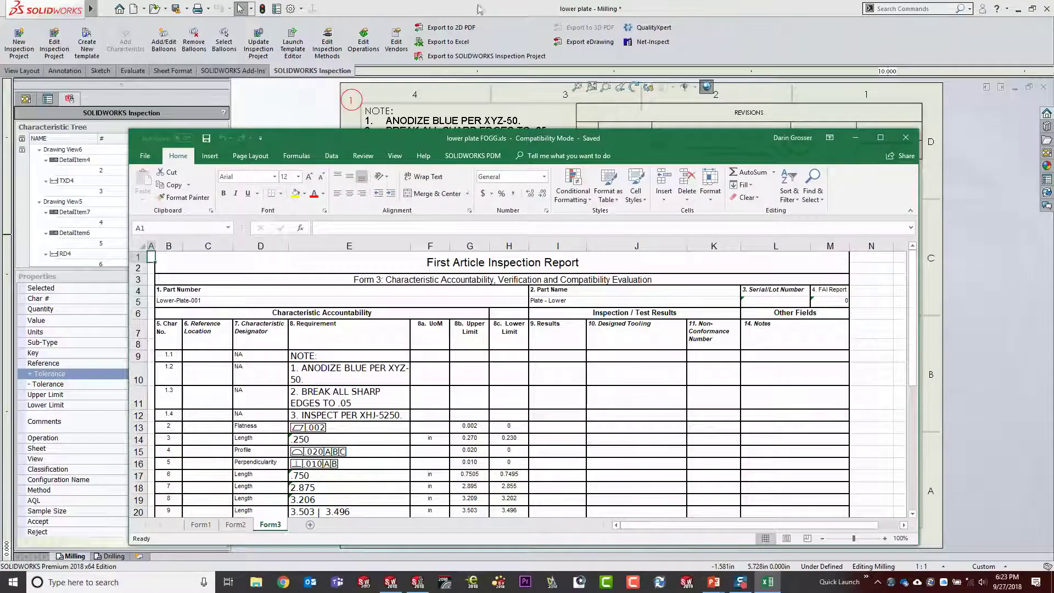
# Examine the flatness and .250 length characteristics on Form3 of the exported First Article Inspection Report.
pyautogui.doubleClick(655, 138)
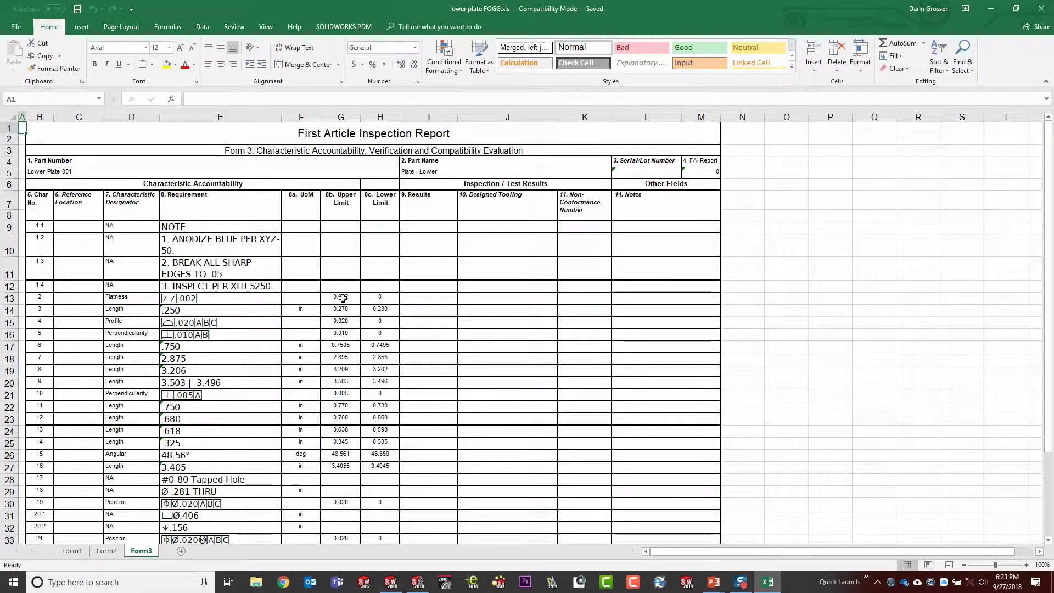
pyautogui.keyDown('ctrl'); pyautogui.scroll(1, 132, 293); pyautogui.keyUp('ctrl')
pyautogui.keyDown('ctrl'); pyautogui.scroll(5, 132, 292); pyautogui.keyUp('ctrl')
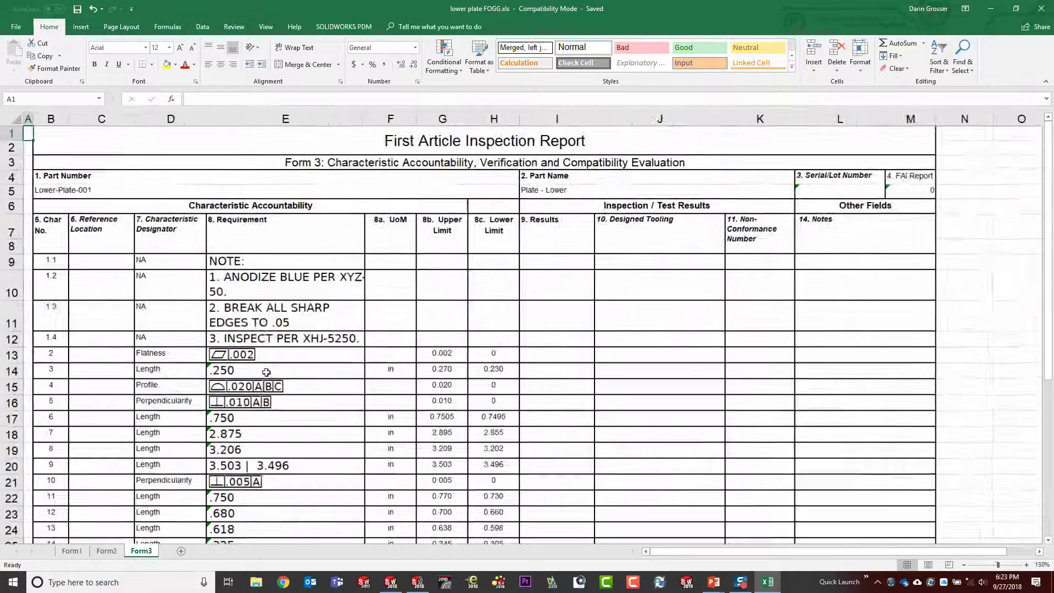
pyautogui.scroll(-1, 405, 458)
pyautogui.scroll(-1, 405, 458)
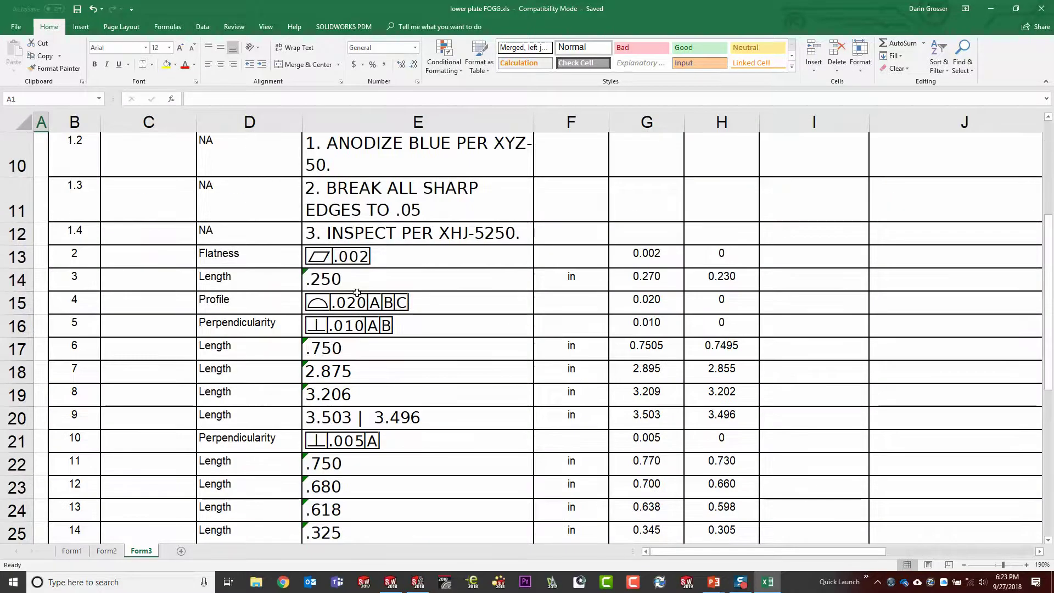
pyautogui.click(356, 256)
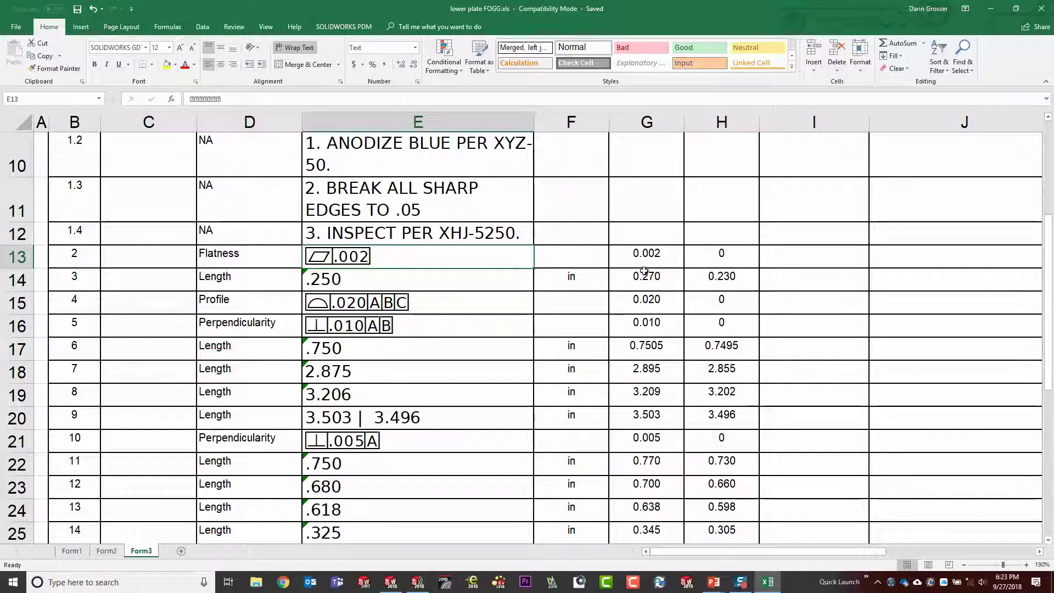
pyautogui.click(352, 278)
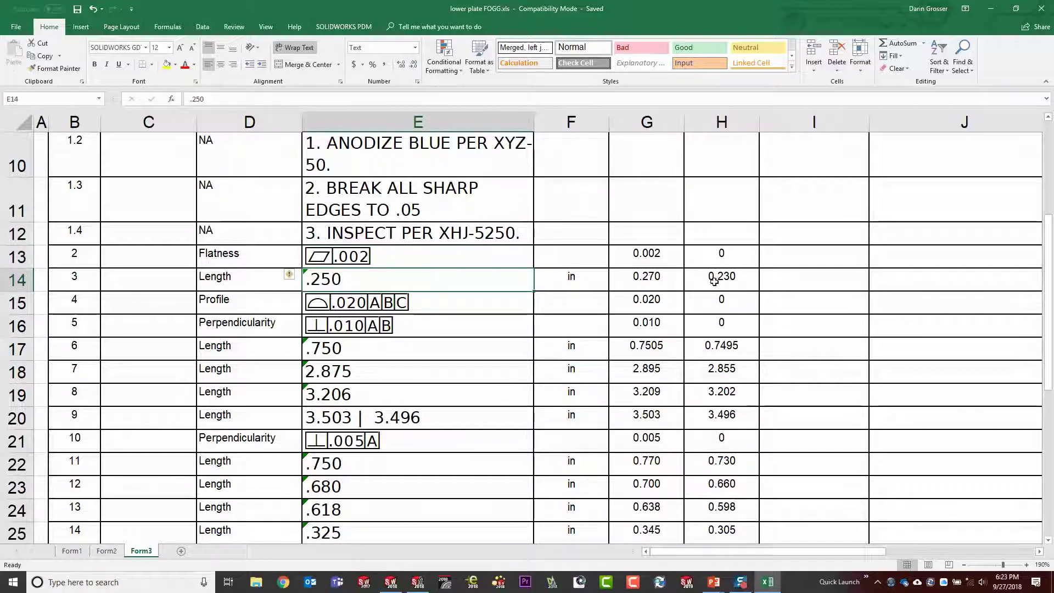
# Enter the Form3 inspection results .25 for characteristic 3 and .76 for characteristic 6.
pyautogui.click(797, 282)
pyautogui.scroll(3, 796, 281)
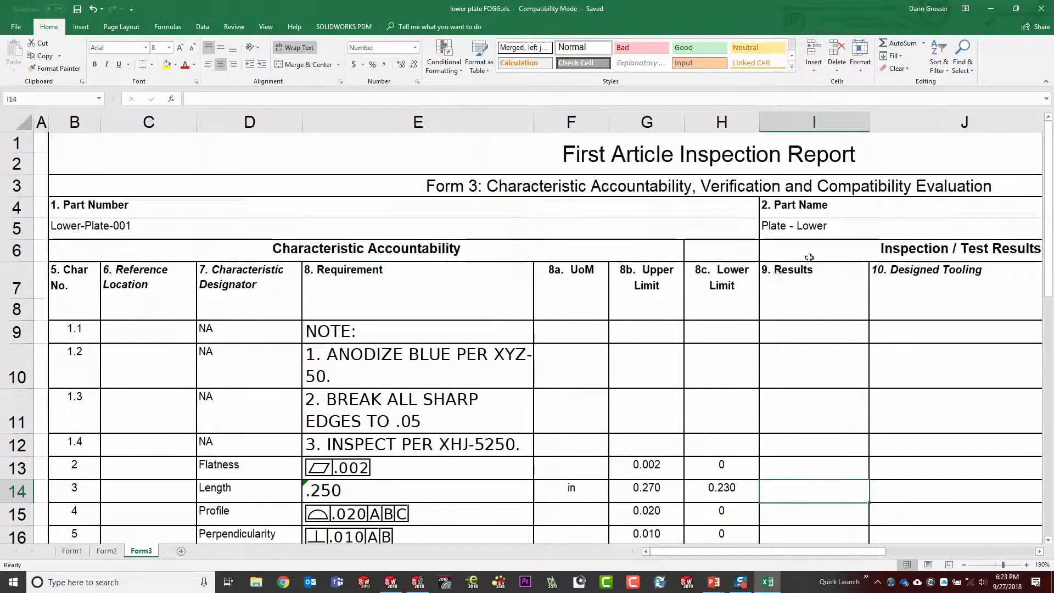
pyautogui.scroll(-3, 808, 355)
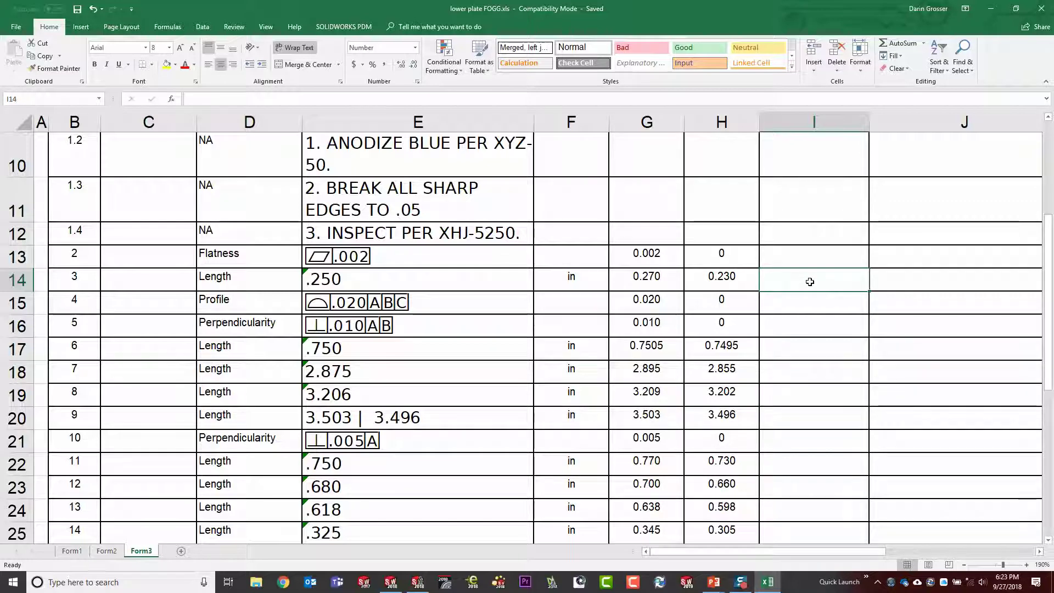
pyautogui.write('.25')
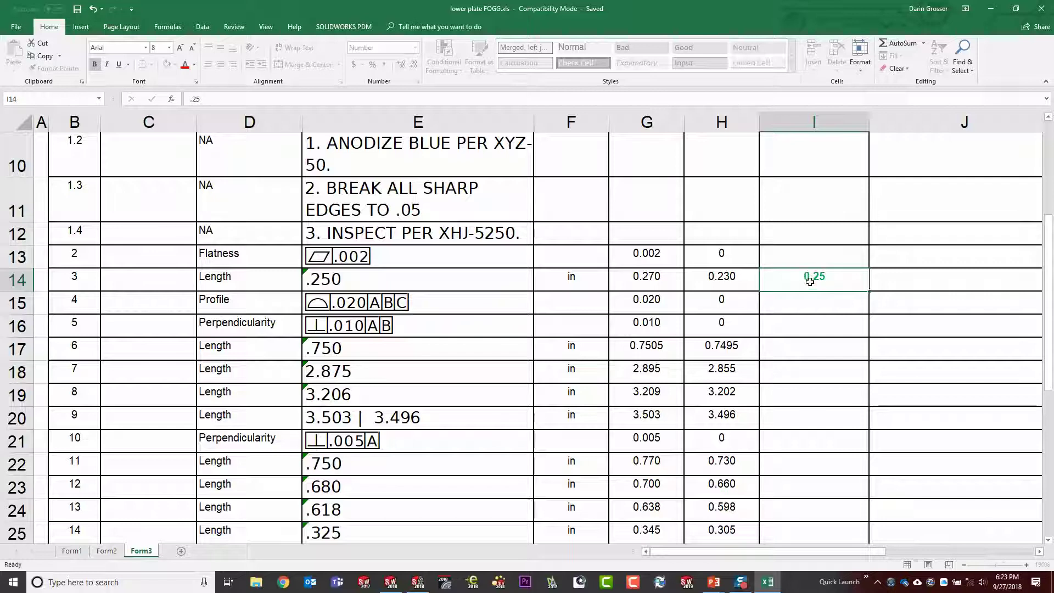
pyautogui.press('Return')
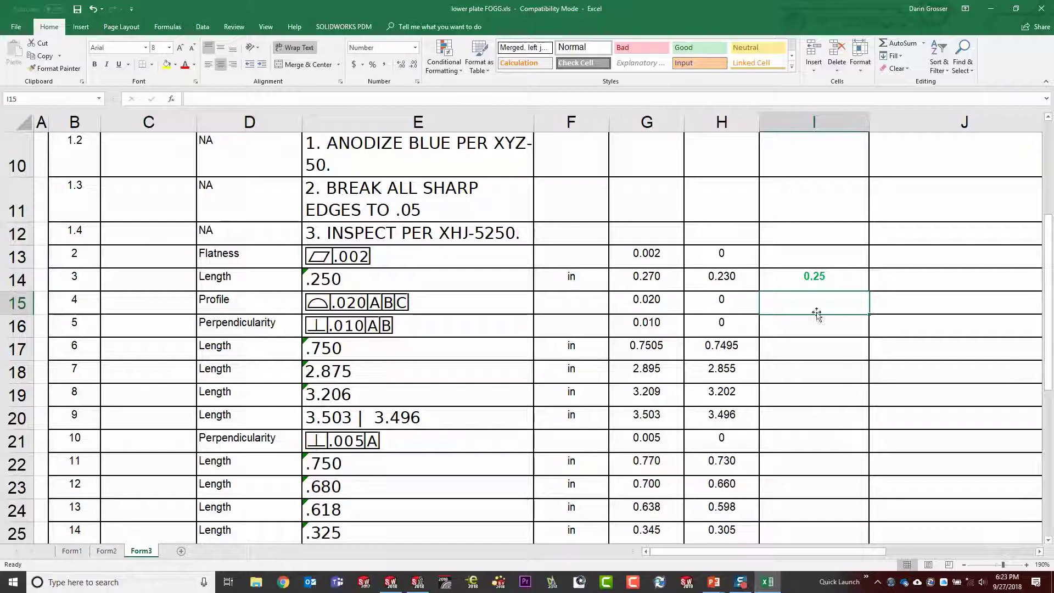
pyautogui.click(815, 346)
pyautogui.write('.76')
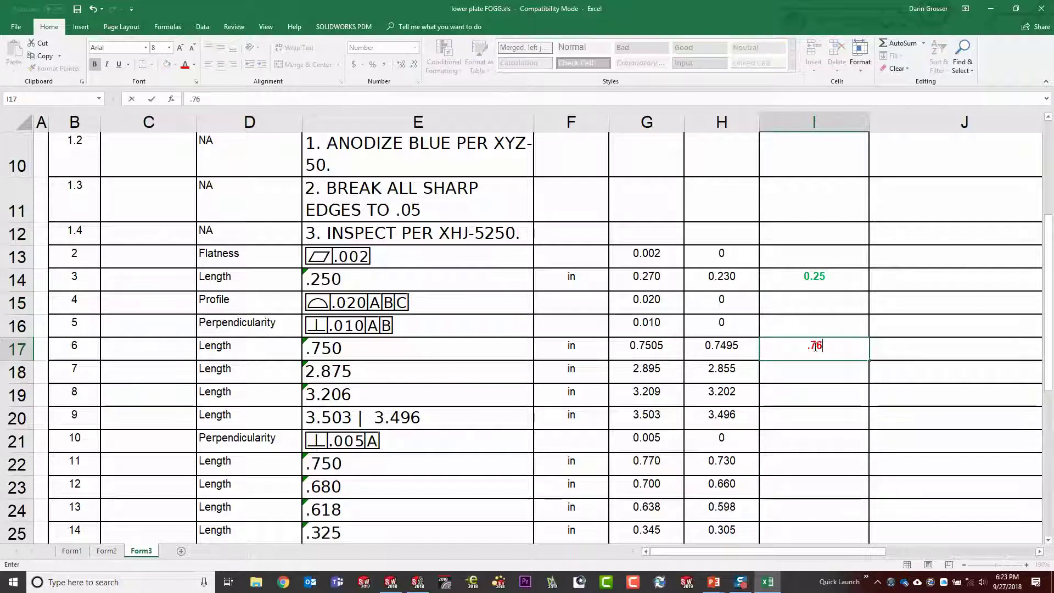
pyautogui.press('Return')
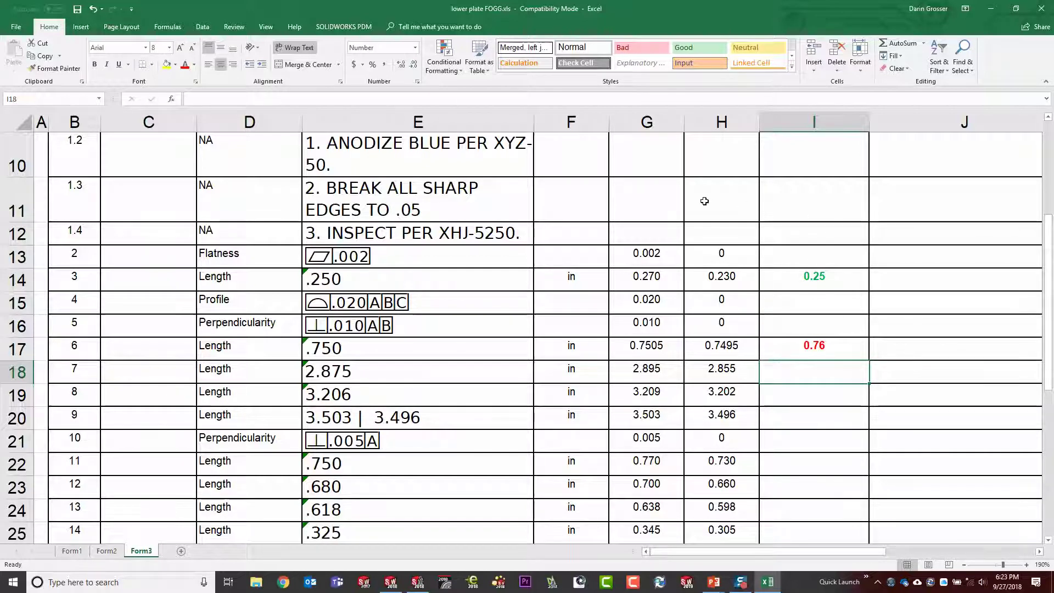
# Examine the part number accountability on Form1 and the product accountability on Form2 of the report.
pyautogui.click(72, 551)
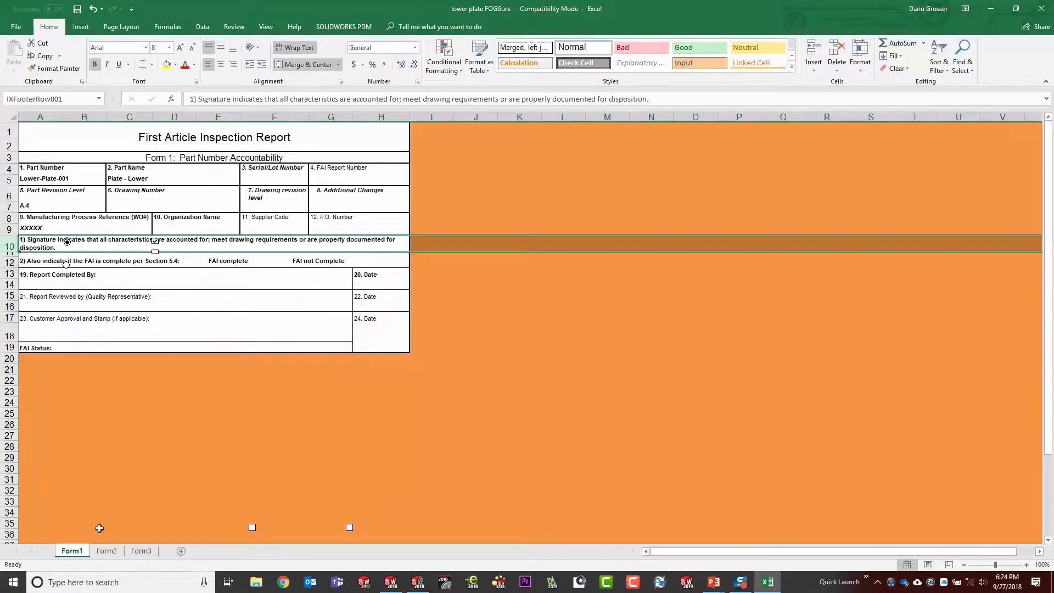
pyautogui.keyDown('ctrl'); pyautogui.scroll(5, 51, 164); pyautogui.keyUp('ctrl')
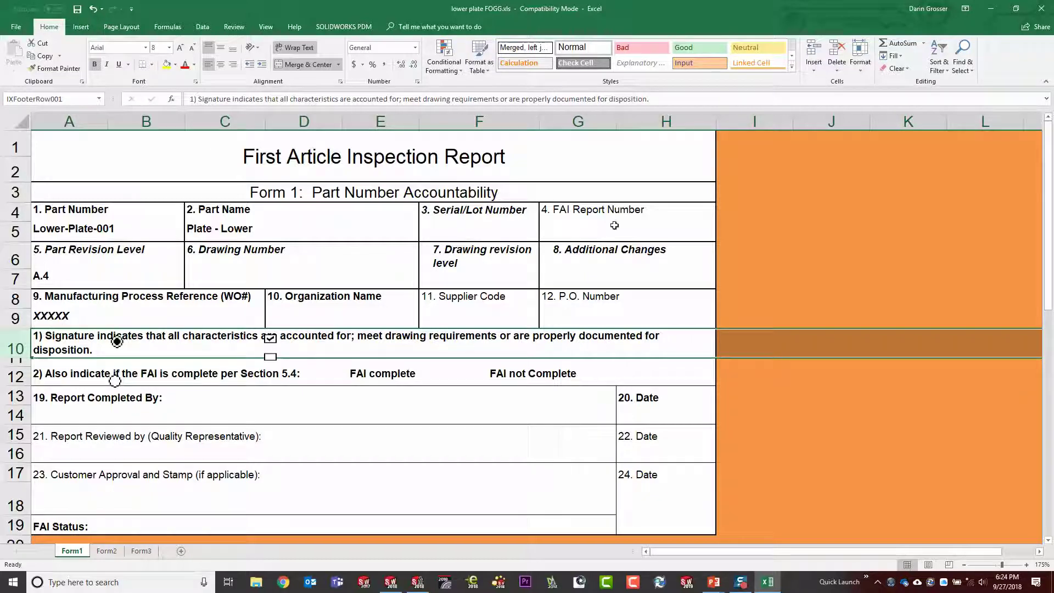
pyautogui.click(110, 552)
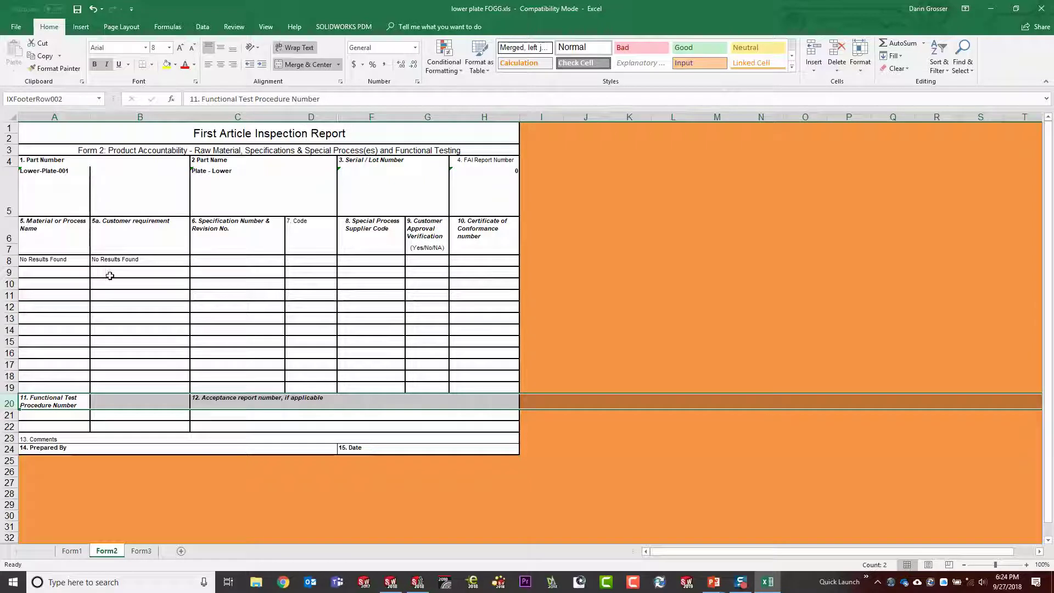
pyautogui.keyDown('ctrl'); pyautogui.scroll(2, 61, 162); pyautogui.keyUp('ctrl')
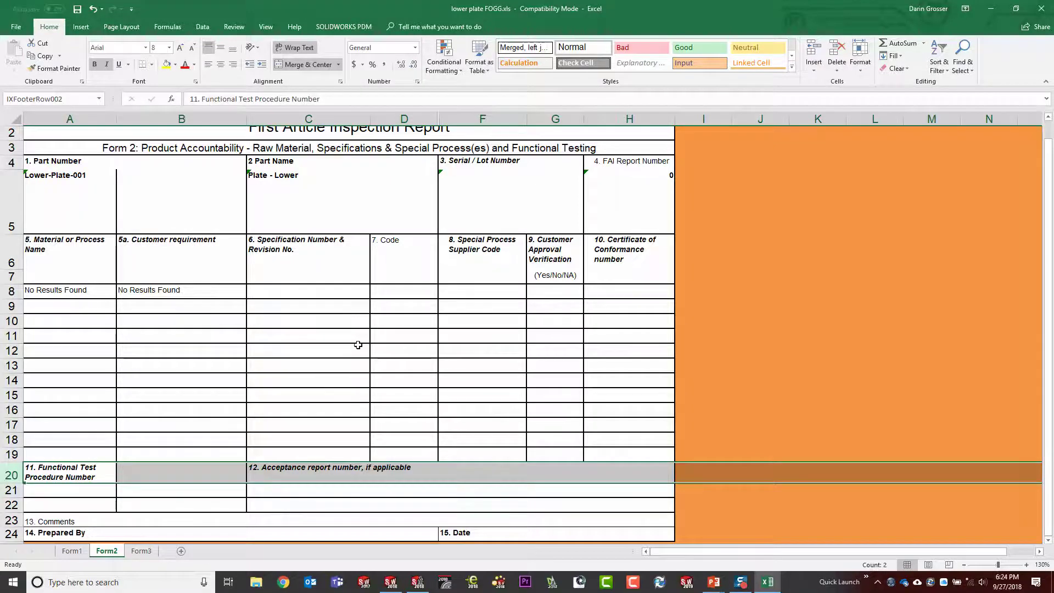
pyautogui.keyDown('ctrl'); pyautogui.scroll(-1, 358, 346); pyautogui.keyUp('ctrl')
# Check the upper limit, lower limit and results columns on Form3, and close the lower plate FOGG workbook.
pyautogui.click(141, 551)
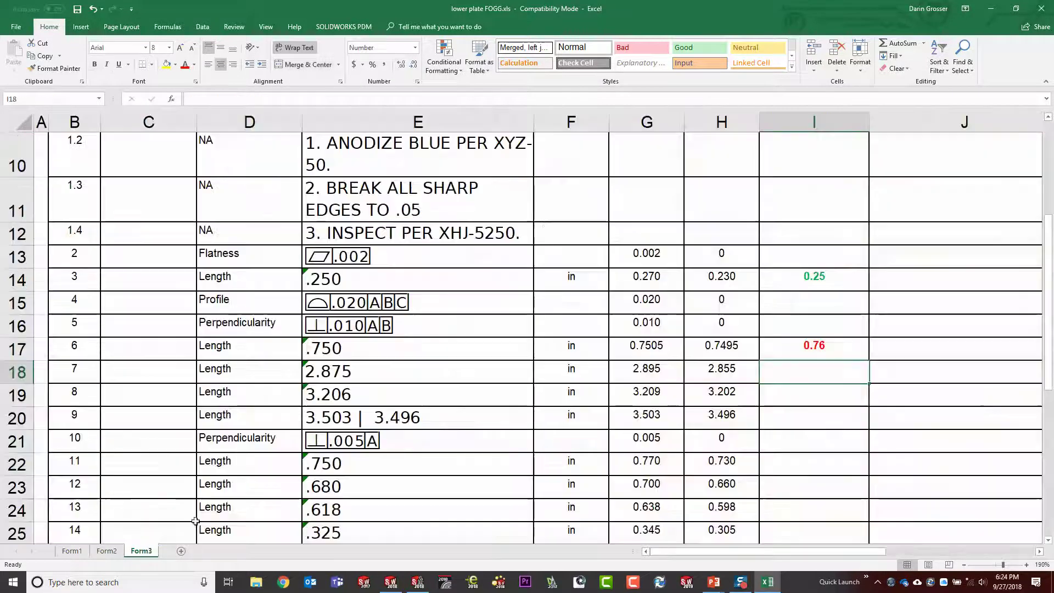
pyautogui.keyDown('ctrl'); pyautogui.scroll(-6, 594, 283); pyautogui.keyUp('ctrl')
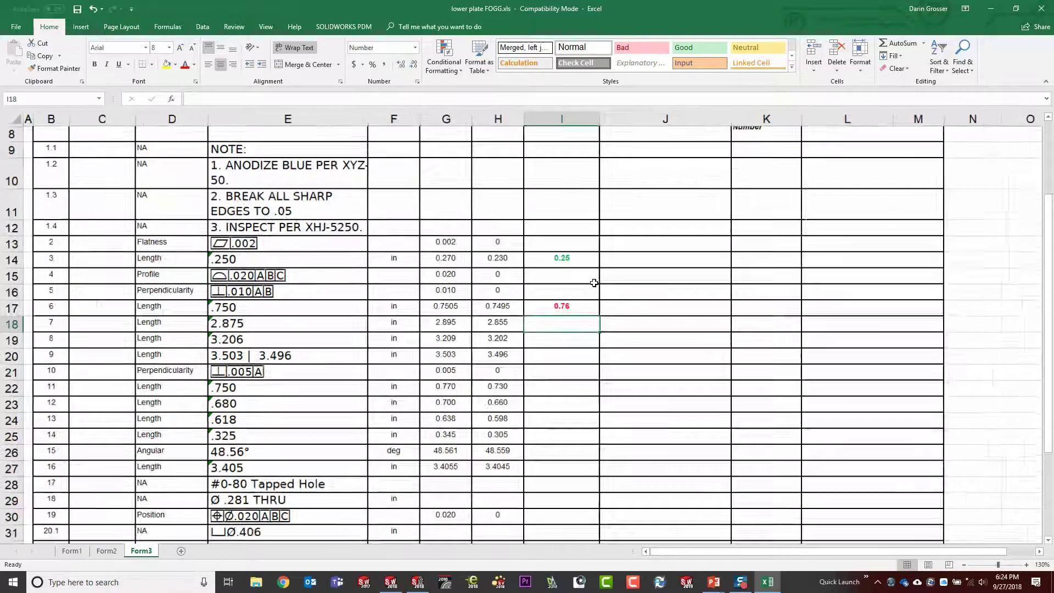
pyautogui.scroll(1, 400, 272)
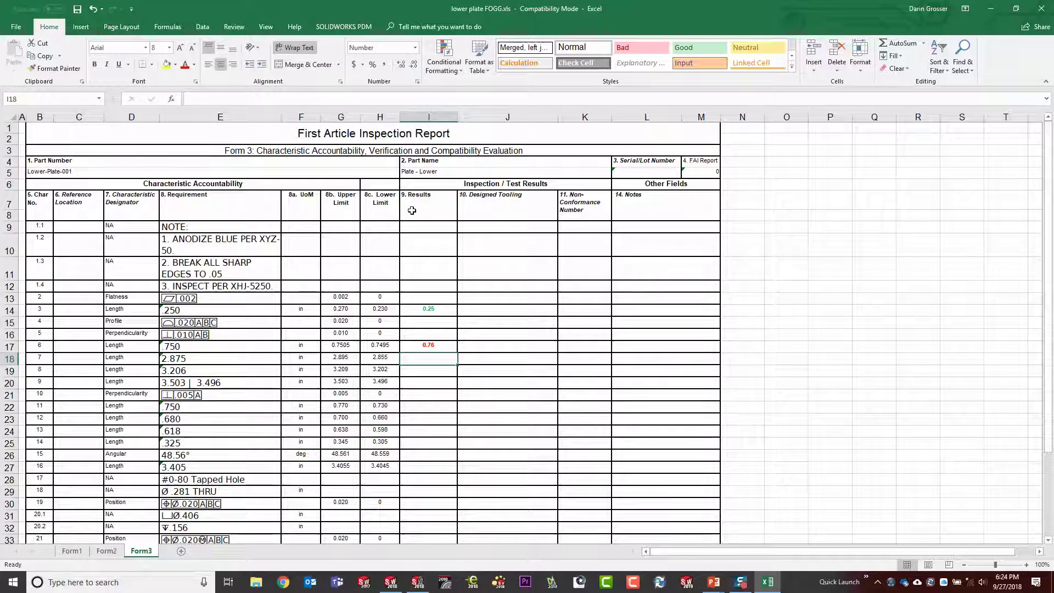
pyautogui.click(345, 227)
pyautogui.click(384, 227)
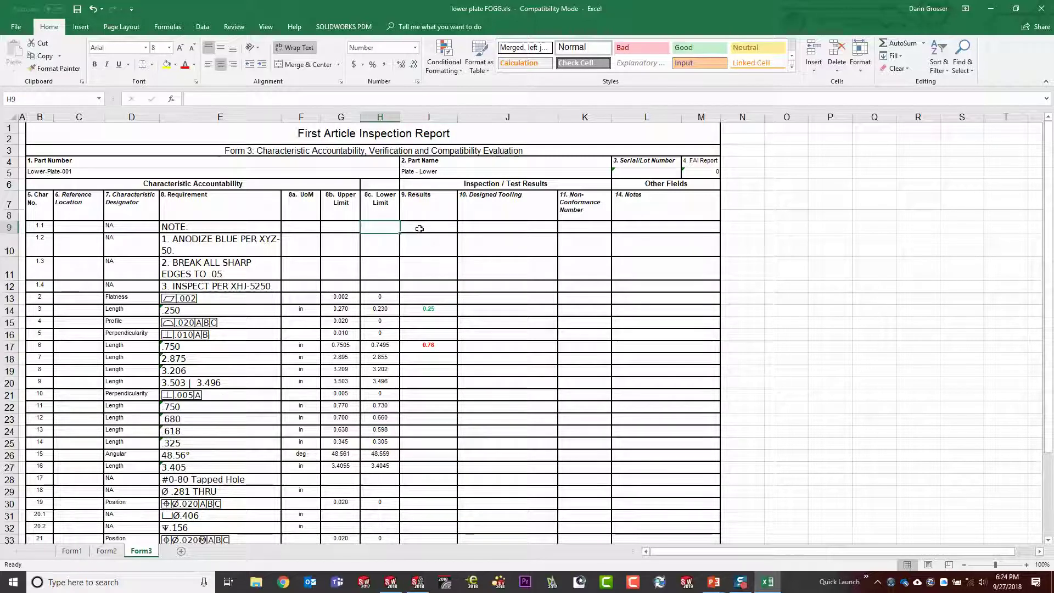
pyautogui.click(417, 227)
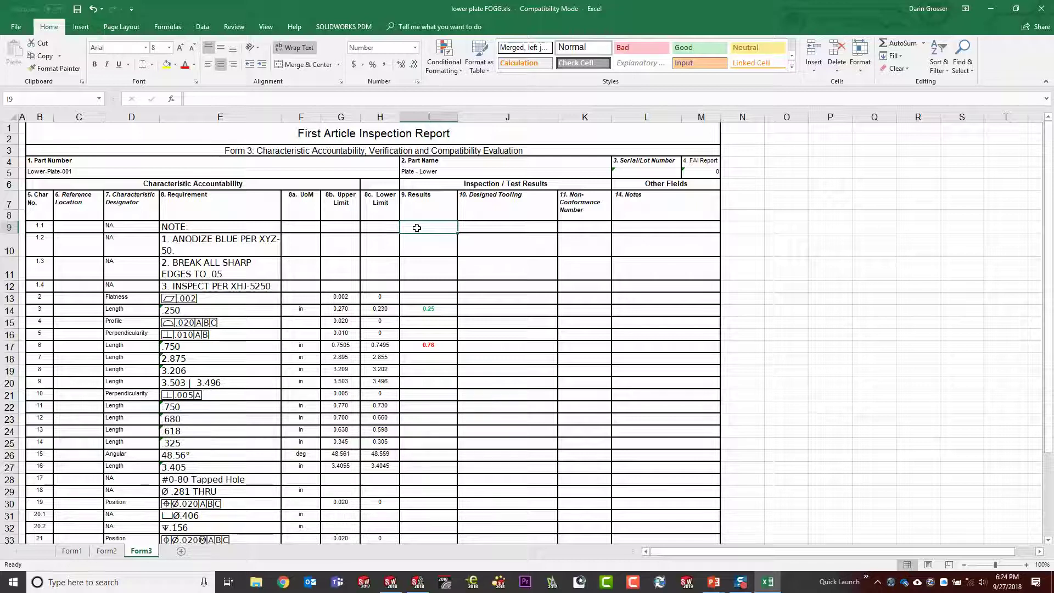
pyautogui.click(1041, 9)
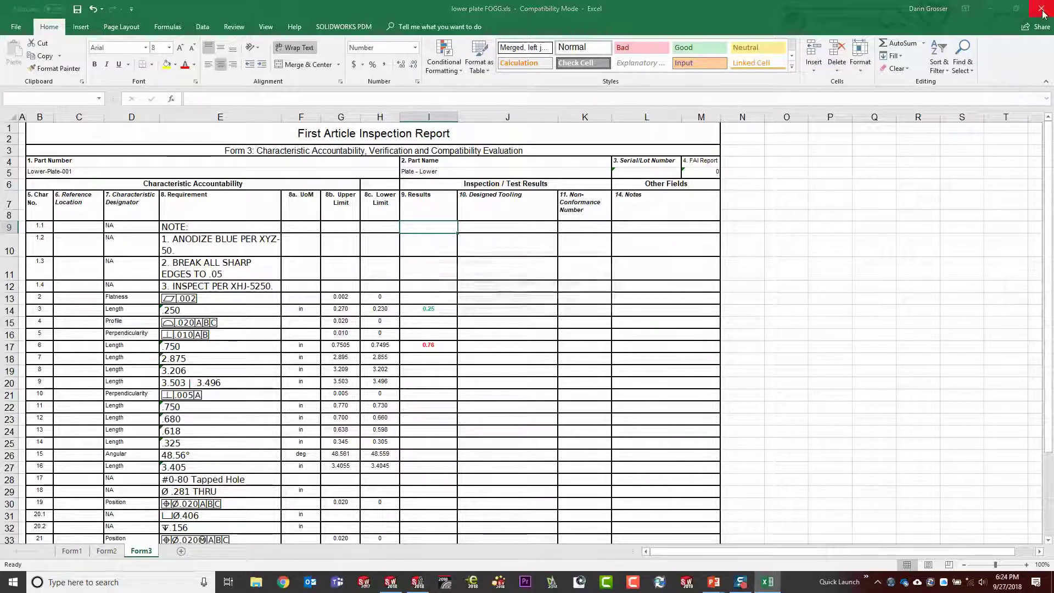
pyautogui.click(525, 305)
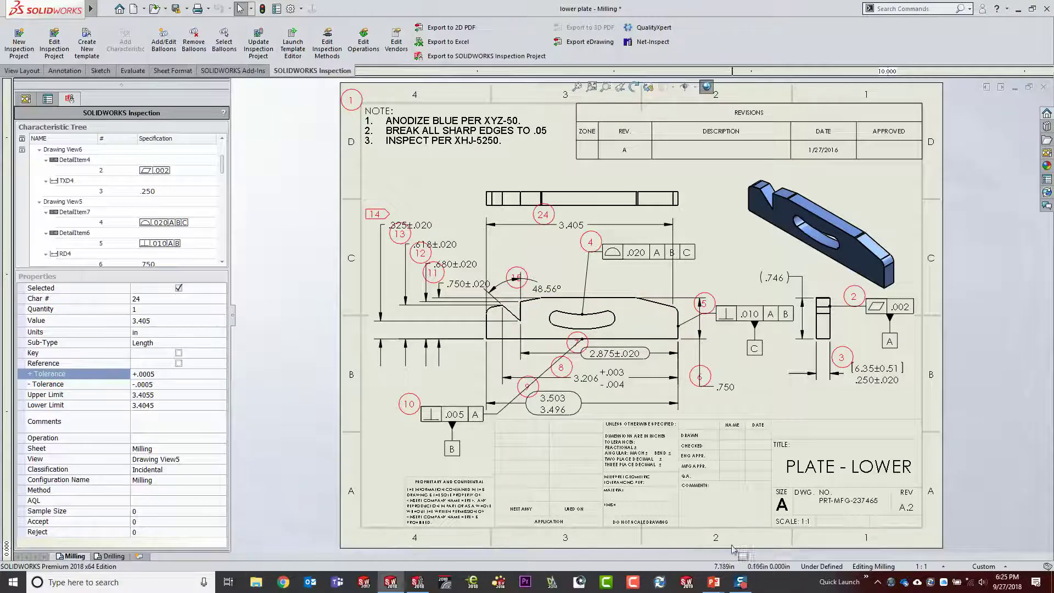
pyautogui.moveTo(716, 585)
pyautogui.click(769, 527)
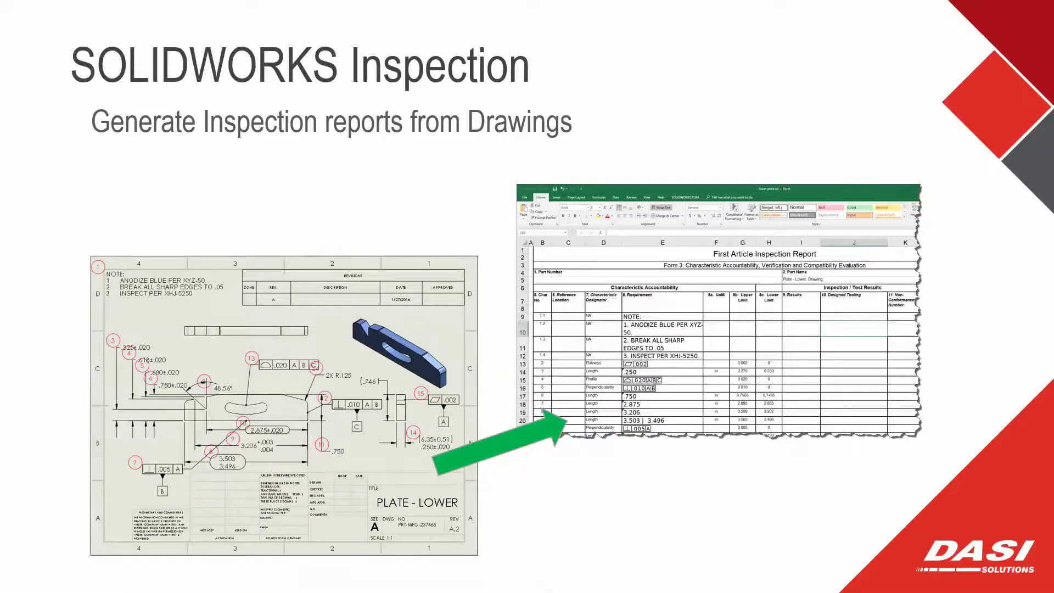
pyautogui.press('Right')
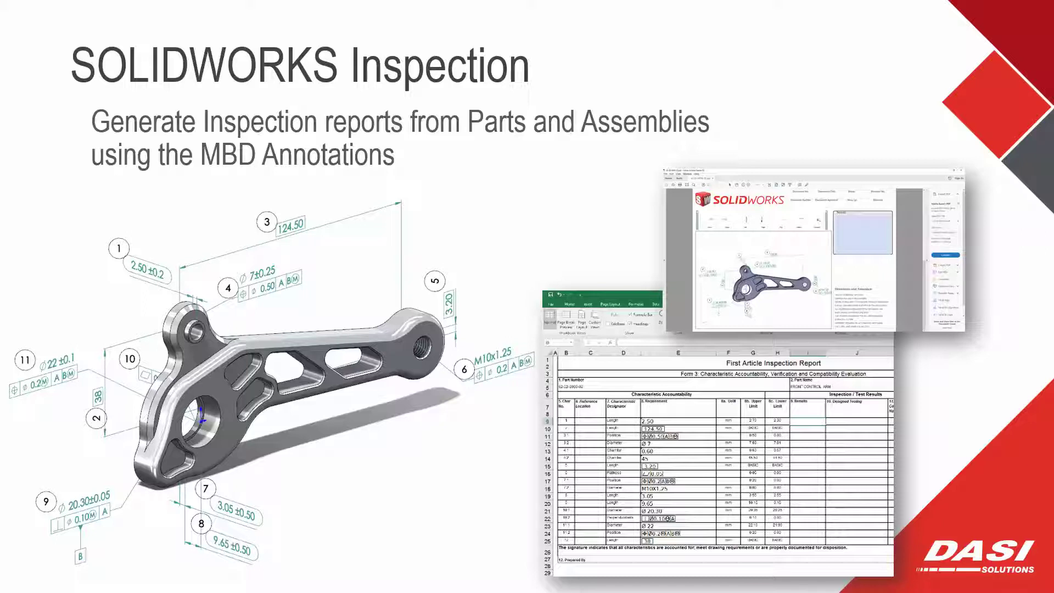
pyautogui.hotkey('alt', 'Tab')
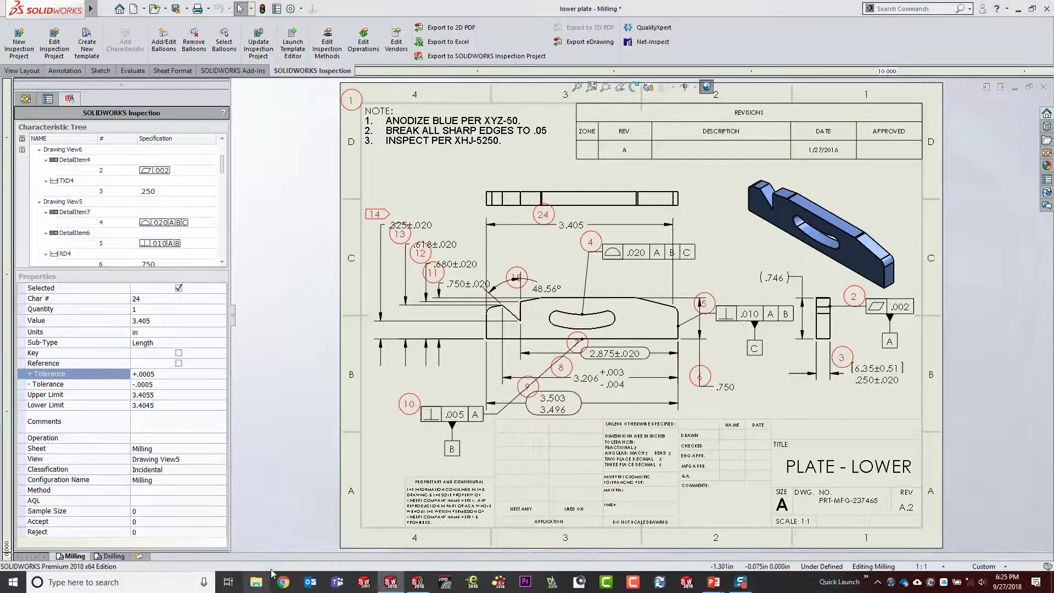
# In File Explorer, open the Add-In folder of WMLSWUG Presentation - SolidWorks Inspection 9-27-18, under Usergroup Presentations in DASI Videos and Blogs on drive F.
pyautogui.click(256, 582)
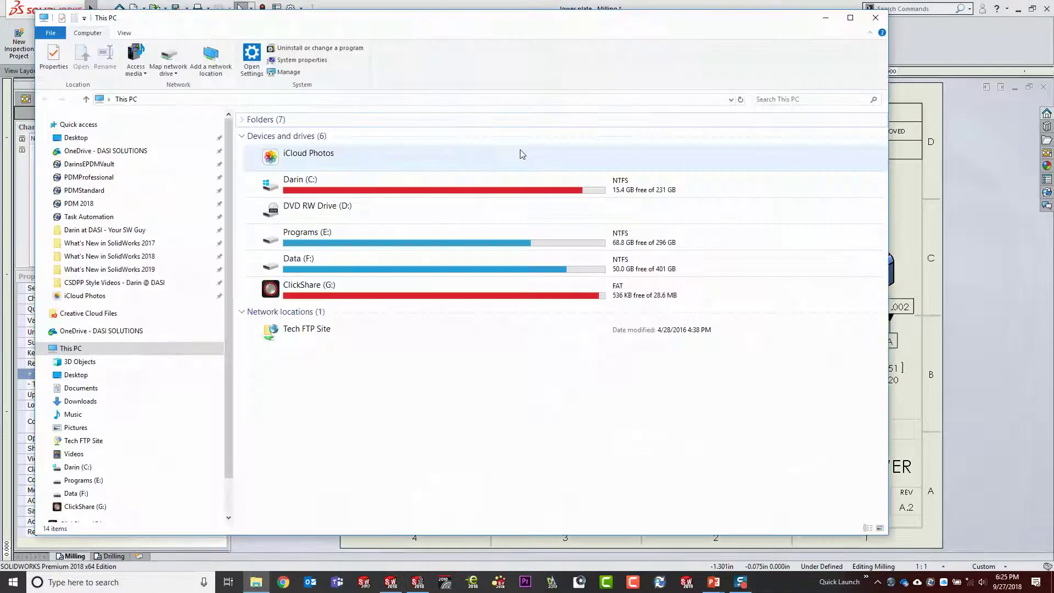
pyautogui.doubleClick(318, 270)
pyautogui.doubleClick(286, 167)
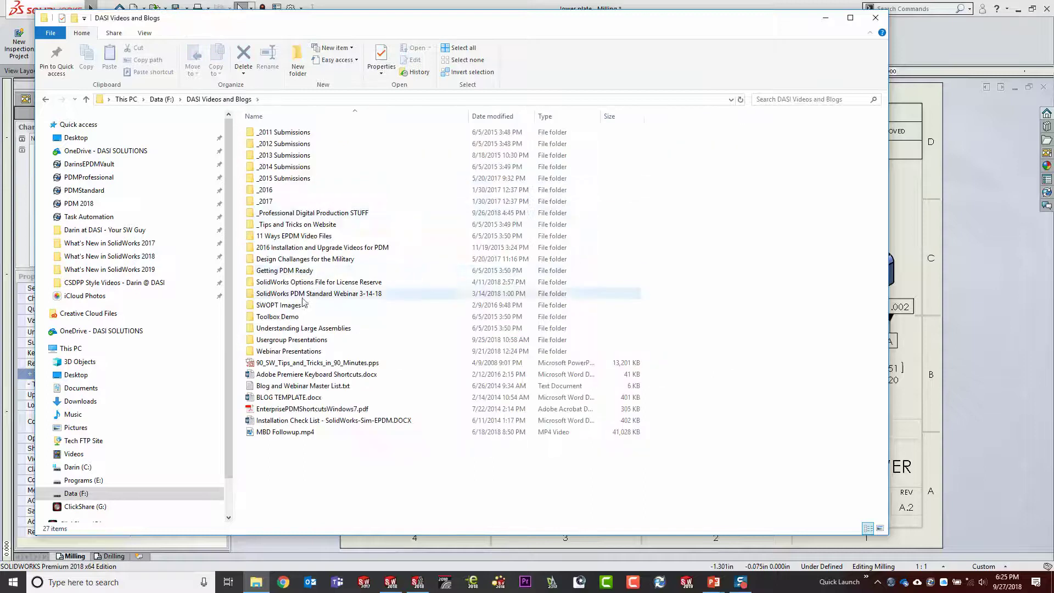
pyautogui.click(284, 351)
pyautogui.doubleClick(287, 340)
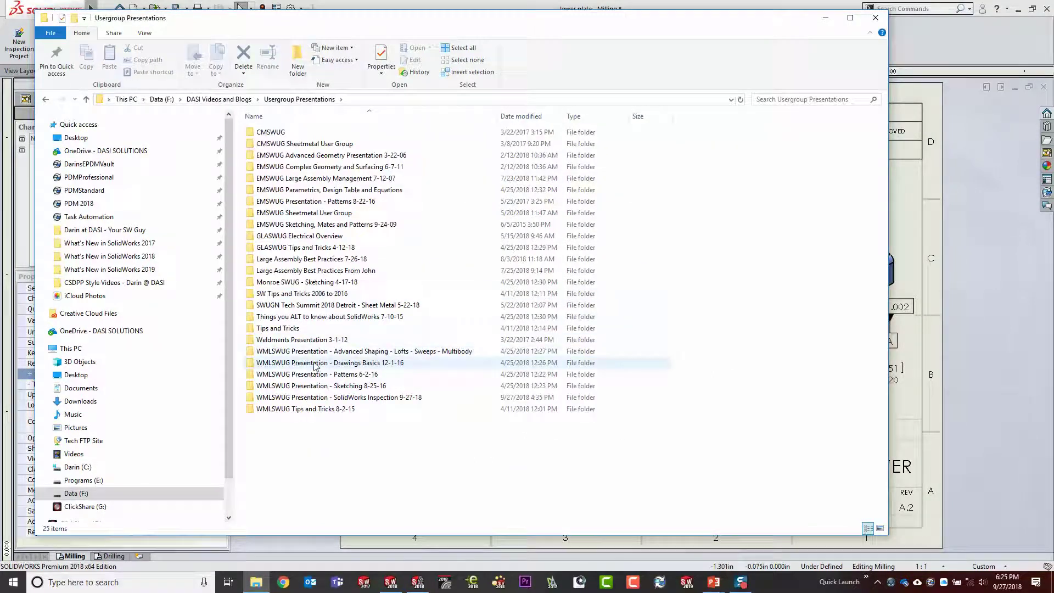
pyautogui.doubleClick(313, 397)
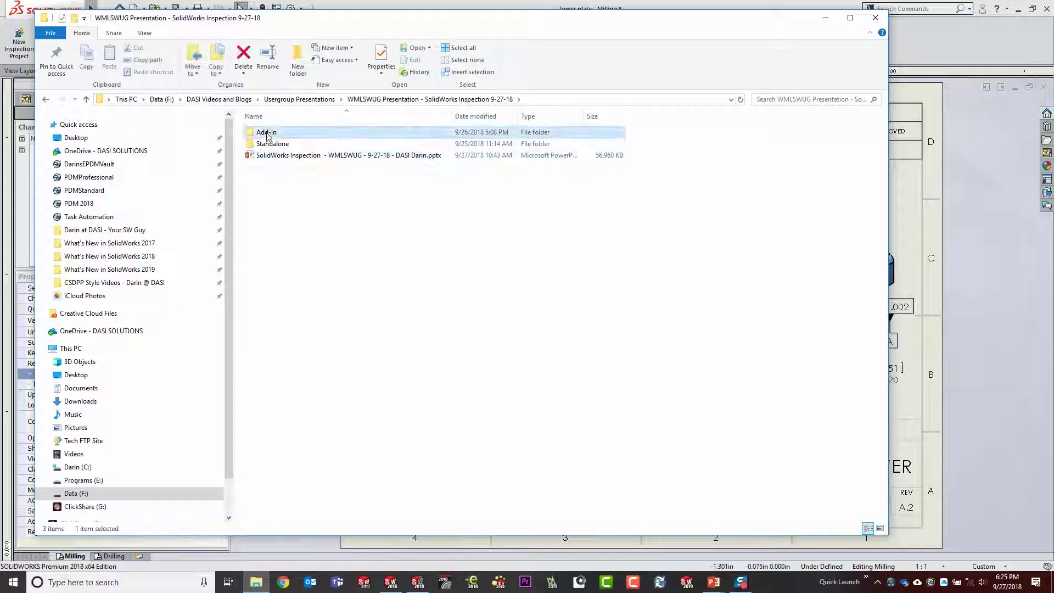
pyautogui.doubleClick(267, 133)
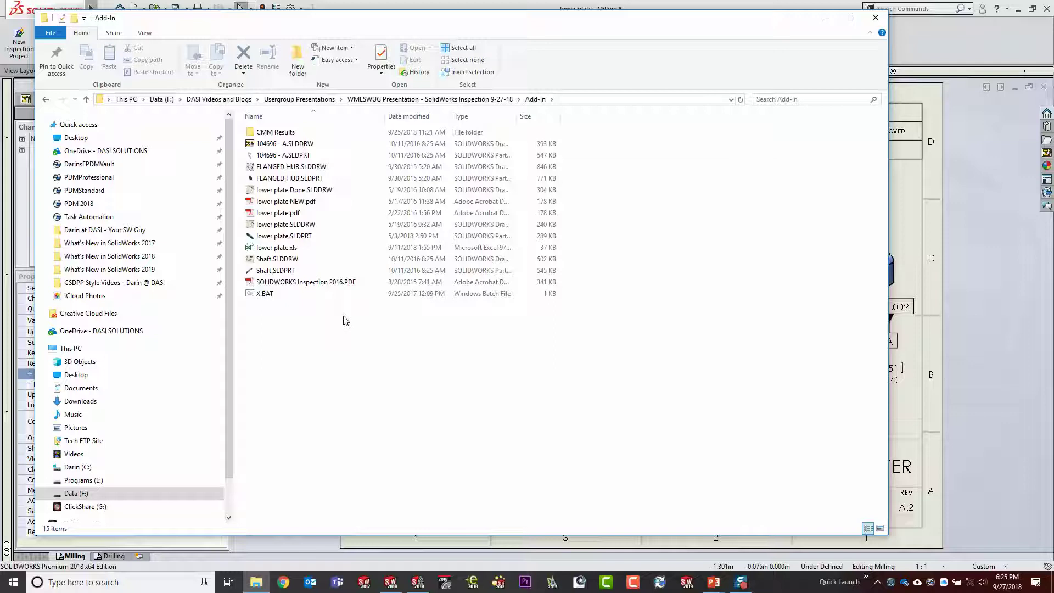
pyautogui.moveTo(361, 19); pyautogui.dragTo(437, 10)
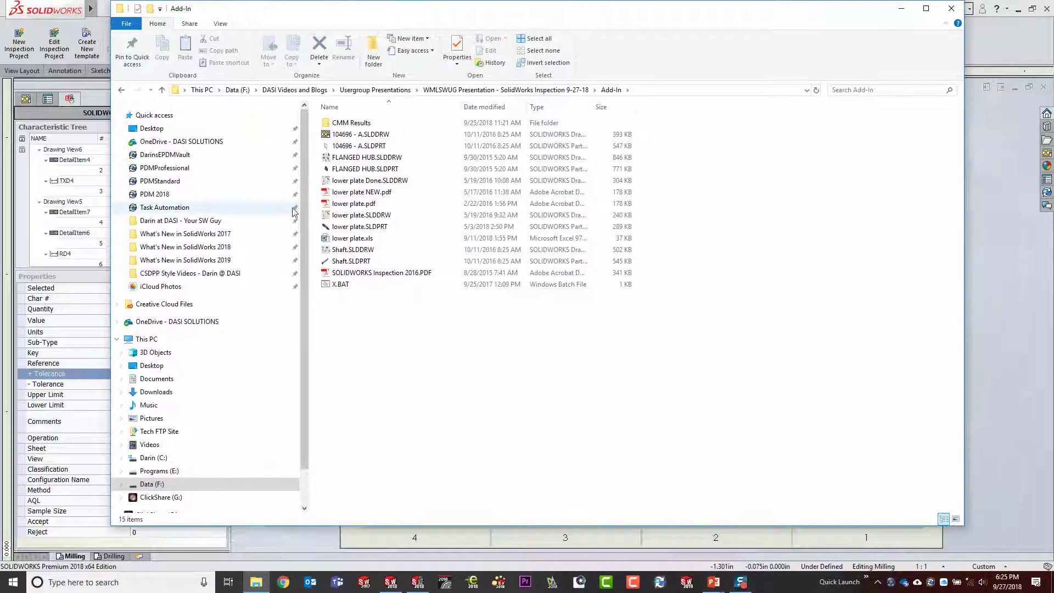
# In SOLIDWORKS, open 62-02-9000-02.SLDPRT from the Inspection folder of What's New in SolidWorks 2018, and reposition the configuration toolbar.
pyautogui.click(186, 248)
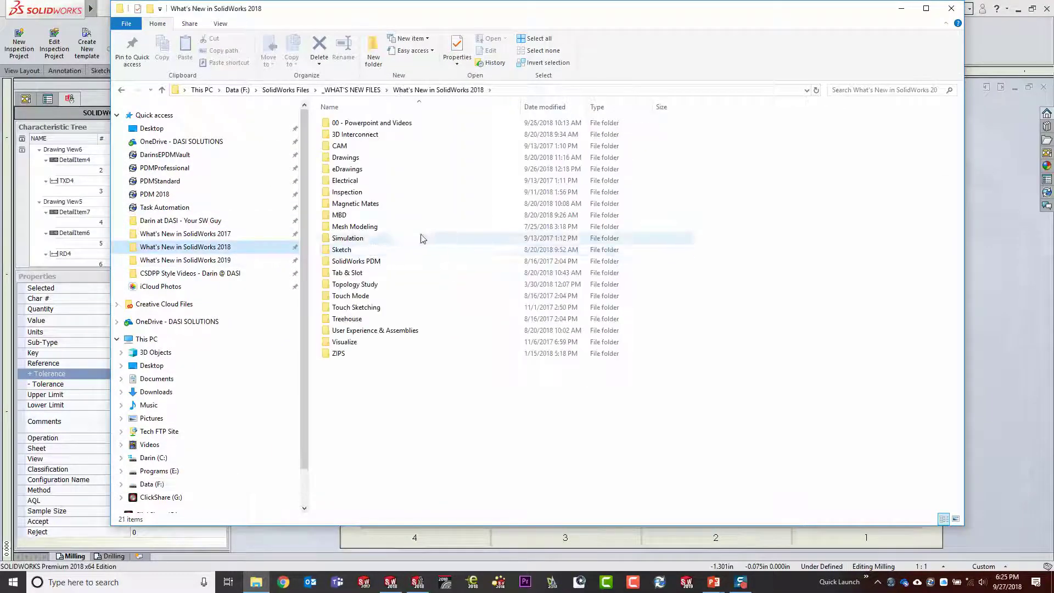
pyautogui.click(343, 215)
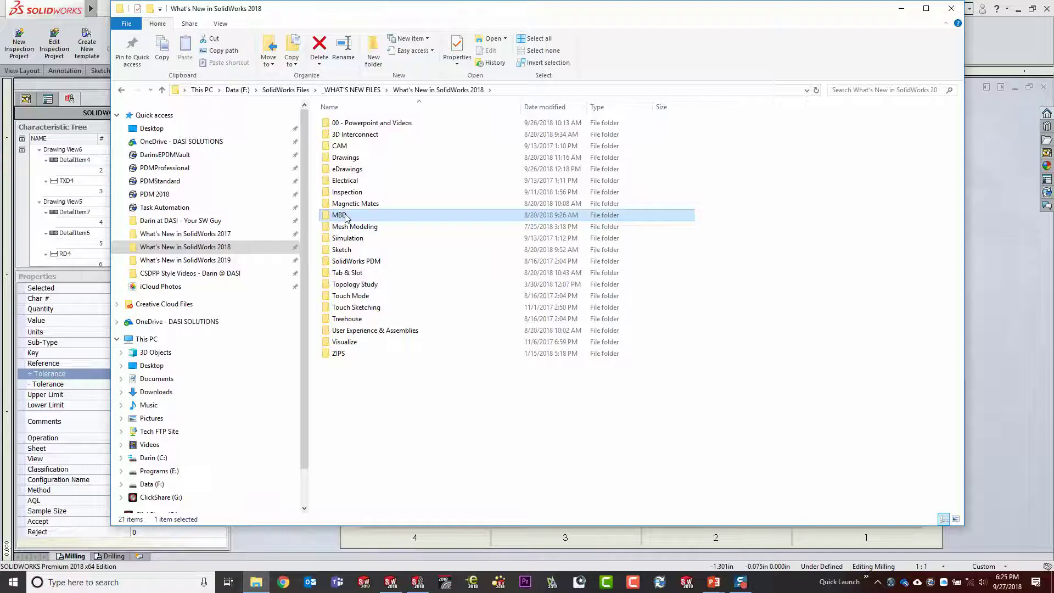
pyautogui.doubleClick(337, 215)
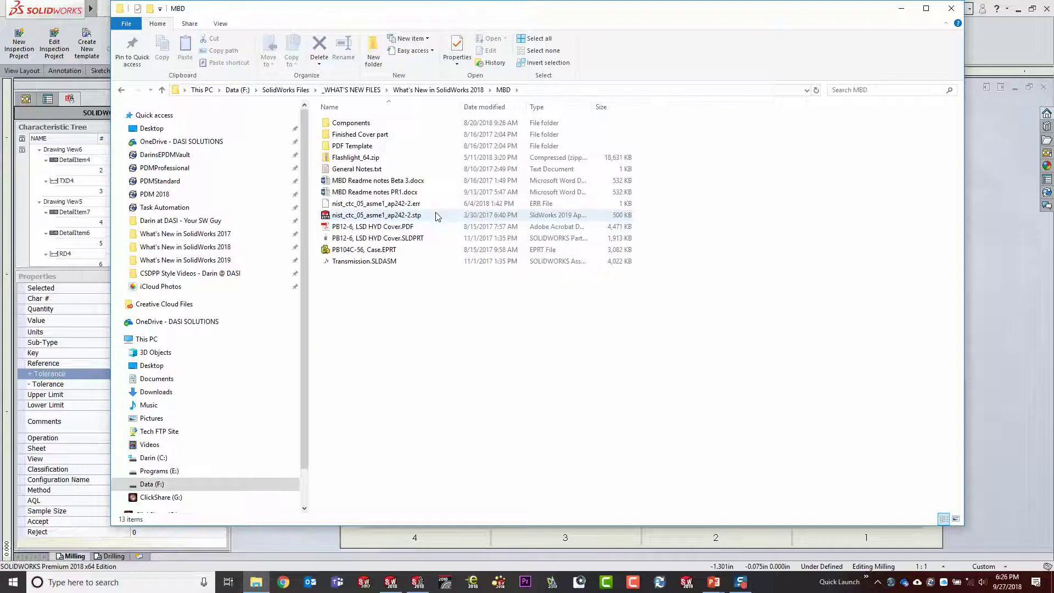
pyautogui.click(438, 90)
pyautogui.doubleClick(348, 192)
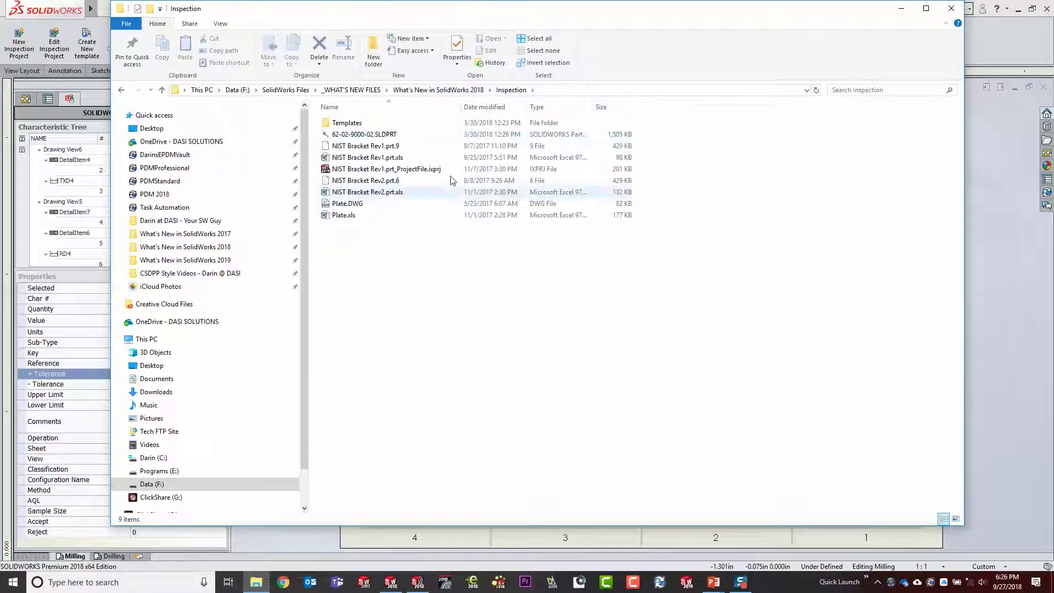
pyautogui.moveTo(364, 134); pyautogui.dragTo(991, 43)
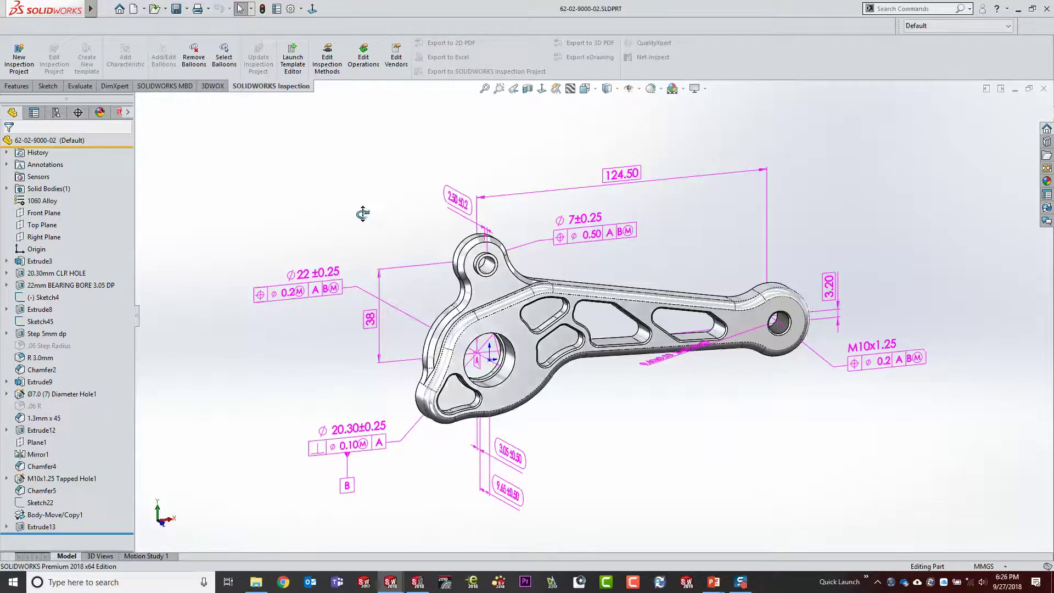
pyautogui.moveTo(360, 212); pyautogui.dragTo(342, 199, button='middle')
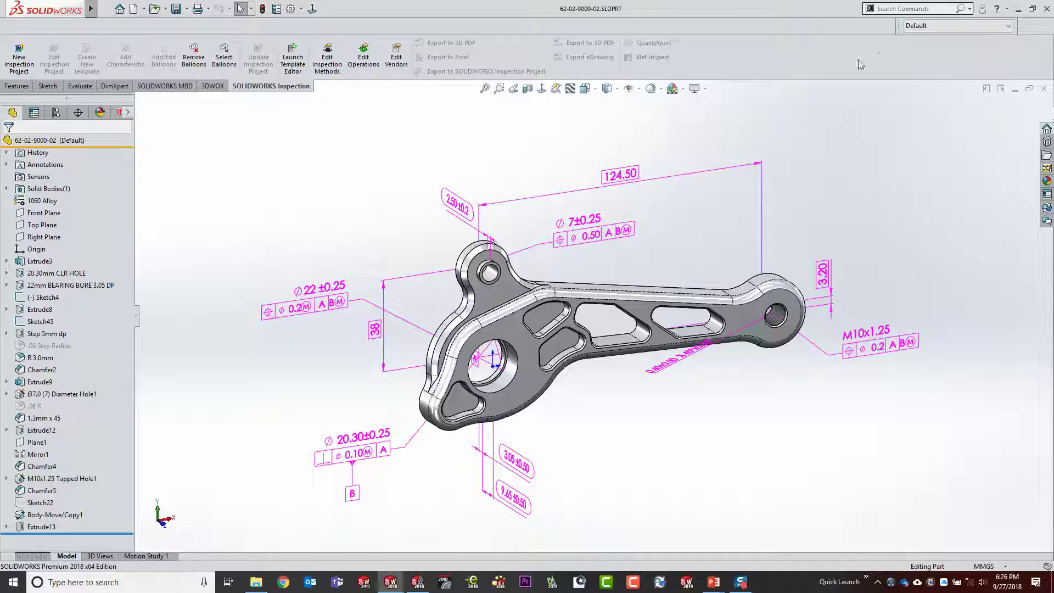
pyautogui.moveTo(900, 26); pyautogui.dragTo(892, 53)
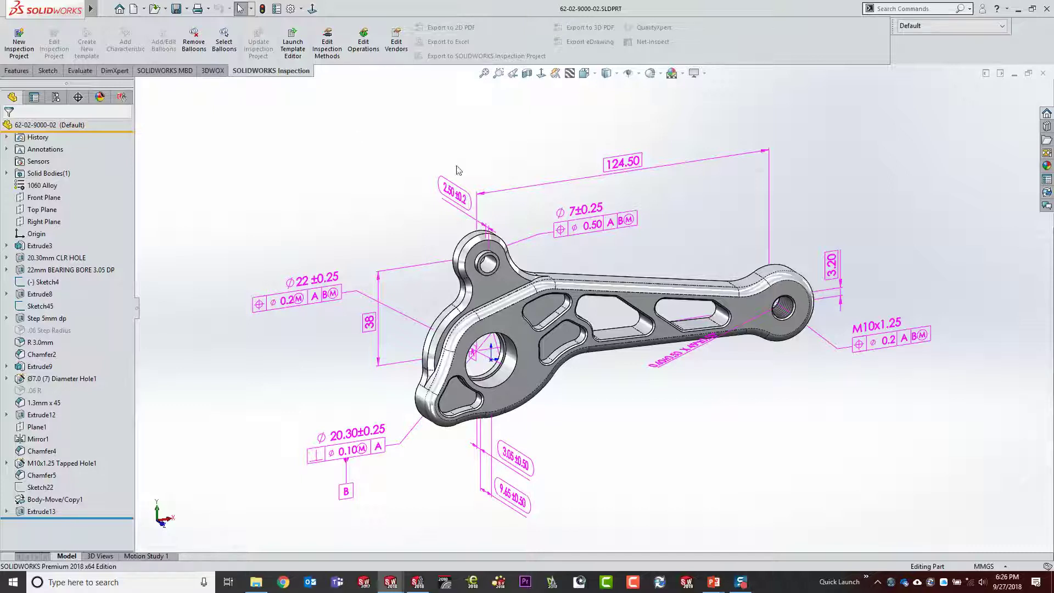
# Delete the 2.50 ±0.2 dimension above the upper 7 mm hole.
pyautogui.moveTo(458, 170); pyautogui.dragTo(599, 236, button='middle')
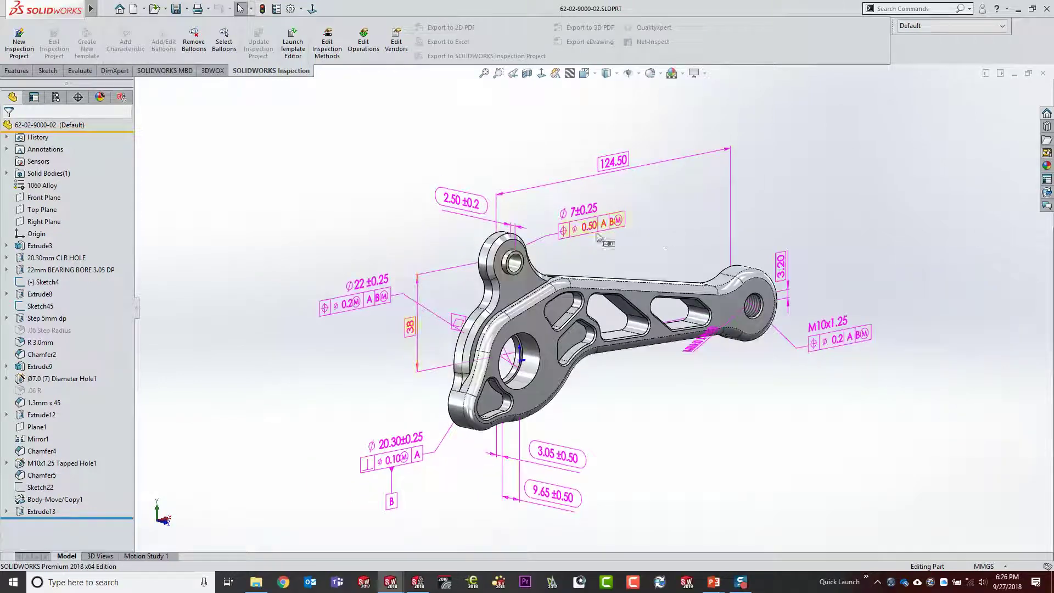
pyautogui.click(460, 201)
pyautogui.press('Delete')
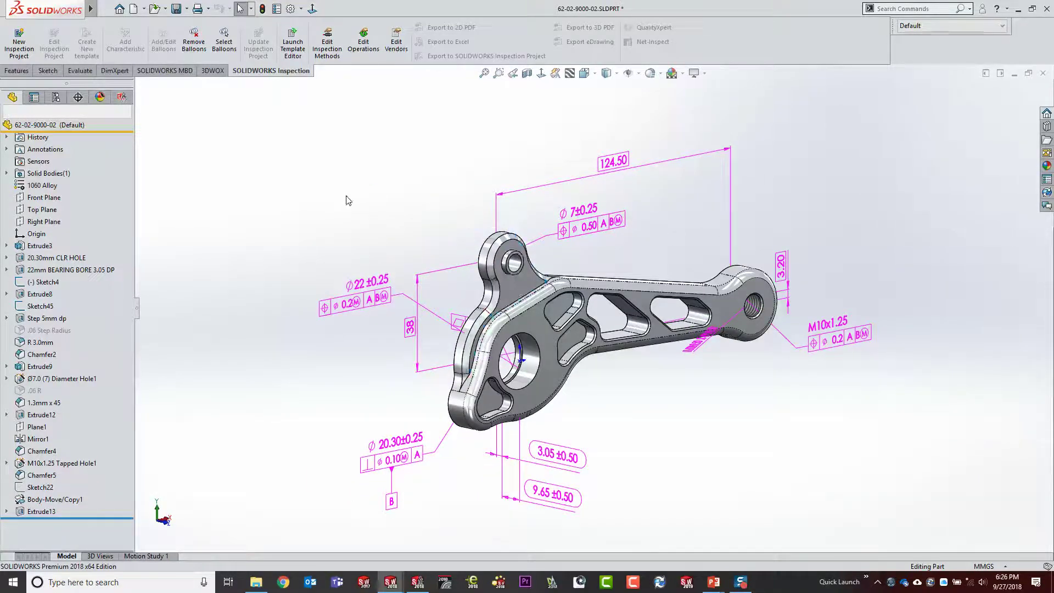
# Examine the raised boss and recessed face around the upper 7 mm hole, and review the feature dimensions of the main arm extrusion.
pyautogui.scroll(-4, 565, 259)
pyautogui.moveTo(564, 259)
pyautogui.mouseDown(button='middle')
pyautogui.moveTo(476, 258)
pyautogui.moveTo(341, 197)
pyautogui.mouseUp(button='middle')
pyautogui.scroll(-3, 308, 170)
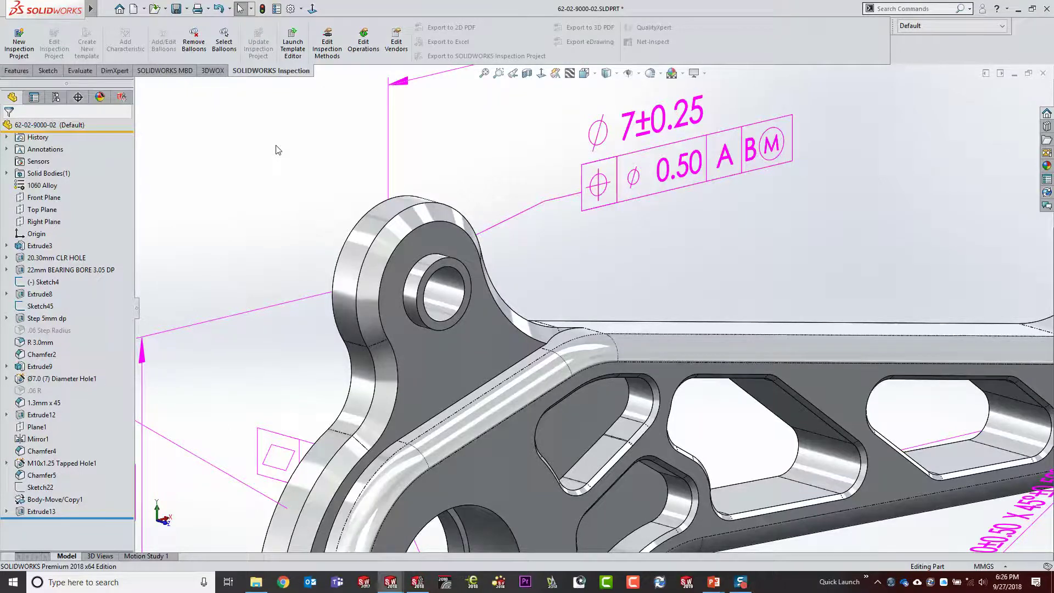
pyautogui.press('f')
pyautogui.click(542, 325)
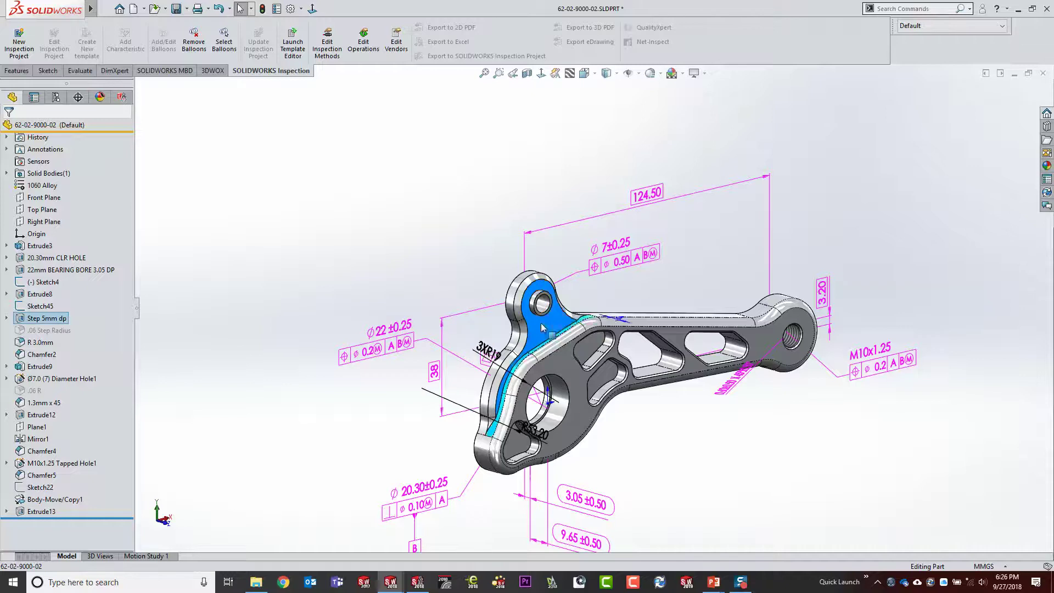
pyautogui.hotkey('ctrl', '8')
pyautogui.doubleClick(541, 338)
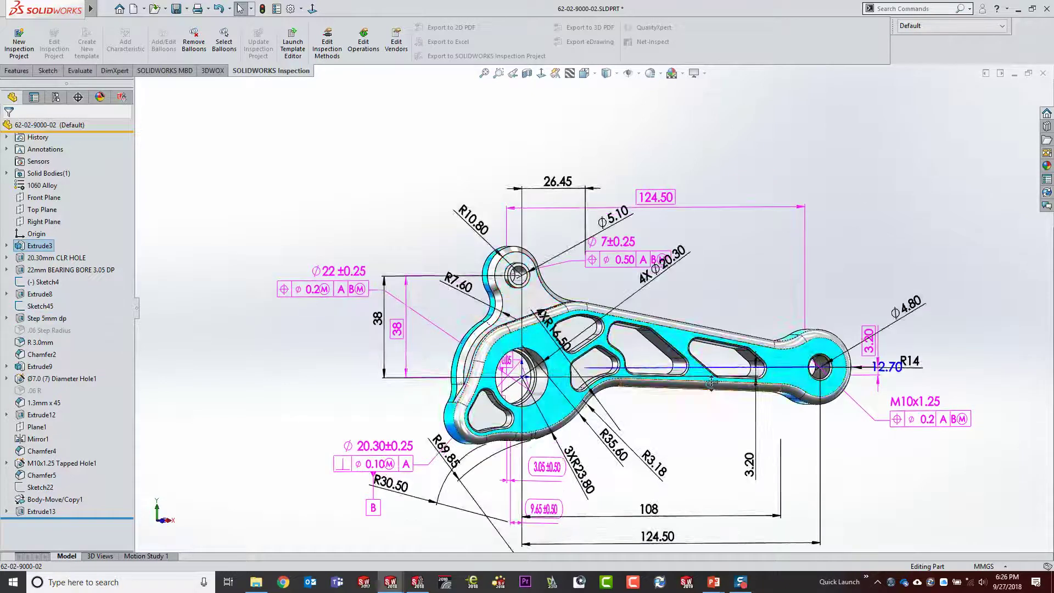
pyautogui.moveTo(542, 338); pyautogui.dragTo(811, 141, button='middle')
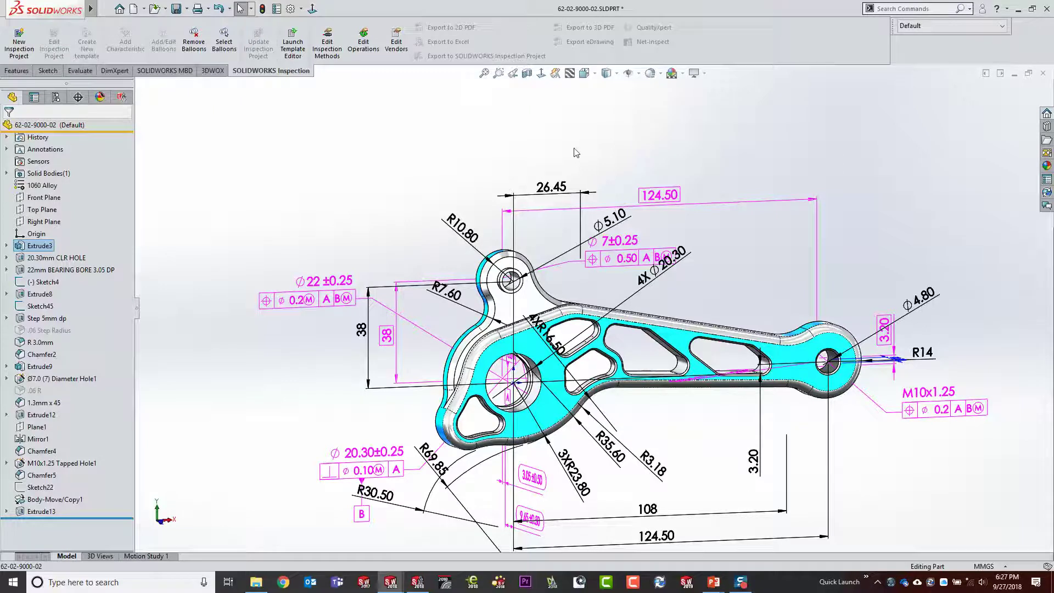
pyautogui.click(523, 159)
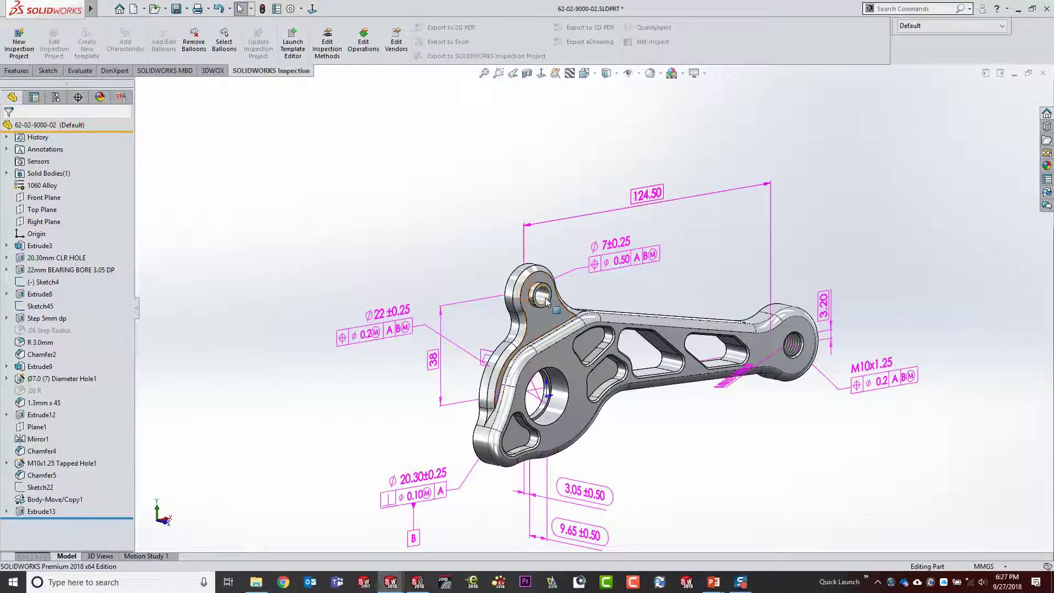
# Add an MBD location dimension between the upper hole's boss face and the recessed face, placing it above the lug.
pyautogui.scroll(-5, 528, 286)
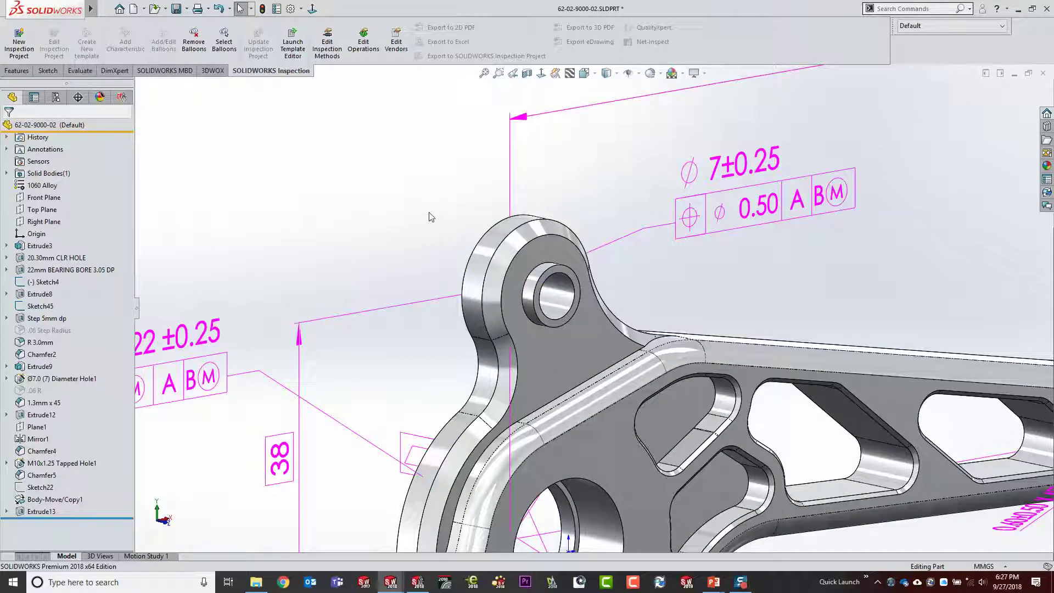
pyautogui.click(161, 71)
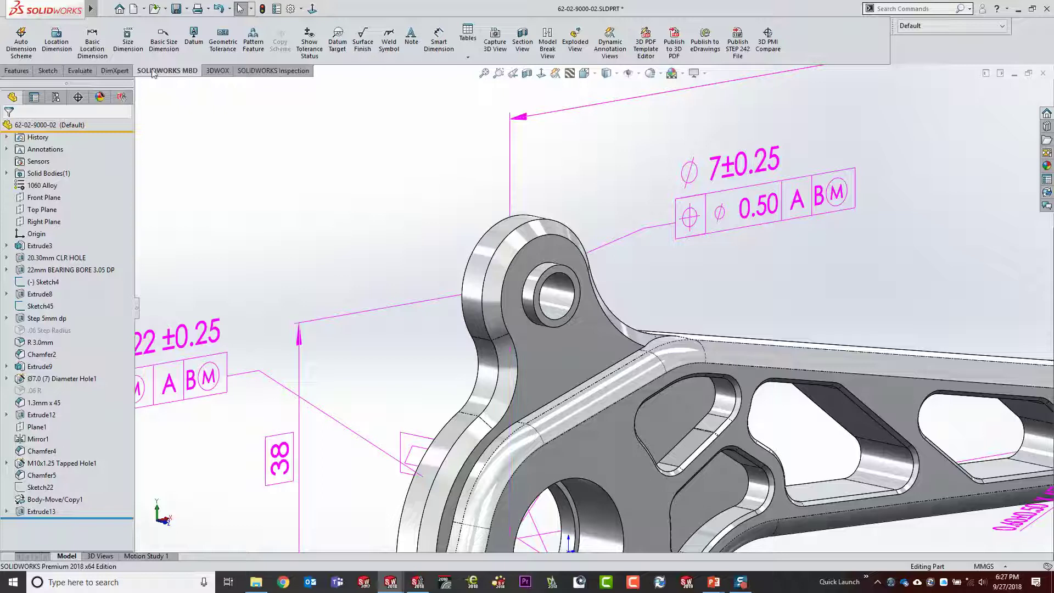
pyautogui.click(57, 41)
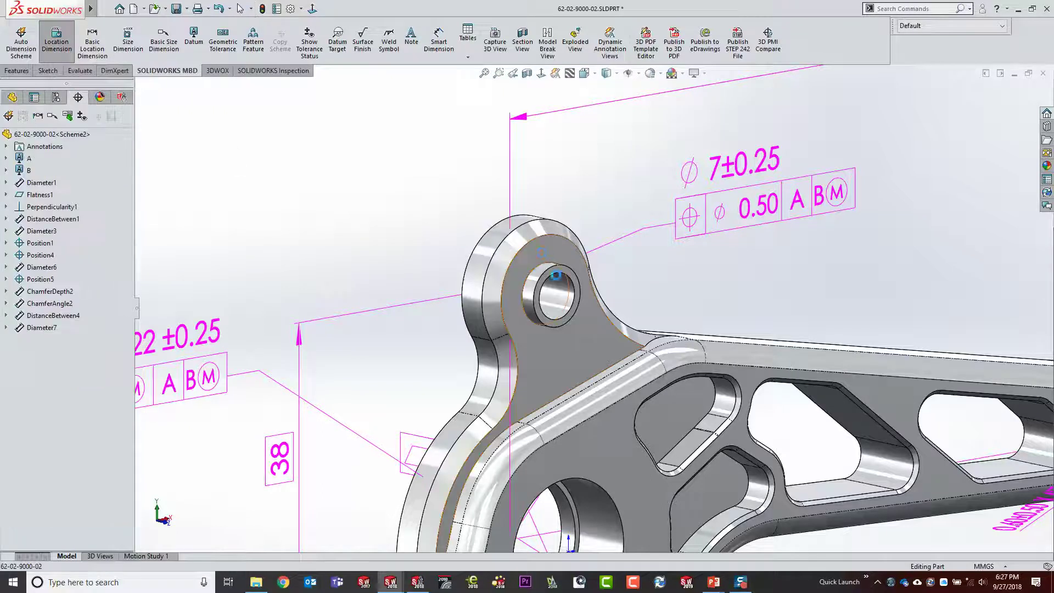
pyautogui.click(556, 276)
pyautogui.click(552, 291)
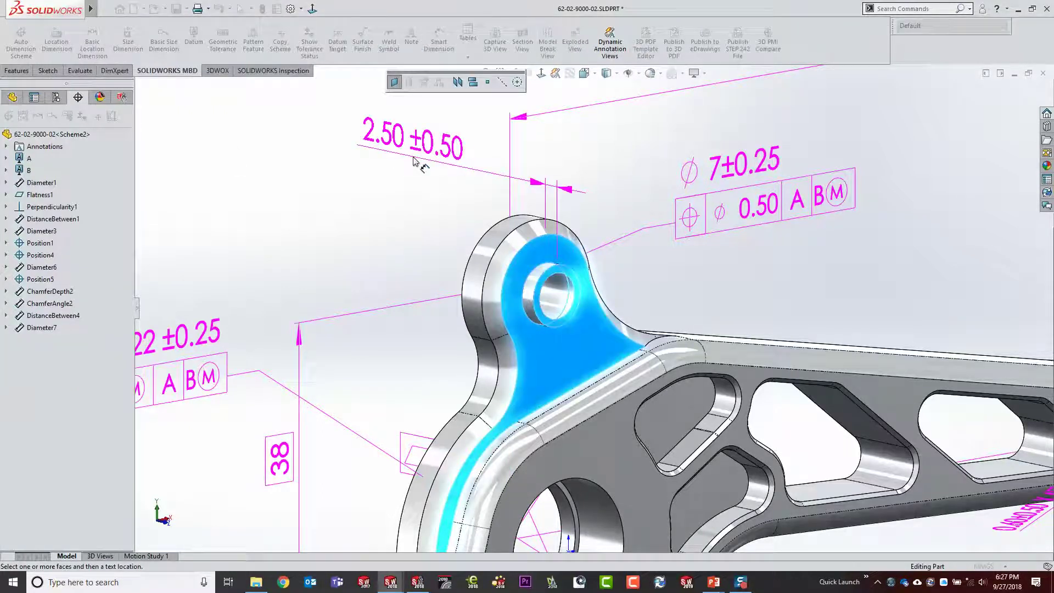
pyautogui.click(416, 163)
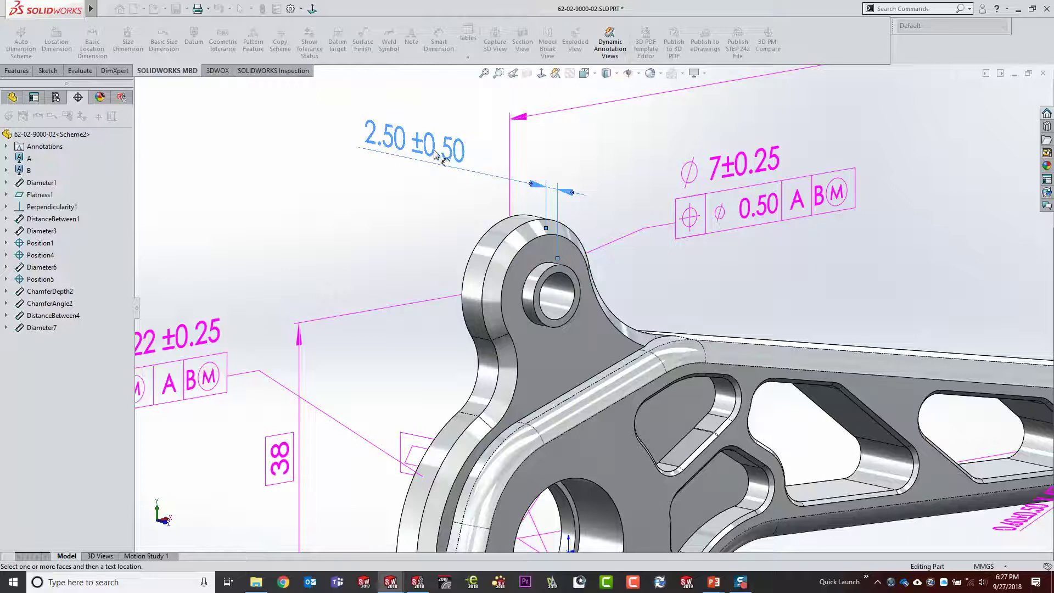
pyautogui.press('Escape')
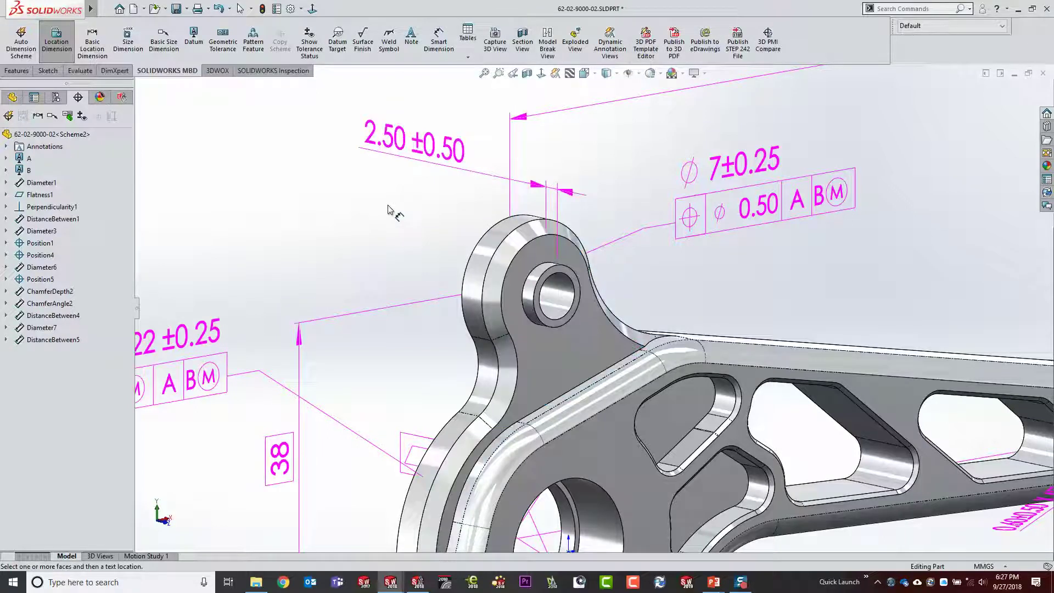
# Check the tolerance status colouring of the faces around the upper hole, and turn the status display off.
pyautogui.click(81, 116)
pyautogui.scroll(3, 552, 307)
pyautogui.scroll(-3, 552, 329)
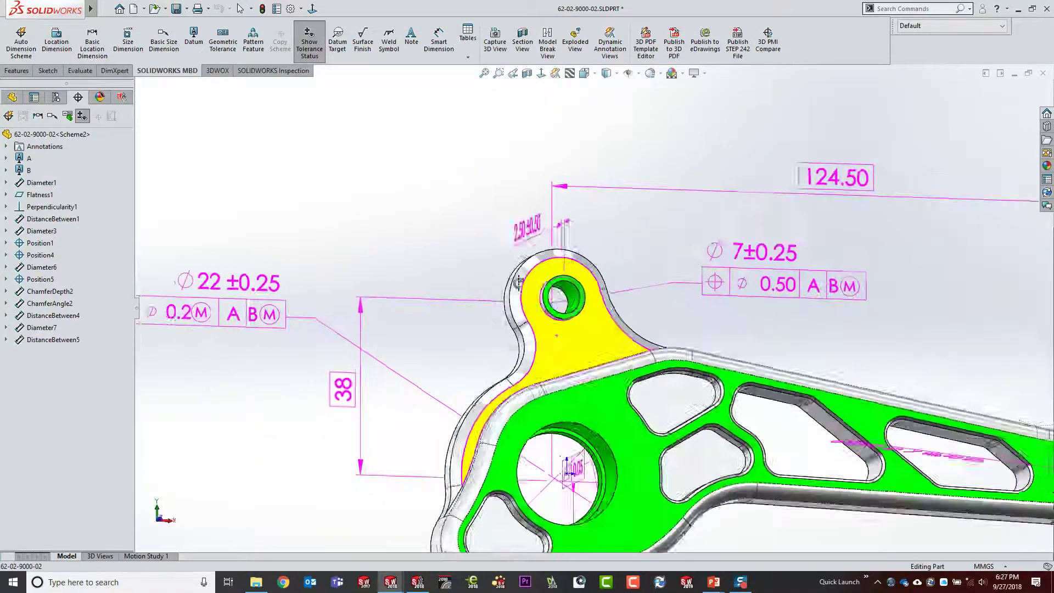
pyautogui.moveTo(553, 330)
pyautogui.mouseDown(button='middle')
pyautogui.moveTo(512, 276)
pyautogui.moveTo(721, 357)
pyautogui.moveTo(293, 166)
pyautogui.mouseUp(button='middle')
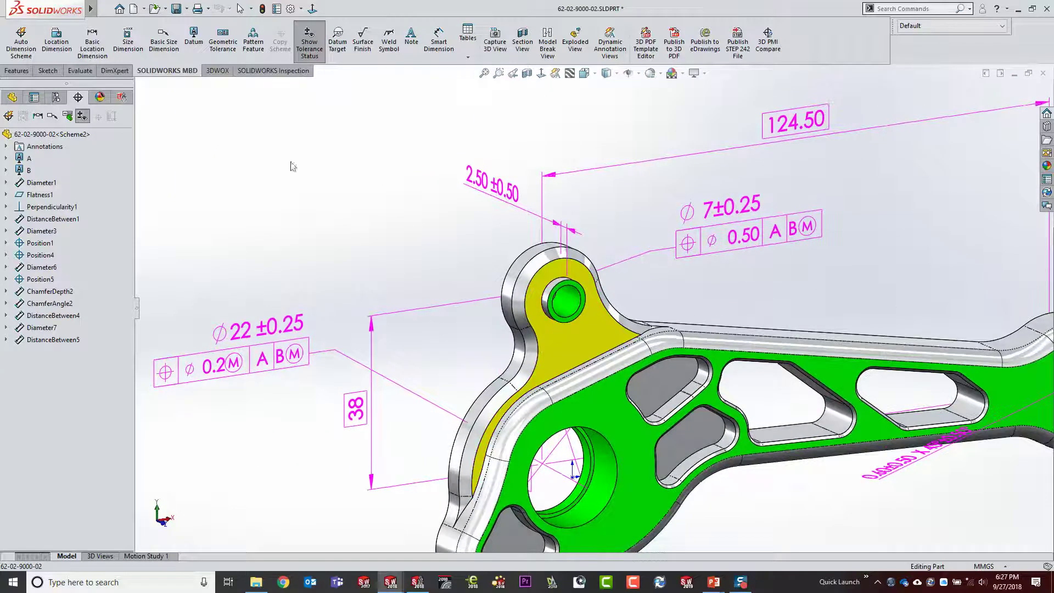
pyautogui.press('Escape')
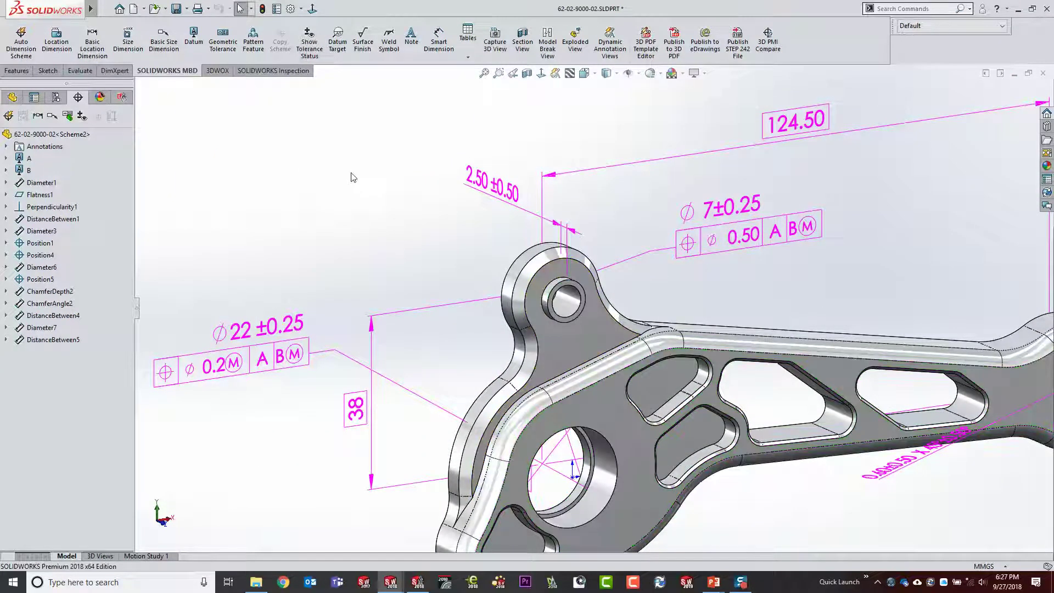
# Create an inspection project for the front control arm from the Default.swidot template, keeping the preset general and extraction settings.
pyautogui.hotkey('ctrl', 's')
pyautogui.press('f')
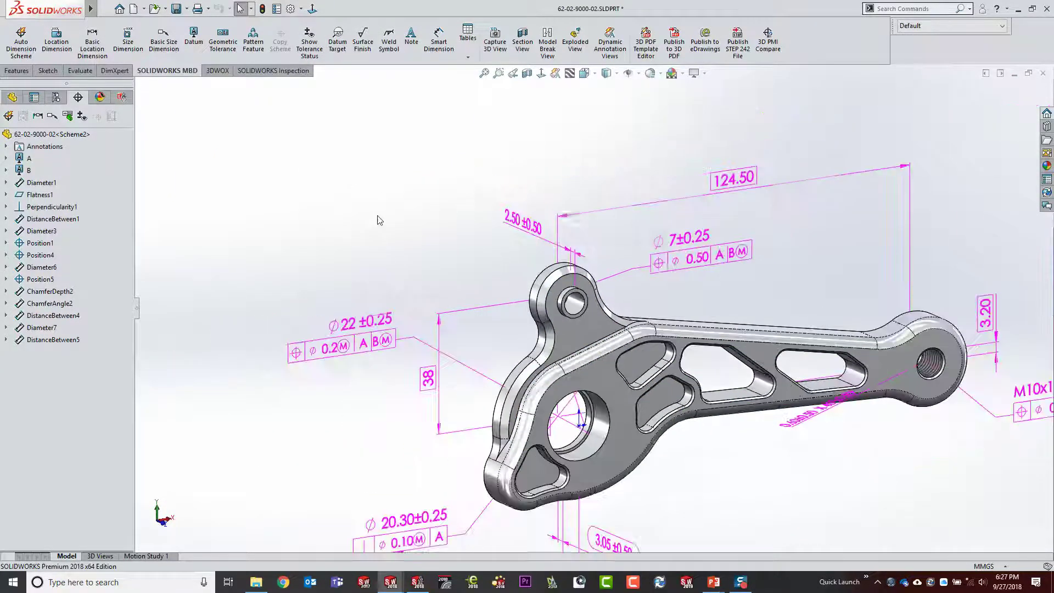
pyautogui.moveTo(376, 220)
pyautogui.keyDown('ctrl'); pyautogui.mouseDown(button='middle')
pyautogui.moveTo(384, 238)
pyautogui.moveTo(384, 196)
pyautogui.moveTo(330, 204)
pyautogui.mouseUp(button='middle'); pyautogui.keyUp('ctrl')
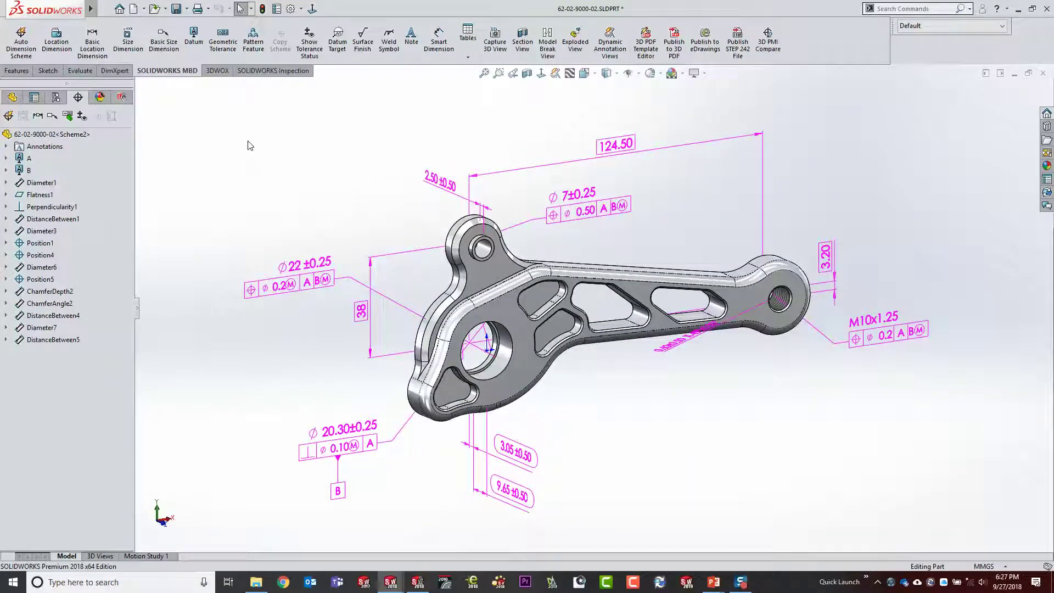
pyautogui.click(274, 71)
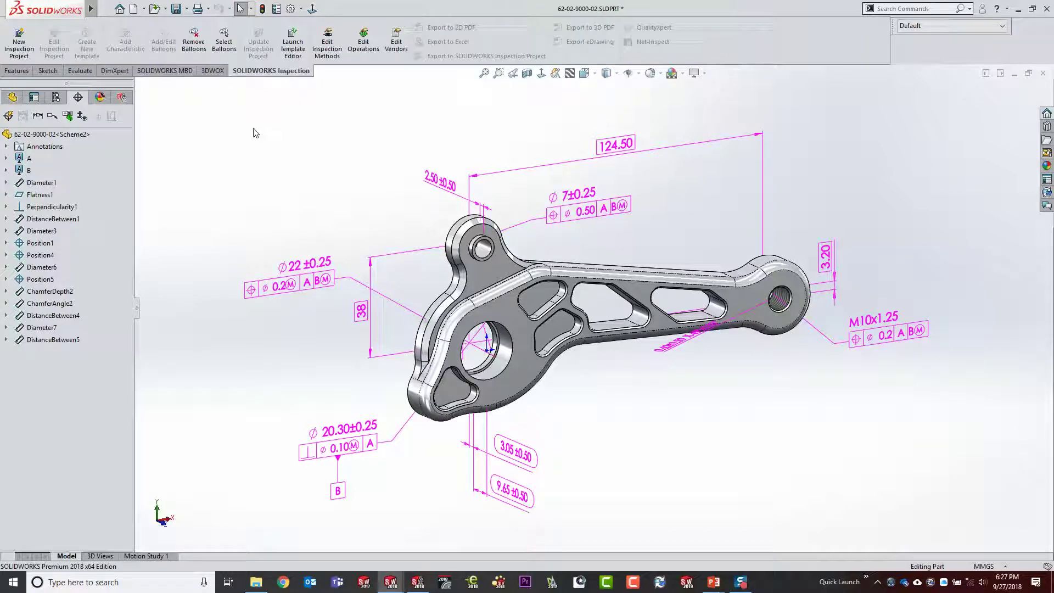
pyautogui.click(19, 43)
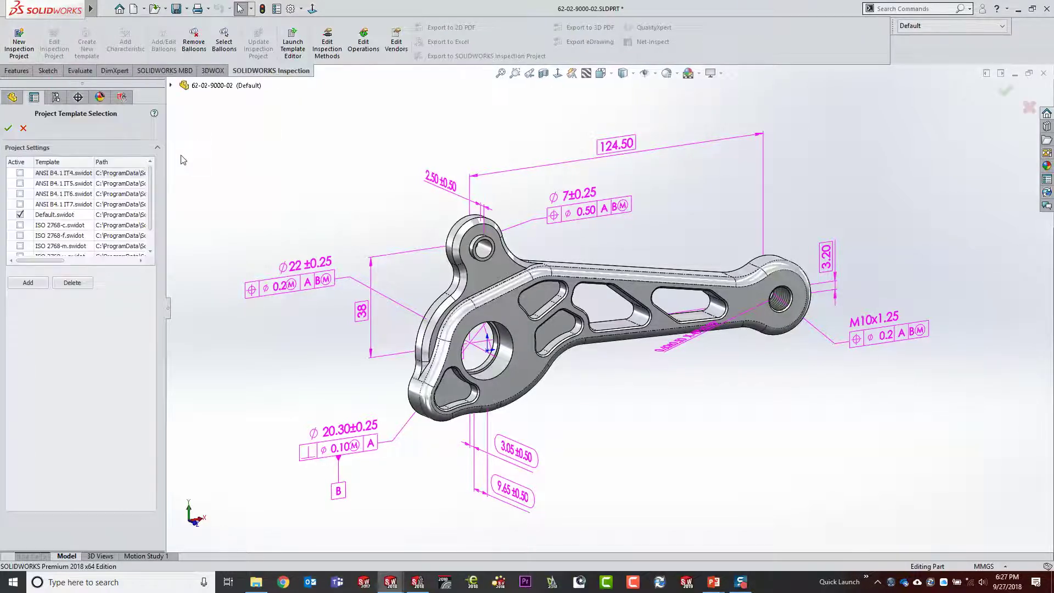
pyautogui.click(9, 129)
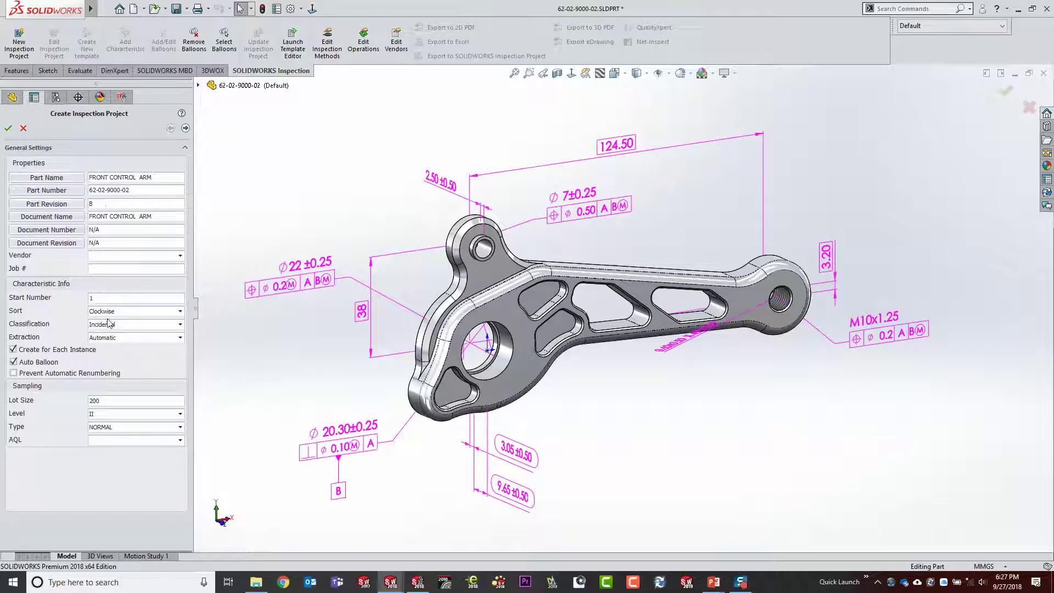
pyautogui.click(185, 128)
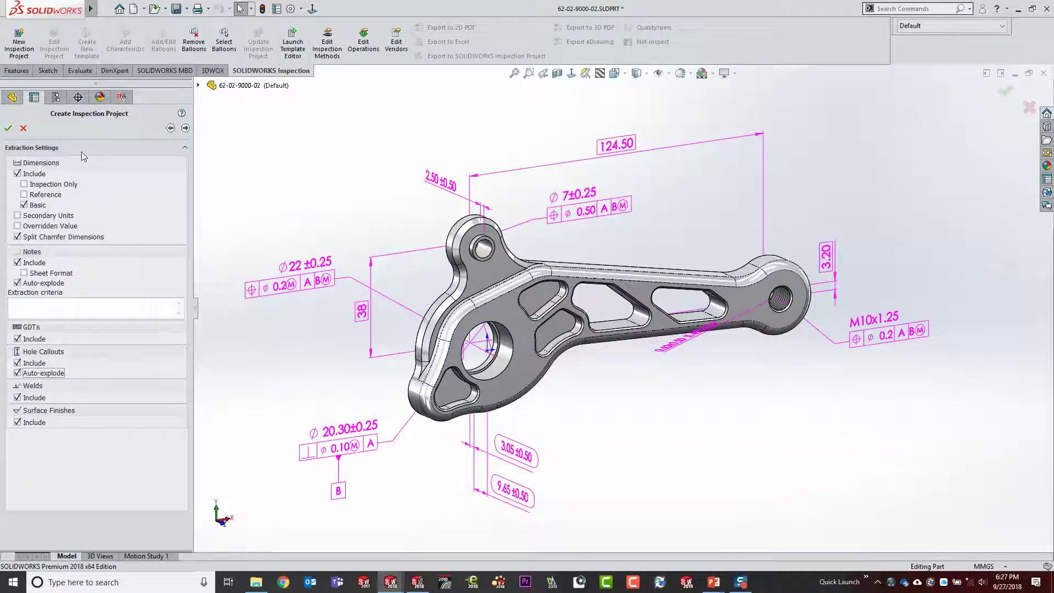
pyautogui.click(9, 128)
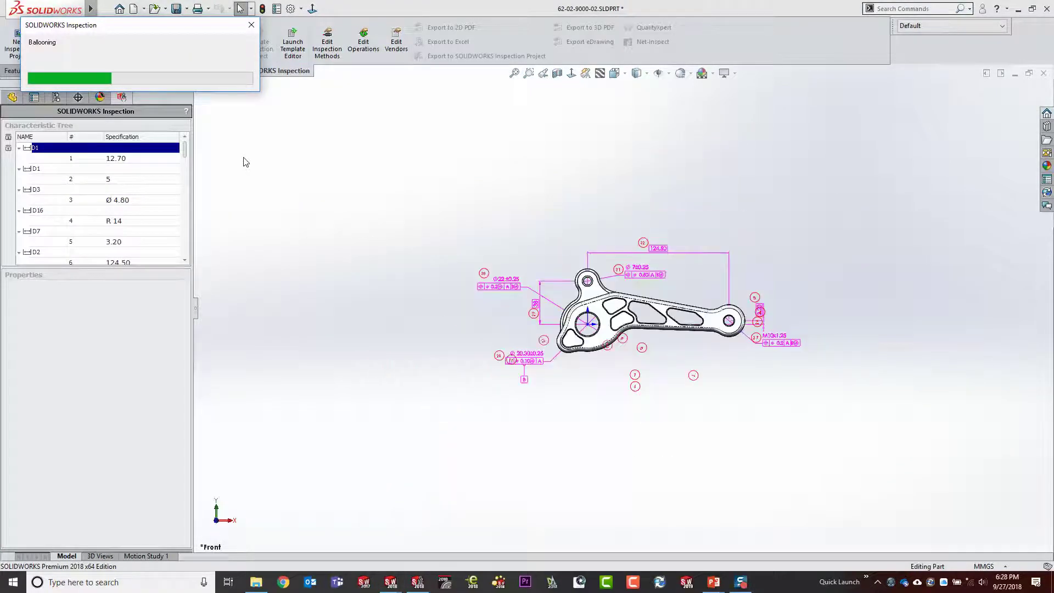
# Display the *Front 3D view with its balloons, and review characteristics 2, 3 and 5 on the model.
pyautogui.click(100, 555)
pyautogui.click(187, 476)
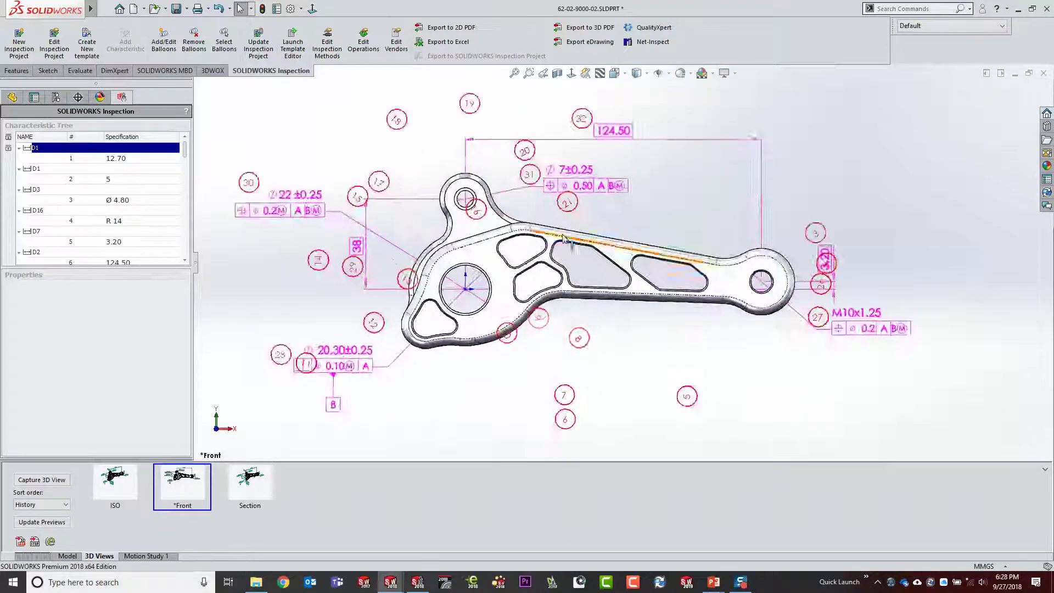
pyautogui.click(98, 179)
pyautogui.click(119, 200)
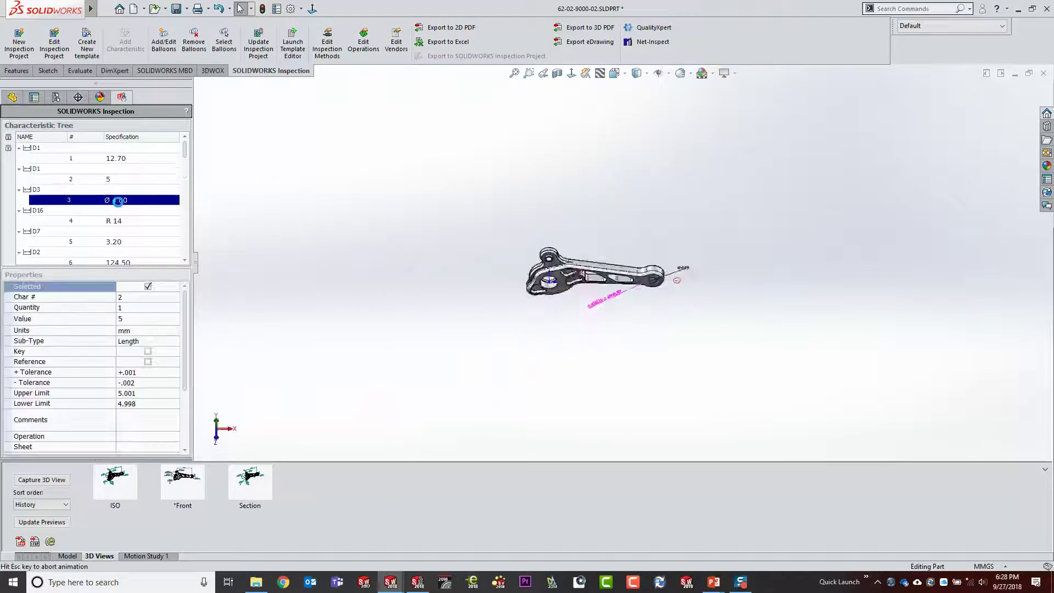
pyautogui.click(122, 242)
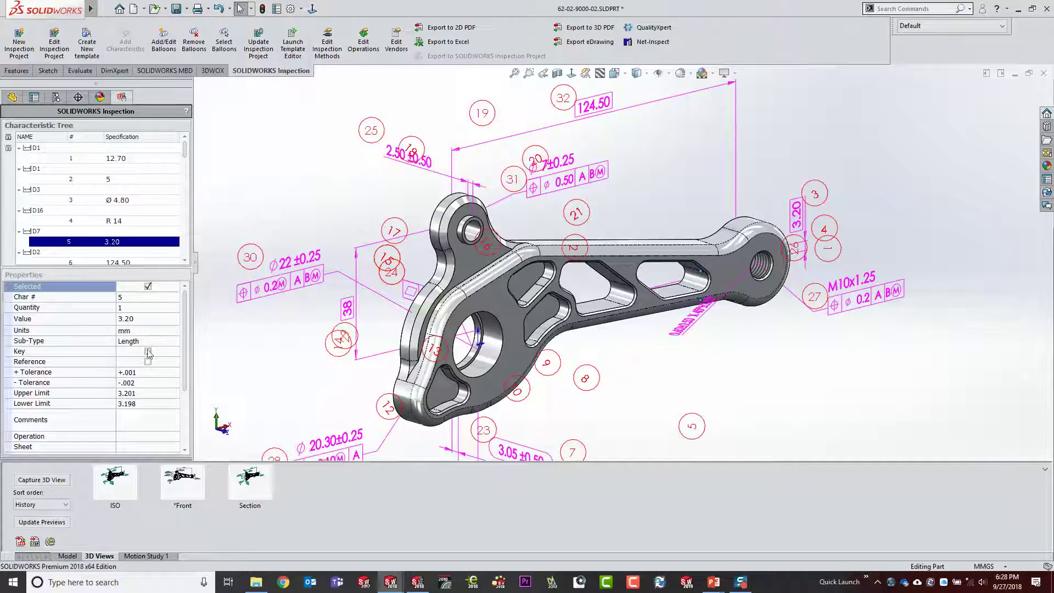
pyautogui.click(476, 56)
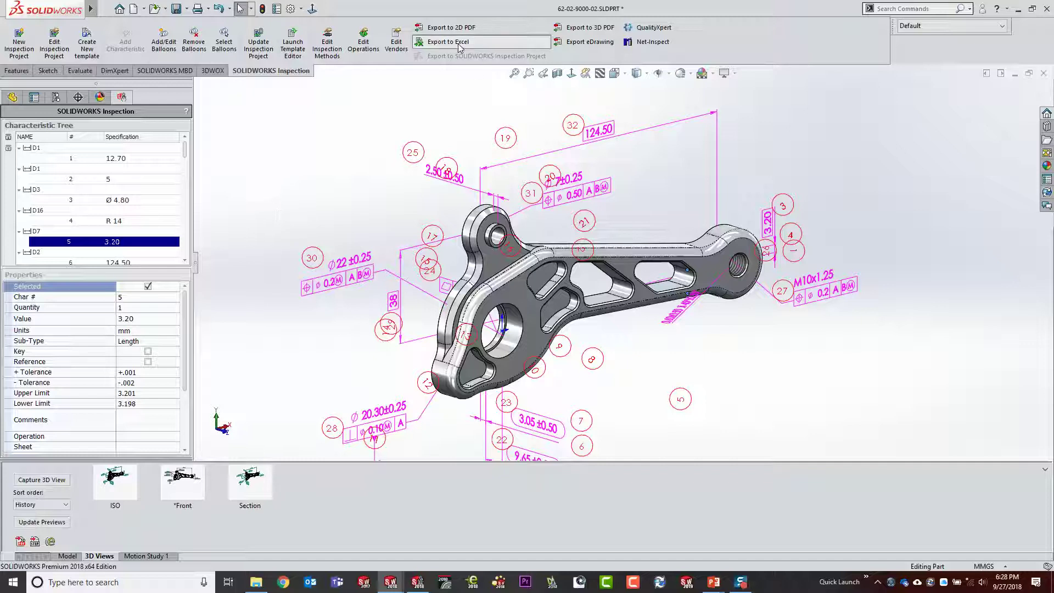
pyautogui.click(20, 173)
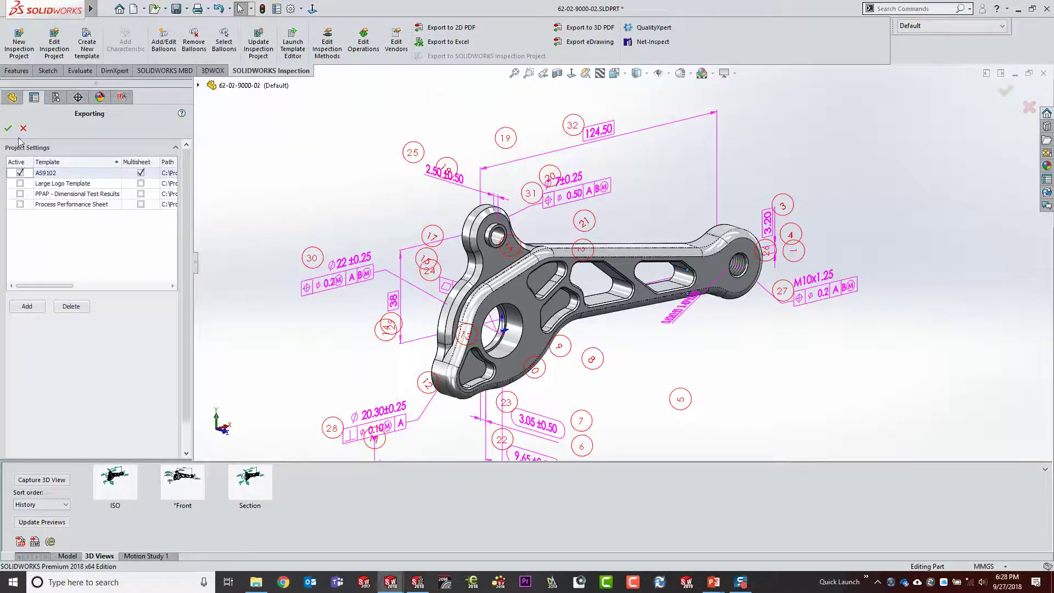
pyautogui.click(8, 128)
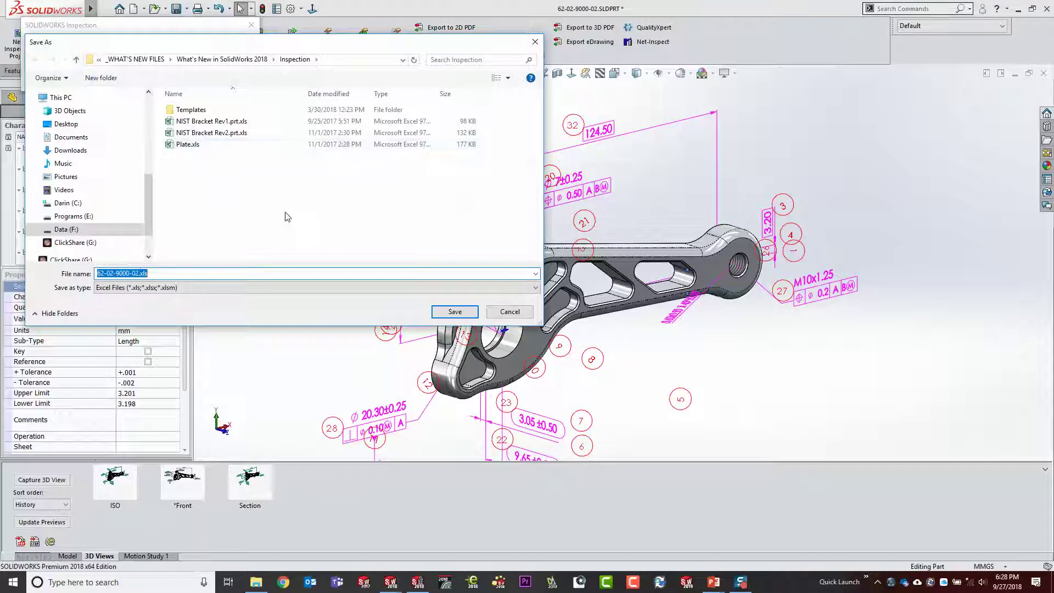
pyautogui.click(140, 273)
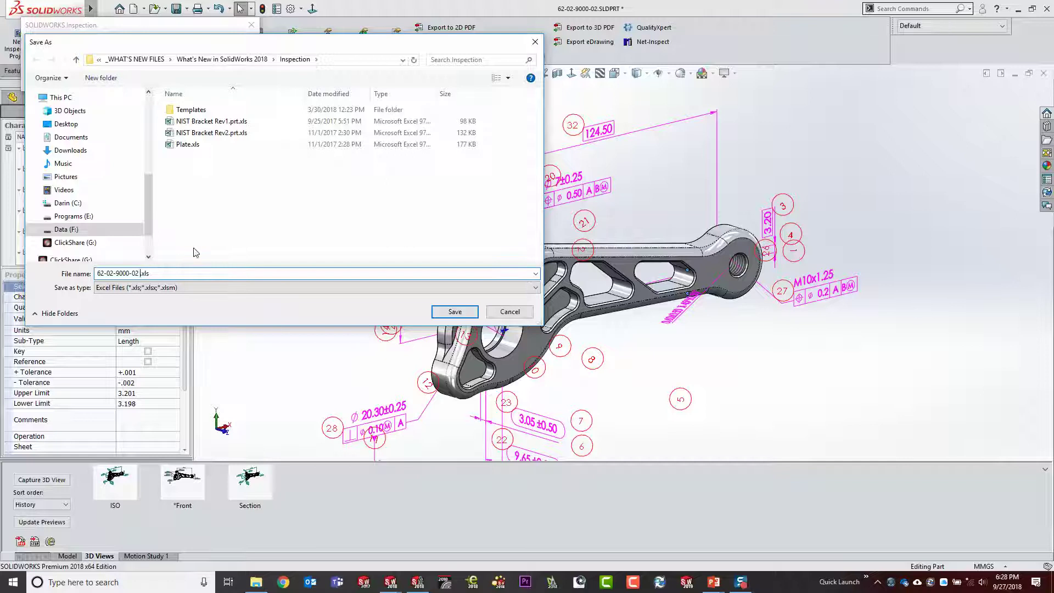
pyautogui.press('Return')
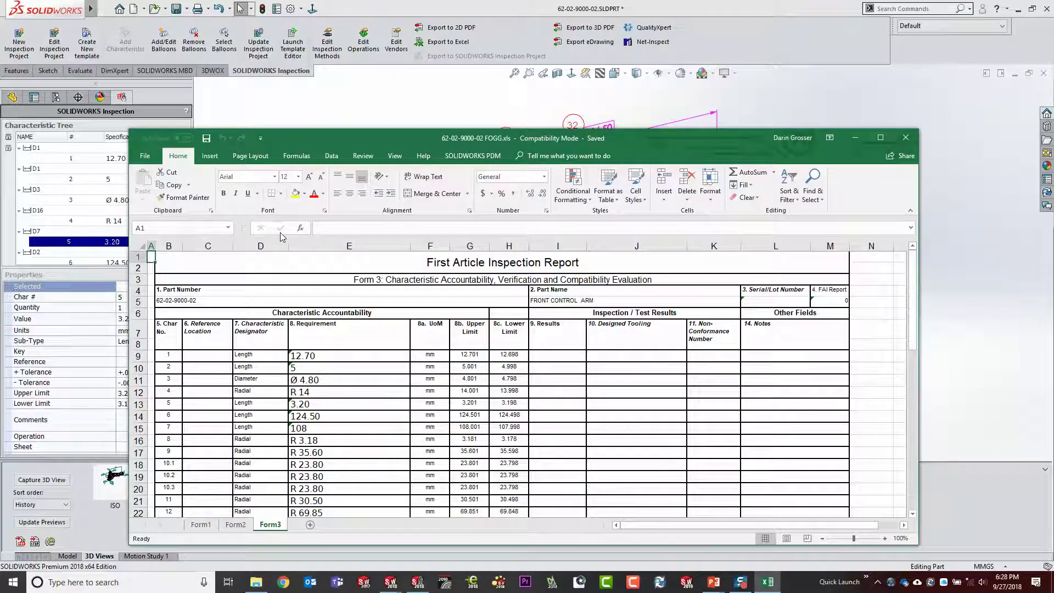
pyautogui.click(447, 94)
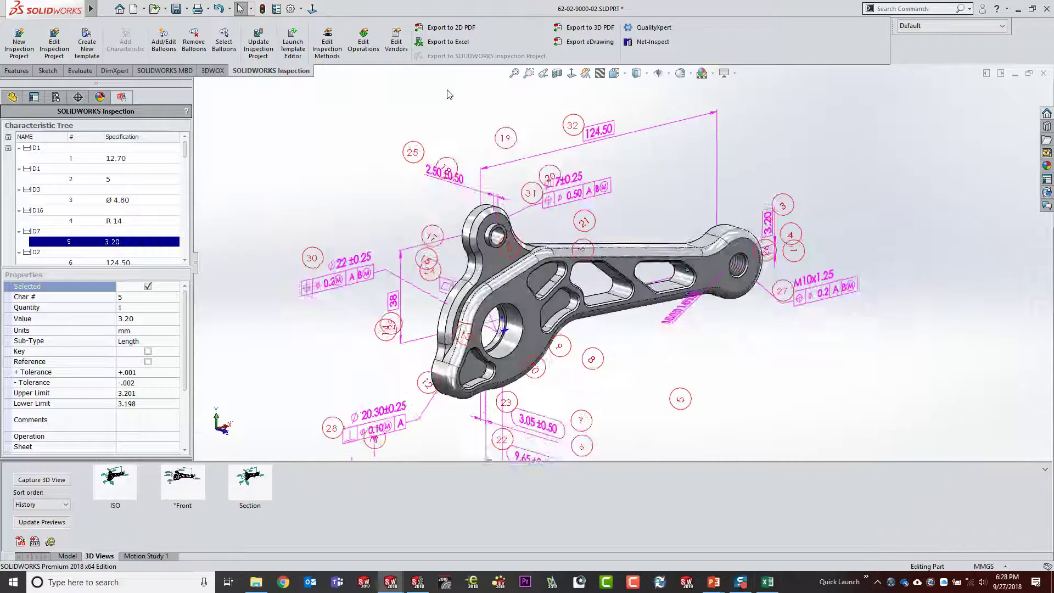
# Examine the balloons and annotations in the *Front, ISO and Section 3D views and from the right side, finishing in the ISO view.
pyautogui.moveTo(384, 210); pyautogui.dragTo(341, 254, button='middle')
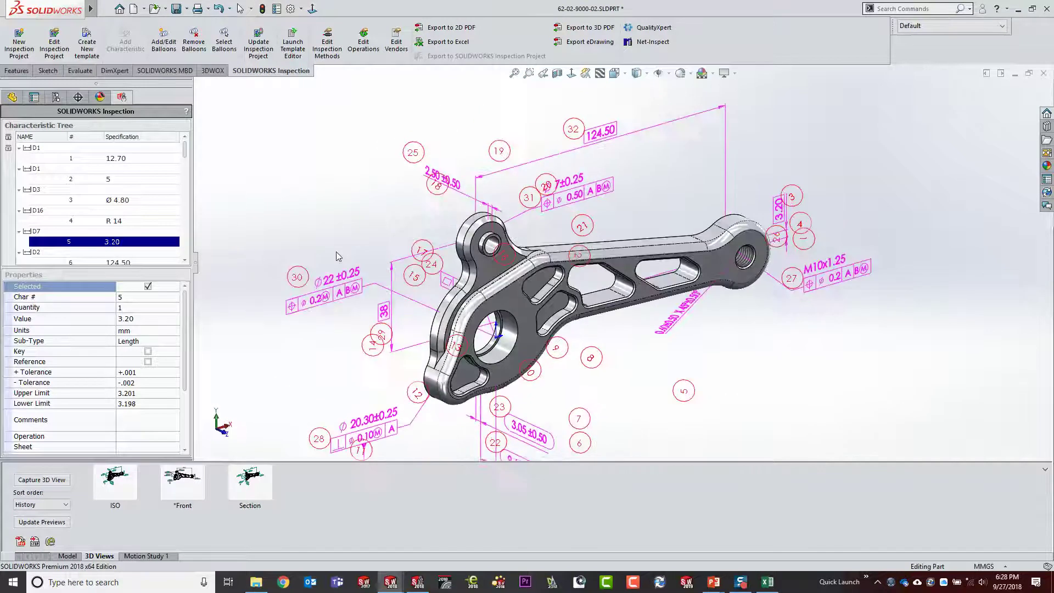
pyautogui.click(190, 477)
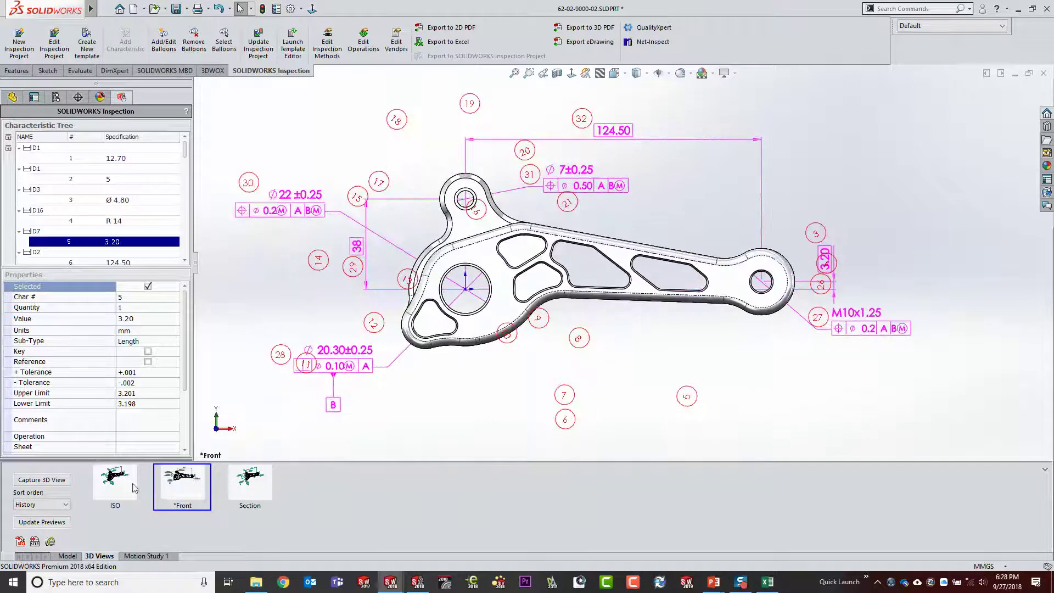
pyautogui.click(122, 484)
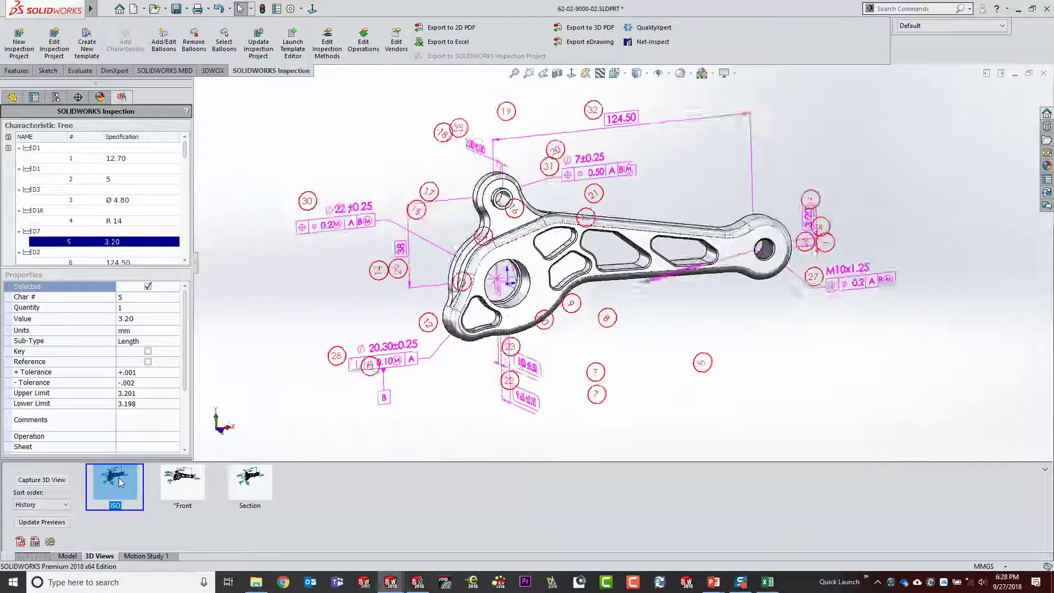
pyautogui.click(246, 476)
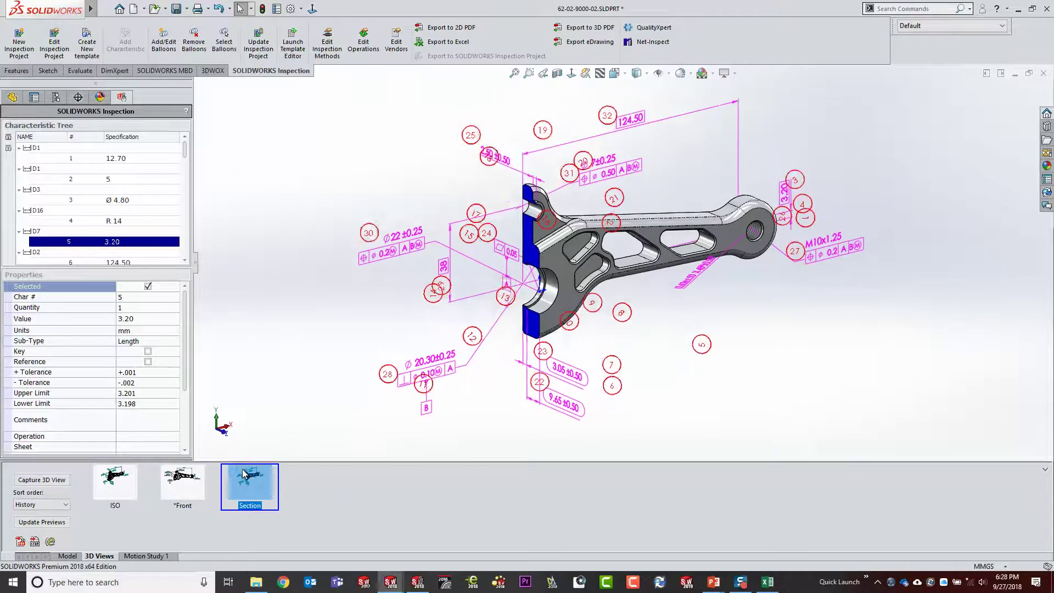
pyautogui.moveTo(330, 174); pyautogui.dragTo(357, 178, button='right')
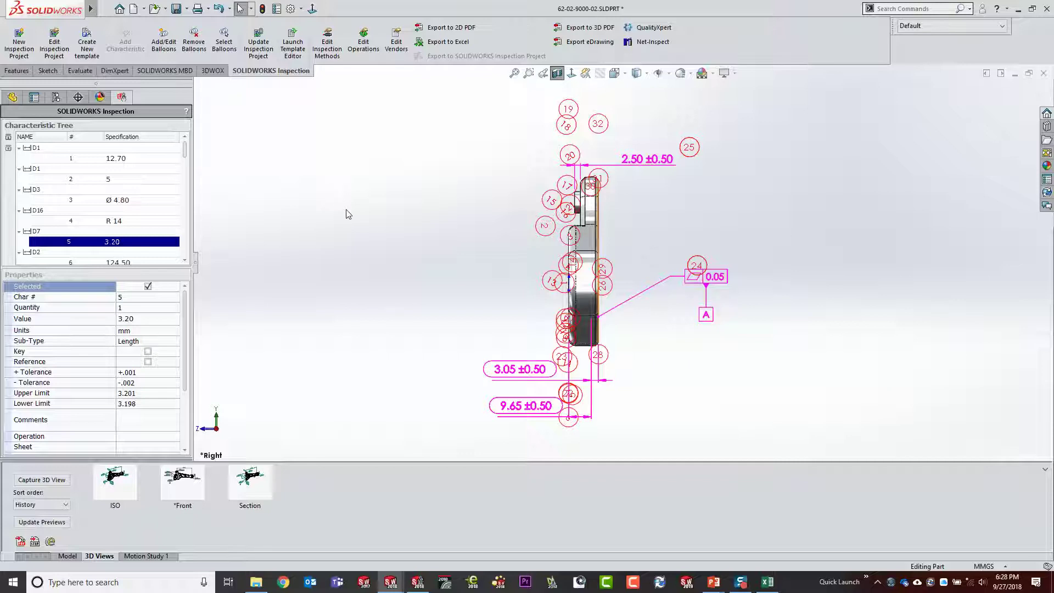
pyautogui.click(104, 477)
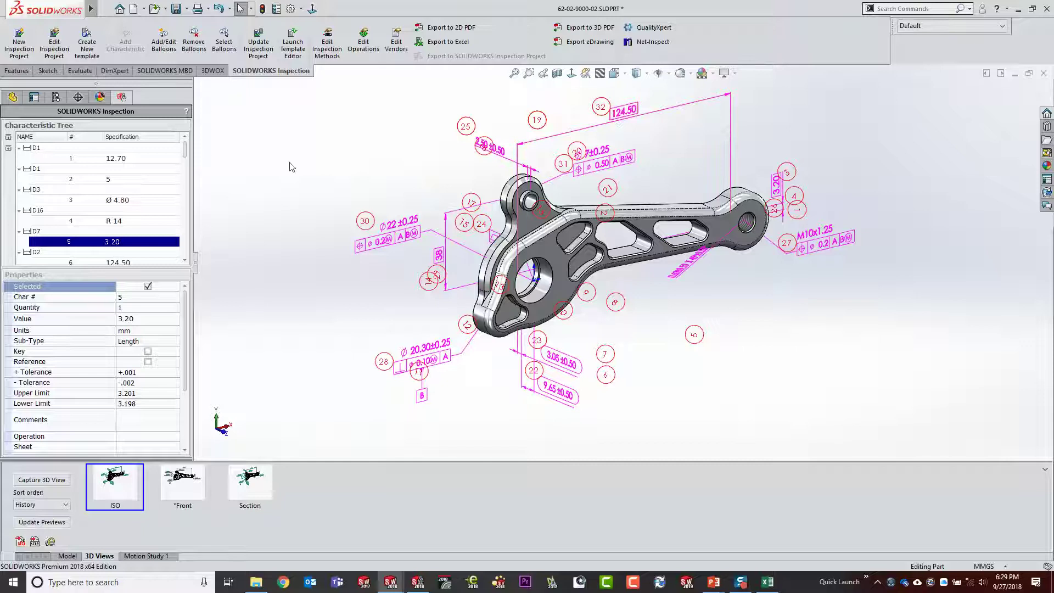
# Exclude basic dimensions from the inspection project's extraction, reload the characteristic list, and check the balloons in the *Front view and at an angle.
pyautogui.click(54, 44)
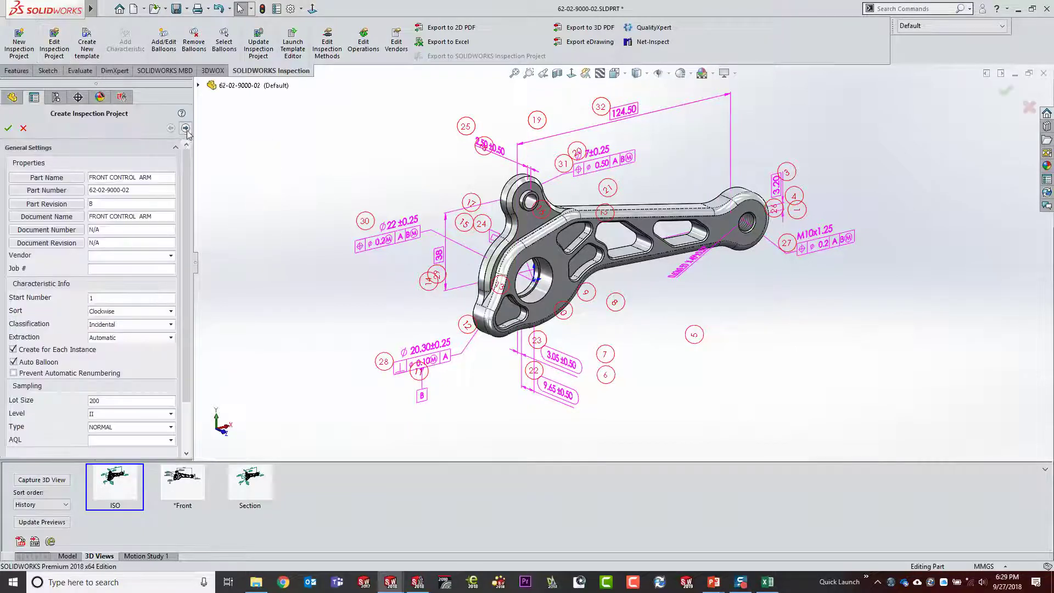
pyautogui.click(186, 128)
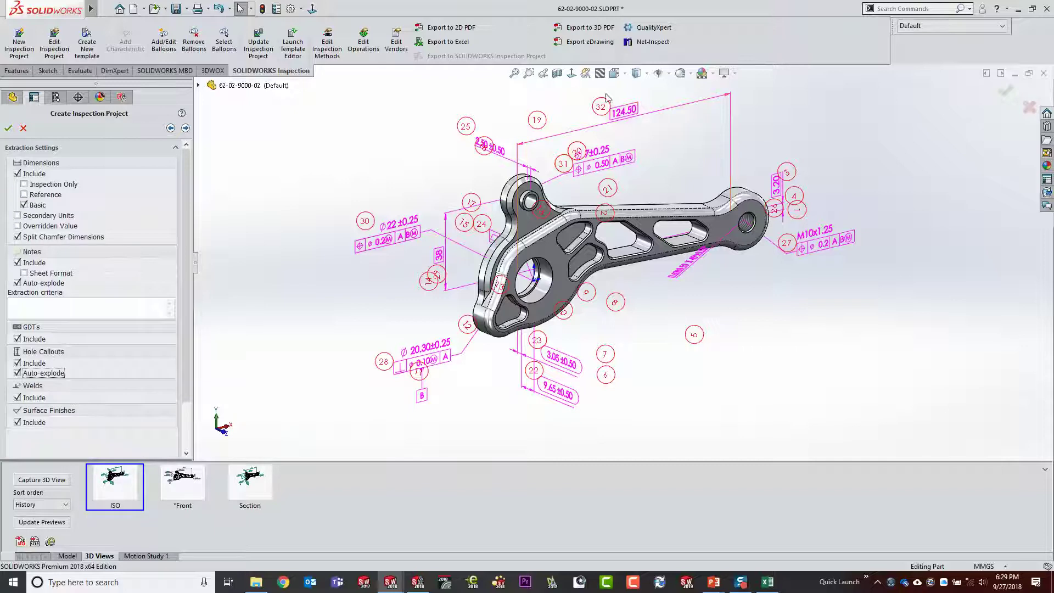
pyautogui.click(25, 205)
pyautogui.click(560, 314)
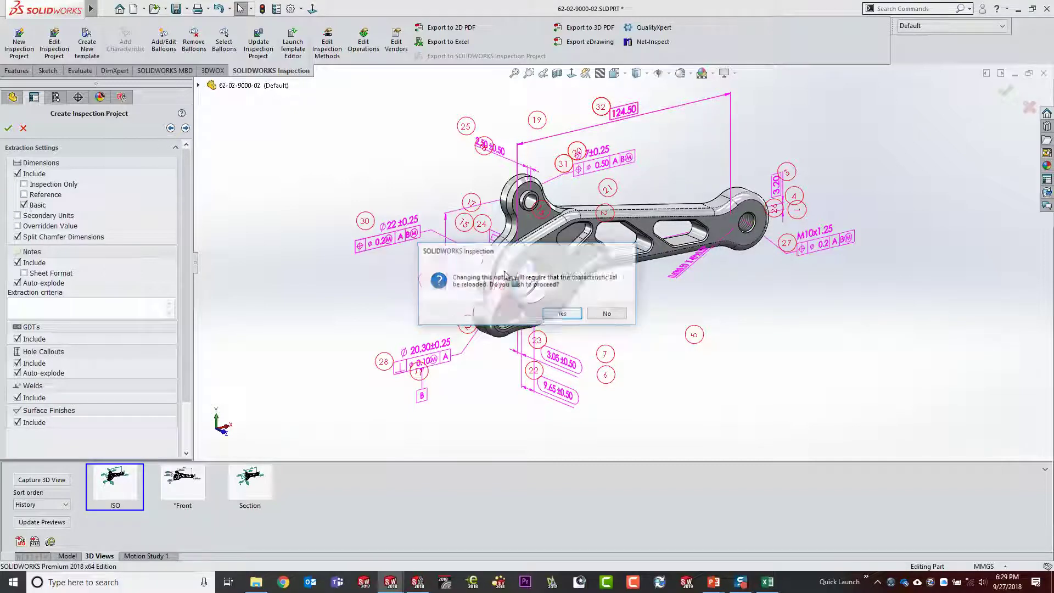
pyautogui.click(9, 128)
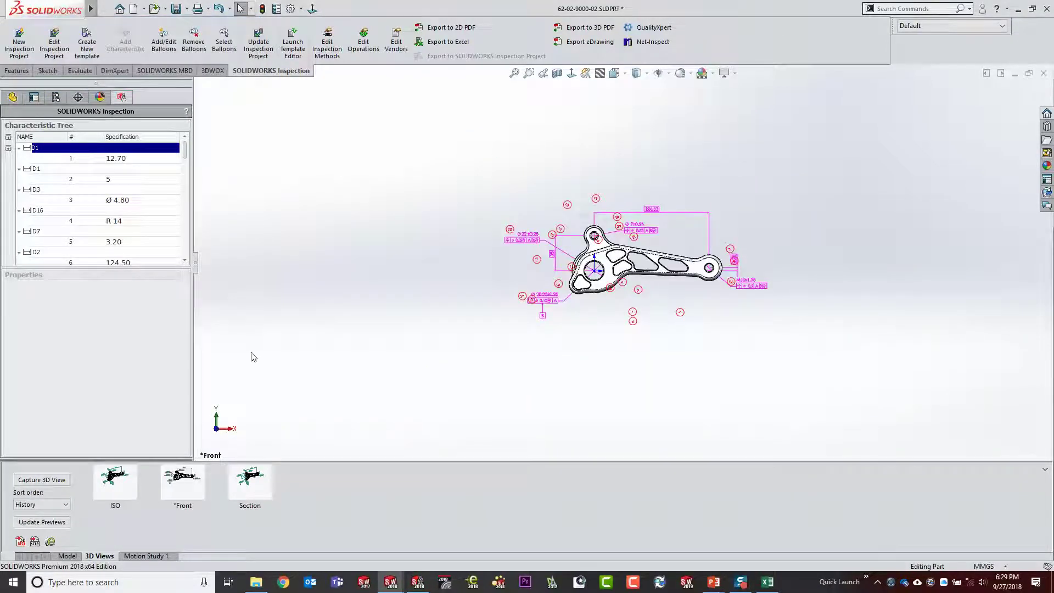
pyautogui.click(183, 479)
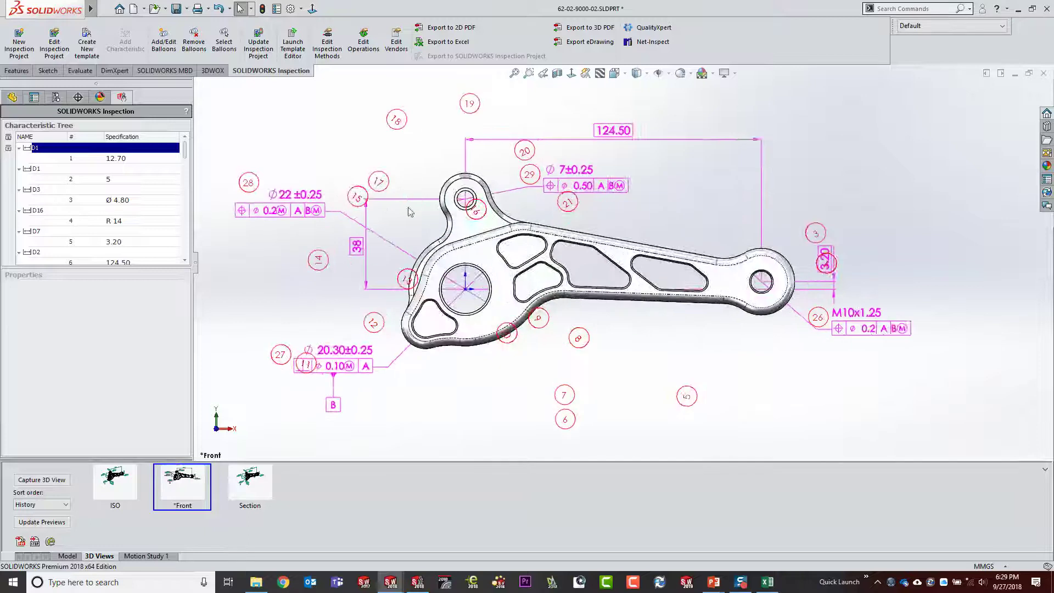
pyautogui.moveTo(252, 294)
pyautogui.mouseDown(button='middle')
pyautogui.moveTo(453, 230)
pyautogui.moveTo(383, 197)
pyautogui.mouseUp(button='middle')
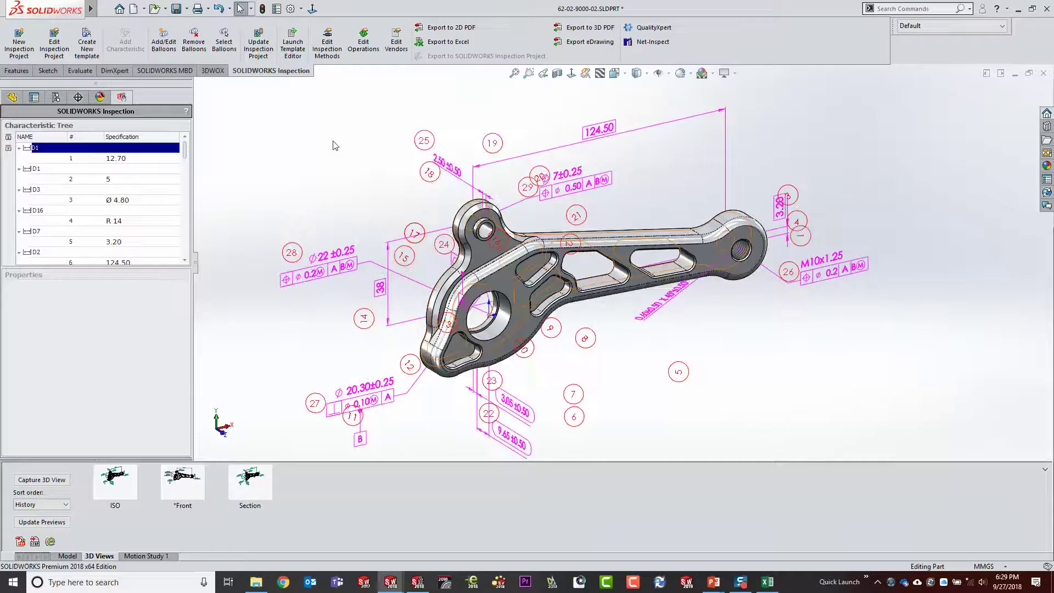
# Show the part's feature dimensions temporarily to compare them with the balloons, and hide them again.
pyautogui.click(78, 97)
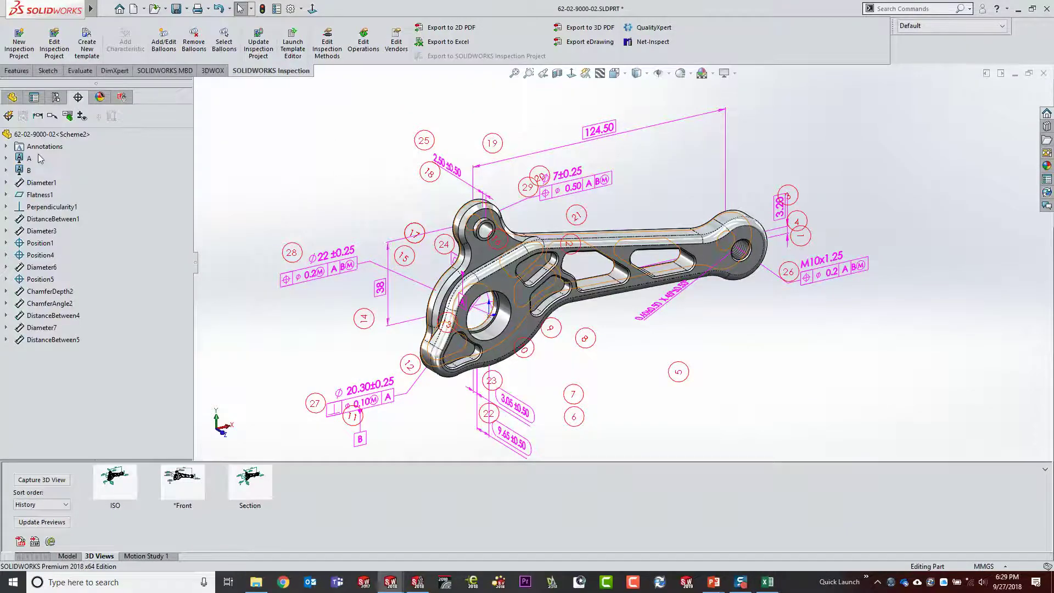
pyautogui.rightClick(38, 147)
pyautogui.click(77, 183)
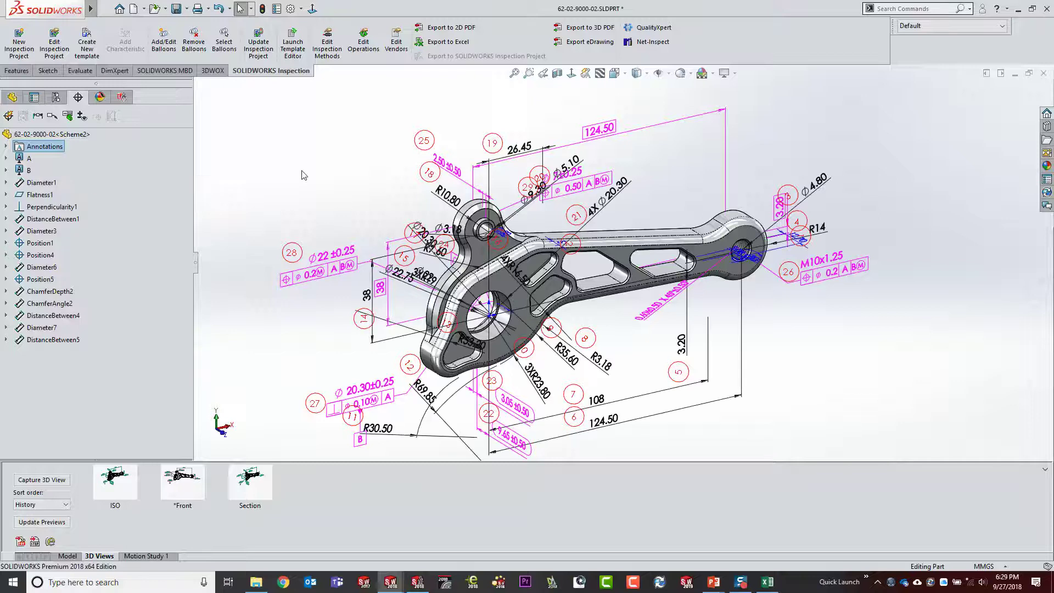
pyautogui.rightClick(45, 150)
pyautogui.click(77, 184)
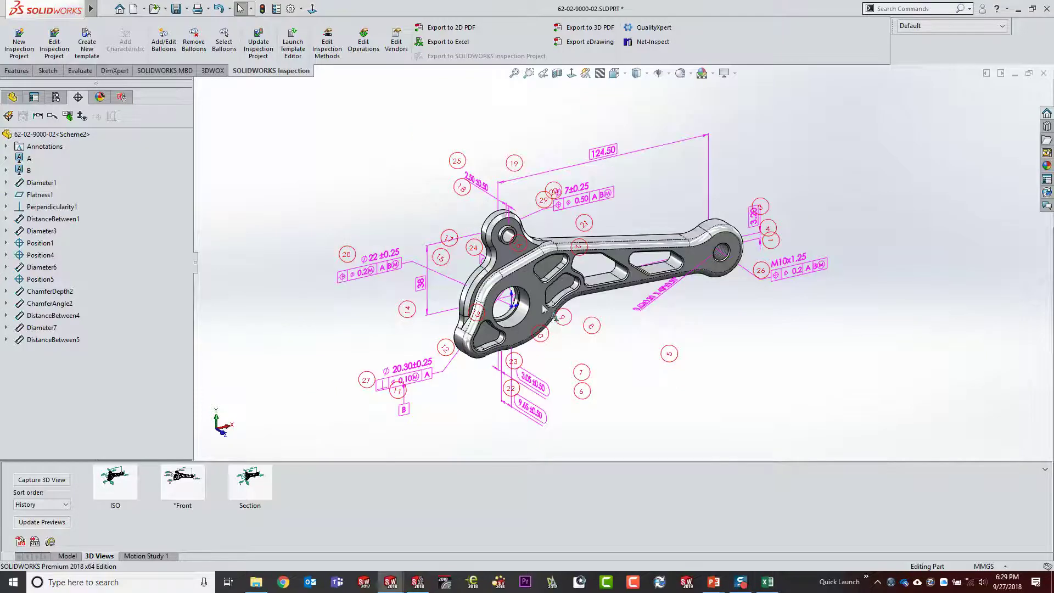
# Switch to the exported Excel report, review the characteristics on Form3, and close the workbook.
pyautogui.click(767, 583)
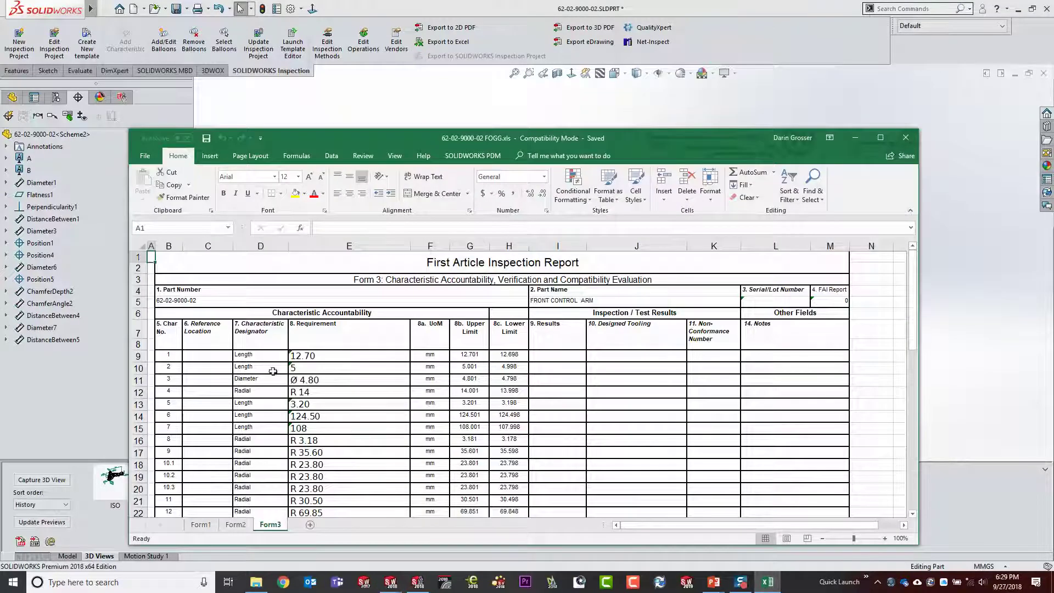
pyautogui.scroll(-4, 273, 371)
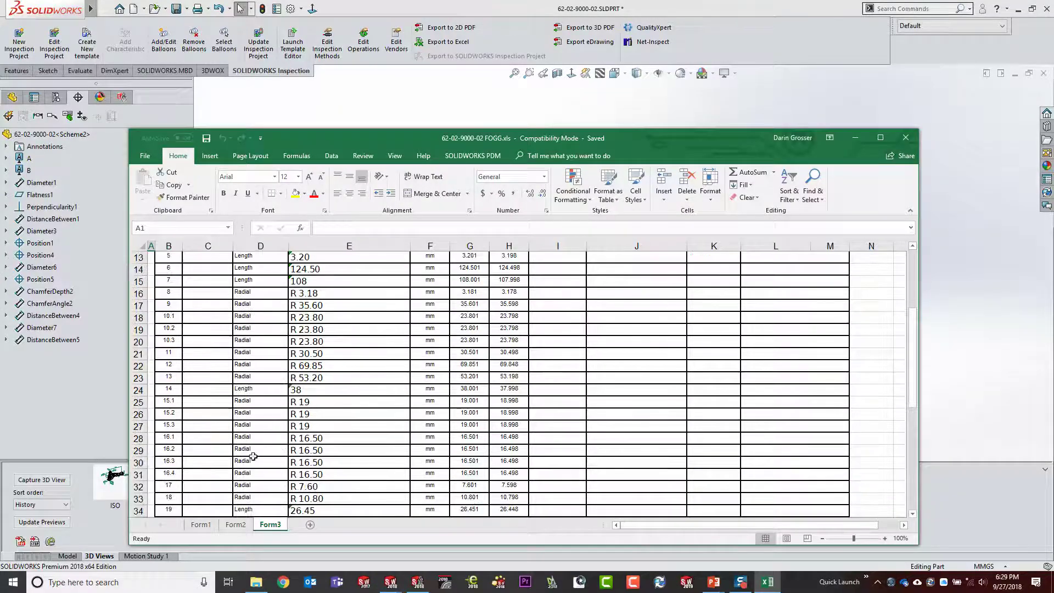
pyautogui.scroll(2, 258, 379)
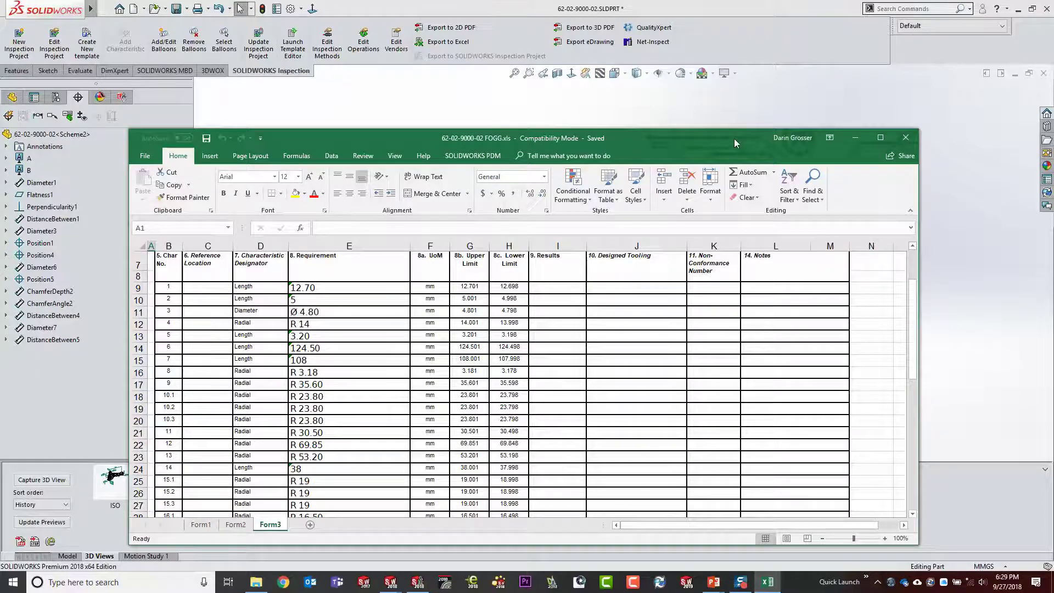
pyautogui.moveTo(734, 138); pyautogui.dragTo(726, 64)
pyautogui.click(899, 63)
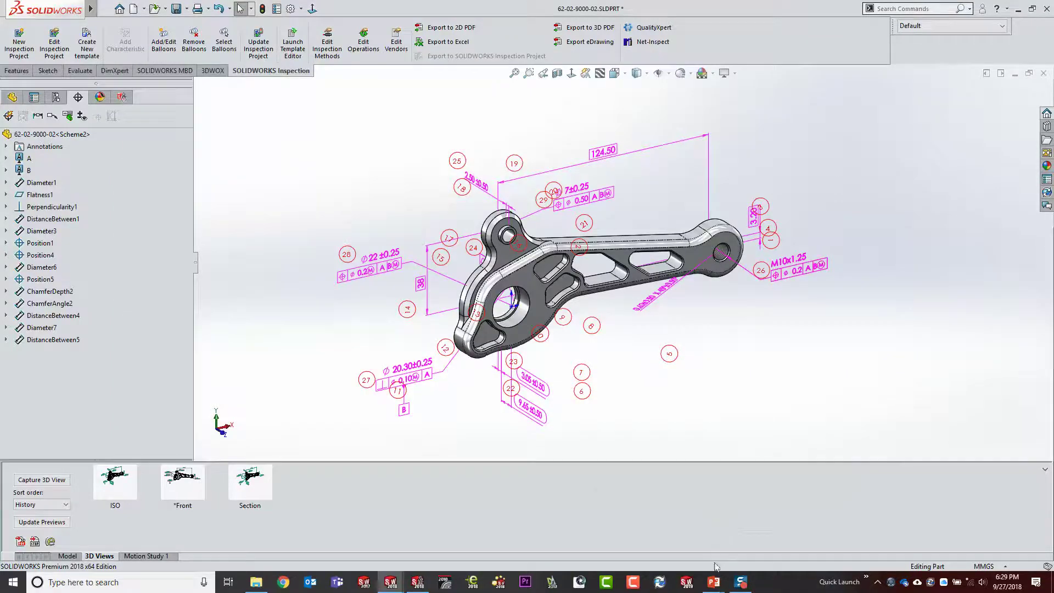
pyautogui.moveTo(716, 581)
pyautogui.click(667, 541)
pyautogui.click(765, 80)
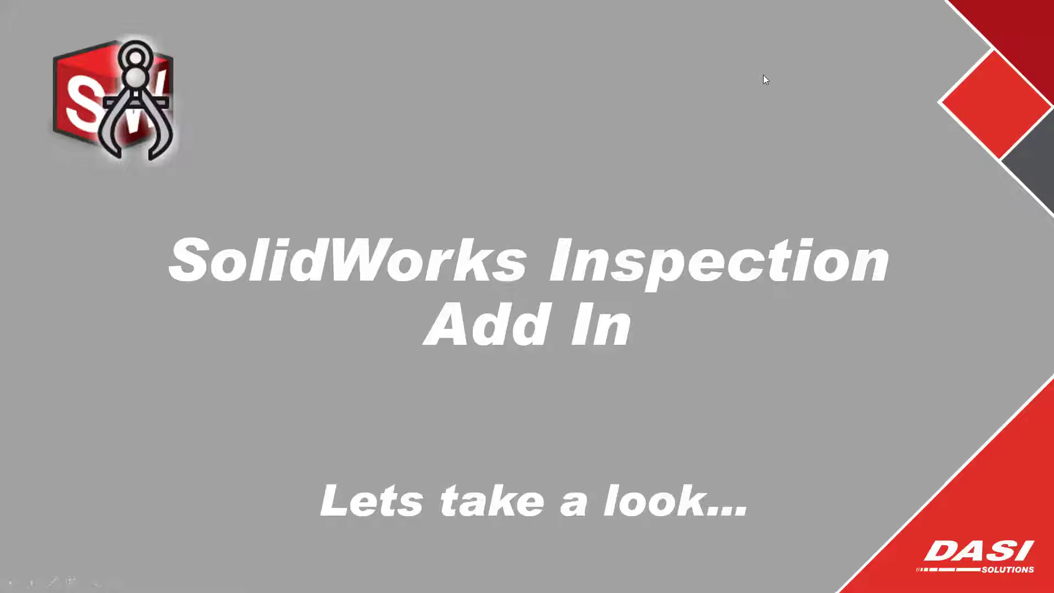
pyautogui.press('Left')
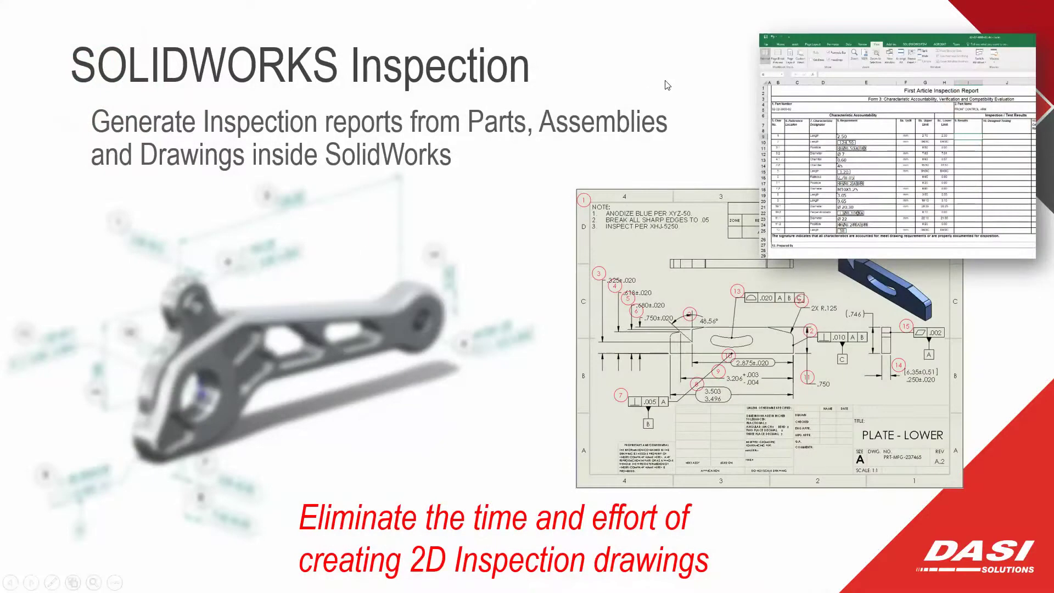
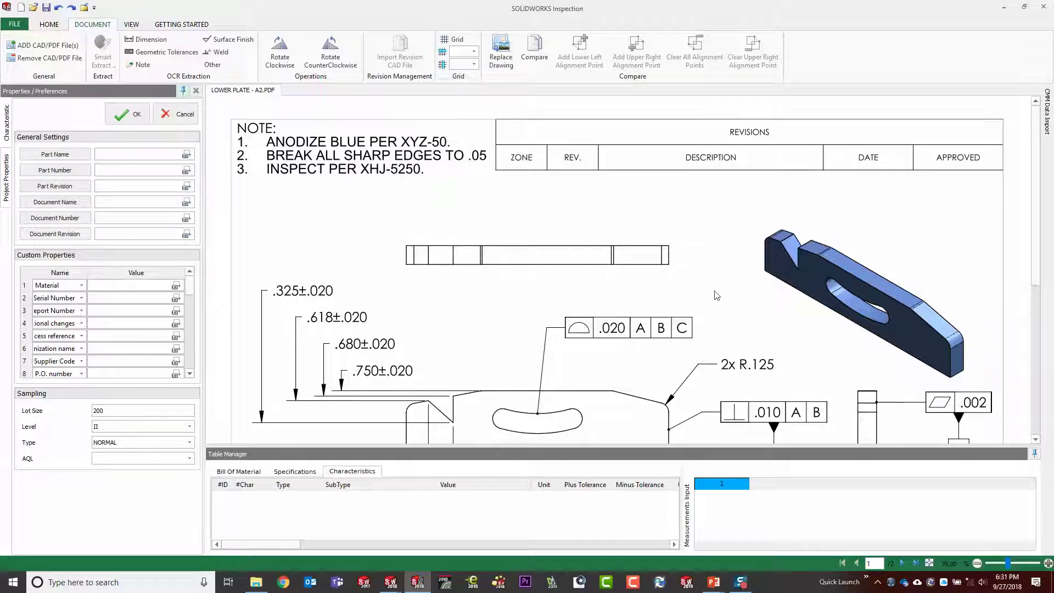
# Examine the lower plate PDF's isometric view, dimensions and title block, ending on the title and drawing number.
pyautogui.scroll(5, 924, 350)
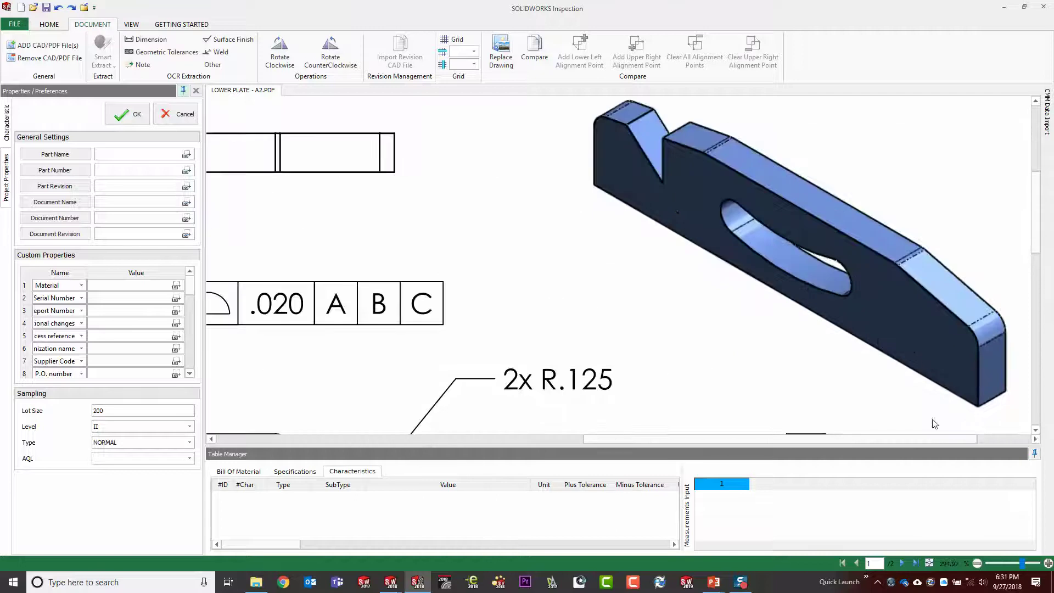
pyautogui.moveTo(917, 439); pyautogui.dragTo(970, 438)
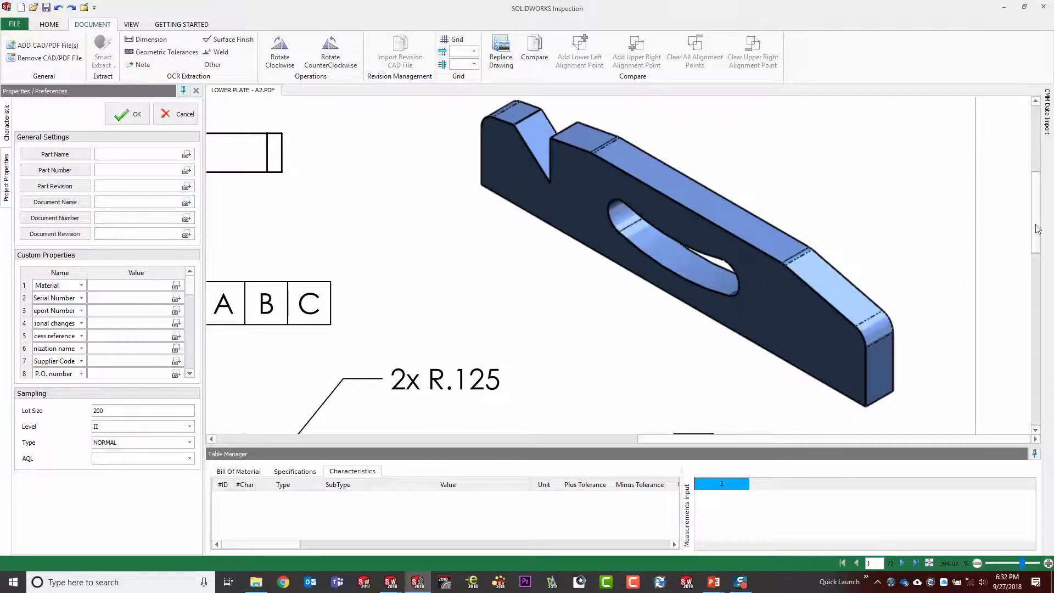
pyautogui.moveTo(1038, 230)
pyautogui.mouseDown()
pyautogui.moveTo(1016, 296)
pyautogui.moveTo(967, 392)
pyautogui.moveTo(951, 398)
pyautogui.mouseUp()
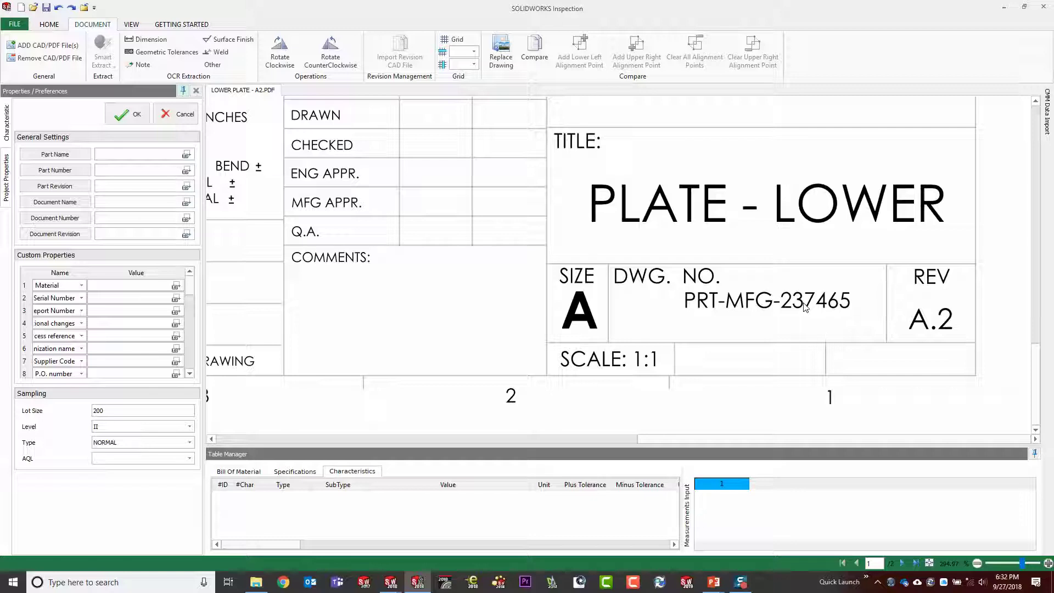
pyautogui.scroll(-3, 805, 306)
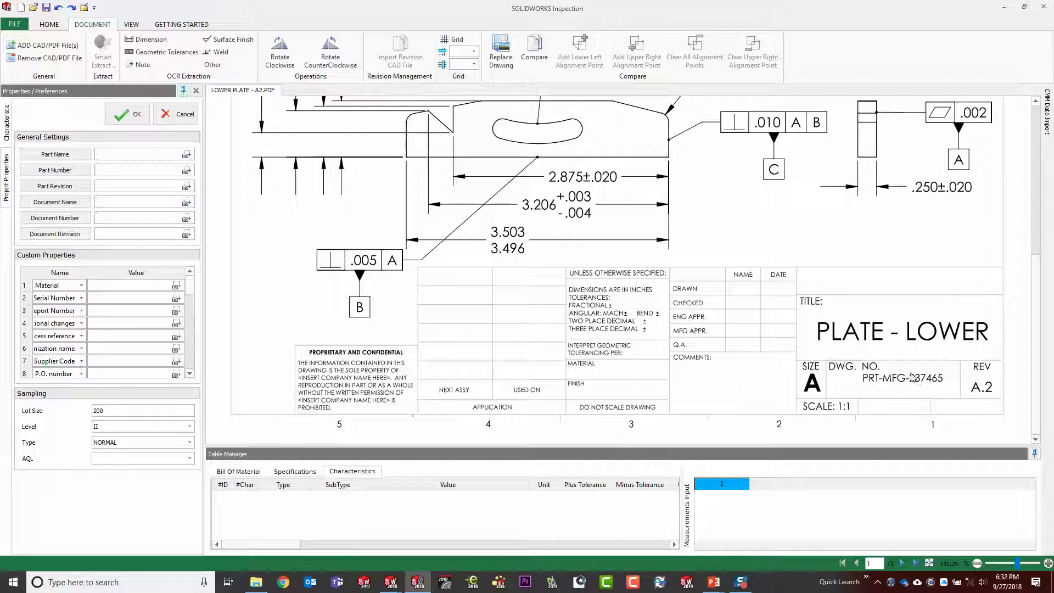
pyautogui.scroll(-3, 889, 358)
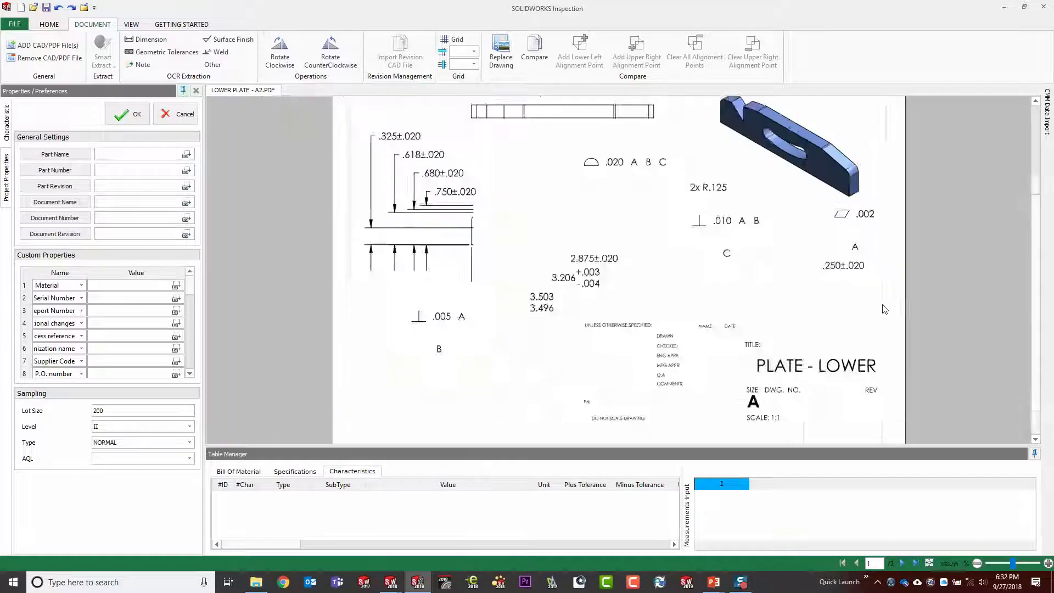
pyautogui.scroll(5, 892, 433)
pyautogui.scroll(3, 892, 432)
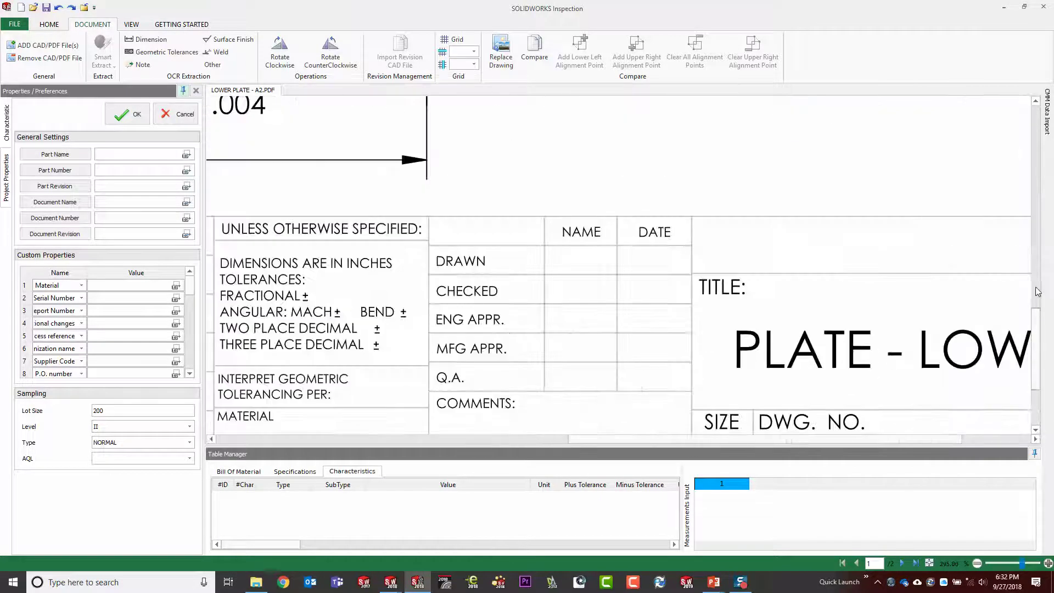
pyautogui.moveTo(923, 439); pyautogui.dragTo(991, 440)
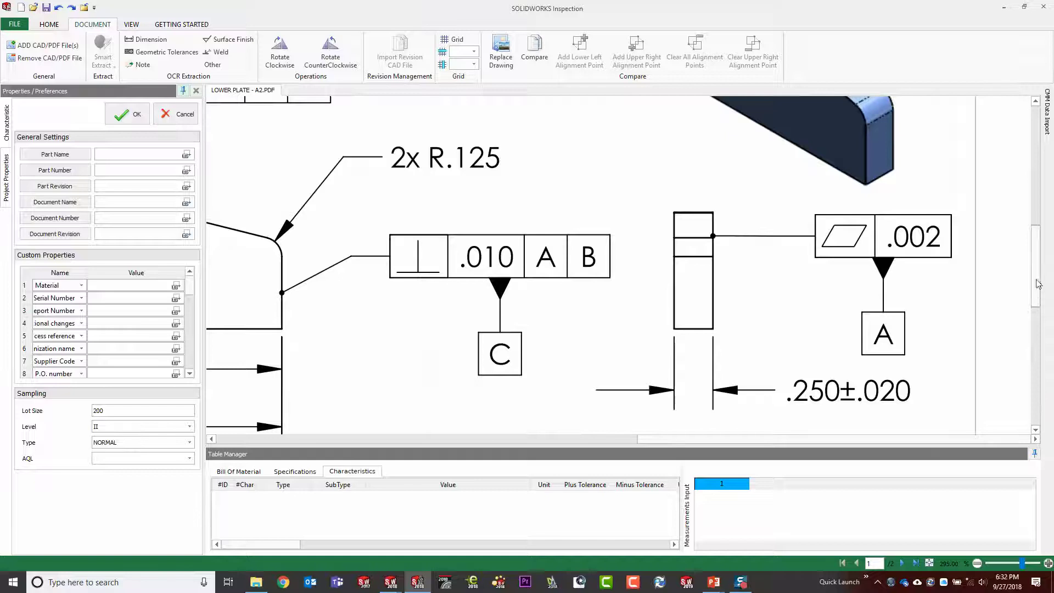
pyautogui.moveTo(1038, 283); pyautogui.dragTo(1046, 438)
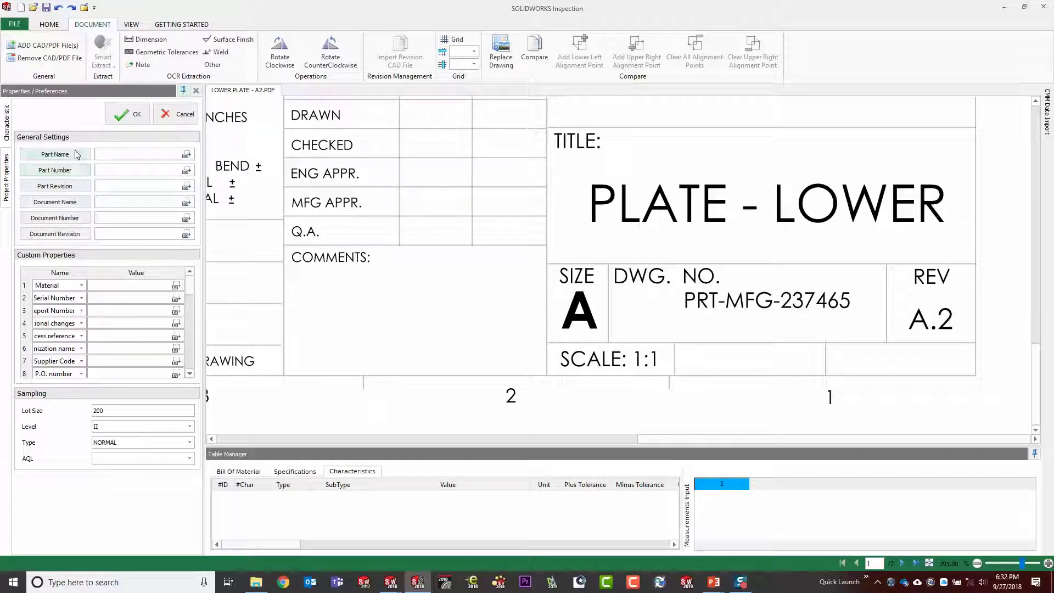
# Try capturing the part name from the title block, correct the misread text to PLATE - LOWER, and clear the field.
pyautogui.click(187, 156)
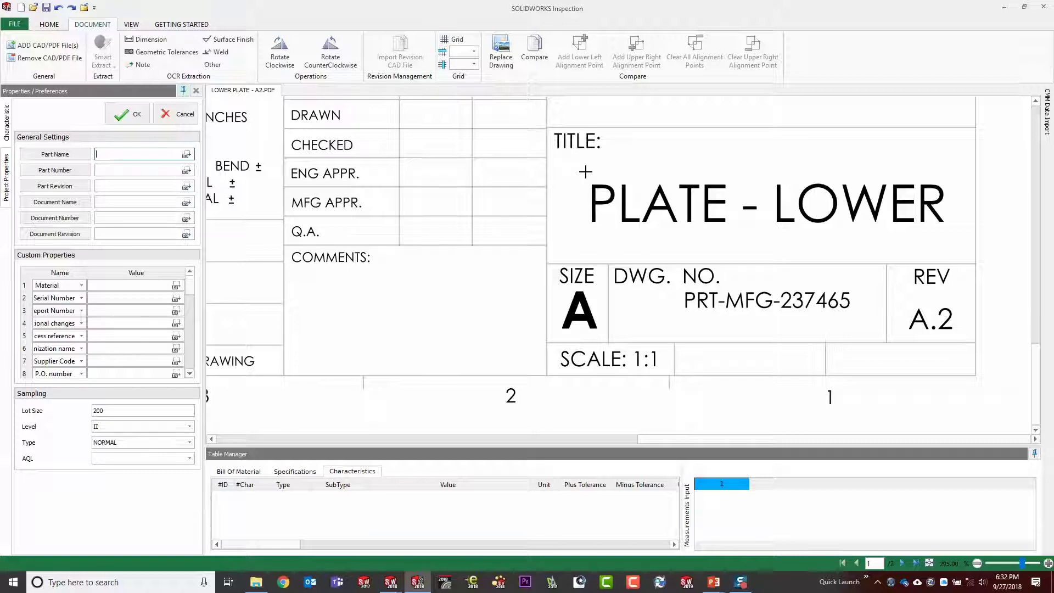
pyautogui.moveTo(585, 172)
pyautogui.mouseDown()
pyautogui.moveTo(883, 254)
pyautogui.moveTo(958, 233)
pyautogui.moveTo(949, 226)
pyautogui.mouseUp()
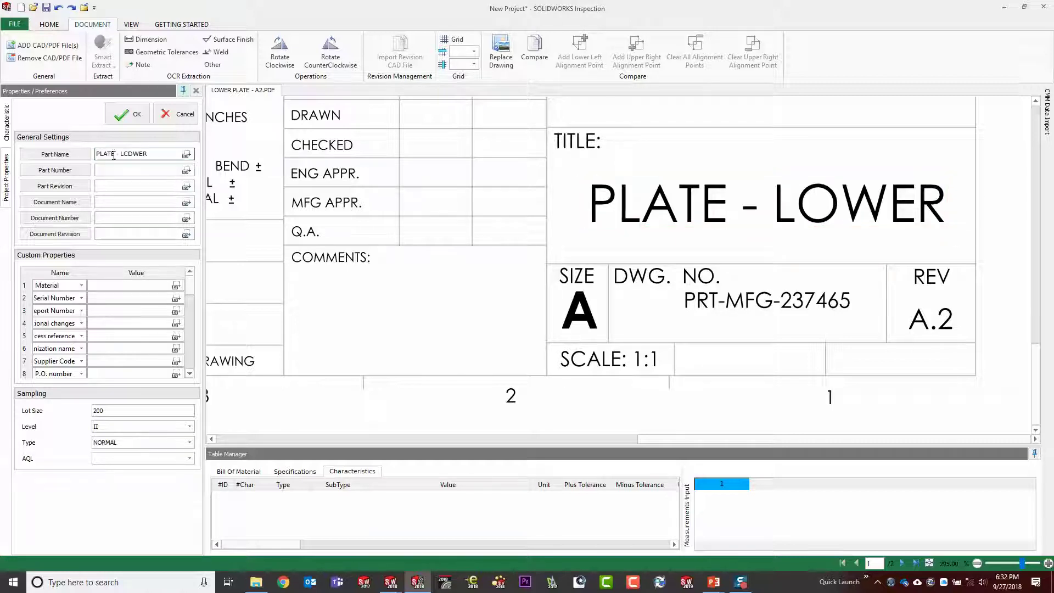
pyautogui.click(150, 154)
pyautogui.click(133, 153)
pyautogui.press('BackSpace')
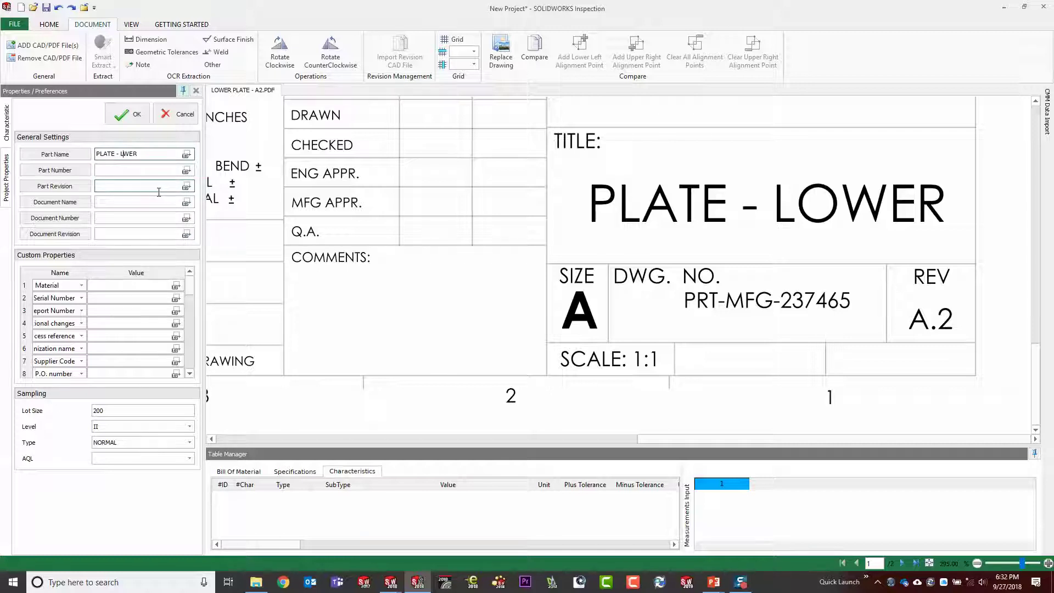
pyautogui.write('O')
pyautogui.moveTo(186, 159); pyautogui.dragTo(80, 154)
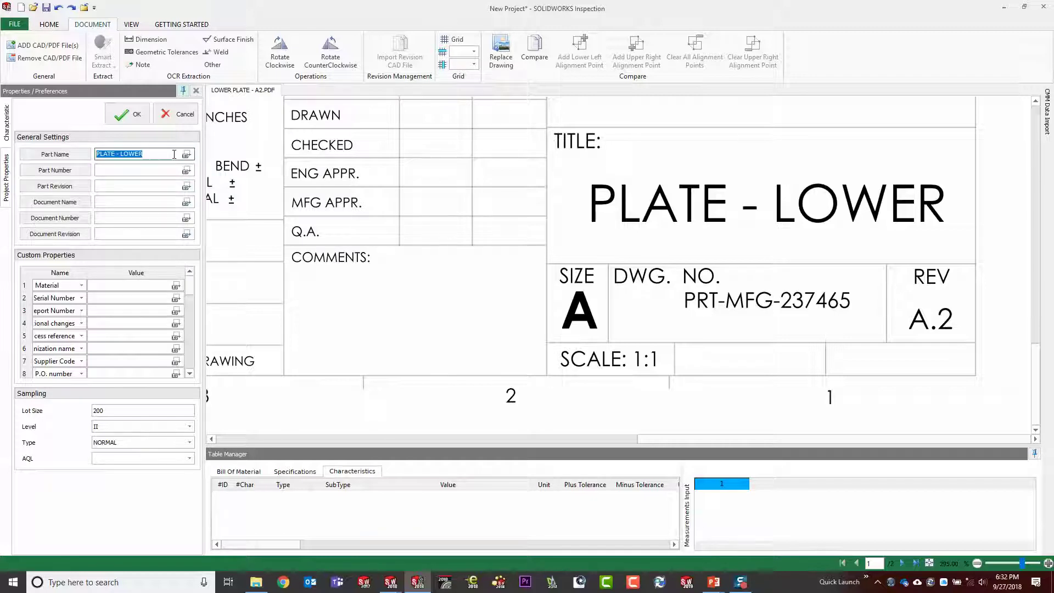
pyautogui.press('BackSpace')
# Capture part name PLATE - LOWER and part number PRT-MFG-237465 from the enlarged title block and accept the project properties.
pyautogui.scroll(-1, 993, 219)
pyautogui.scroll(4, 988, 203)
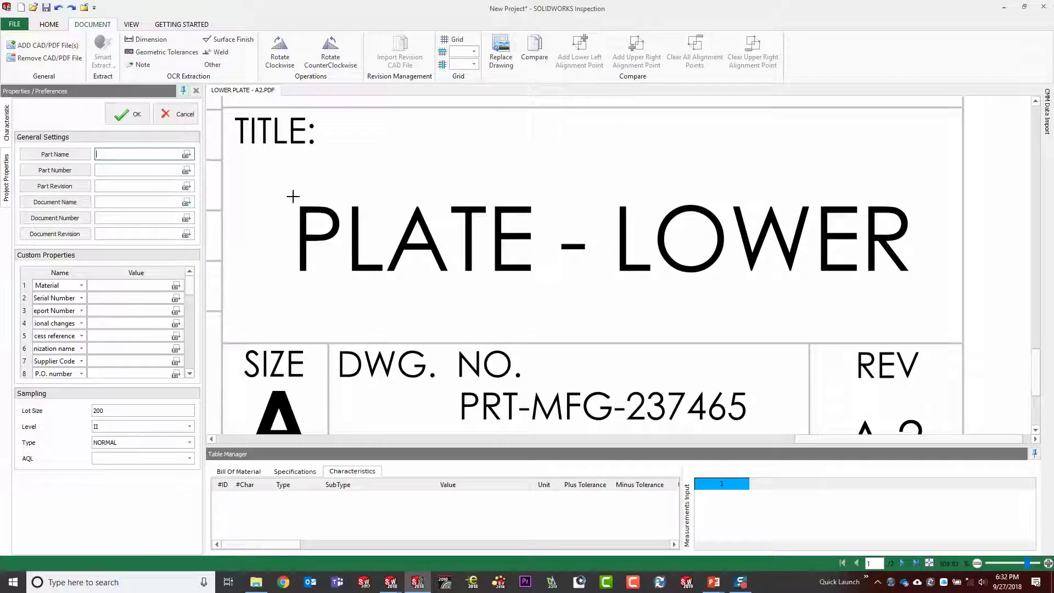
pyautogui.moveTo(297, 201); pyautogui.dragTo(908, 277)
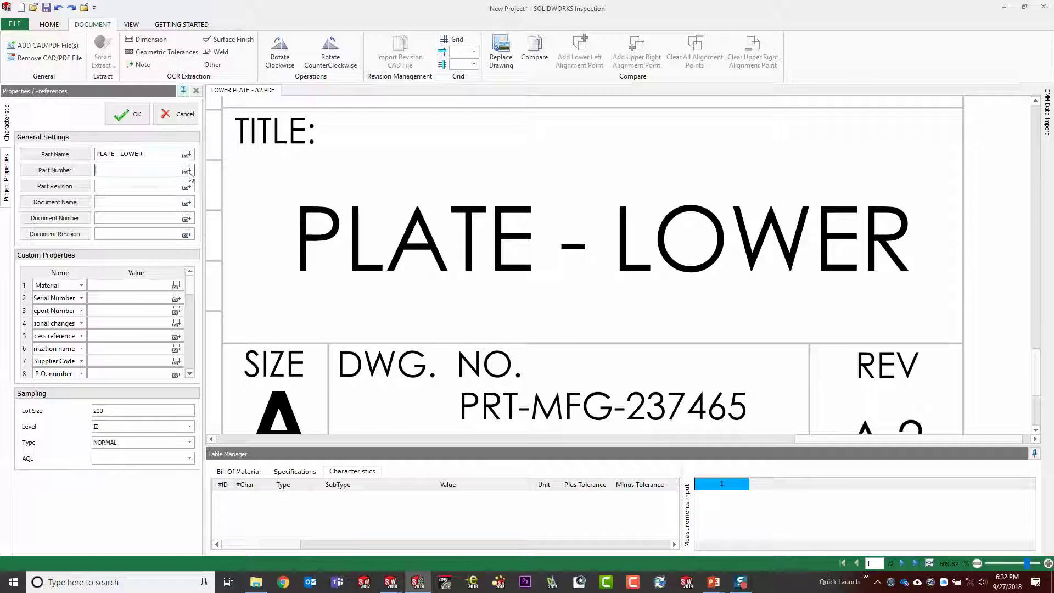
pyautogui.moveTo(458, 388)
pyautogui.mouseDown()
pyautogui.moveTo(566, 430)
pyautogui.moveTo(750, 422)
pyautogui.mouseUp()
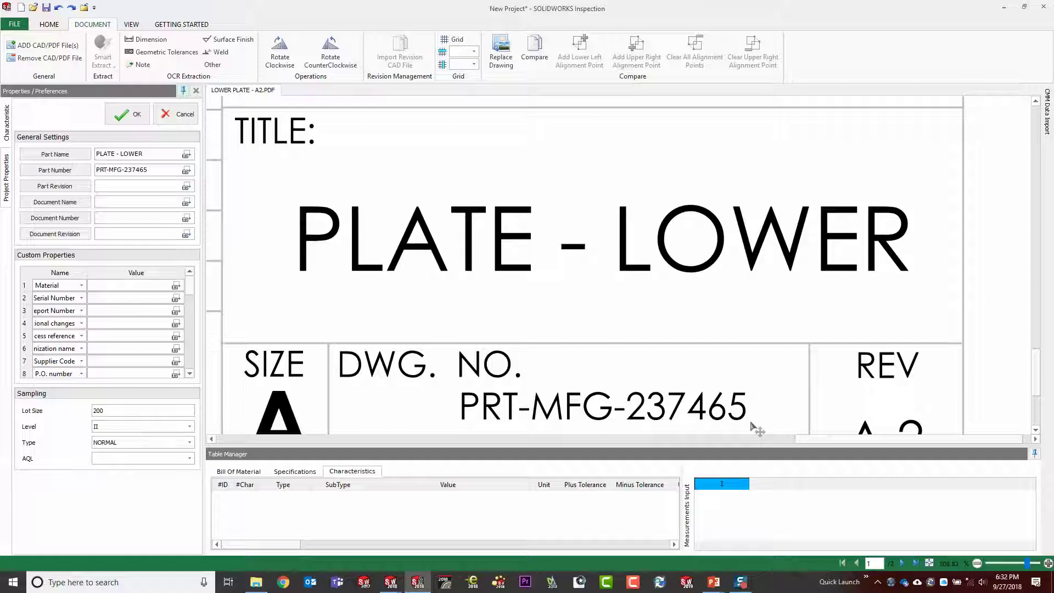
pyautogui.scroll(-2, 299, 236)
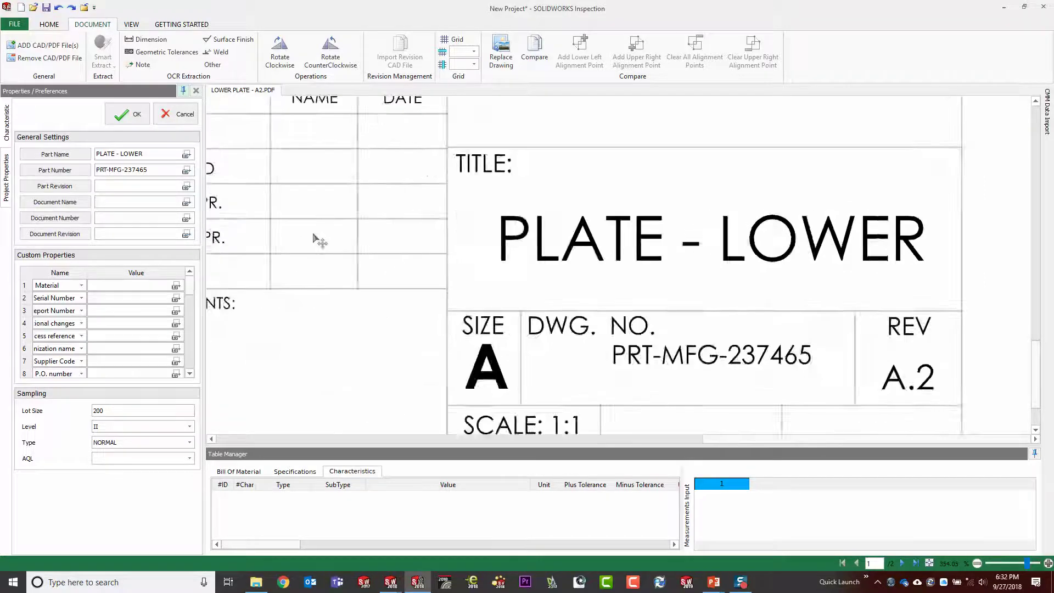
pyautogui.moveTo(316, 241)
pyautogui.mouseDown(button='middle')
pyautogui.moveTo(742, 295)
pyautogui.moveTo(473, 275)
pyautogui.moveTo(584, 266)
pyautogui.moveTo(589, 305)
pyautogui.mouseUp(button='middle')
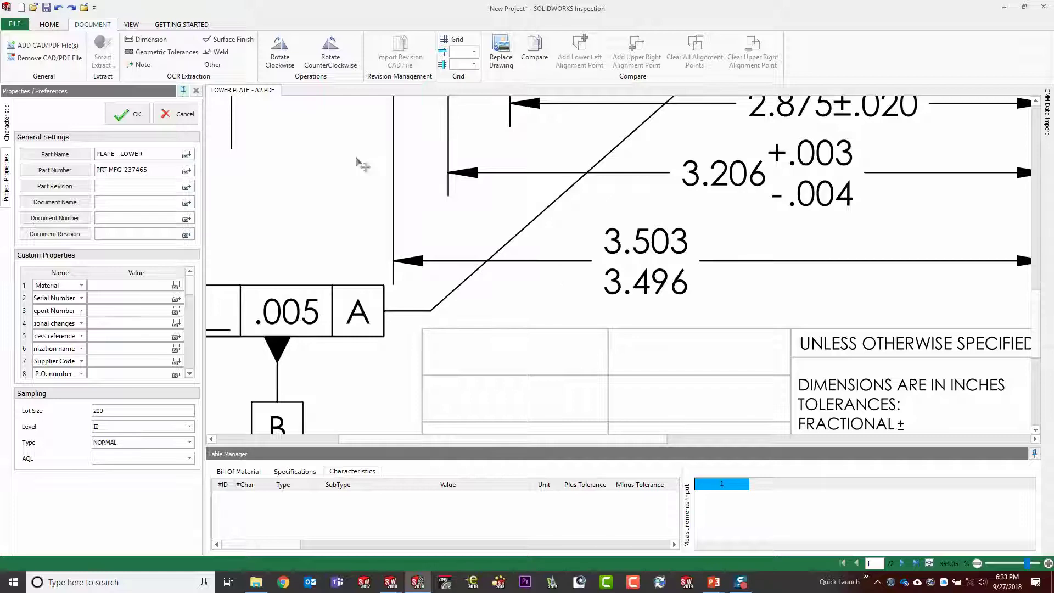
pyautogui.moveTo(357, 163)
pyautogui.mouseDown(button='middle')
pyautogui.moveTo(624, 313)
pyautogui.moveTo(570, 169)
pyautogui.moveTo(600, 302)
pyautogui.moveTo(591, 264)
pyautogui.moveTo(572, 317)
pyautogui.mouseUp(button='middle')
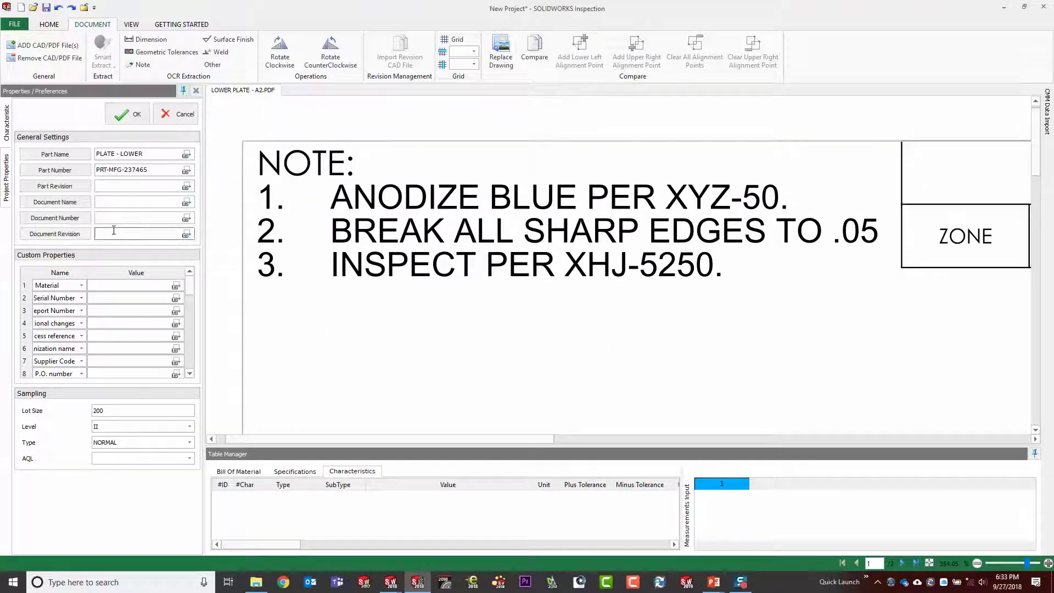
pyautogui.click(128, 117)
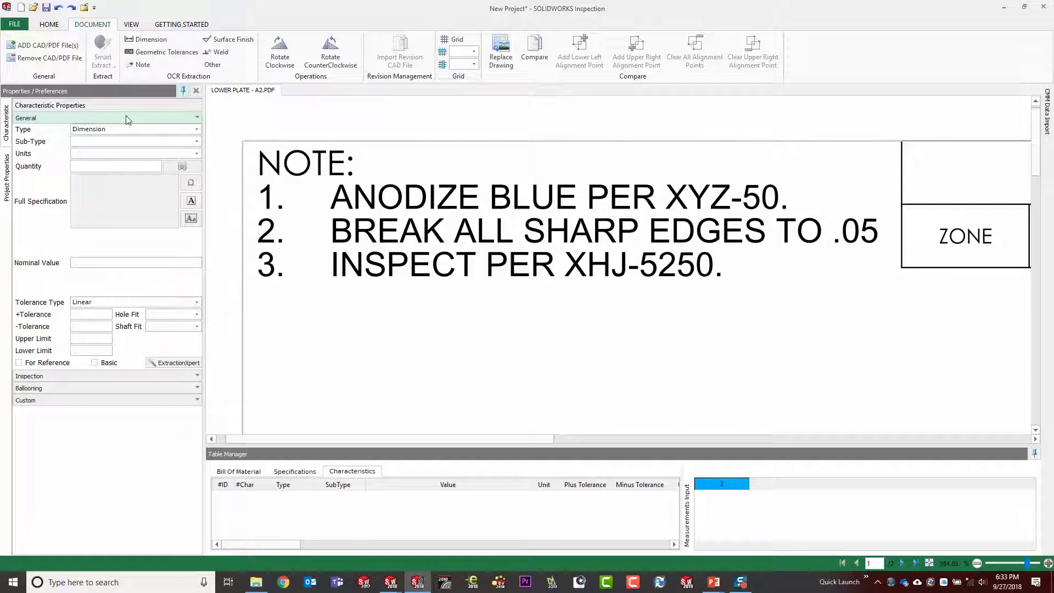
# Extract the anodize, break sharp edges and inspect lines of the drawing's NOTE block as three separate note characteristics.
pyautogui.click(139, 64)
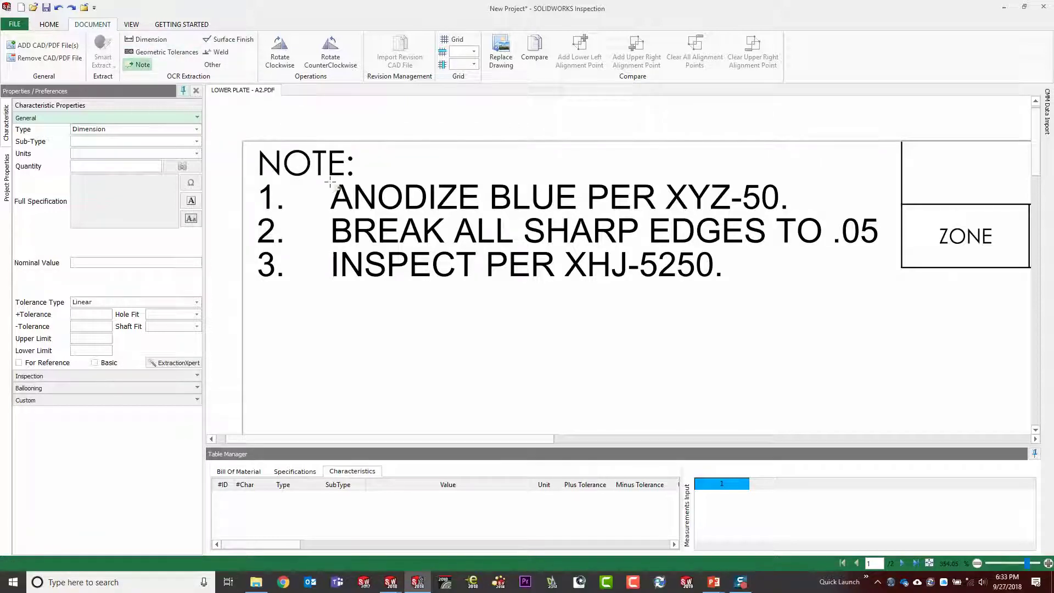
pyautogui.moveTo(330, 182); pyautogui.dragTo(792, 211)
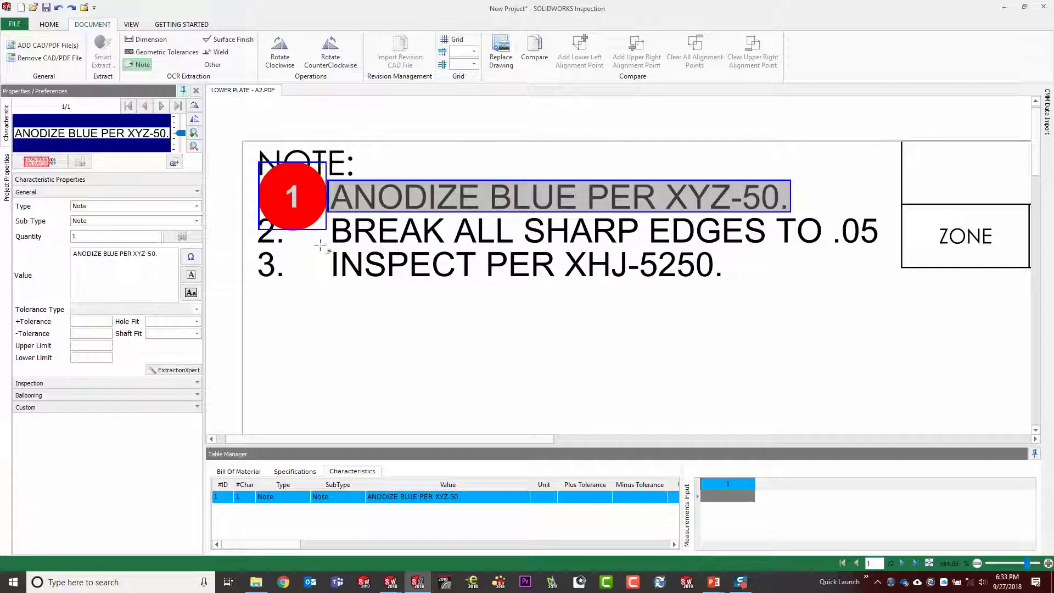
pyautogui.moveTo(329, 245); pyautogui.dragTo(879, 215)
pyautogui.moveTo(331, 281); pyautogui.dragTo(735, 249)
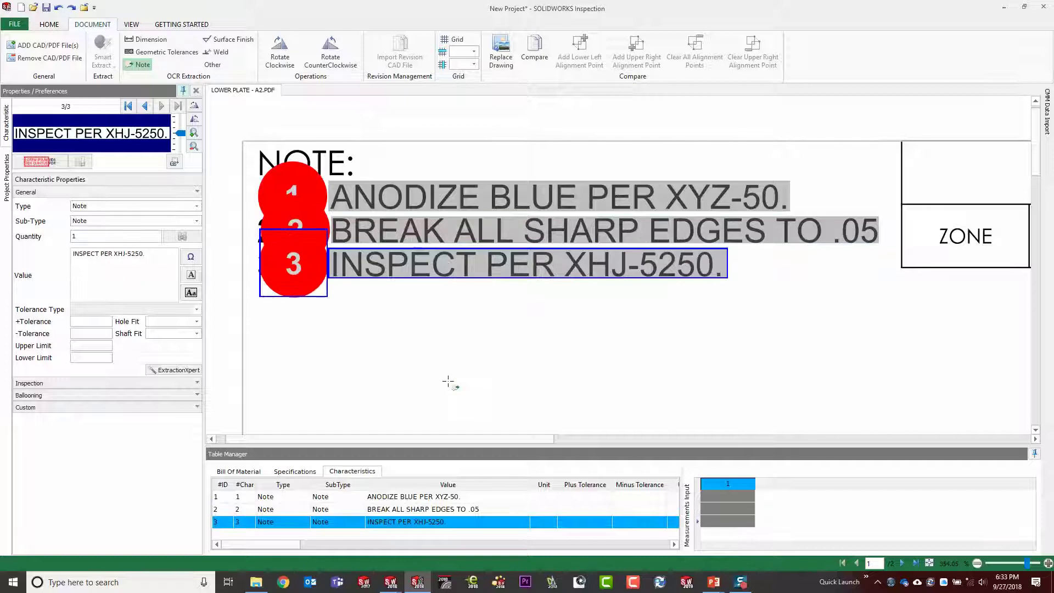
# Extract the four stepped height dimensions .325, .618, .680 and .750 ±.020 as dimension characteristics.
pyautogui.moveTo(825, 358)
pyautogui.mouseDown(button='middle')
pyautogui.moveTo(717, 255)
pyautogui.moveTo(831, 242)
pyautogui.moveTo(578, 237)
pyautogui.moveTo(614, 171)
pyautogui.mouseUp(button='middle')
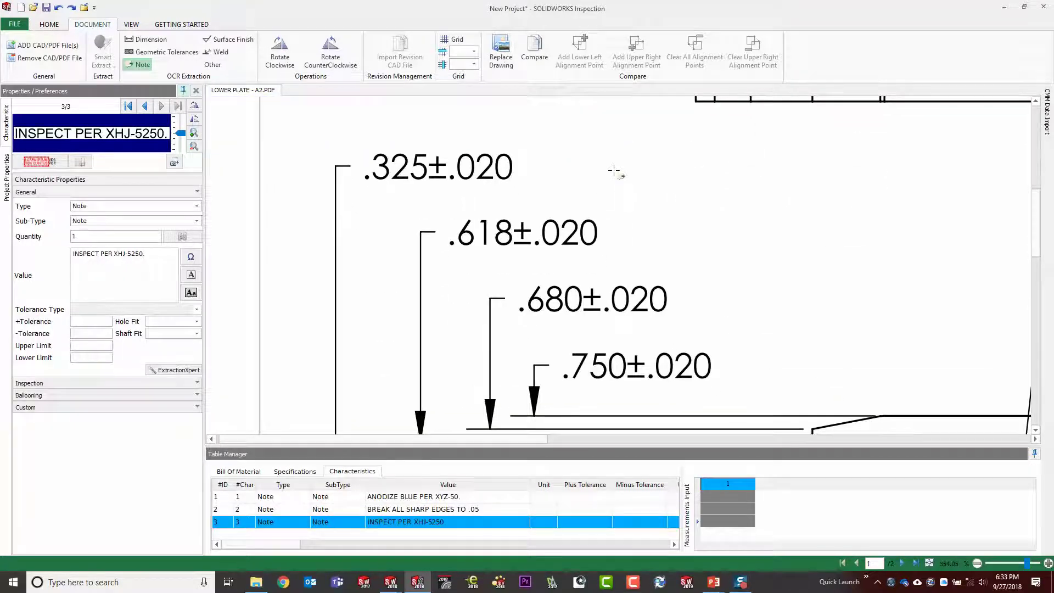
pyautogui.press('d')
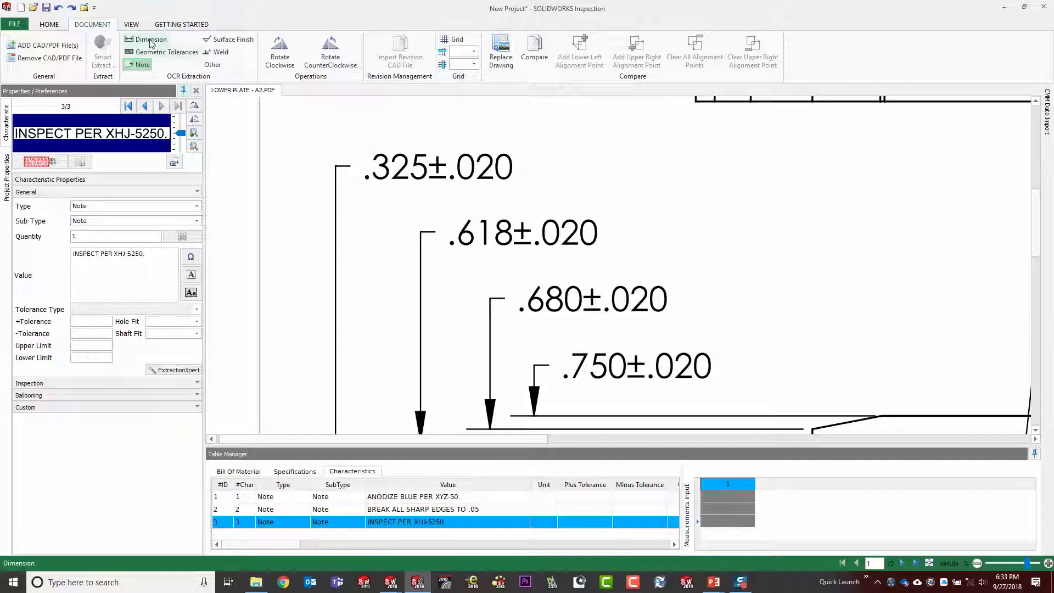
pyautogui.moveTo(358, 147); pyautogui.dragTo(516, 186)
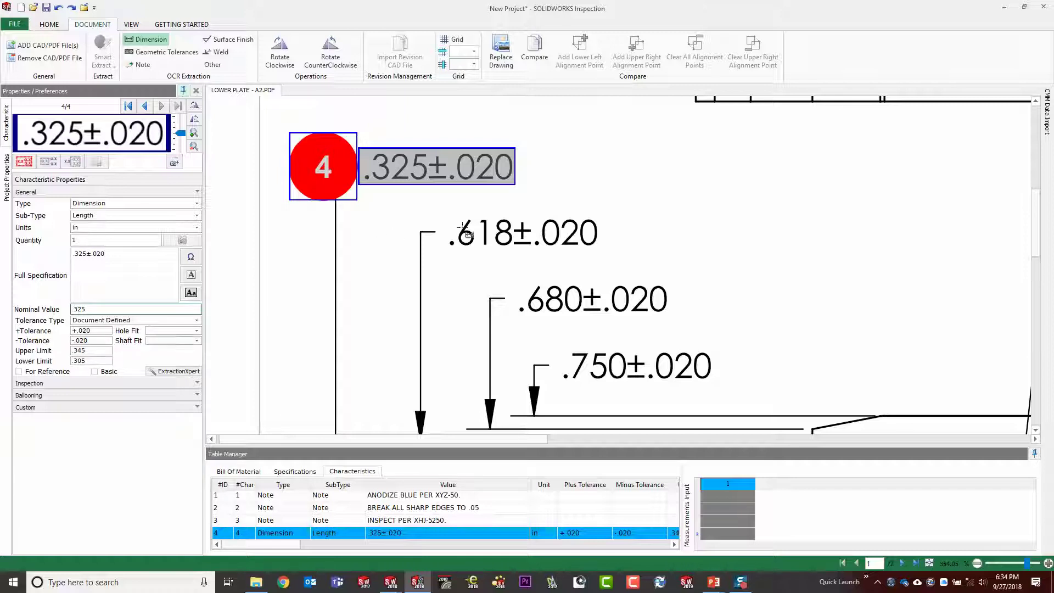
pyautogui.moveTo(445, 215); pyautogui.dragTo(604, 253)
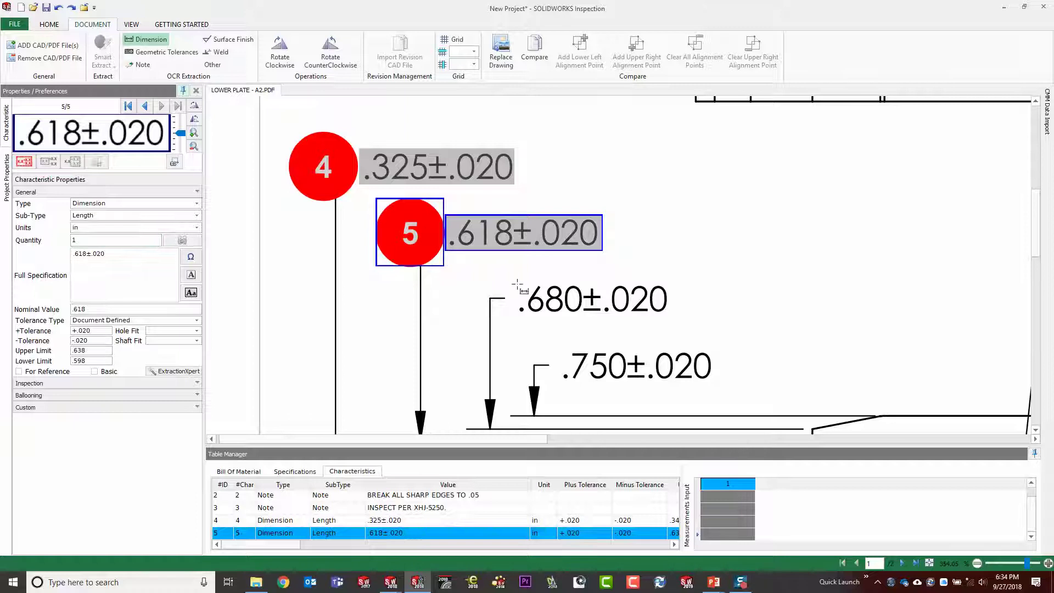
pyautogui.moveTo(517, 284); pyautogui.dragTo(674, 324)
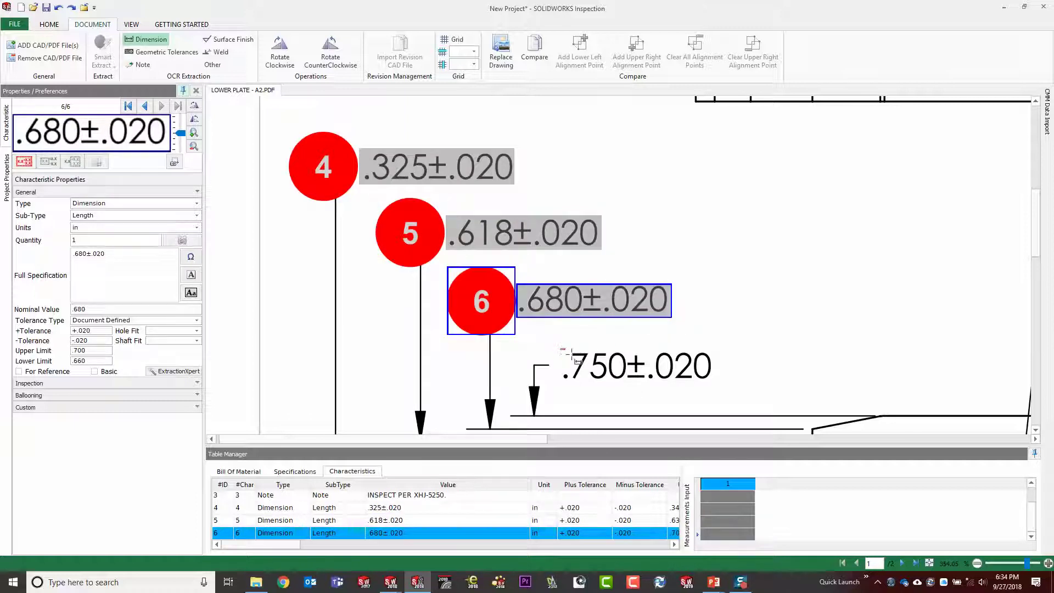
pyautogui.moveTo(563, 350); pyautogui.dragTo(717, 391)
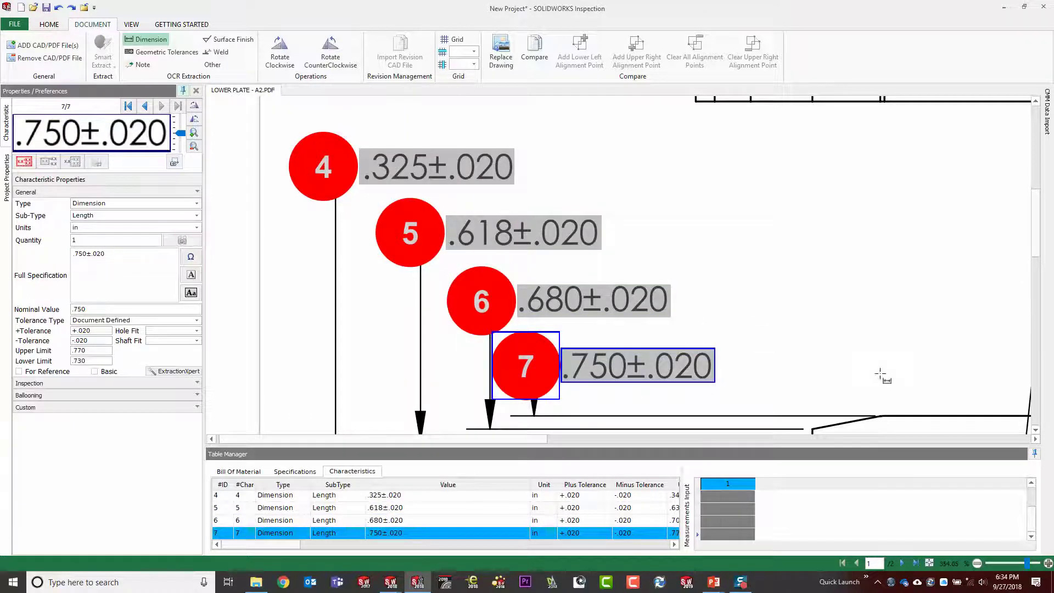
# Extract the 2x R.125 radius callout as a dimension and split its quantity of 2 into separate instances.
pyautogui.moveTo(880, 374)
pyautogui.mouseDown(button='middle')
pyautogui.moveTo(666, 245)
pyautogui.moveTo(444, 175)
pyautogui.moveTo(589, 256)
pyautogui.moveTo(567, 282)
pyautogui.moveTo(537, 285)
pyautogui.mouseUp(button='middle')
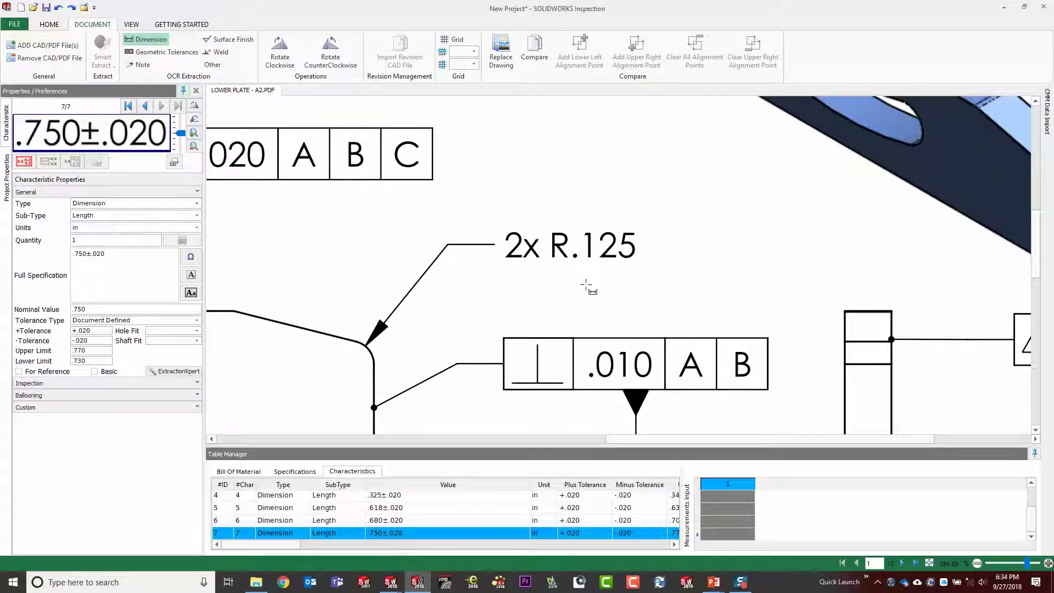
pyautogui.moveTo(500, 226); pyautogui.dragTo(638, 266)
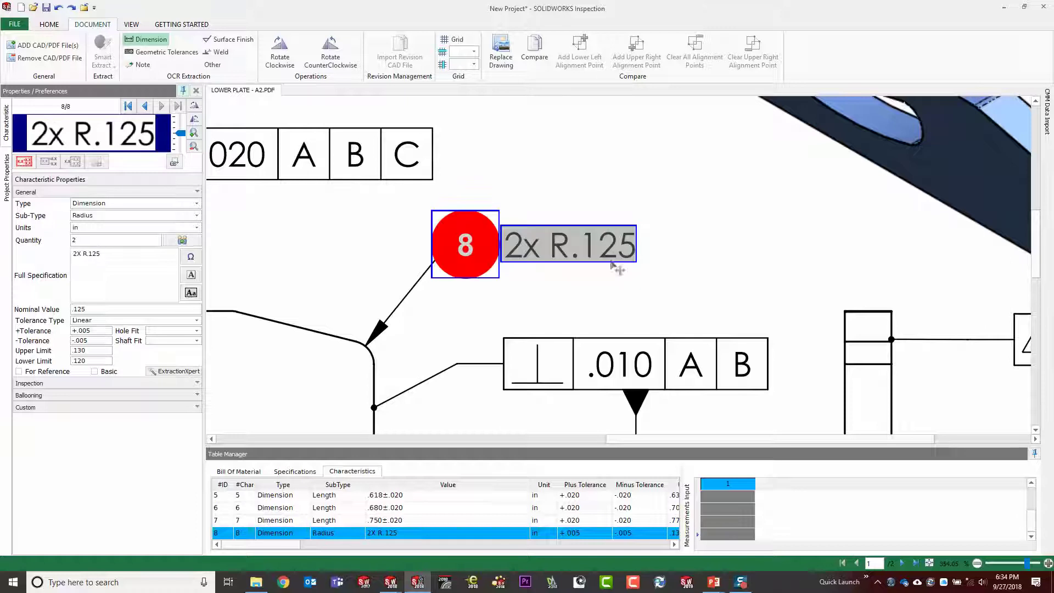
pyautogui.click(77, 240)
pyautogui.press('Escape')
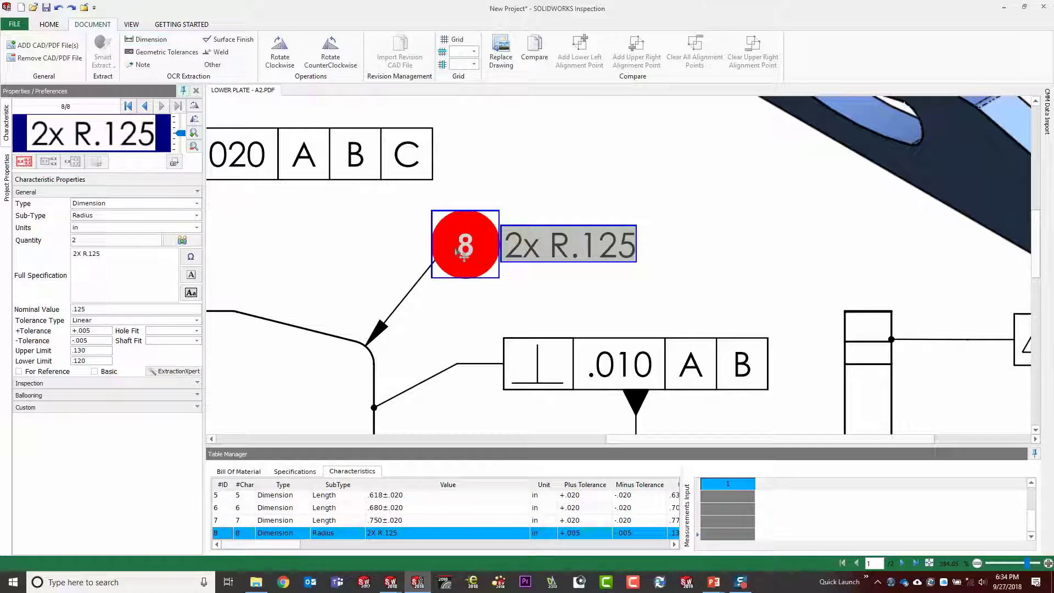
pyautogui.click(183, 245)
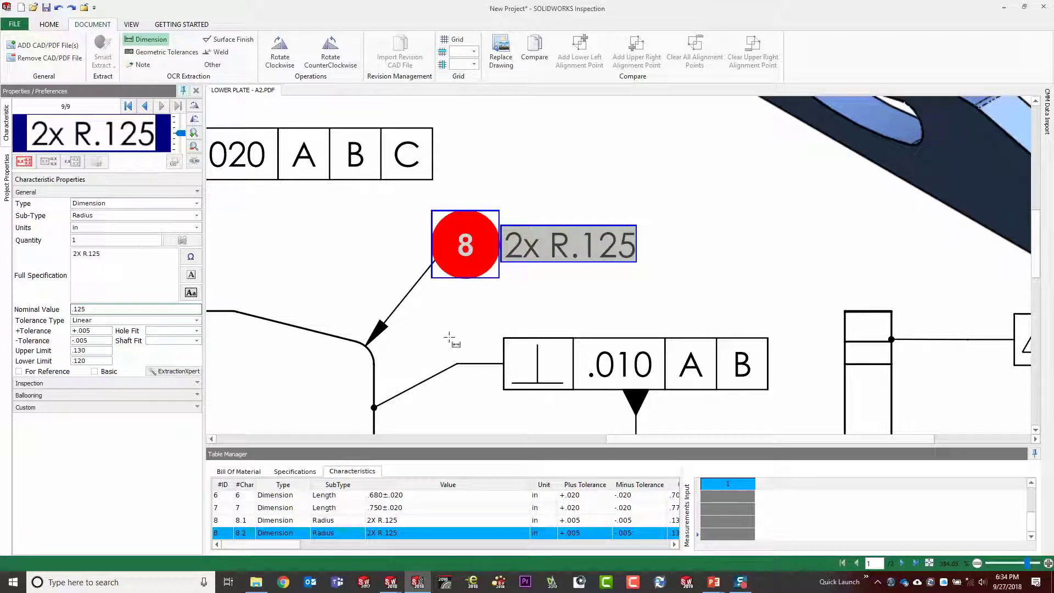
# Ungroup the two 2X R.125 radius instances 8.1 and 8.2 into independent characteristics.
pyautogui.rightClick(239, 521)
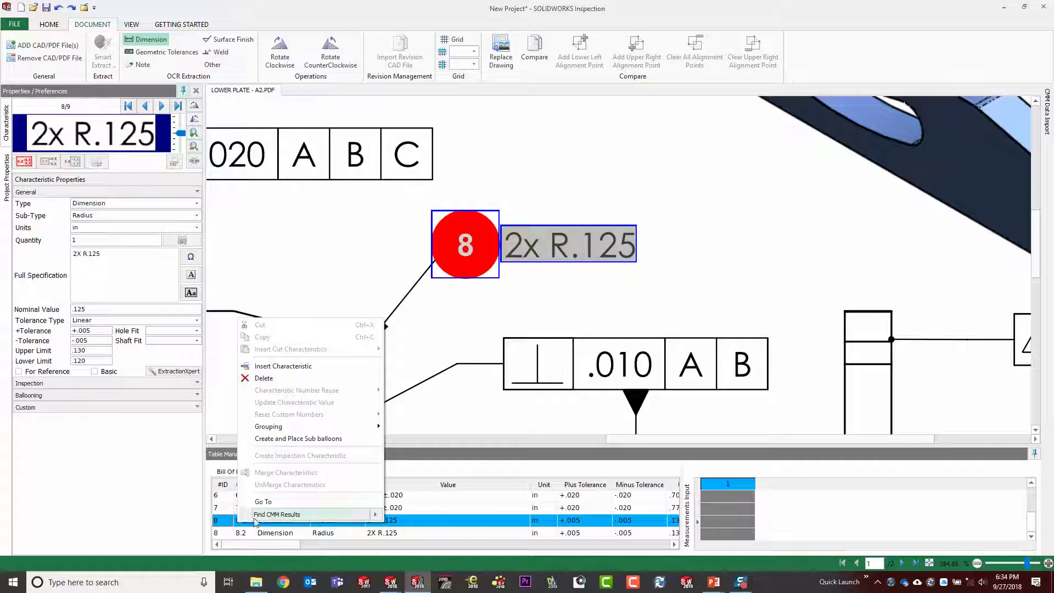
pyautogui.click(245, 536)
pyautogui.keyDown('ctrl'); pyautogui.click(244, 532); pyautogui.keyUp('ctrl')
pyautogui.rightClick(243, 528)
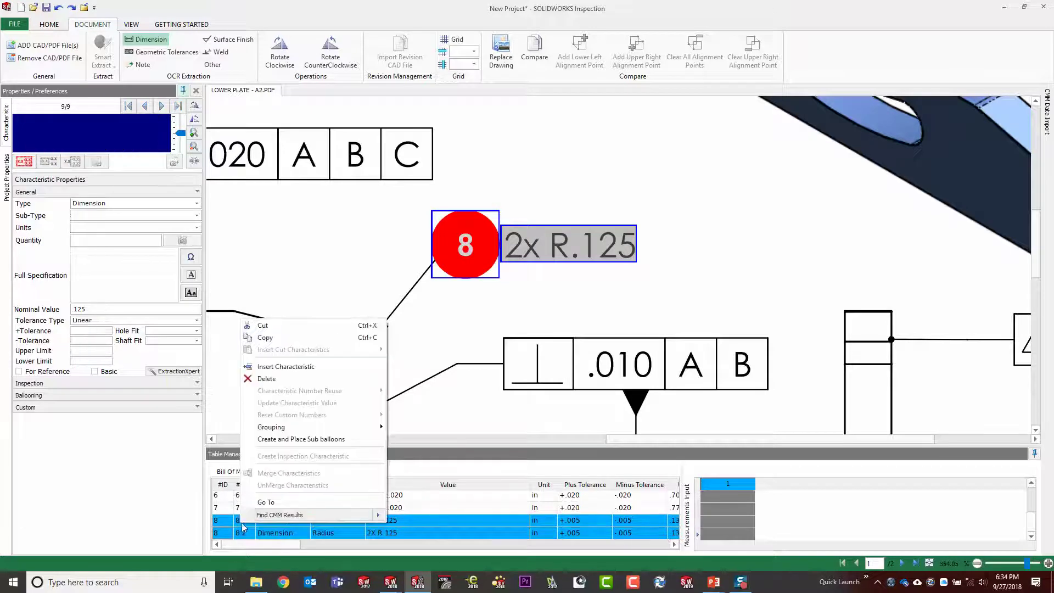
pyautogui.moveTo(359, 431)
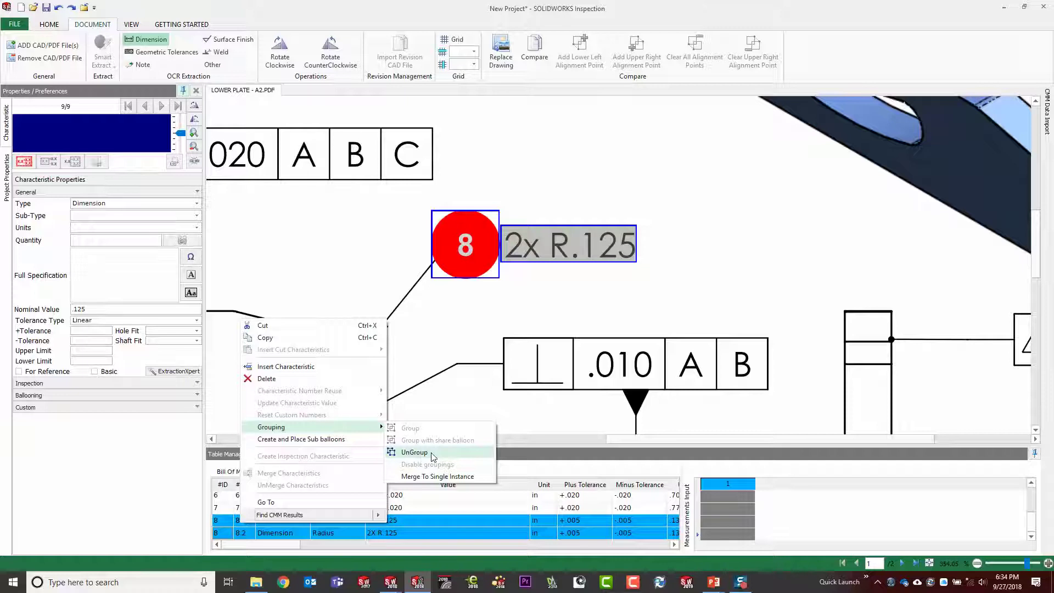
pyautogui.click(434, 453)
# Move balloon 8 away from the 2x R.125 callout to the rounded corner at the opposite end of the plate.
pyautogui.moveTo(483, 257); pyautogui.dragTo(353, 284)
pyautogui.scroll(-1, 362, 330)
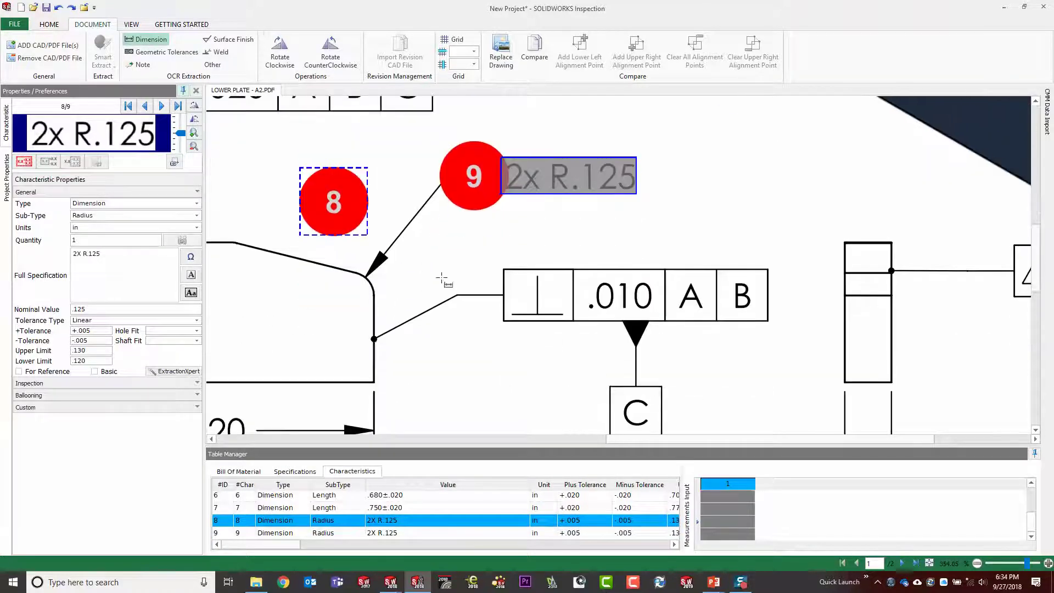
pyautogui.moveTo(442, 278)
pyautogui.mouseDown(button='middle')
pyautogui.moveTo(342, 288)
pyautogui.moveTo(967, 291)
pyautogui.mouseUp(button='middle')
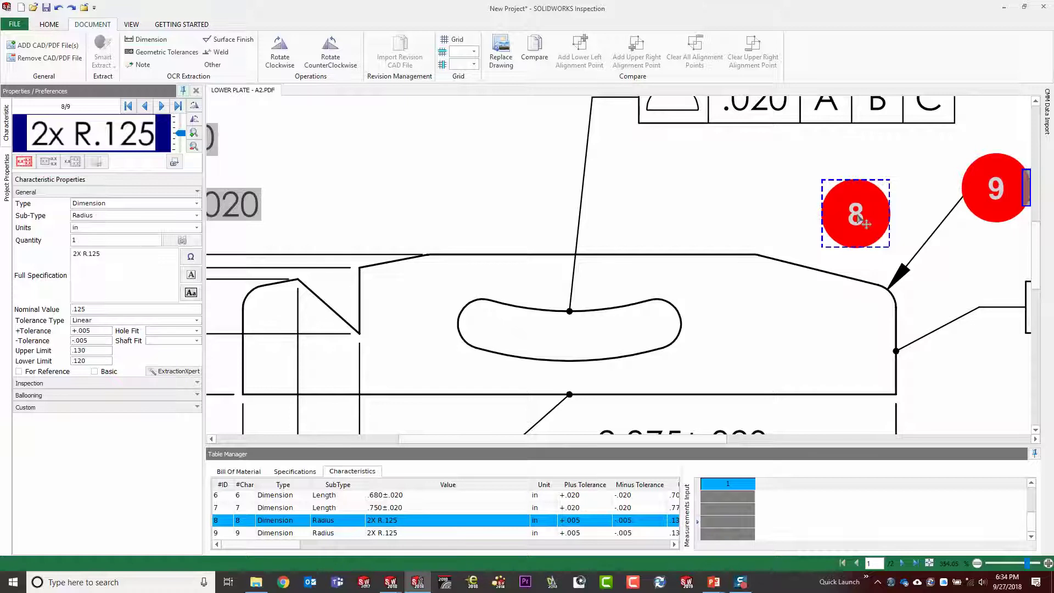
pyautogui.moveTo(859, 223)
pyautogui.mouseDown()
pyautogui.moveTo(464, 277)
pyautogui.moveTo(253, 293)
pyautogui.mouseUp()
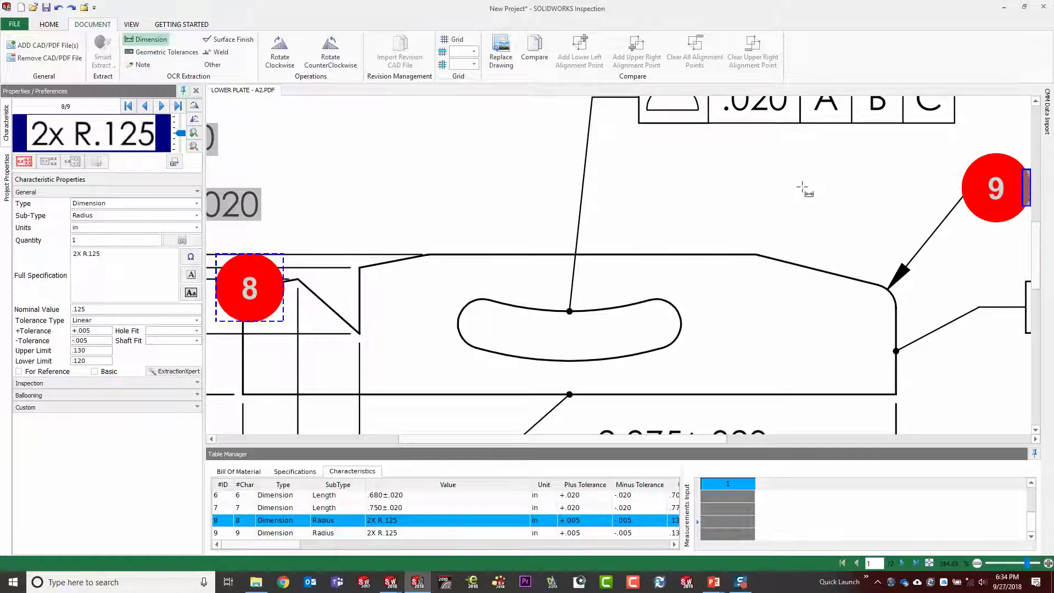
# Group the two R.125 instances with a shared balloon and move the ballooning back beside the 2x R.125 callout.
pyautogui.keyDown('shift'); pyautogui.click(237, 531); pyautogui.keyUp('shift')
pyautogui.rightClick(237, 533)
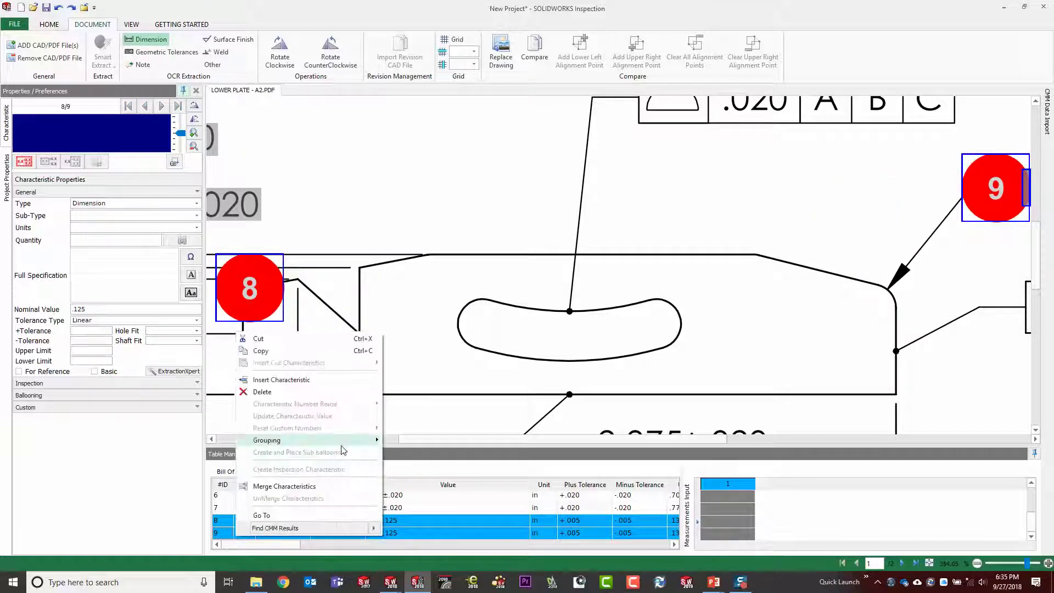
pyautogui.moveTo(342, 442)
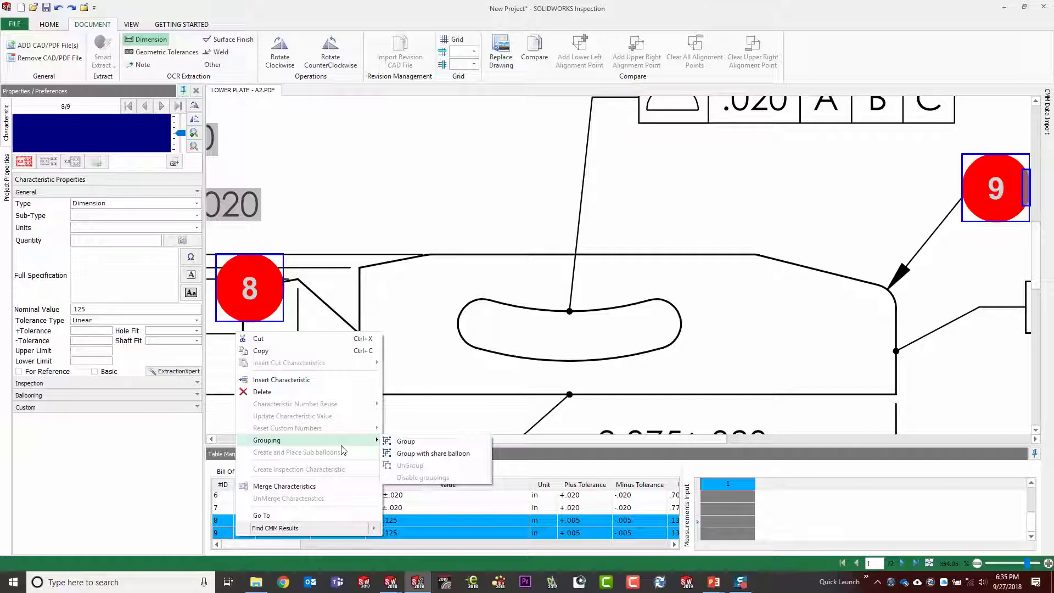
pyautogui.click(426, 453)
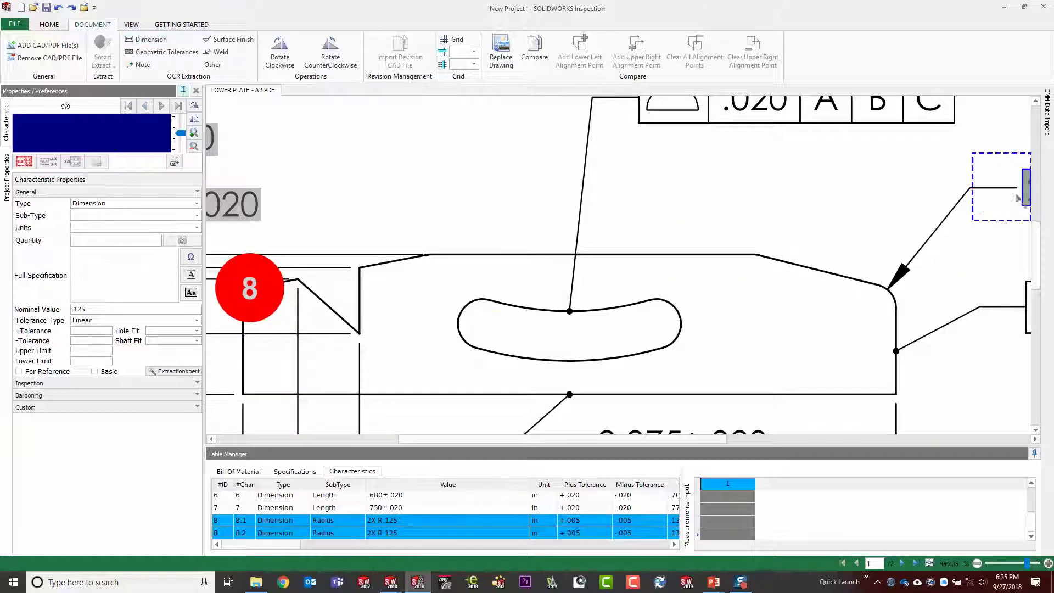
pyautogui.moveTo(1019, 198); pyautogui.dragTo(1019, 199)
pyautogui.click(653, 216)
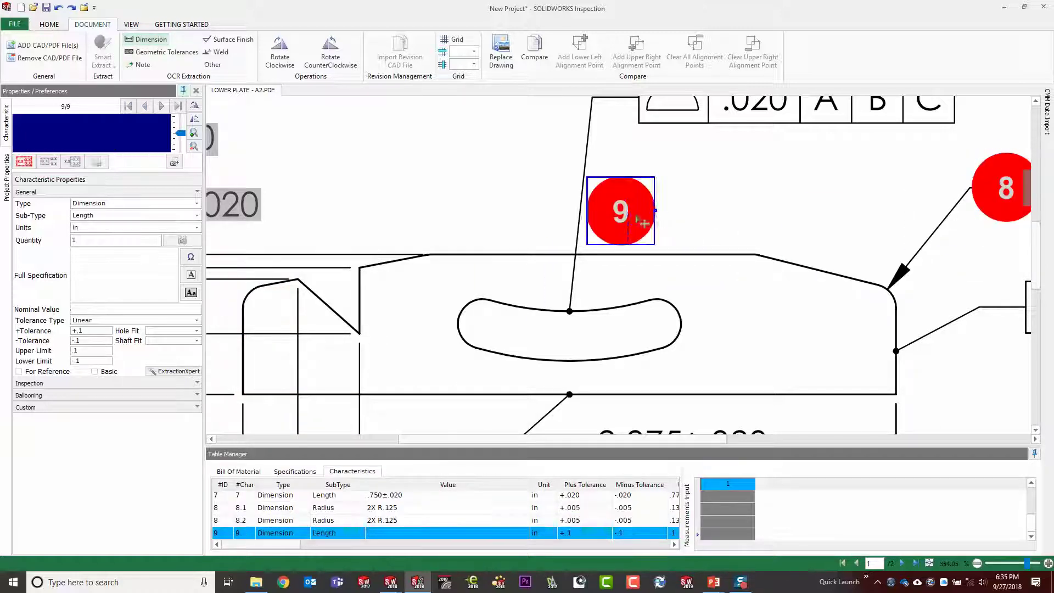
pyautogui.moveTo(643, 223); pyautogui.dragTo(1019, 195)
# Extract the 3.206 +.003/-.004, 2.875±.020 and 3.503/3.496 length dimensions below the front view as characteristics.
pyautogui.scroll(-3, 637, 229)
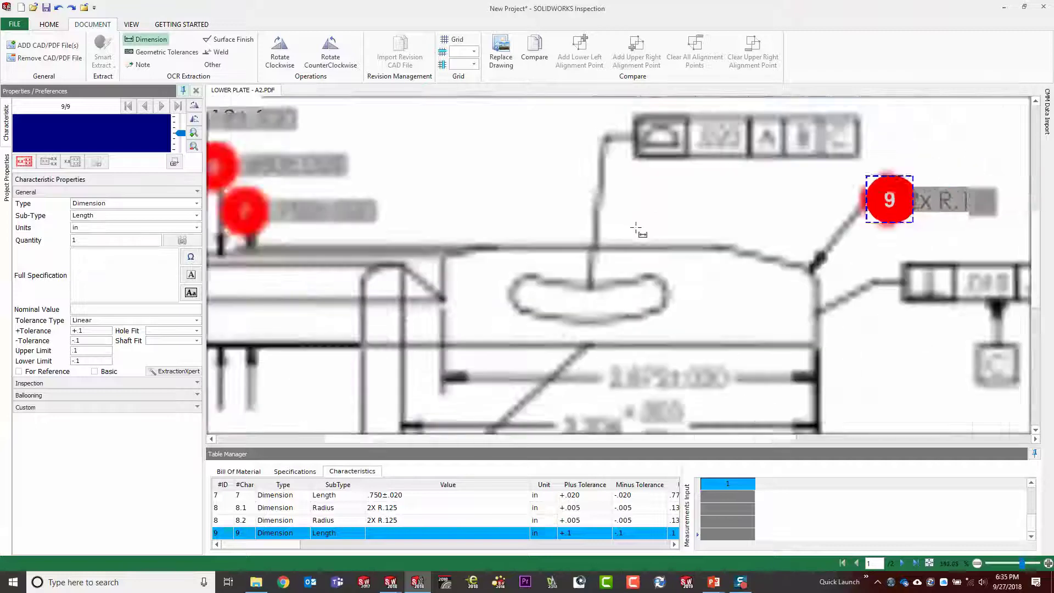
pyautogui.scroll(-2, 635, 229)
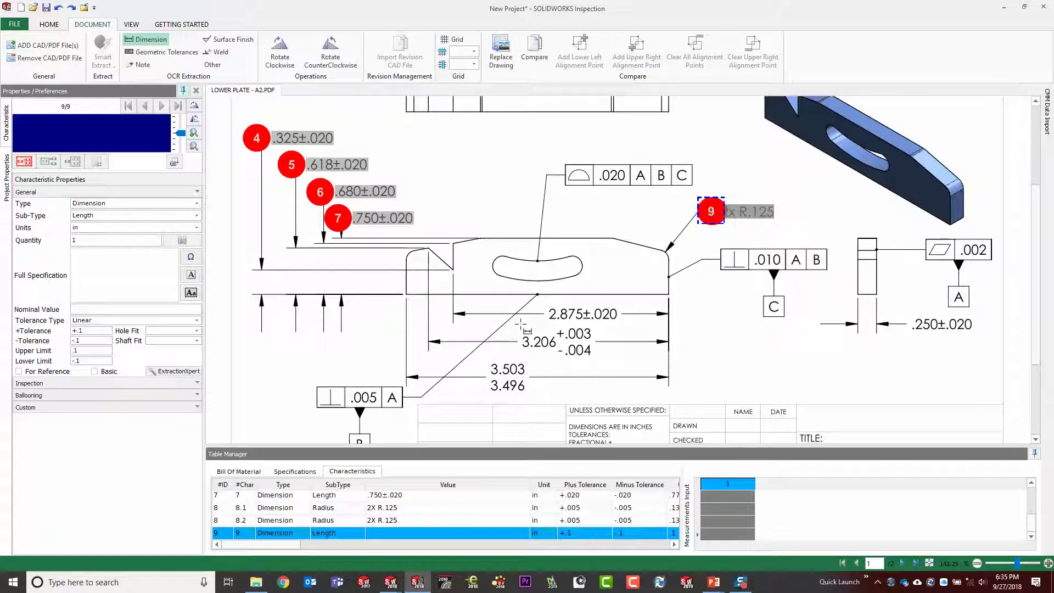
pyautogui.moveTo(520, 323); pyautogui.dragTo(596, 360)
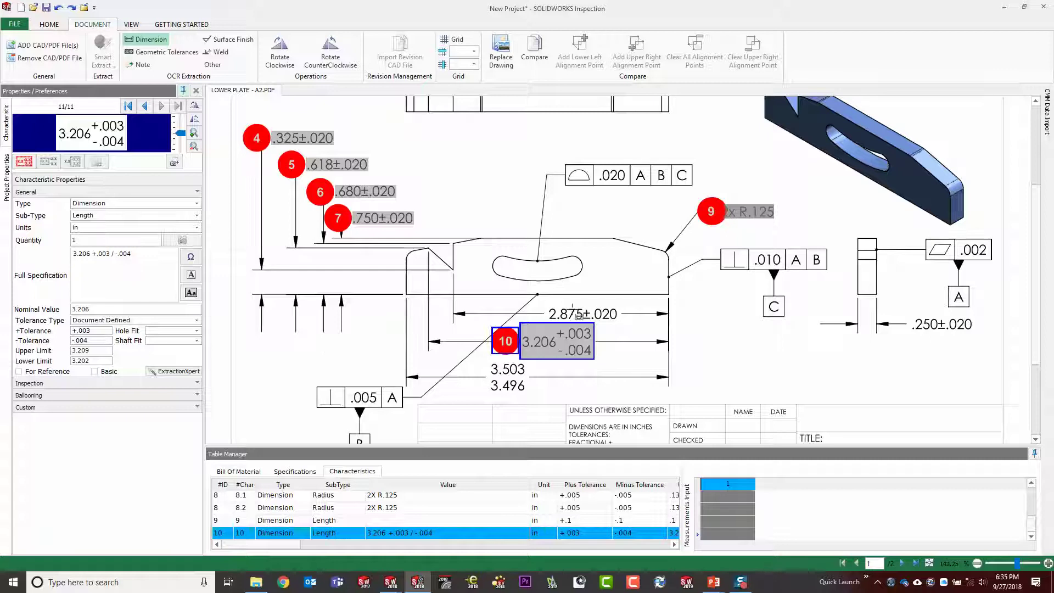
pyautogui.moveTo(549, 302); pyautogui.dragTo(624, 329)
pyautogui.moveTo(489, 360); pyautogui.dragTo(530, 399)
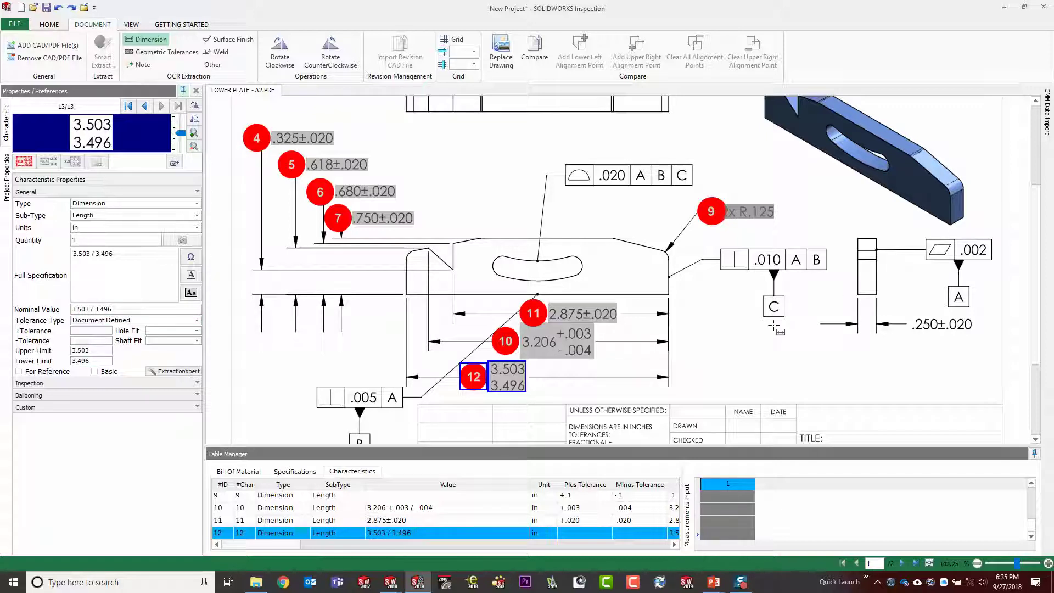
# Extract the slot's .020 A B C profile control frame as a geometric tolerance characteristic.
pyautogui.click(162, 51)
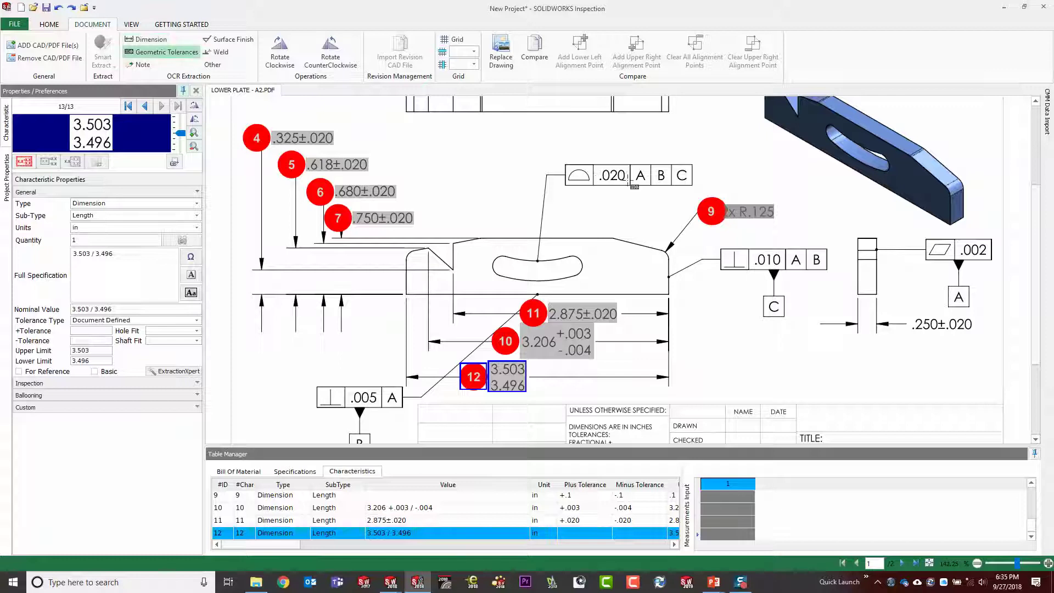
pyautogui.moveTo(562, 160); pyautogui.dragTo(698, 193)
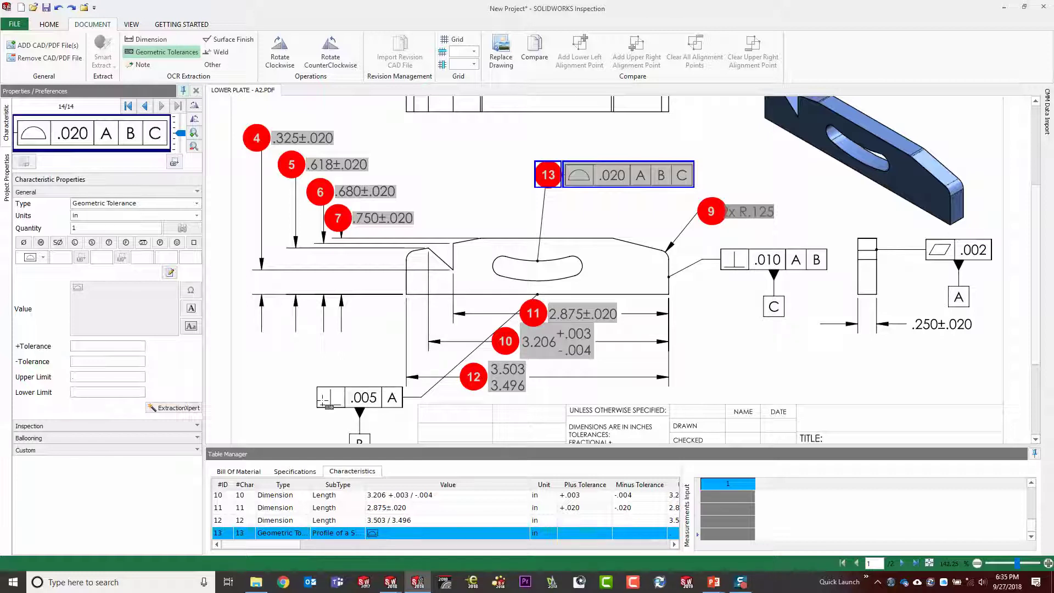
pyautogui.press('Escape')
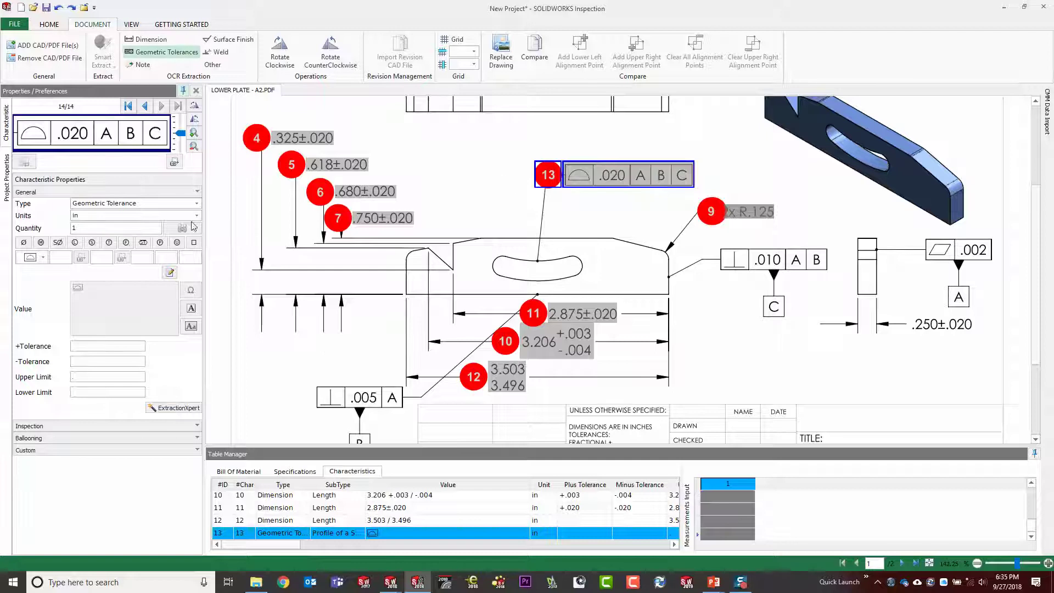
# Complete the profile tolerance's control frame with datums A, B and C and a tolerance value of 0.20.
pyautogui.click(140, 260)
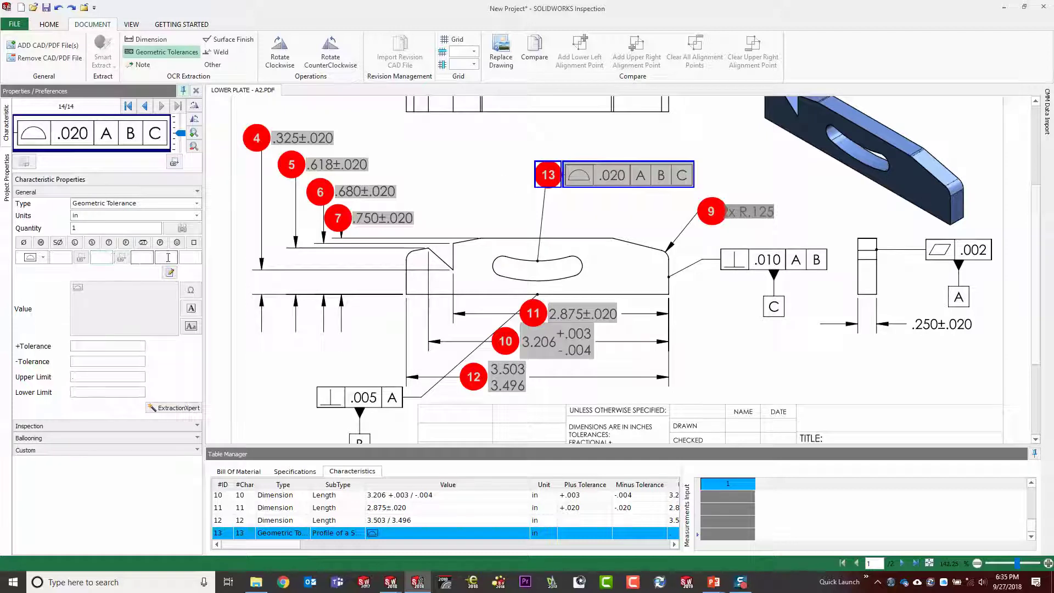
pyautogui.click(175, 256)
pyautogui.write('B')
pyautogui.click(194, 257)
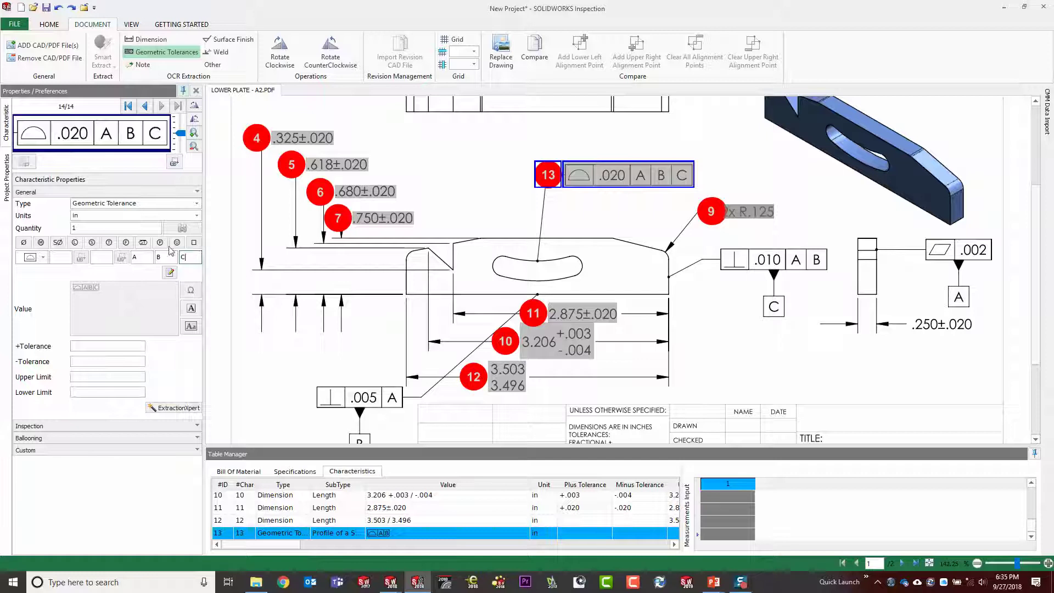
pyautogui.write('C')
pyautogui.click(60, 256)
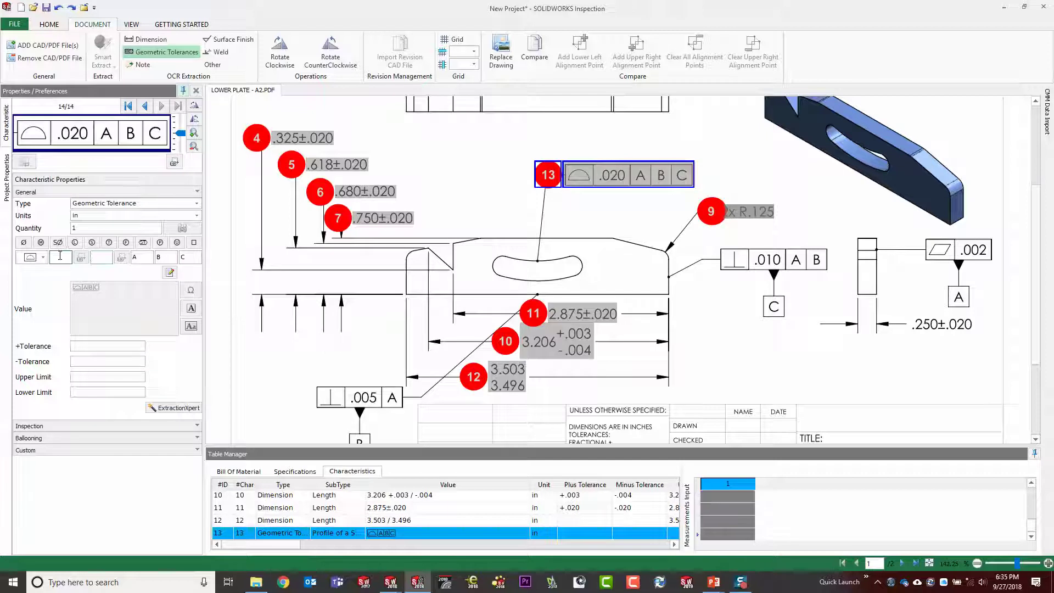
pyautogui.write('0.20')
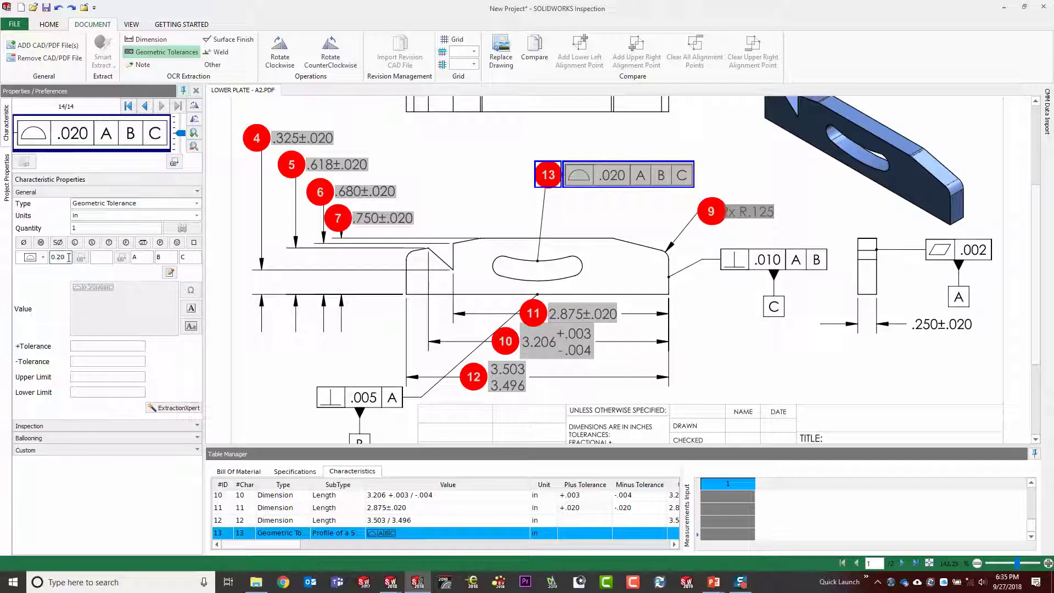
pyautogui.click(107, 258)
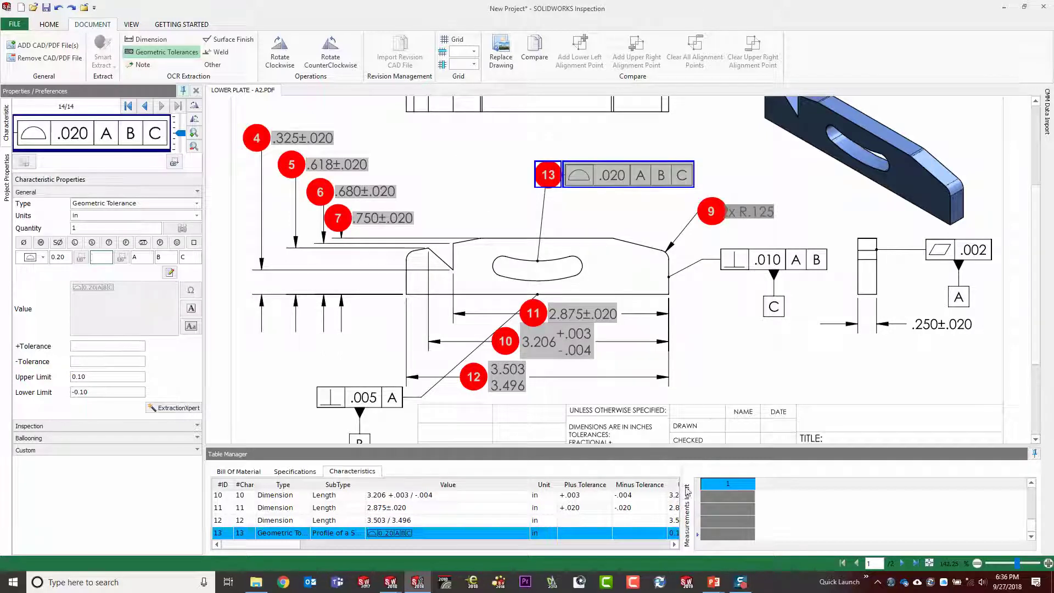
# Enlarge the characteristics table and sort it by plus tolerance, upper limit, type and finally value.
pyautogui.moveTo(684, 491); pyautogui.dragTo(906, 489)
pyautogui.moveTo(788, 449); pyautogui.dragTo(788, 314)
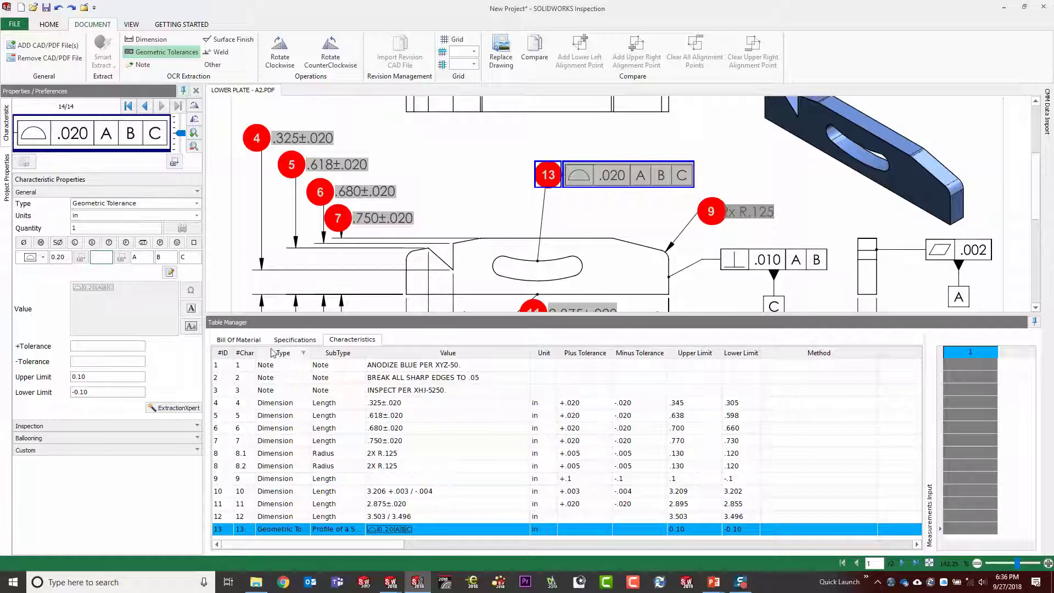
pyautogui.click(592, 353)
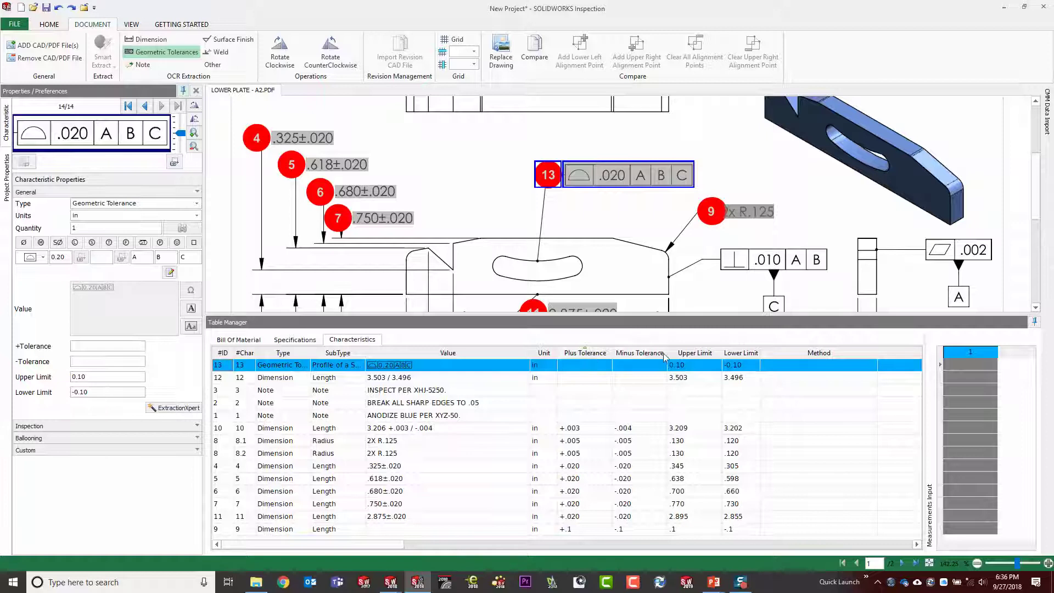
pyautogui.click(695, 354)
pyautogui.click(282, 353)
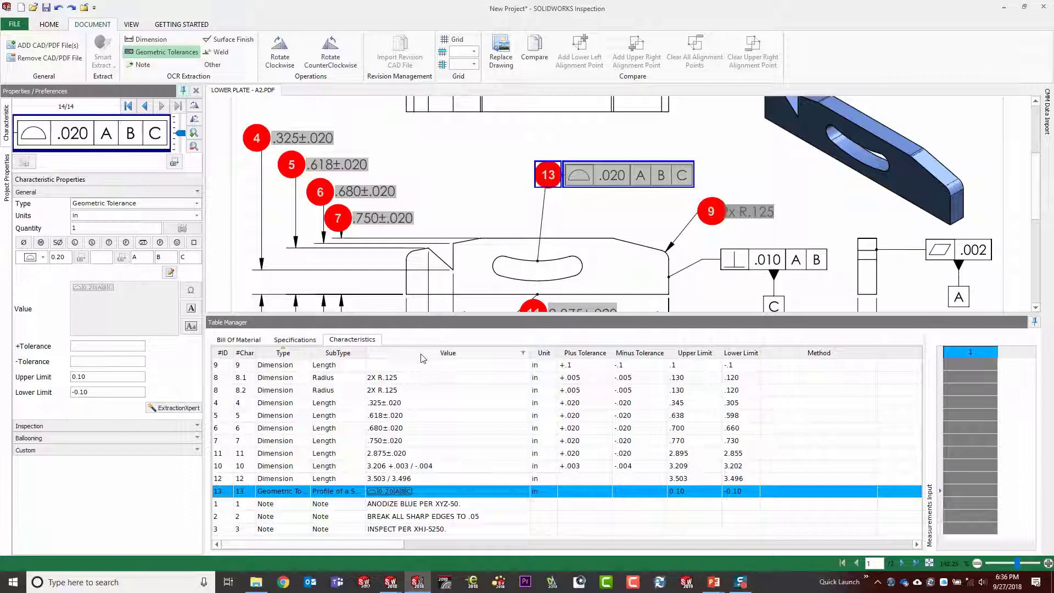
pyautogui.click(448, 353)
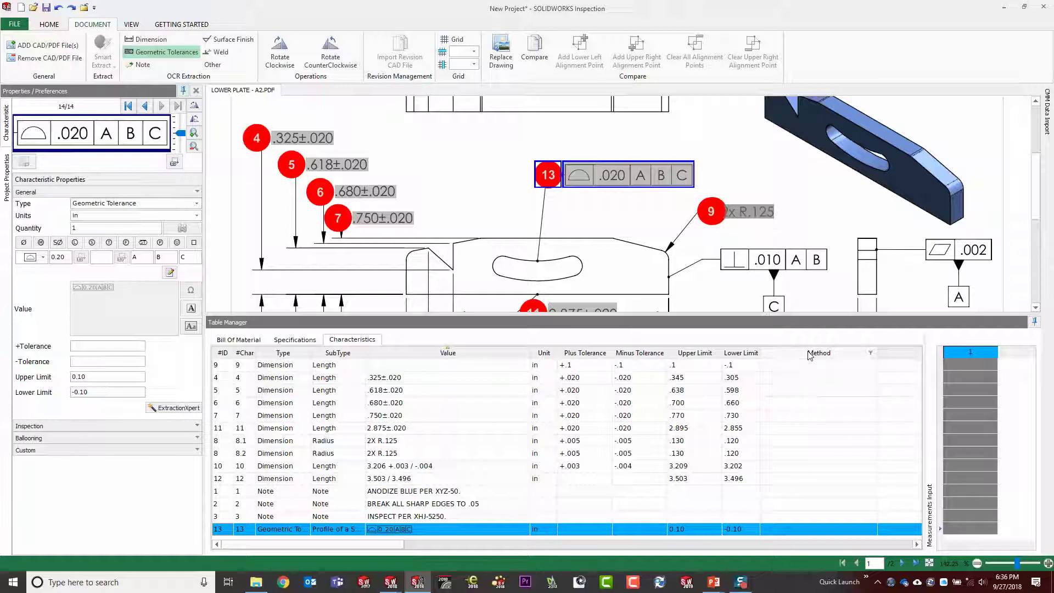
pyautogui.press('Escape')
# Set the inspection method of the .325±.020 dimension to CMM.
pyautogui.click(303, 141)
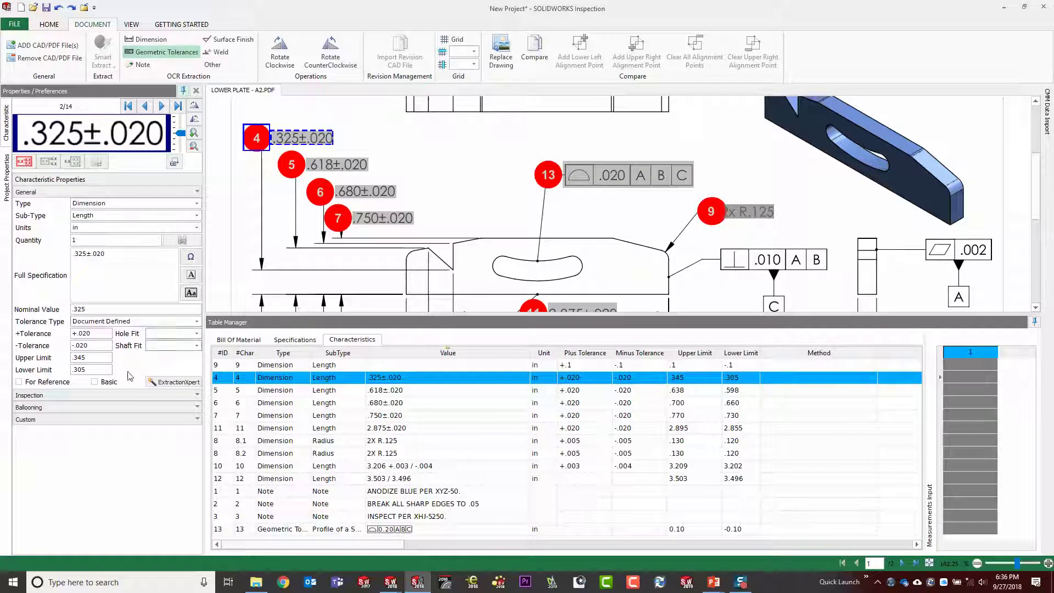
pyautogui.click(196, 395)
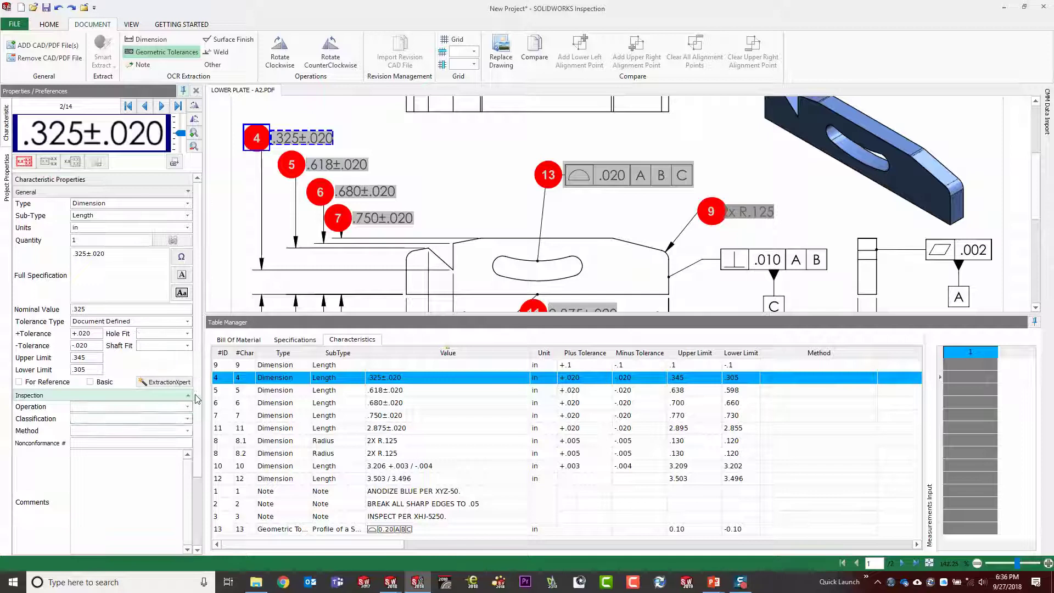
pyautogui.click(188, 431)
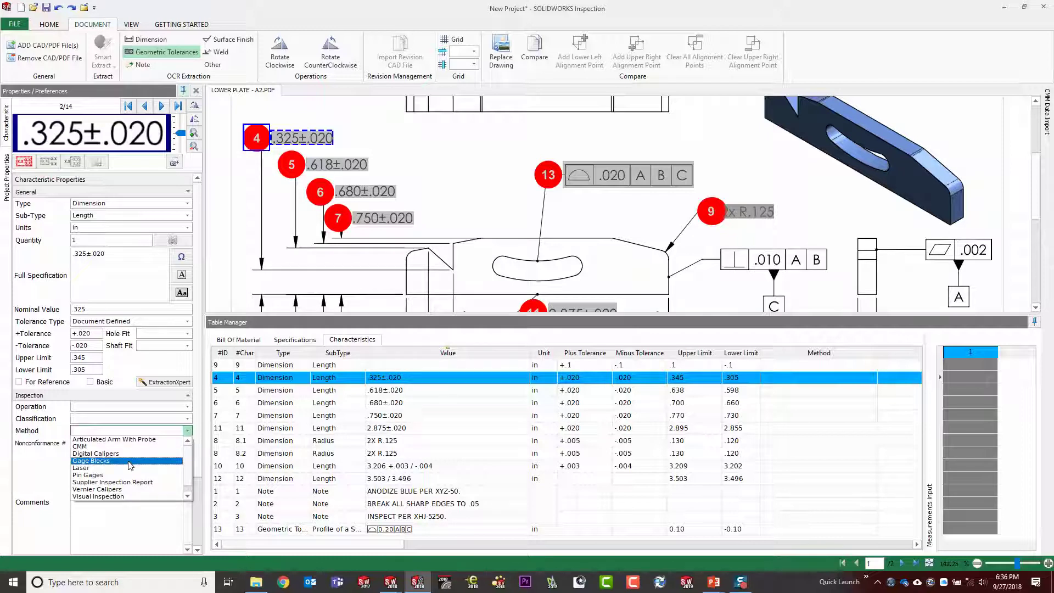
pyautogui.click(110, 446)
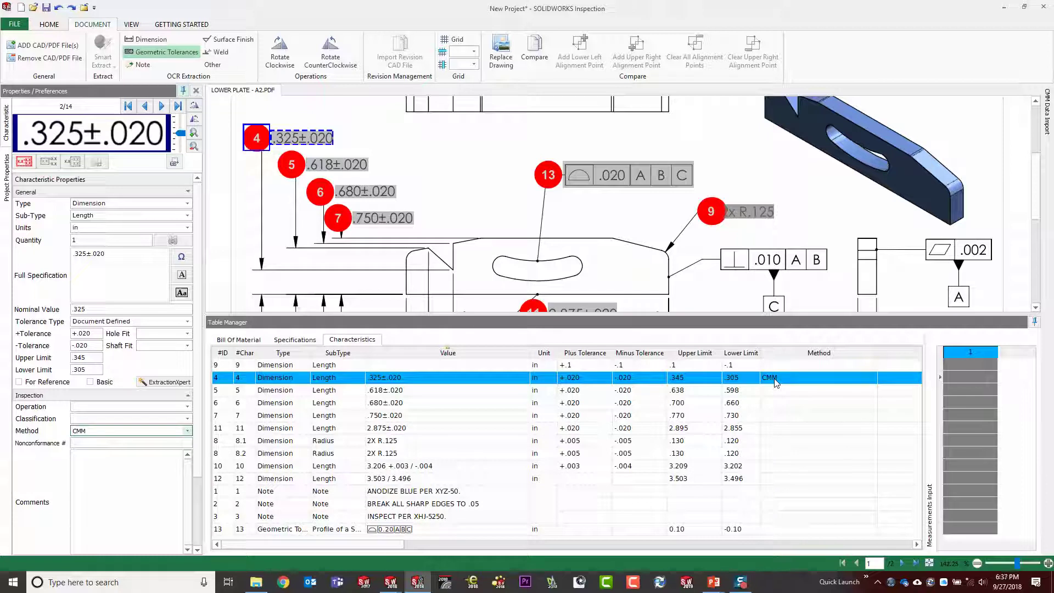
# Assign CMM as the inspection method for the .618±.020 dimension.
pyautogui.click(354, 171)
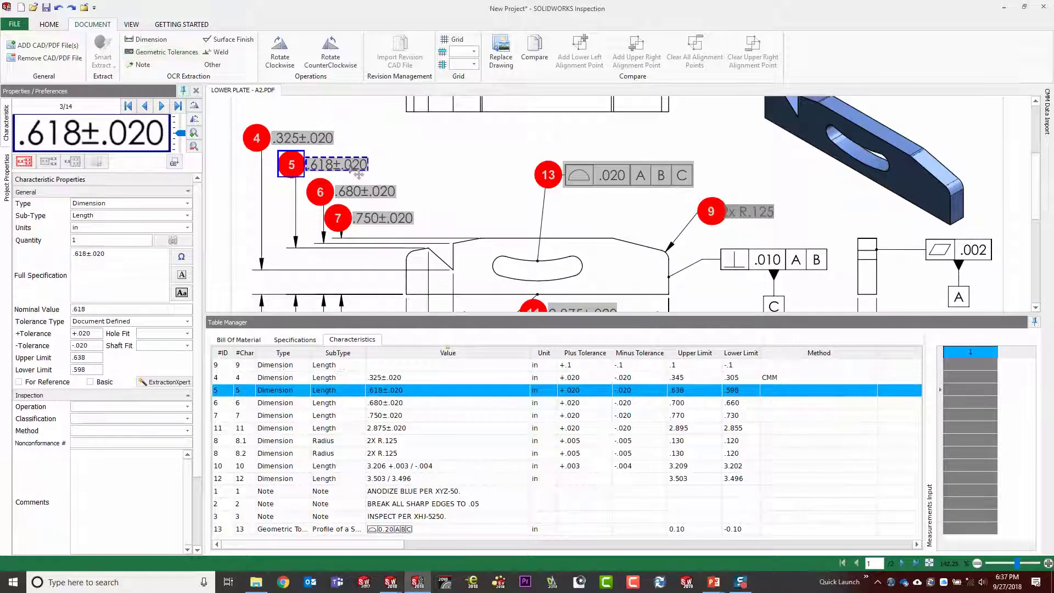
pyautogui.click(188, 431)
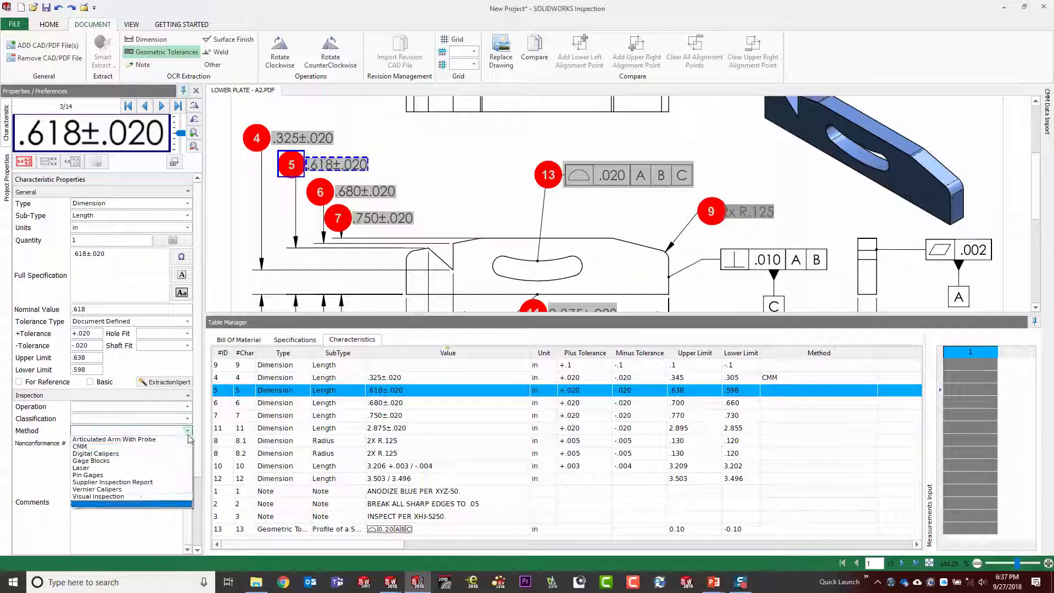
pyautogui.click(124, 451)
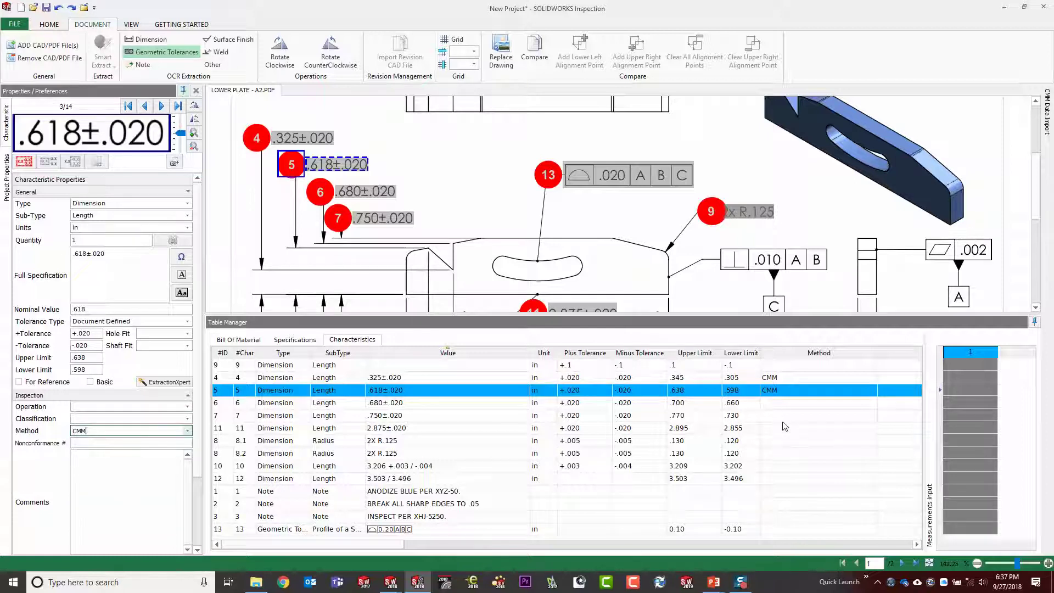
# Assign Laser as the inspection method for both 2X R.125 radius characteristics and the 3.206 +.003/-.004 length dimension together.
pyautogui.moveTo(784, 441); pyautogui.dragTo(638, 471)
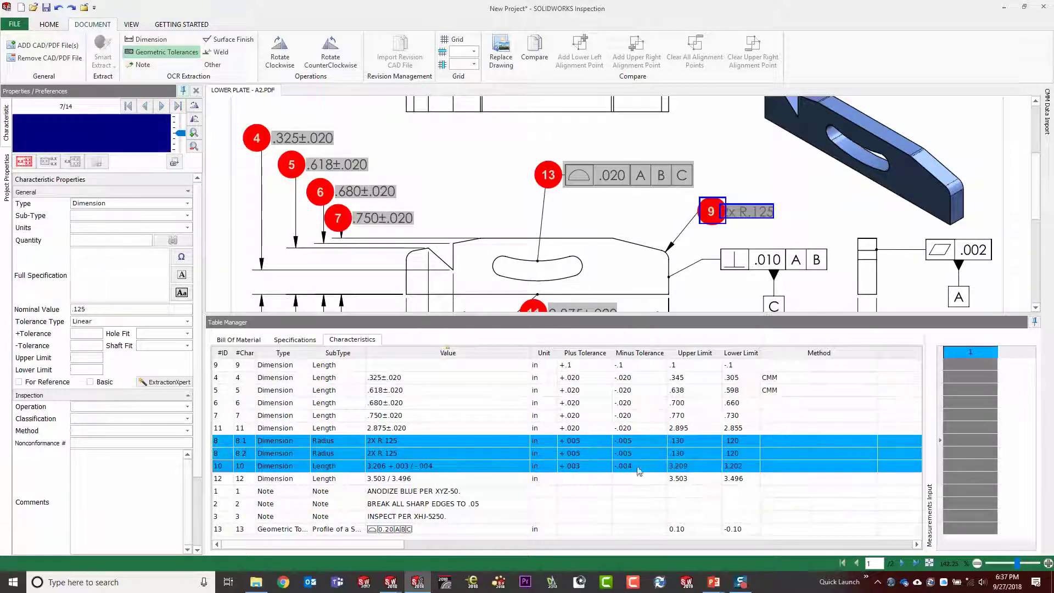
pyautogui.click(188, 430)
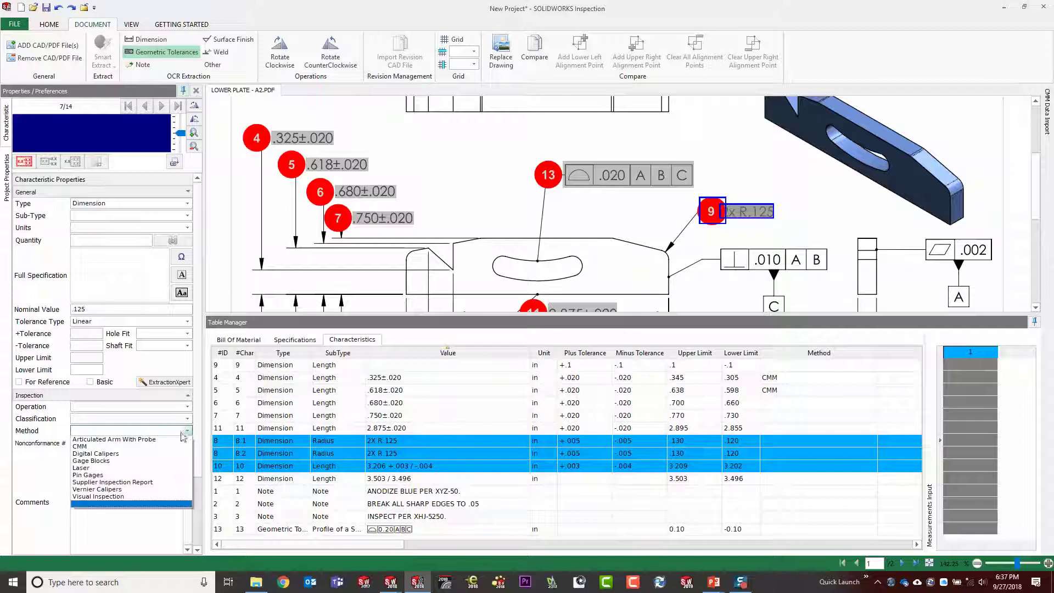
pyautogui.click(129, 468)
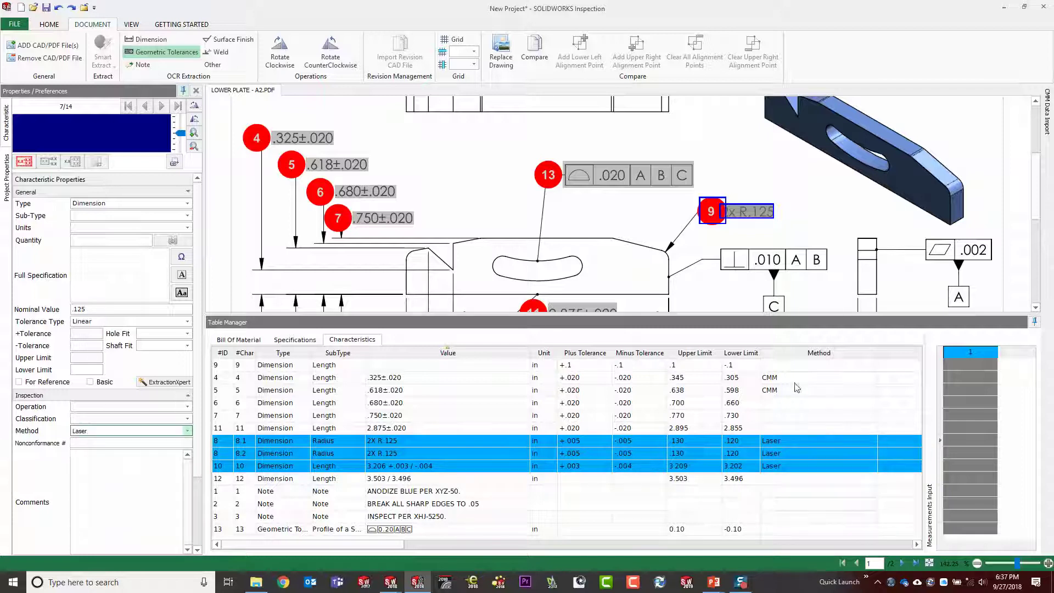
pyautogui.rightClick(787, 354)
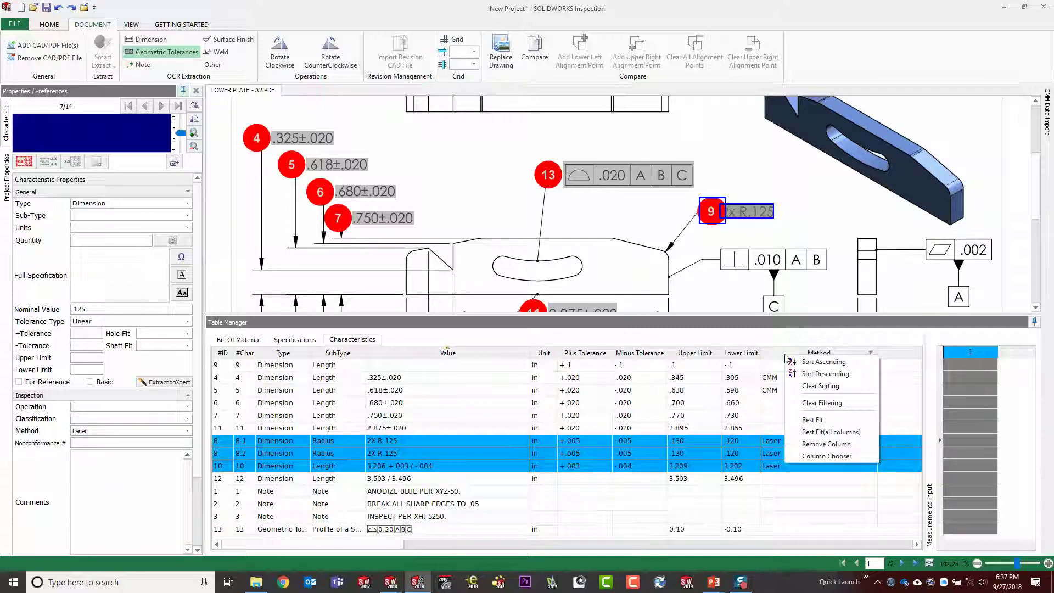
pyautogui.rightClick(672, 403)
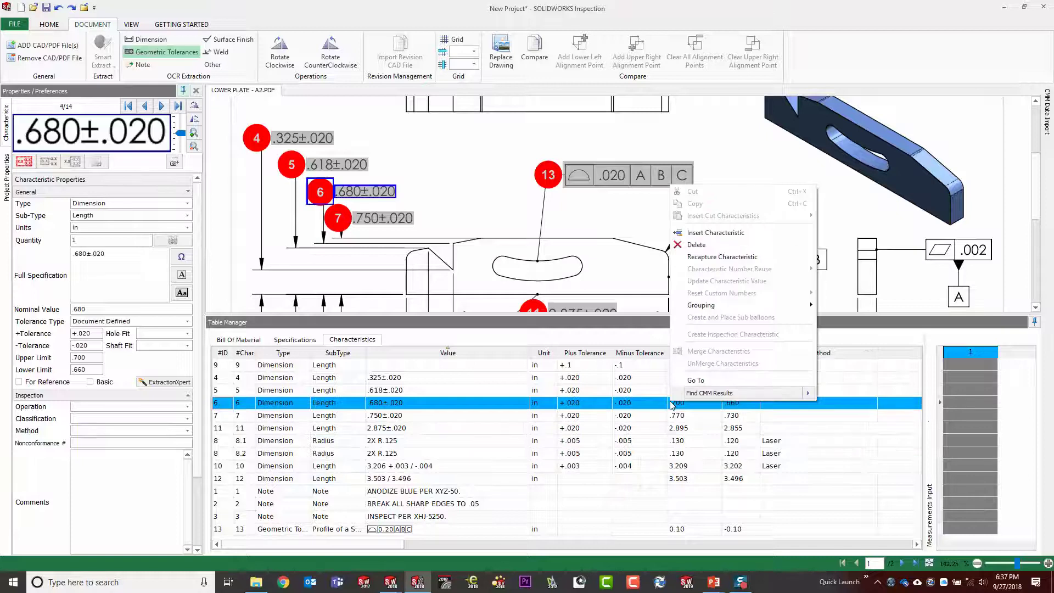
pyautogui.moveTo(789, 310)
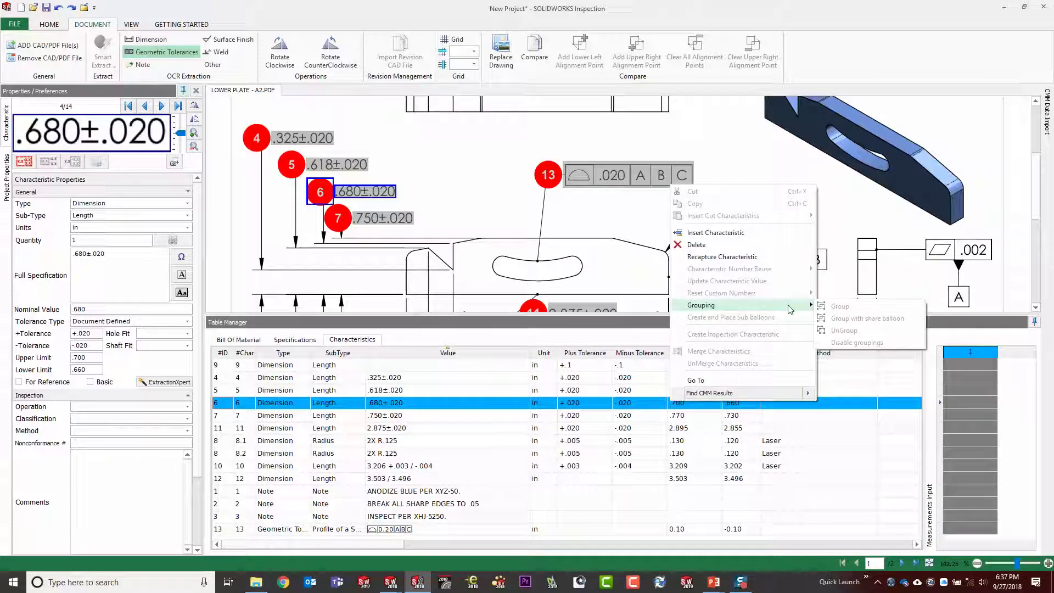
pyautogui.click(764, 486)
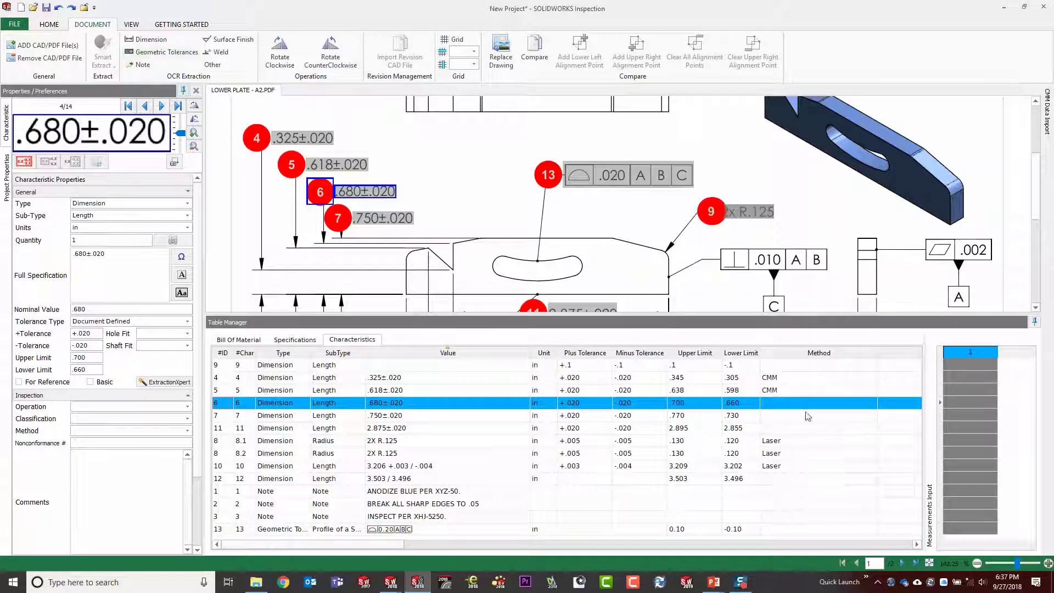
# Sort the characteristics table by inspection method in ascending order.
pyautogui.rightClick(785, 355)
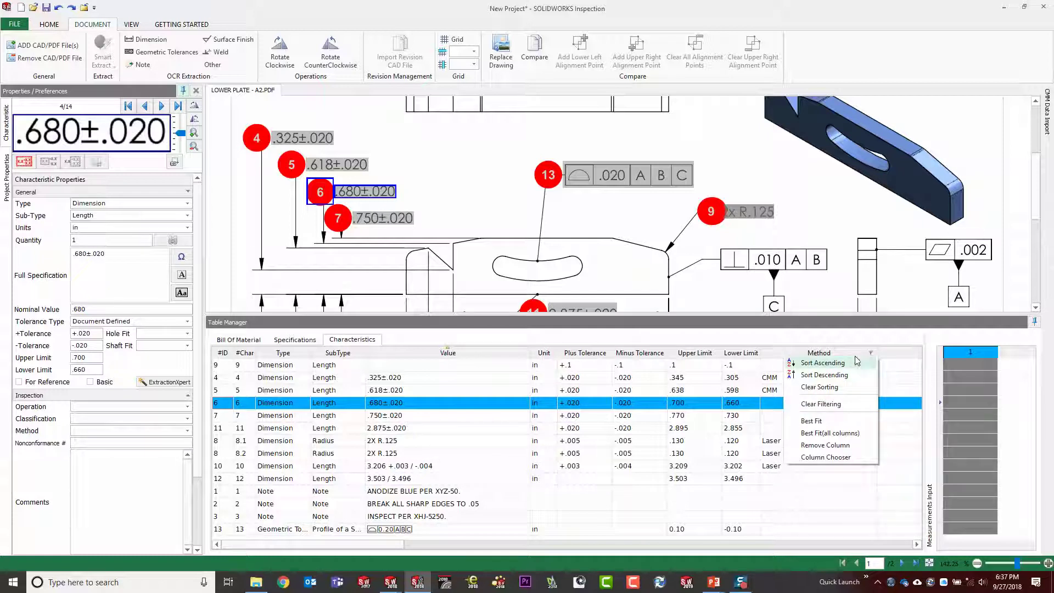
pyautogui.click(857, 363)
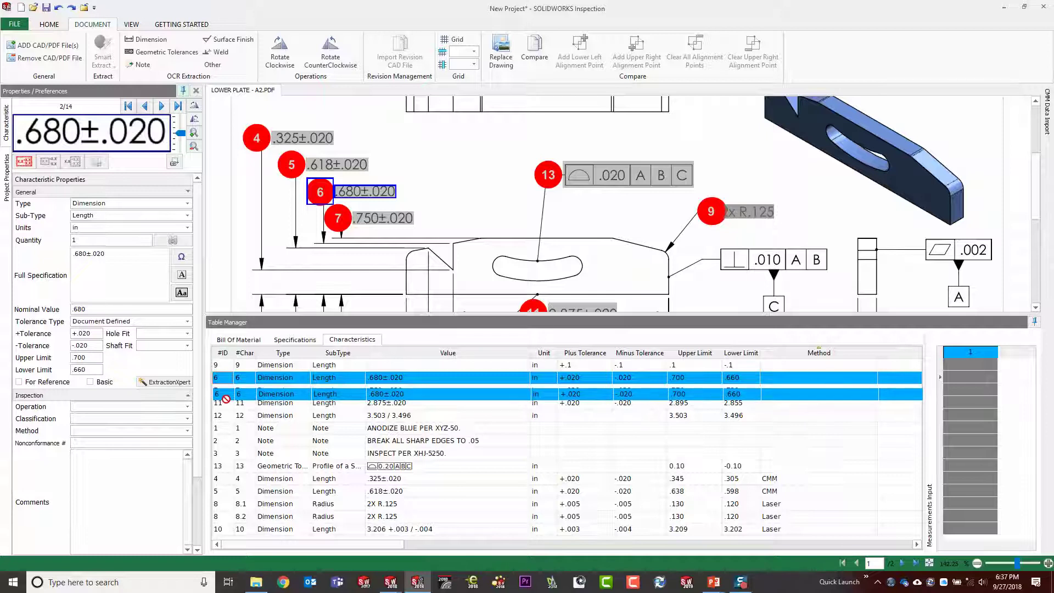
# Try to move the characteristic 6 row within the characteristics table, and sort the table by SubType.
pyautogui.moveTo(222, 390); pyautogui.dragTo(228, 365)
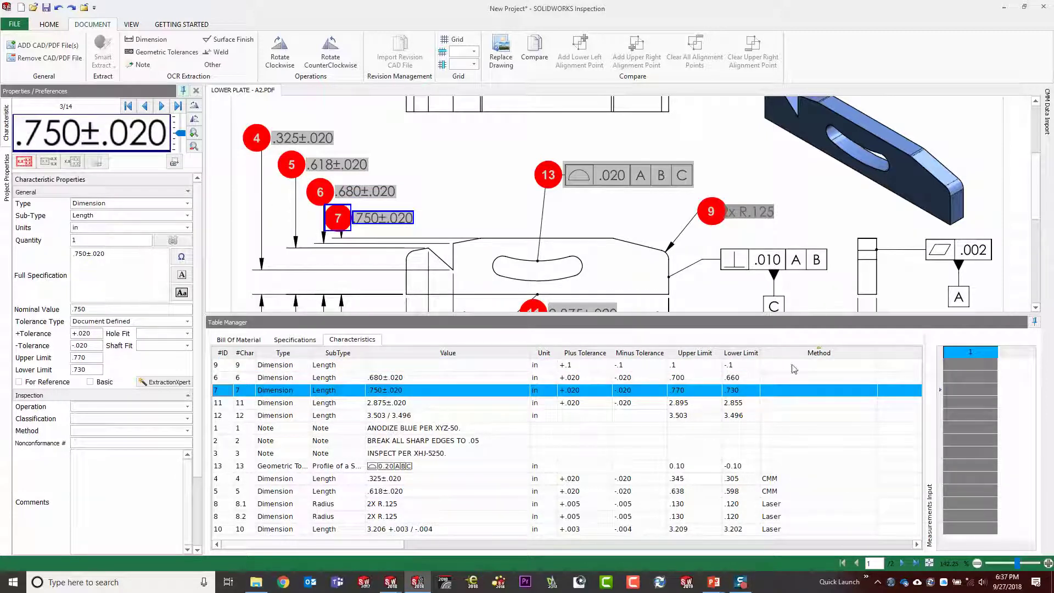
pyautogui.click(247, 366)
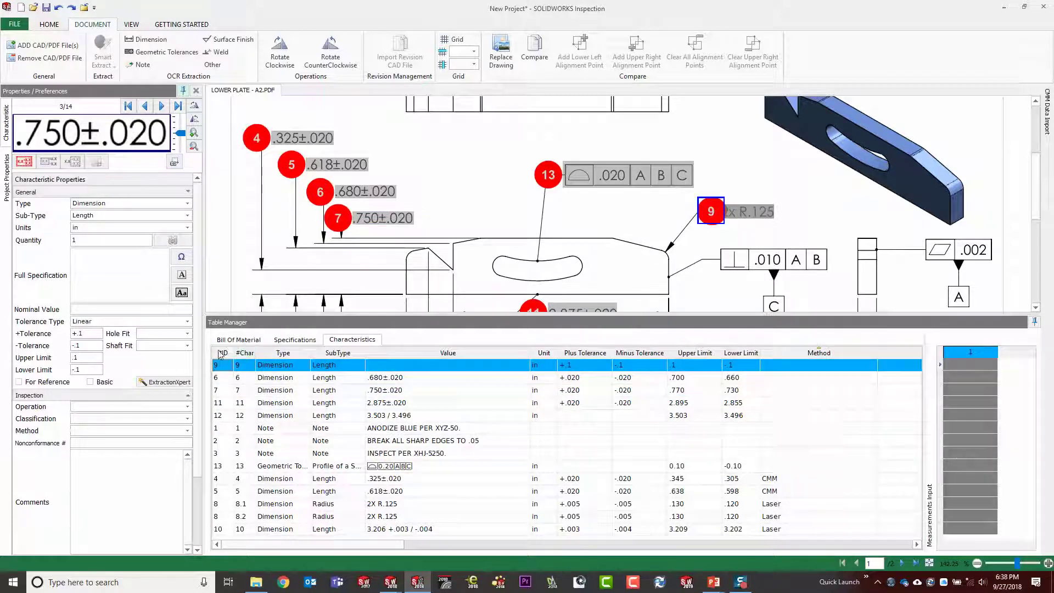
pyautogui.click(236, 340)
pyautogui.click(345, 340)
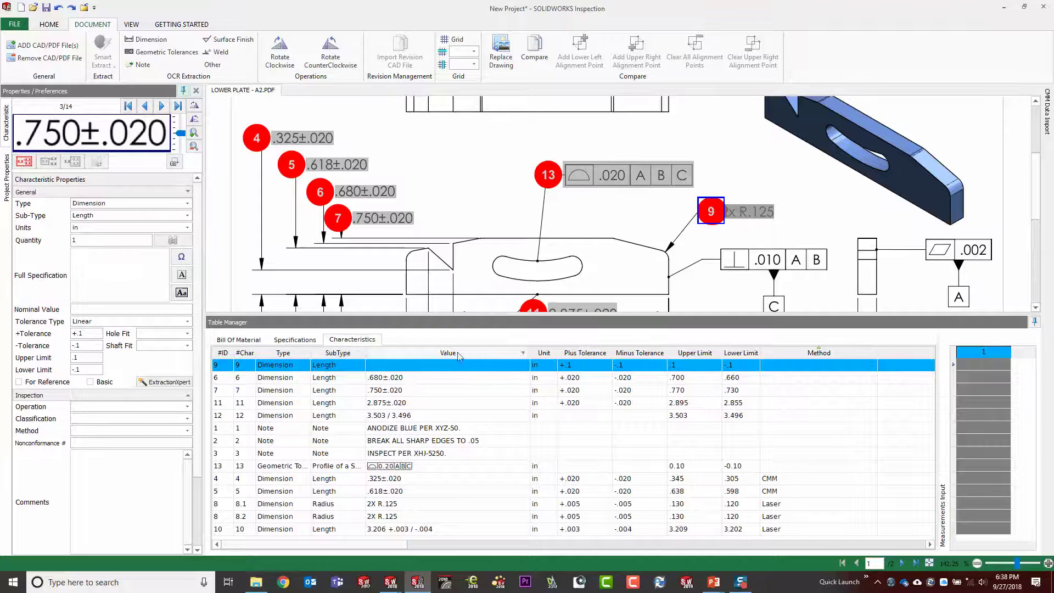
pyautogui.click(343, 354)
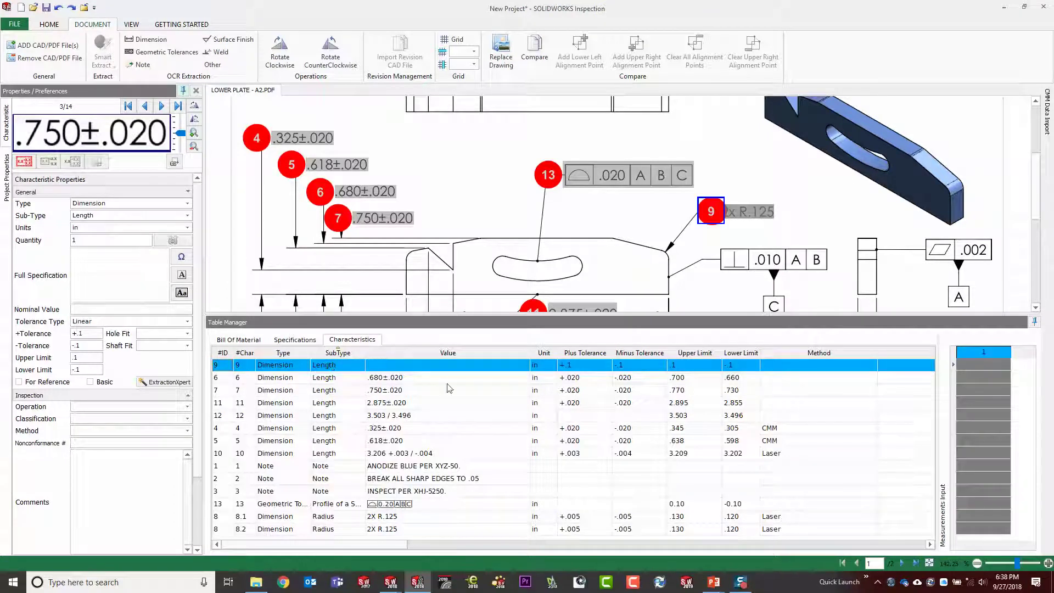
# Hide the extracted annotations on the drawing and show all annotations again.
pyautogui.click(49, 24)
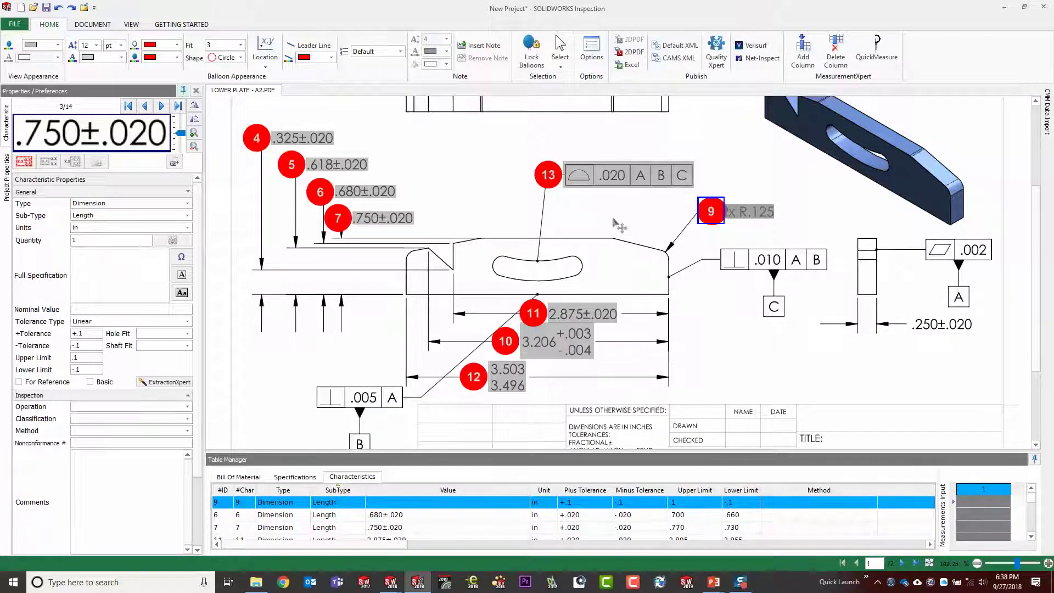
pyautogui.scroll(-3, 642, 221)
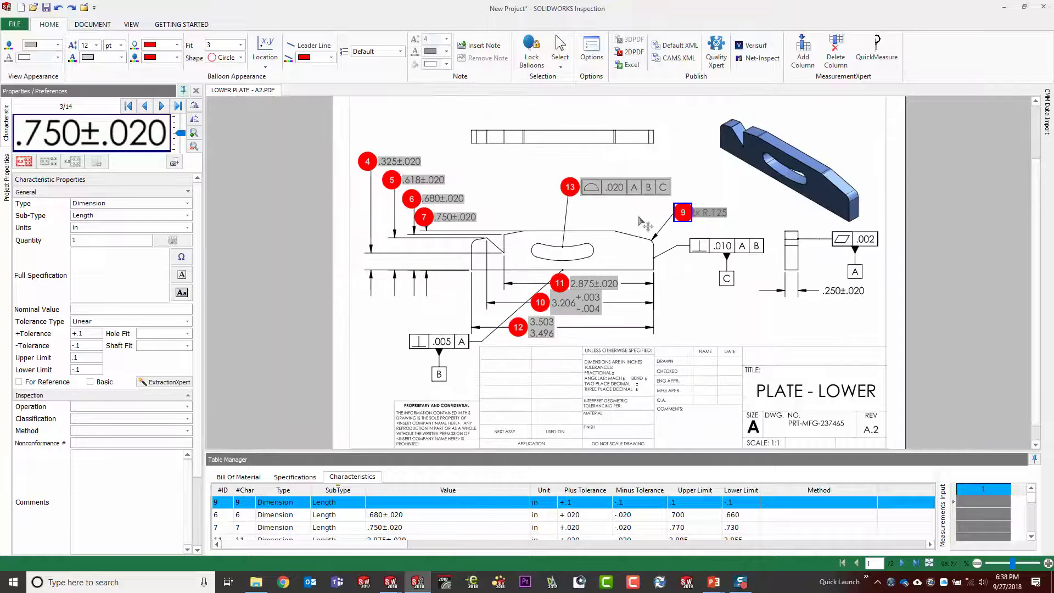
pyautogui.scroll(1, 641, 221)
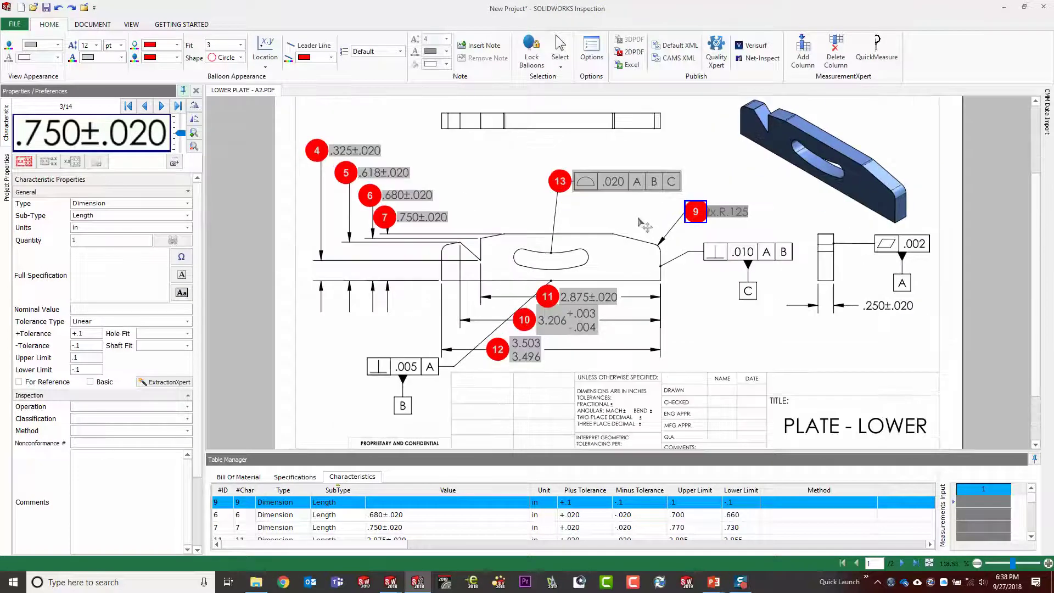
pyautogui.click(129, 25)
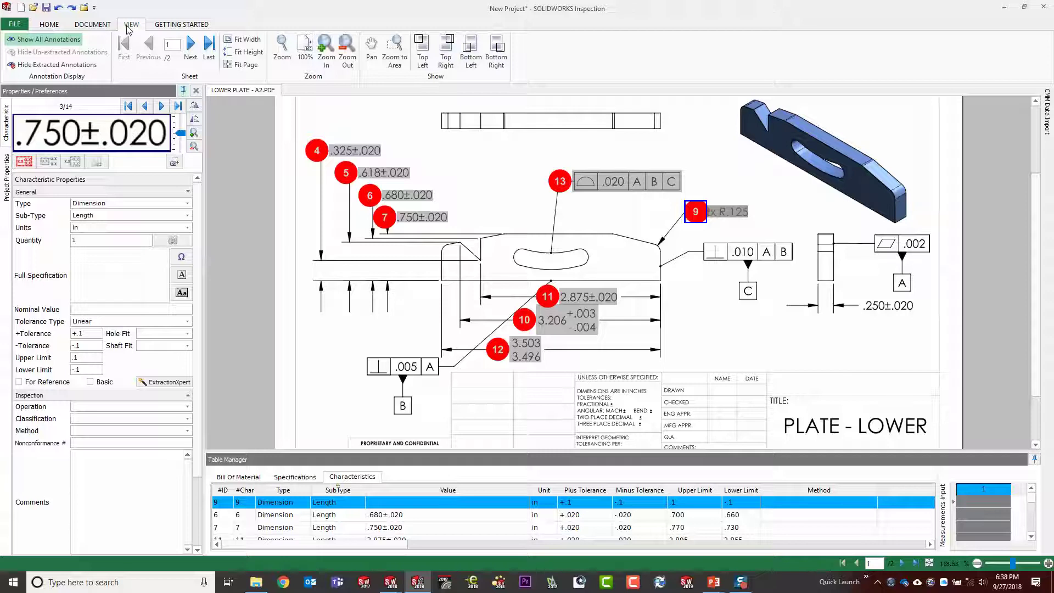
pyautogui.click(62, 64)
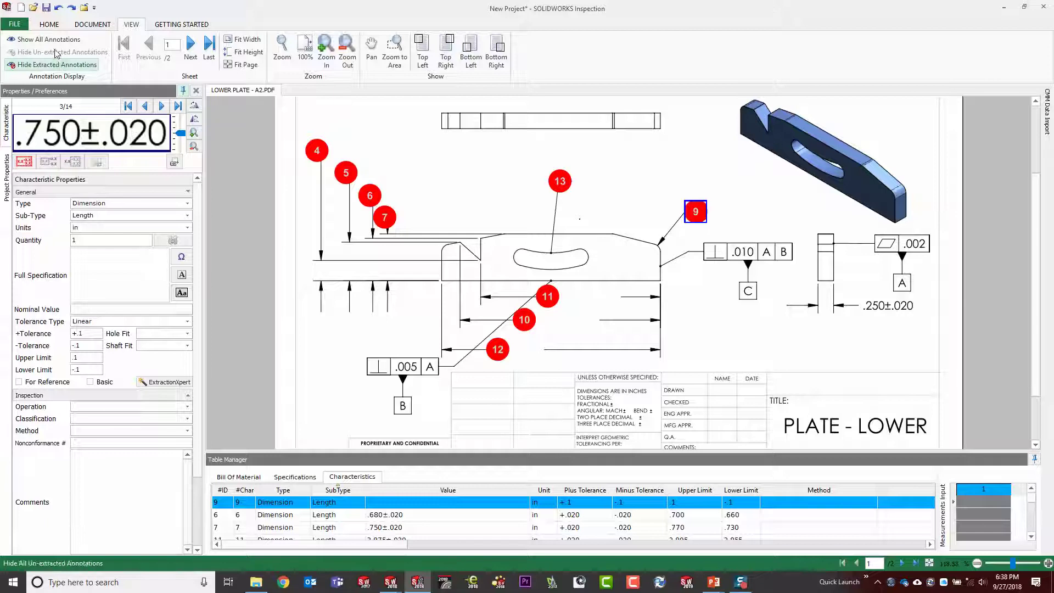
pyautogui.click(54, 43)
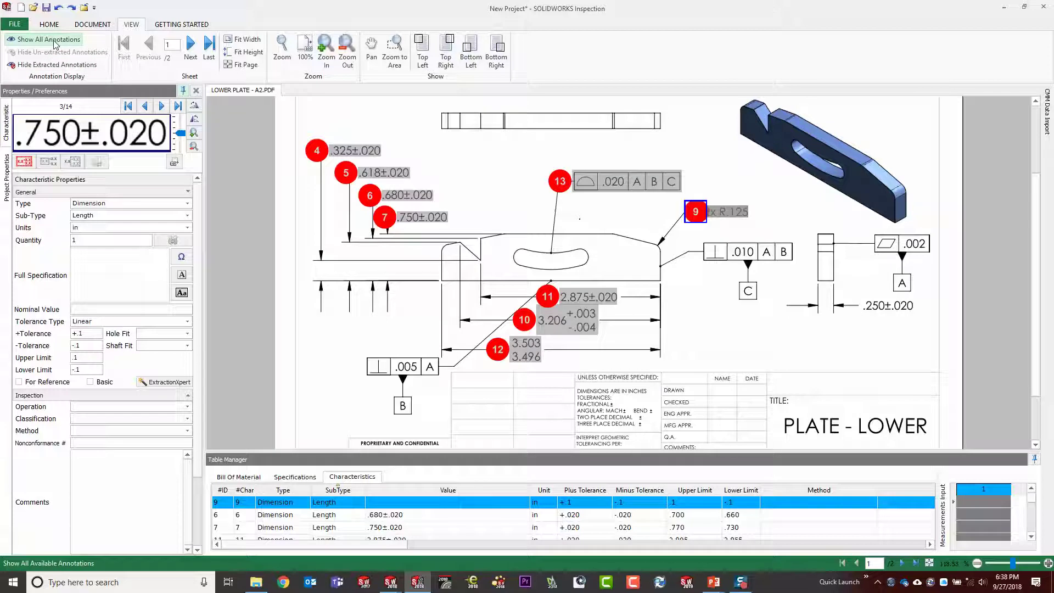
pyautogui.click(55, 65)
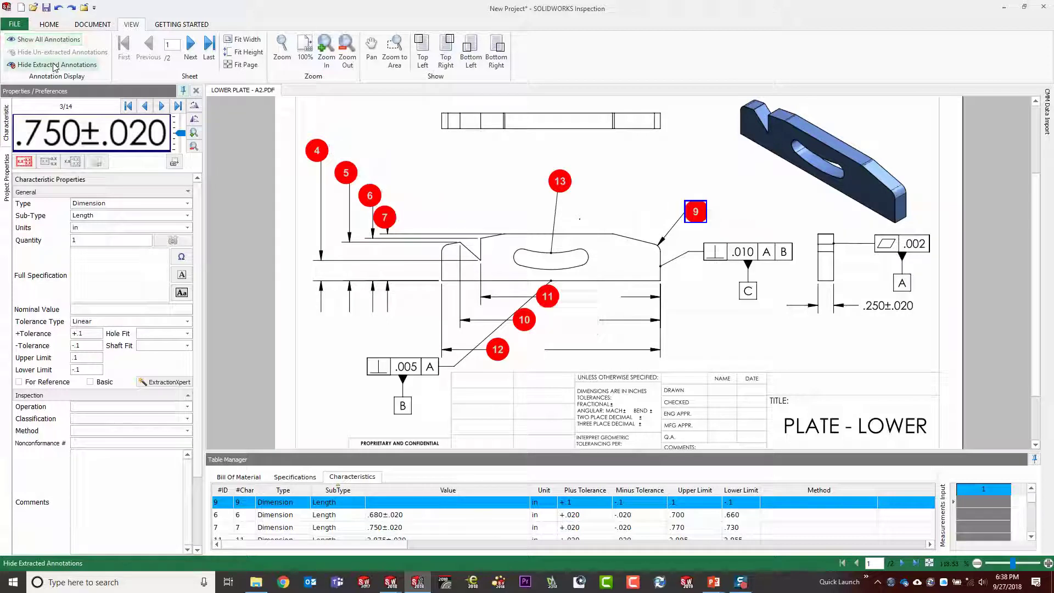
pyautogui.click(54, 40)
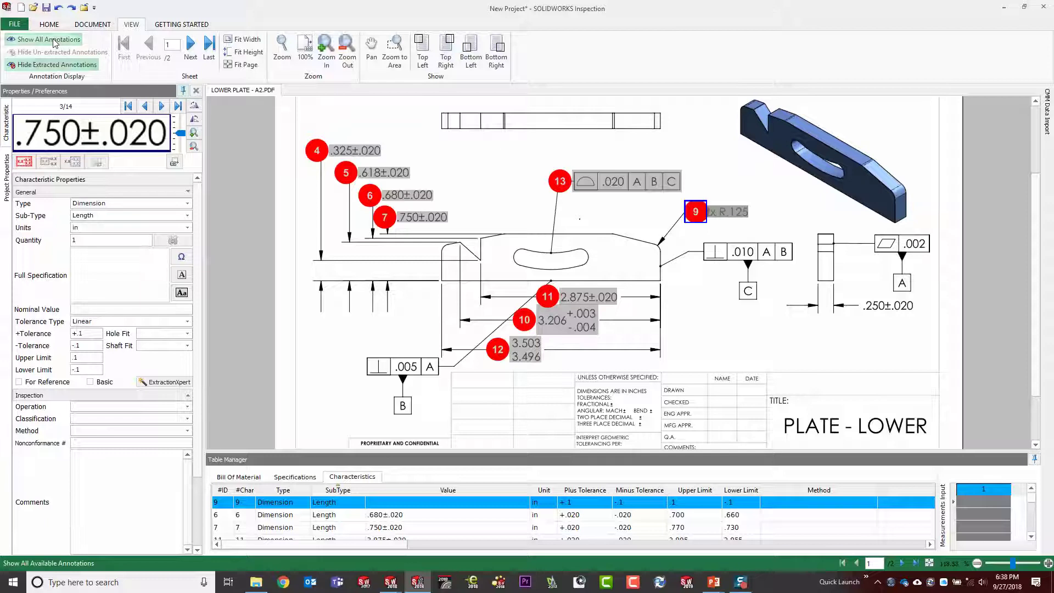
pyautogui.click(359, 119)
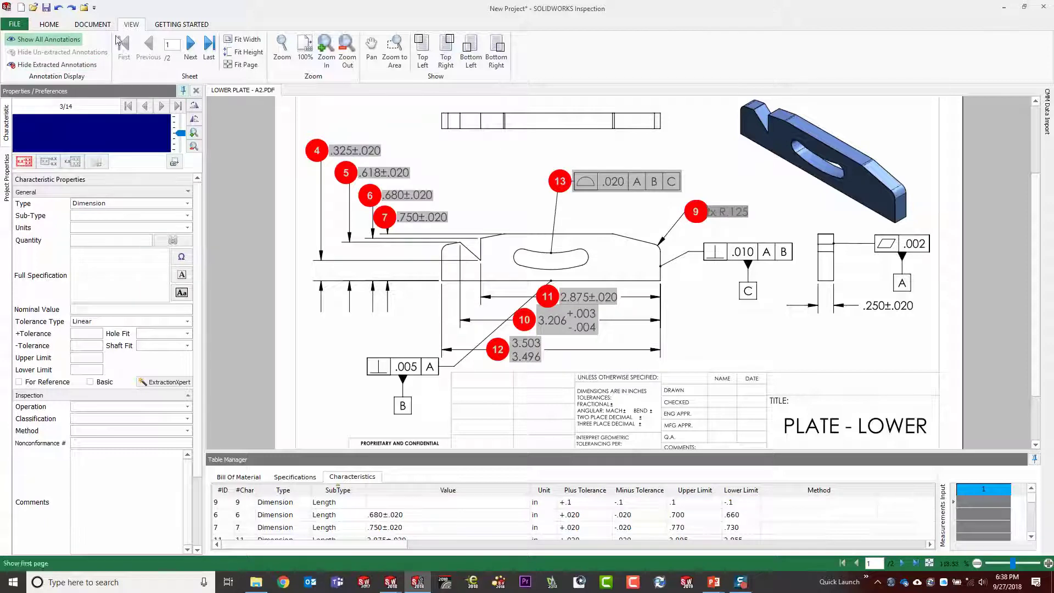
# Enlarge the Table Manager and widen its Measurements Input area.
pyautogui.click(94, 26)
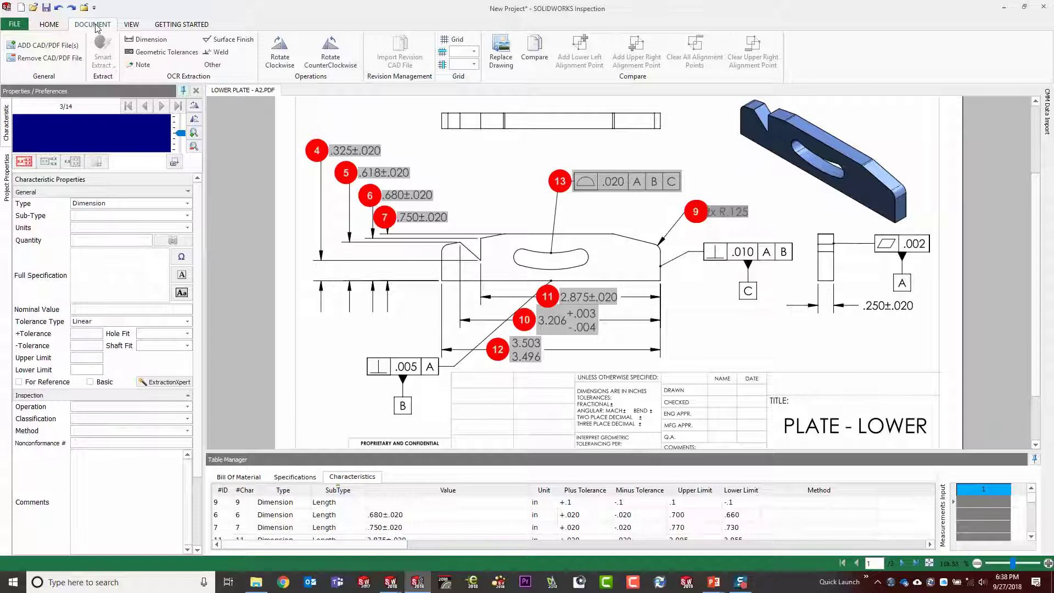
pyautogui.click(50, 25)
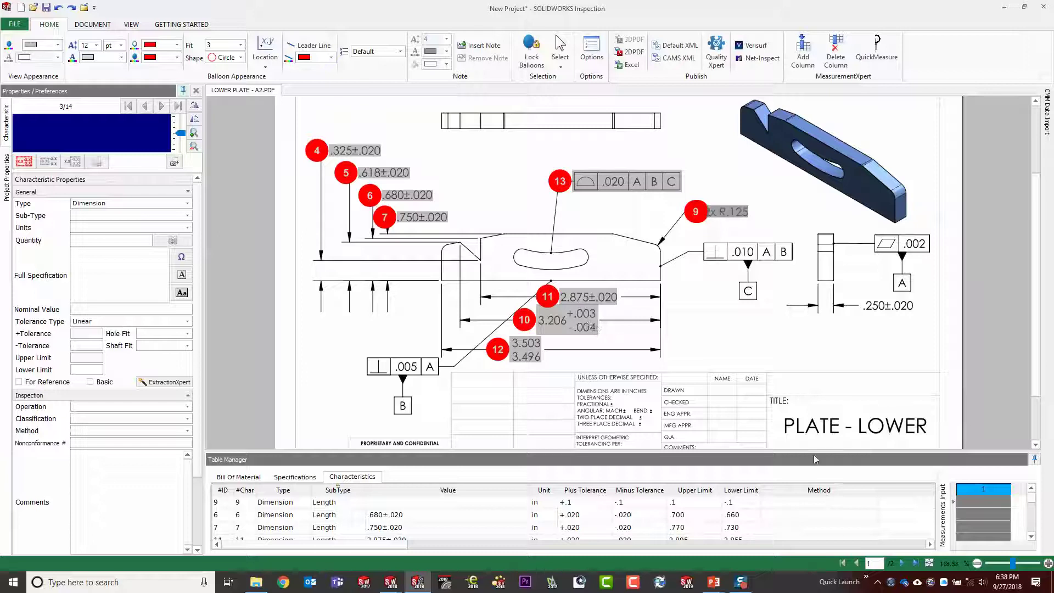
pyautogui.moveTo(818, 454); pyautogui.dragTo(813, 352)
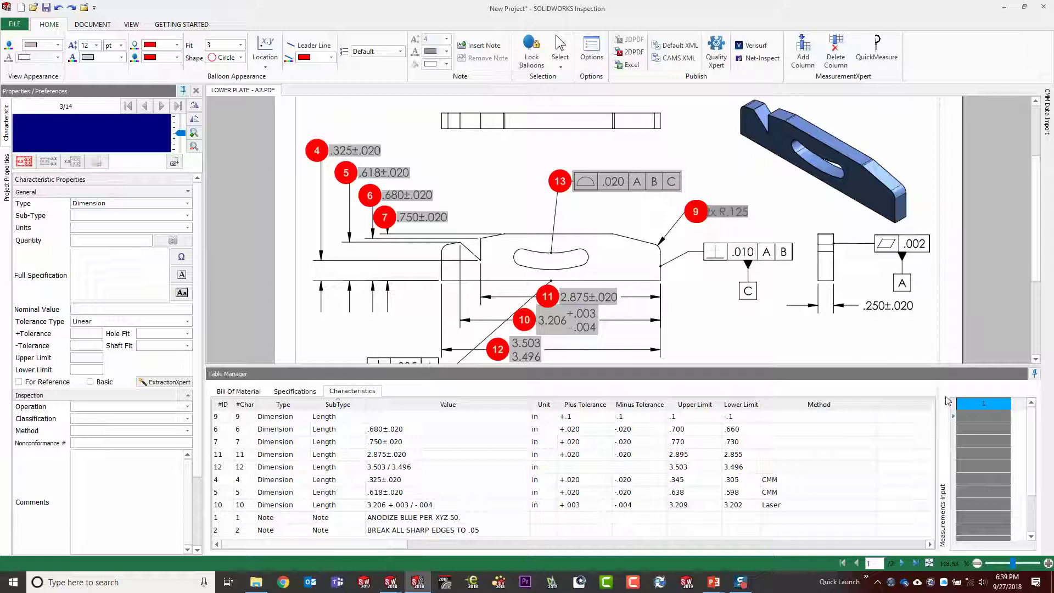
pyautogui.moveTo(940, 415); pyautogui.dragTo(838, 437)
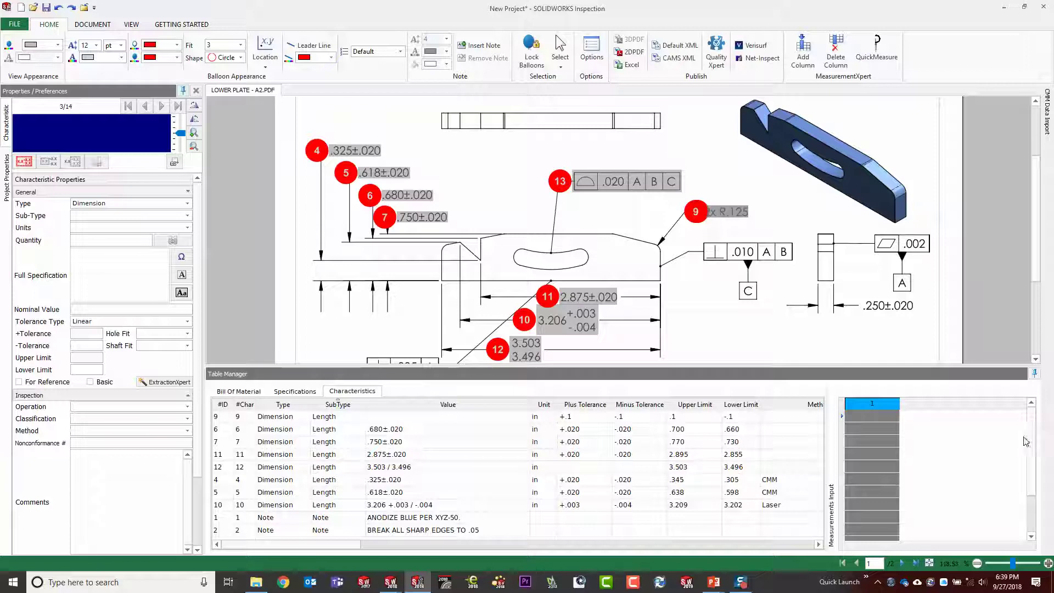
# Enter a measured value of .68 for characteristic 6, the .680±.020 length.
pyautogui.click(875, 443)
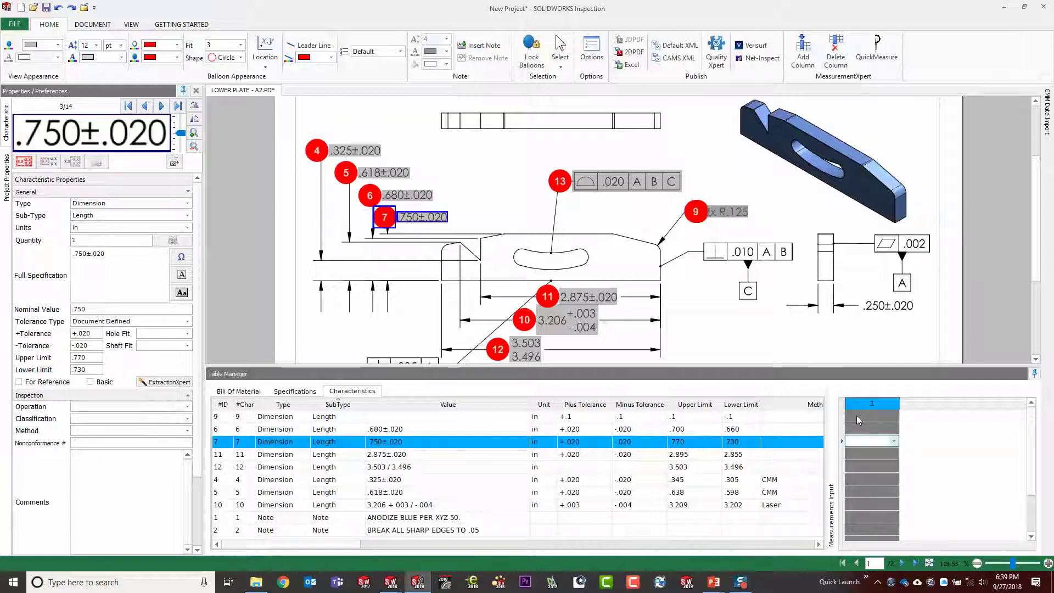
pyautogui.click(858, 424)
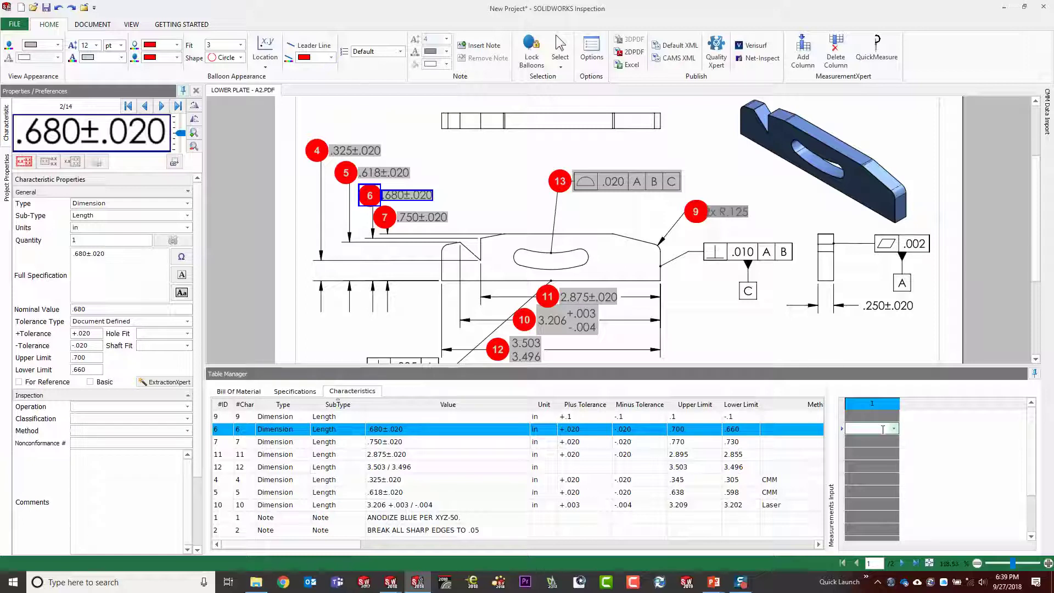
pyautogui.write('.68')
pyautogui.press('Return')
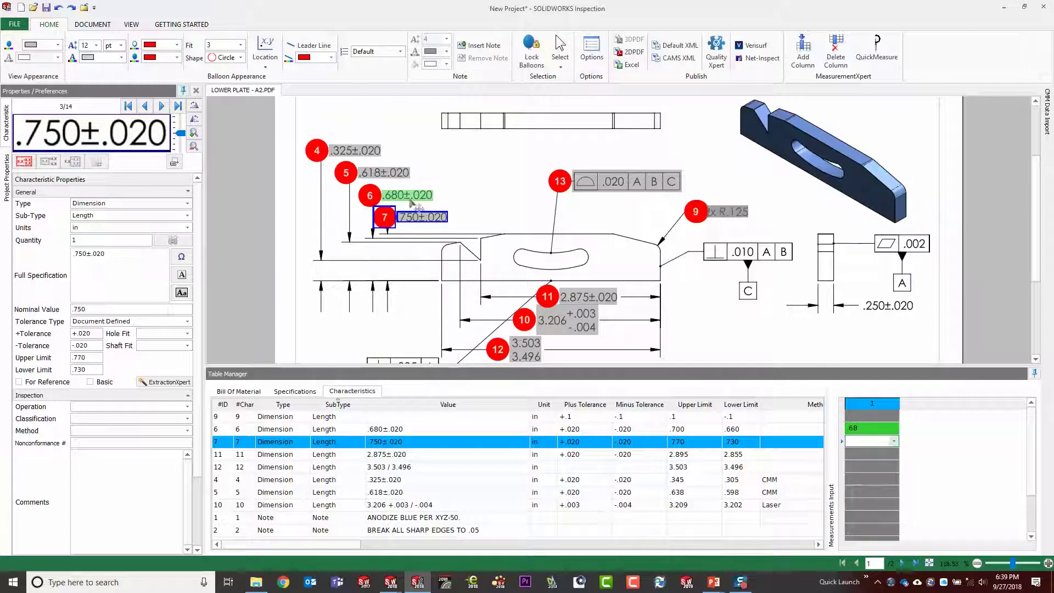
# Enter measured values of 2.9 for characteristic 11 and 3.496 for characteristic 12.
pyautogui.click(867, 457)
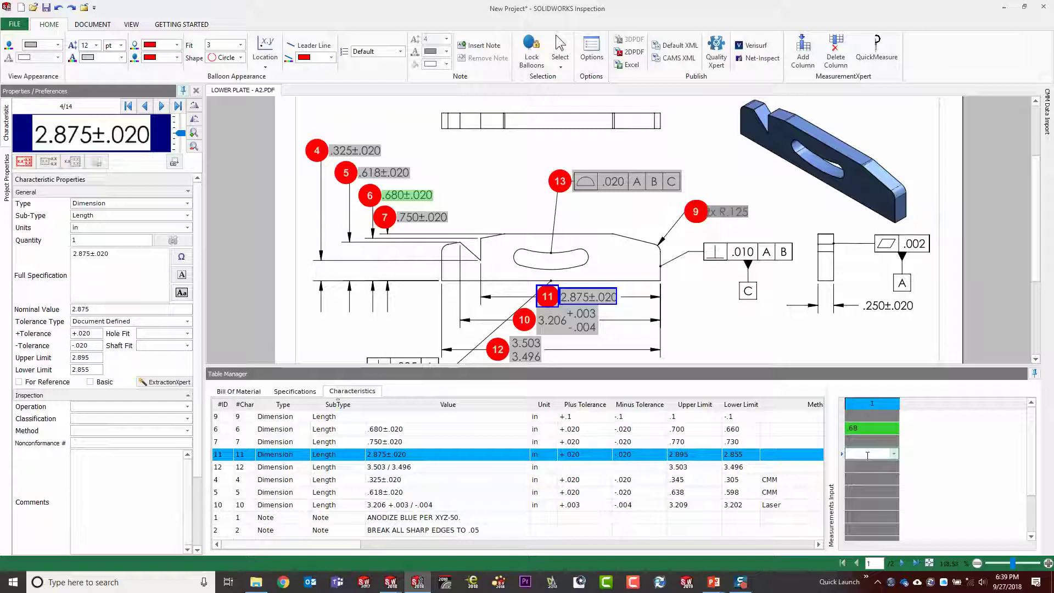
pyautogui.press('Return')
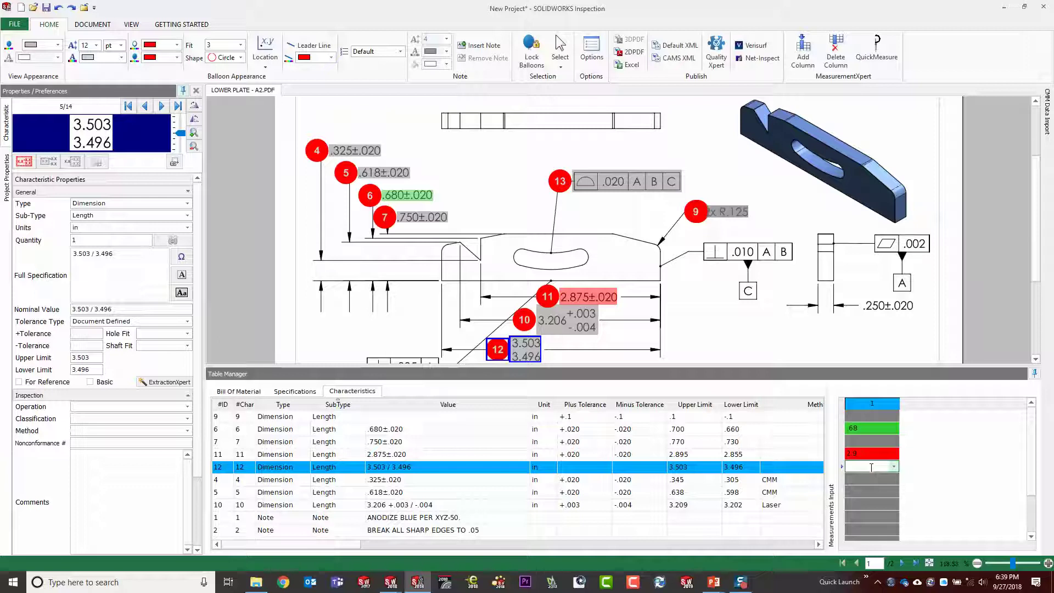
pyautogui.write('3.496')
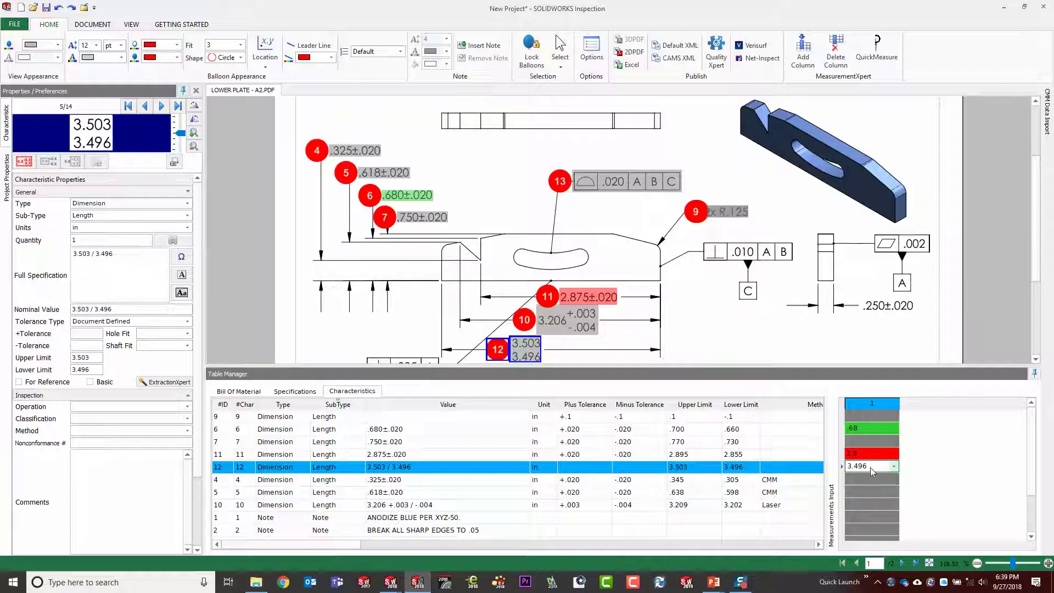
pyautogui.press('Return')
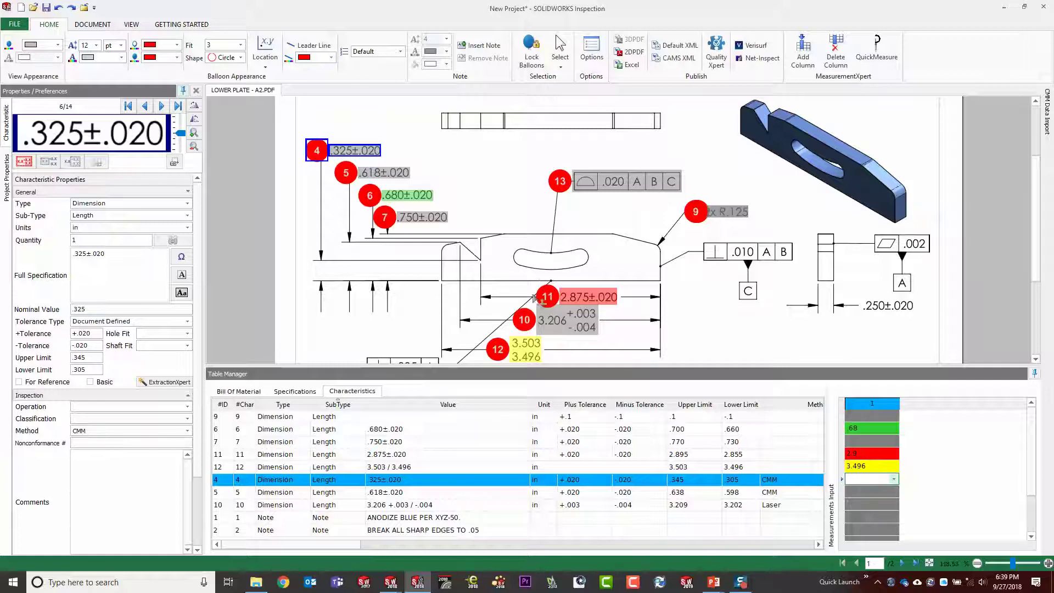
# Reduce the Table Manager's height slightly and pin the CMM Data Import pane open.
pyautogui.moveTo(700, 367); pyautogui.dragTo(709, 398)
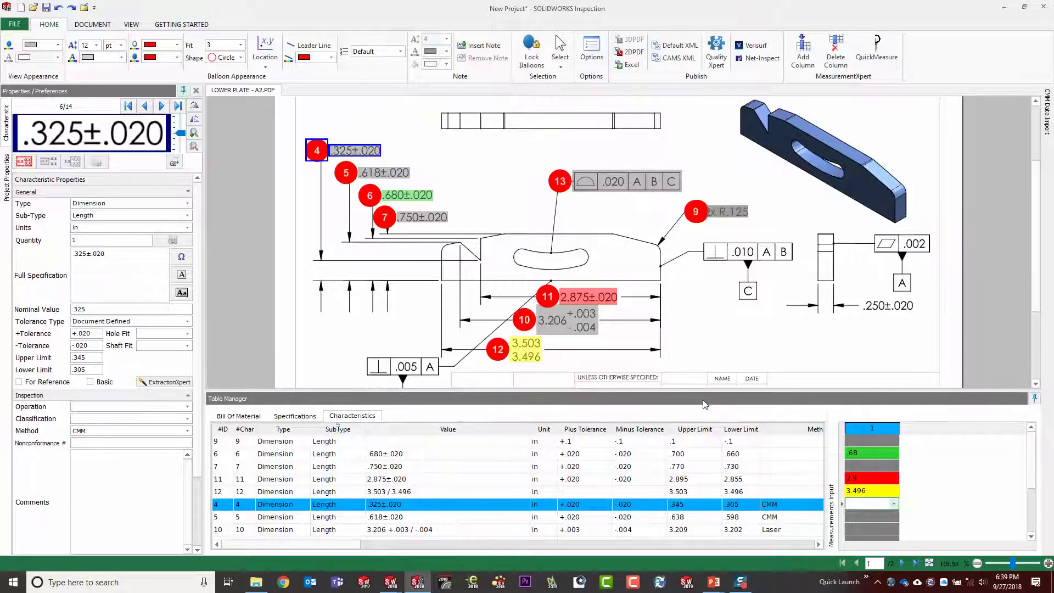
pyautogui.moveTo(1048, 132)
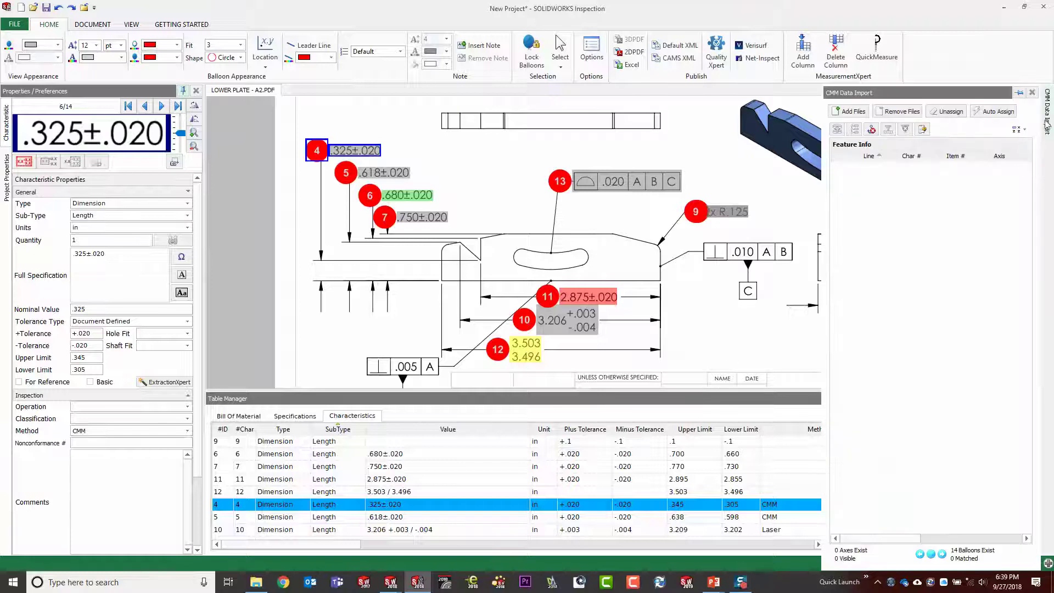
pyautogui.click(1020, 93)
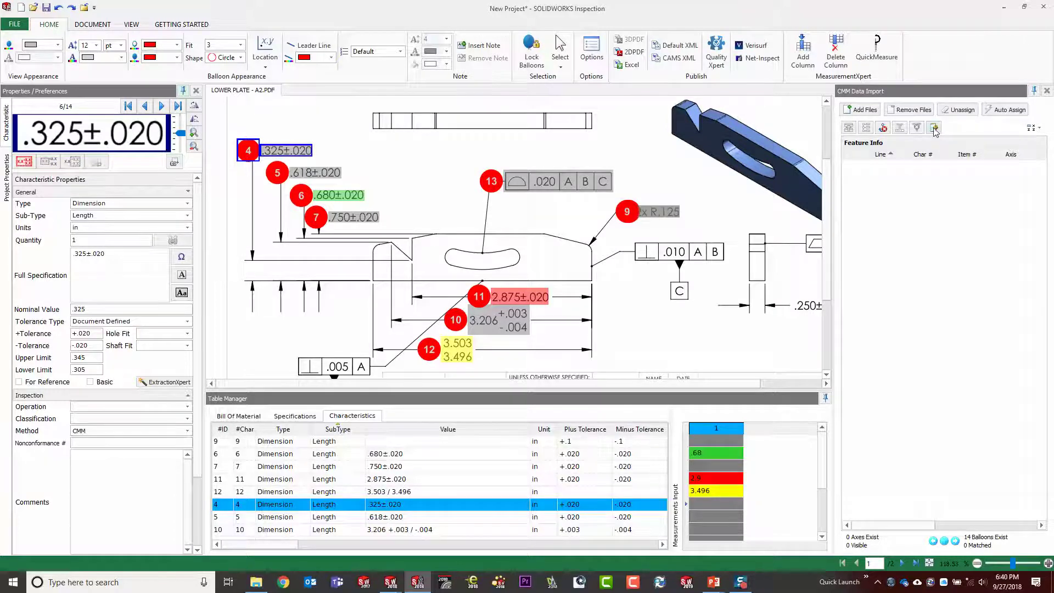
# Review the available CMM import templates in the settings and apply the PC-DMIS template.
pyautogui.click(934, 127)
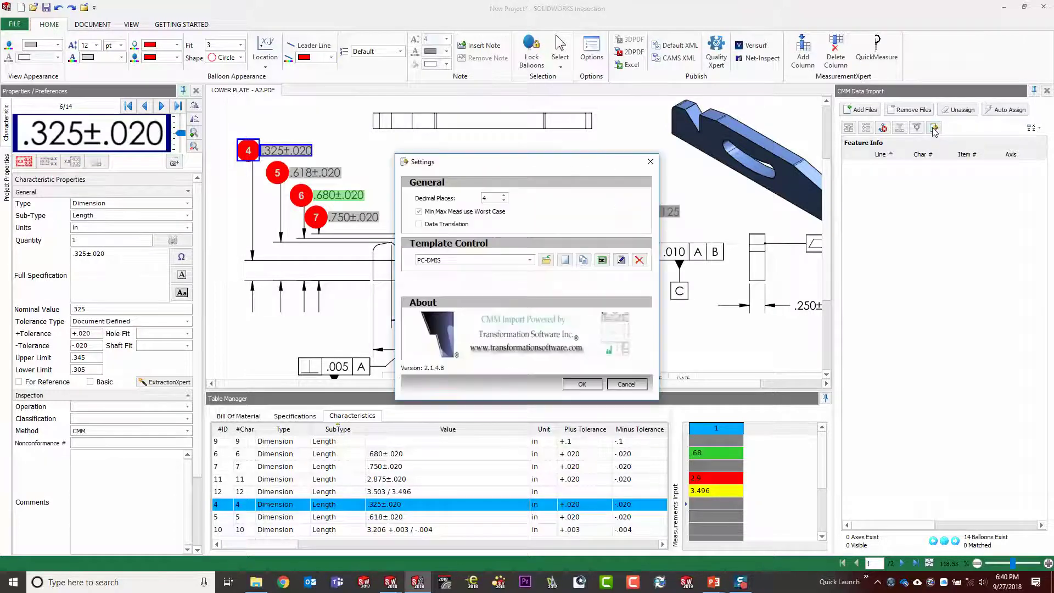
pyautogui.click(530, 259)
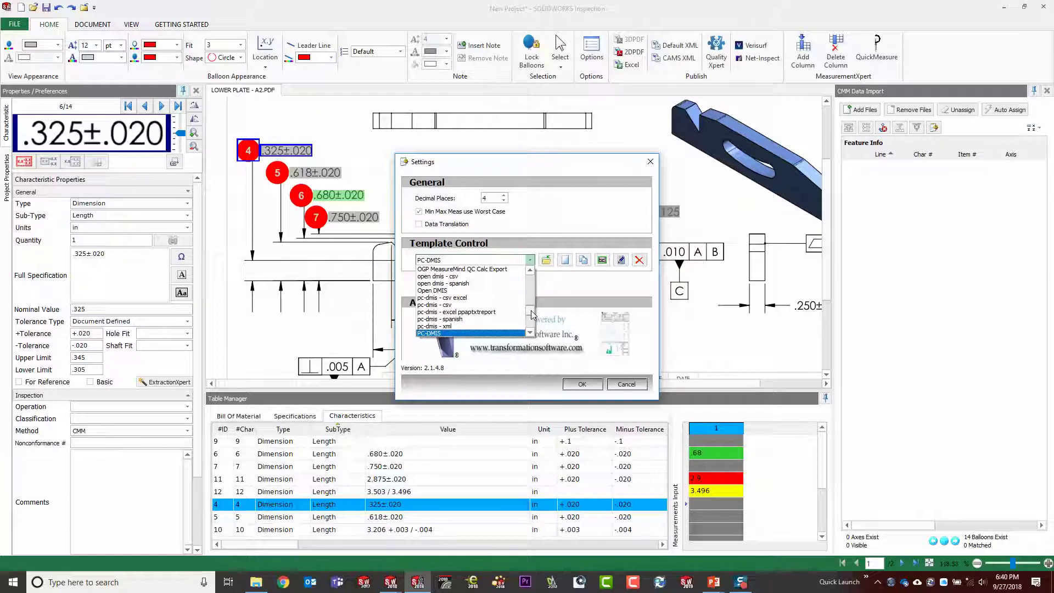
pyautogui.moveTo(532, 311); pyautogui.dragTo(531, 274)
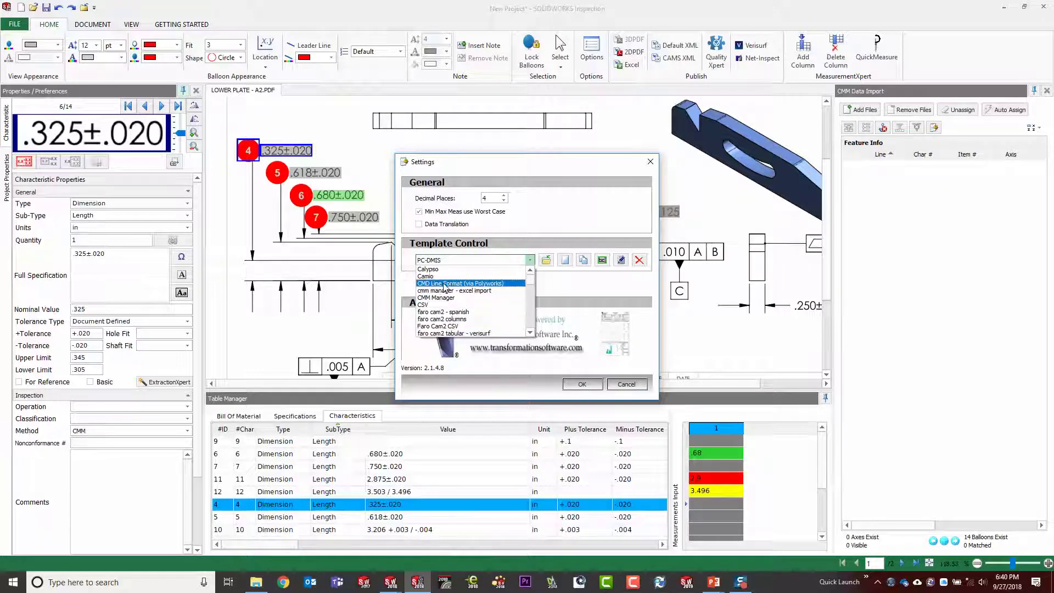
pyautogui.click(531, 299)
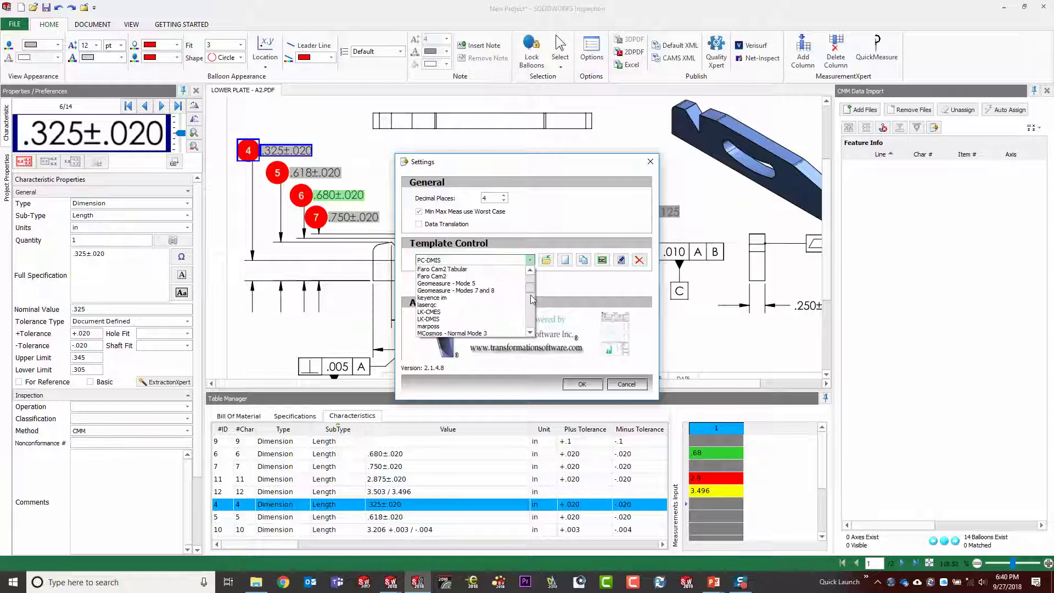
pyautogui.scroll(-4, 532, 299)
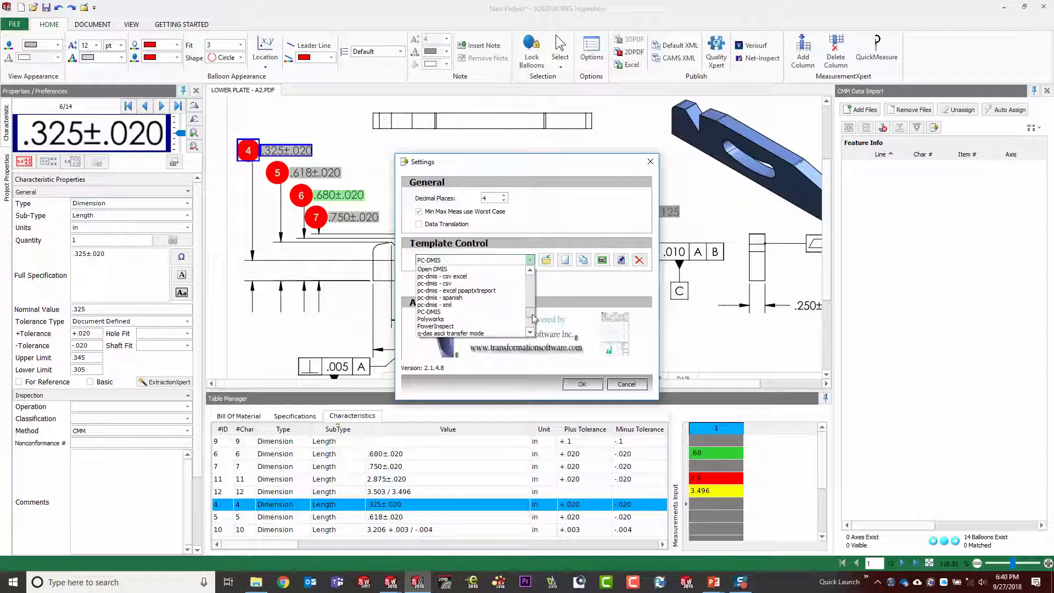
pyautogui.click(447, 312)
pyautogui.click(582, 384)
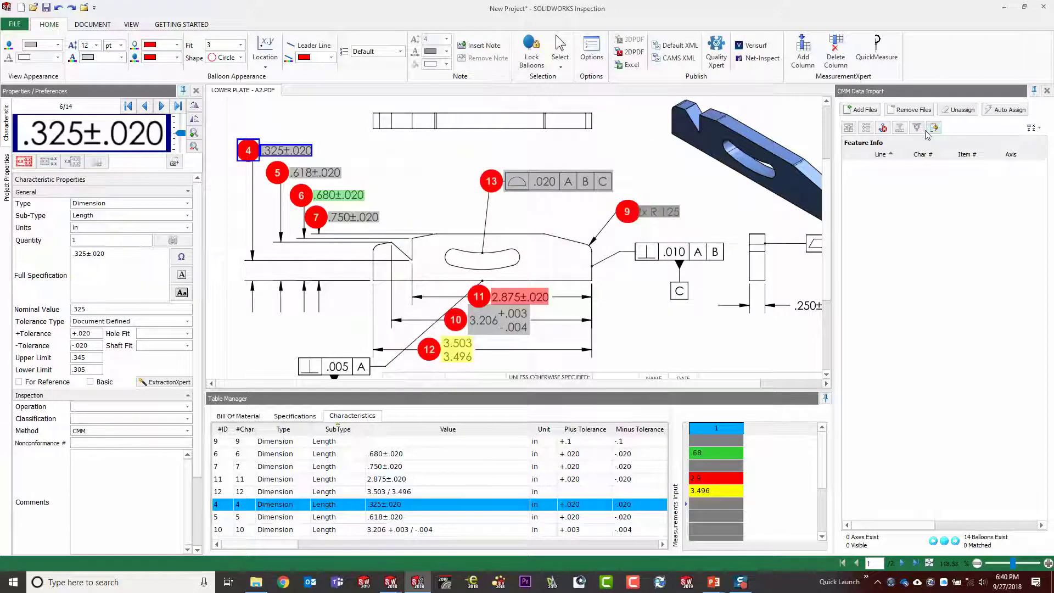
# Add the CMM result files PCDMIS C001.txt, PCDMIS C002.txt and PCDMIS C003.txt from the training files' Standalone folder.
pyautogui.click(864, 112)
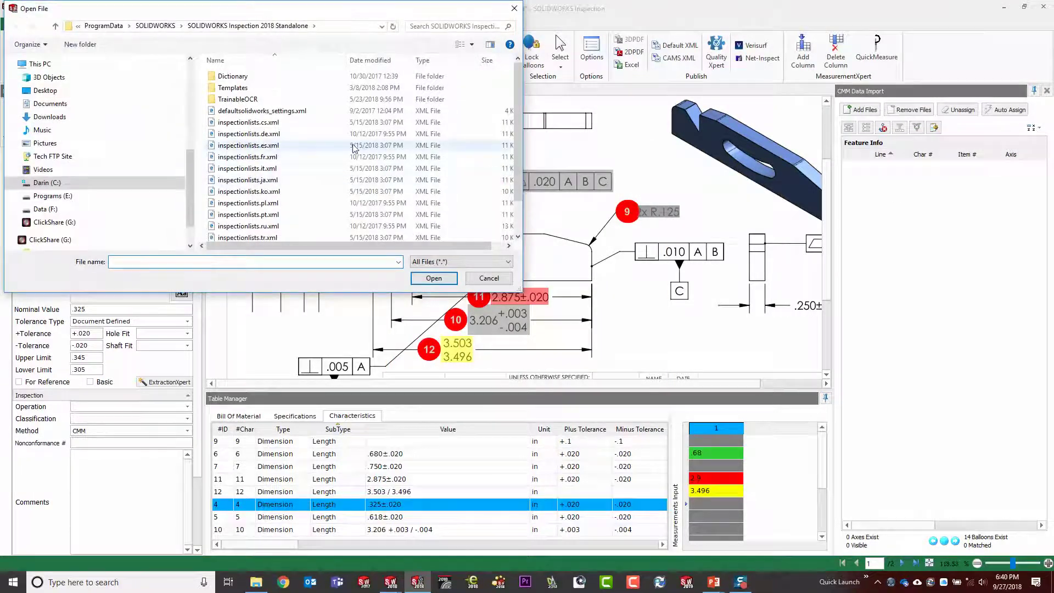
pyautogui.click(46, 182)
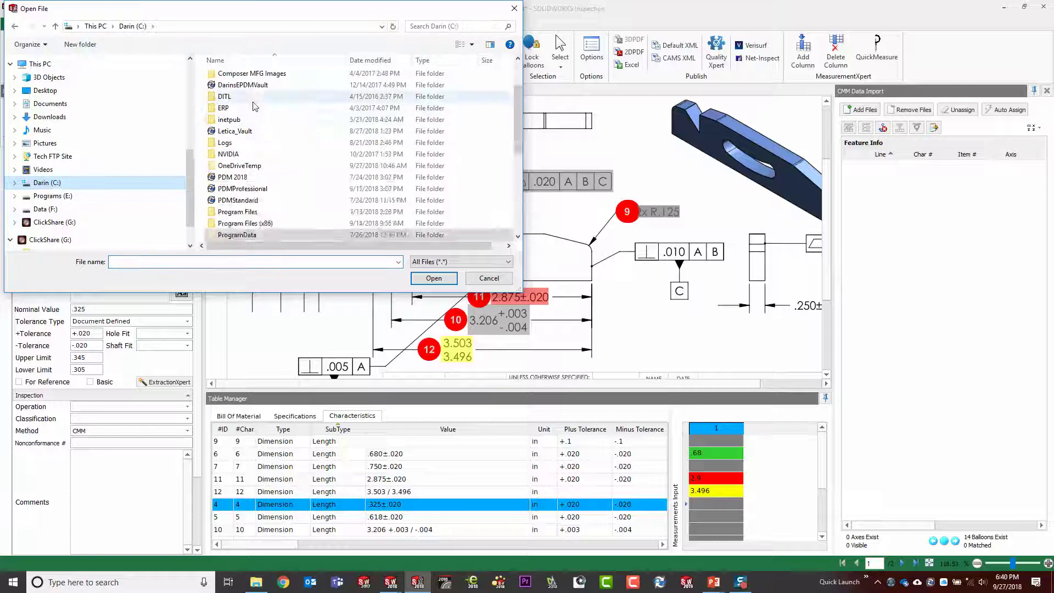
pyautogui.click(264, 88)
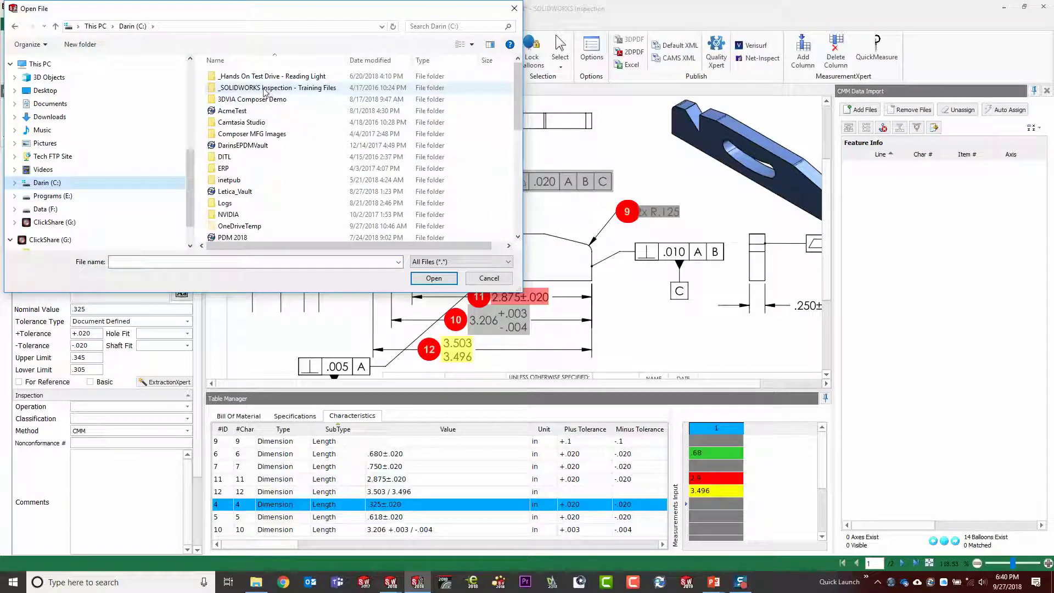
pyautogui.doubleClick(265, 89)
pyautogui.doubleClick(274, 111)
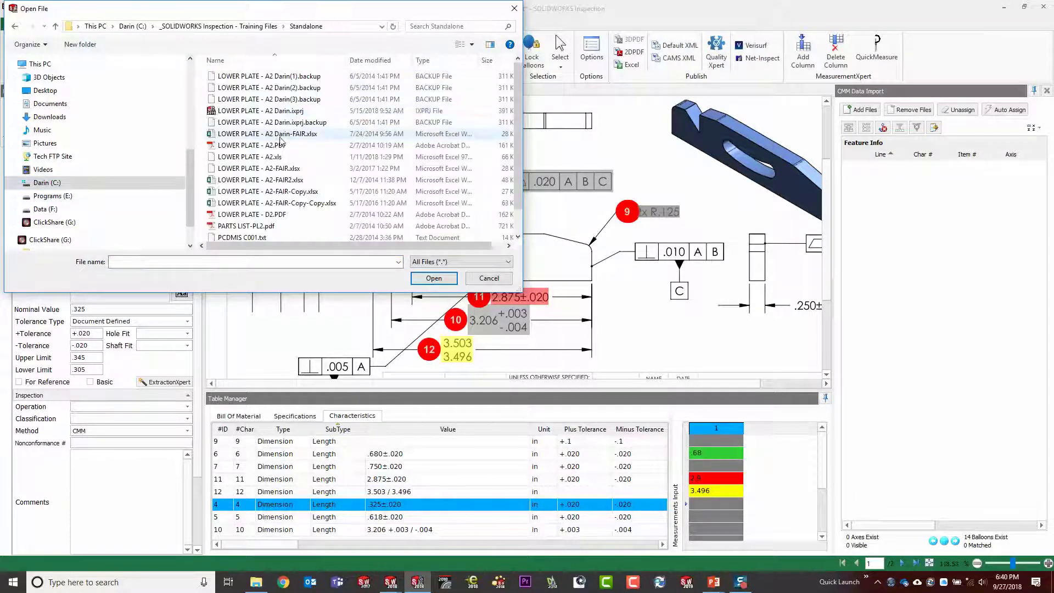
pyautogui.scroll(-1, 292, 176)
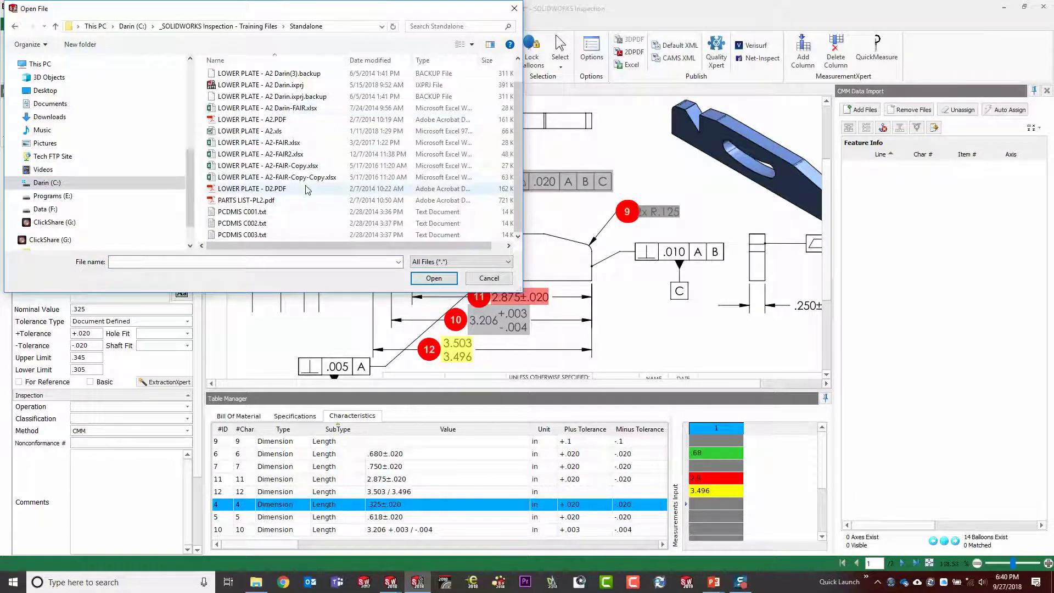
pyautogui.click(245, 212)
pyautogui.keyDown('shift'); pyautogui.click(257, 236); pyautogui.keyUp('shift')
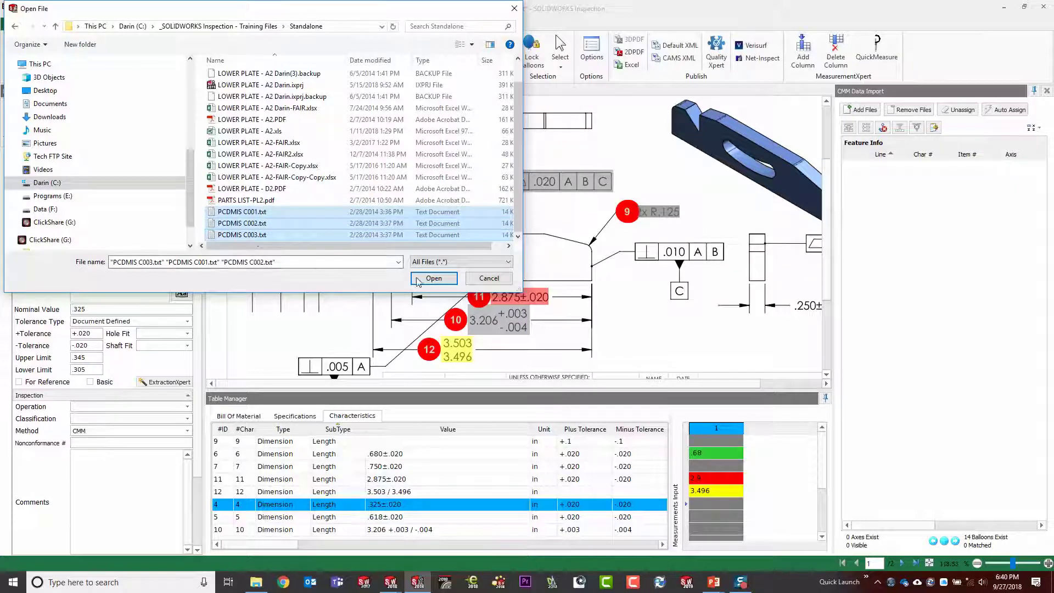
pyautogui.click(434, 279)
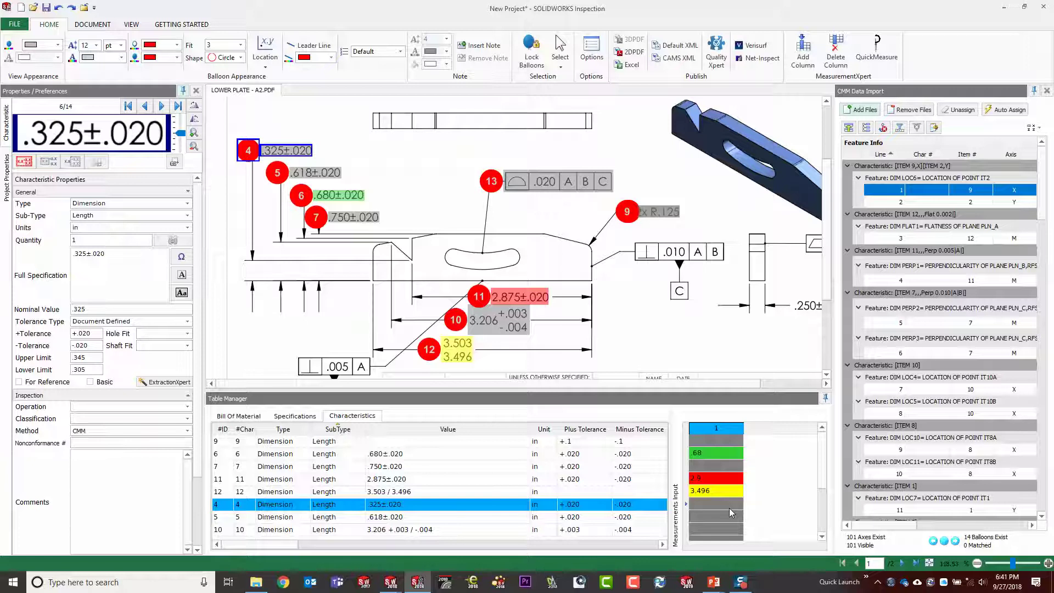
# Auto-assign the CMM features to characteristics by type, nominal, plus tolerance and minus tolerance, overwriting any existing results.
pyautogui.click(1003, 111)
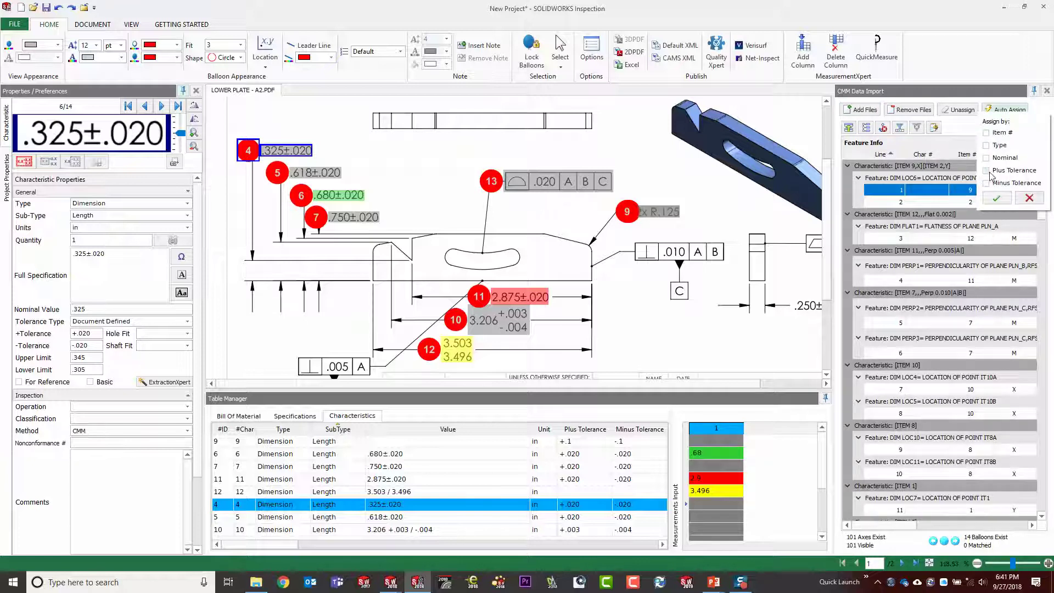
pyautogui.click(987, 134)
pyautogui.click(986, 133)
pyautogui.click(986, 146)
pyautogui.click(987, 158)
pyautogui.click(987, 171)
pyautogui.click(987, 183)
pyautogui.click(997, 198)
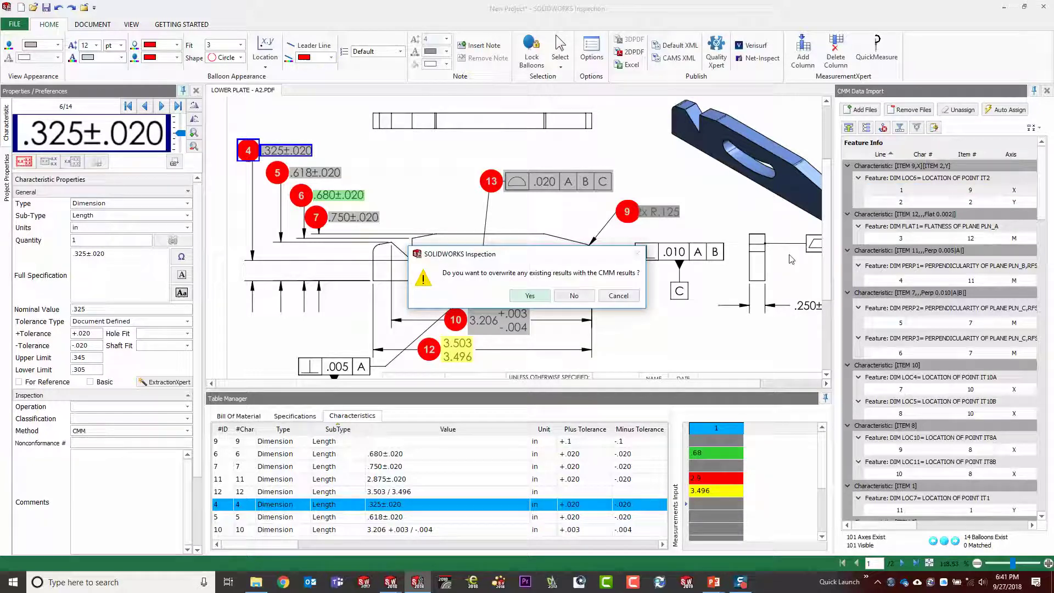
pyautogui.click(541, 296)
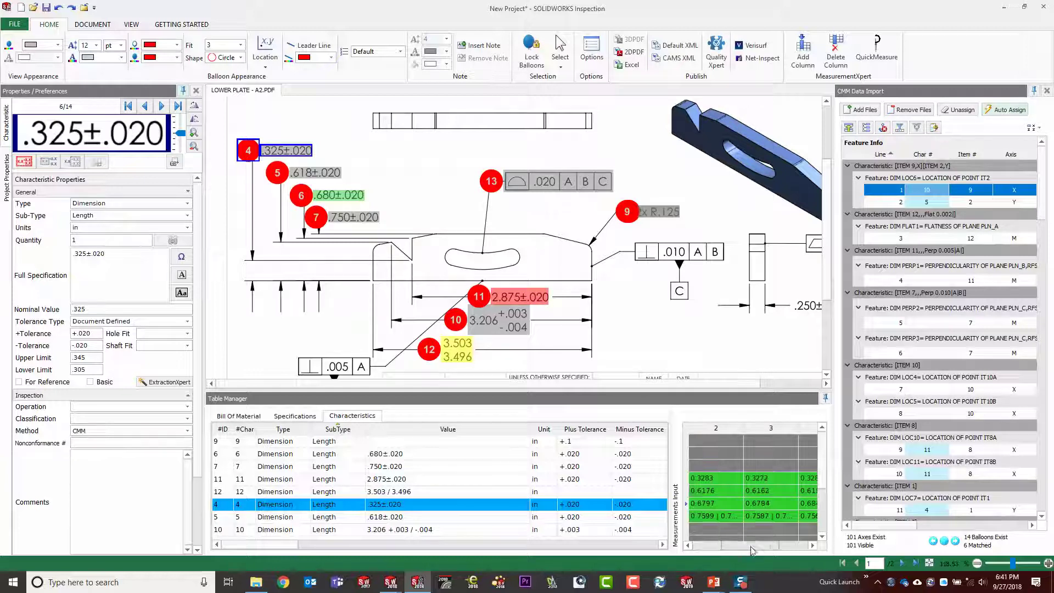
# Review the imported CMM measurements for samples 2, 3 and 4 against the ballooned dimensions.
pyautogui.moveTo(757, 547); pyautogui.dragTo(817, 547)
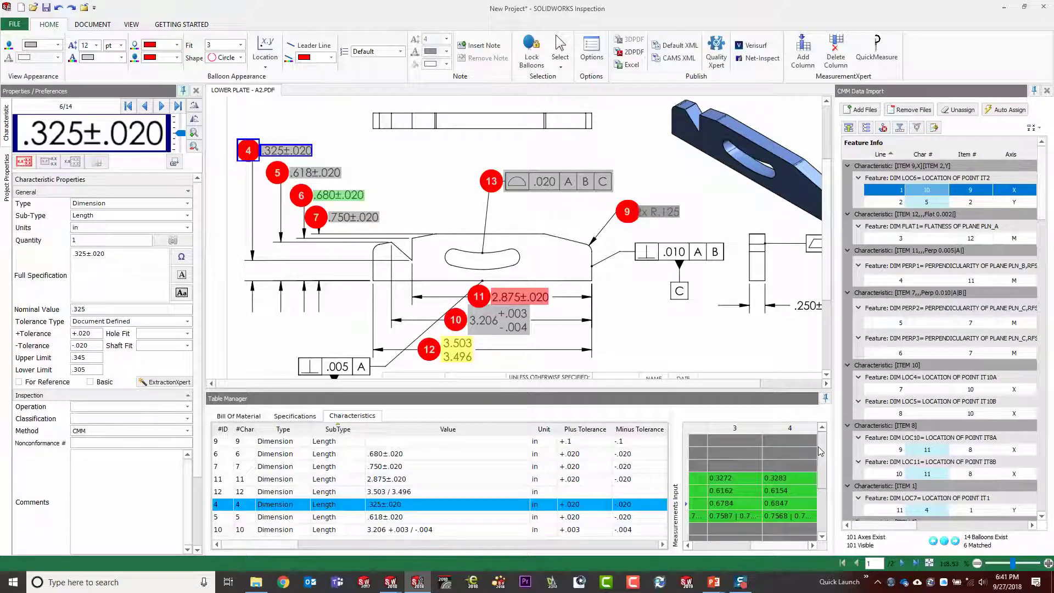
pyautogui.scroll(-3, 824, 456)
pyautogui.scroll(1, 808, 448)
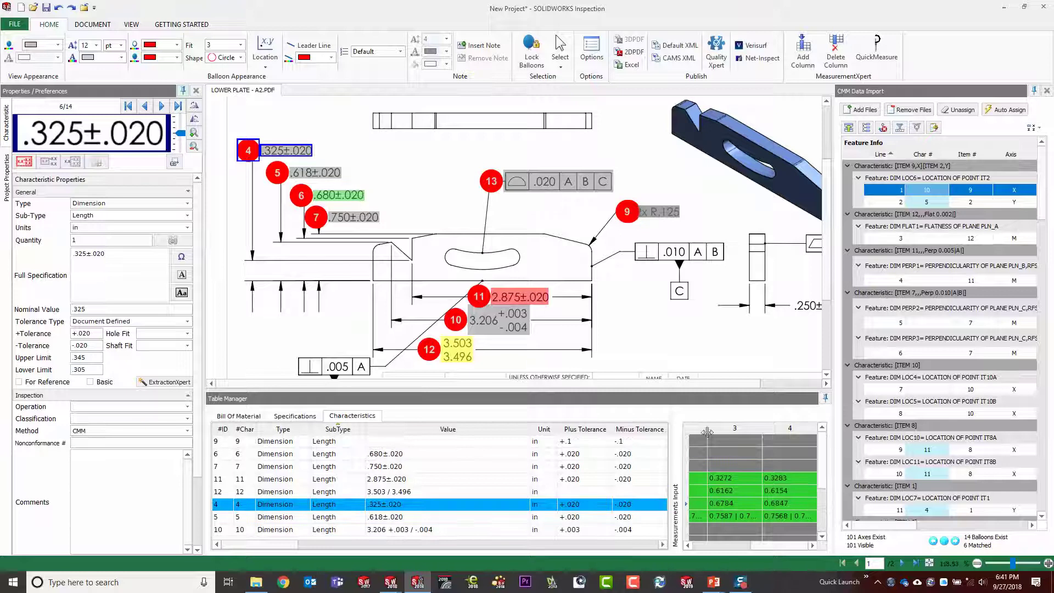
pyautogui.click(703, 434)
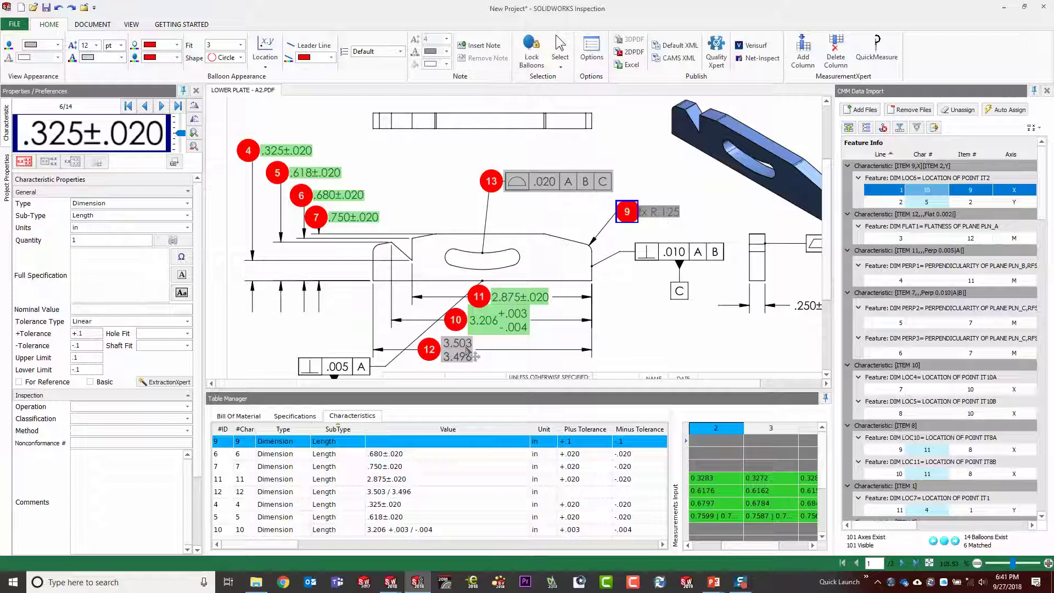
pyautogui.click(776, 428)
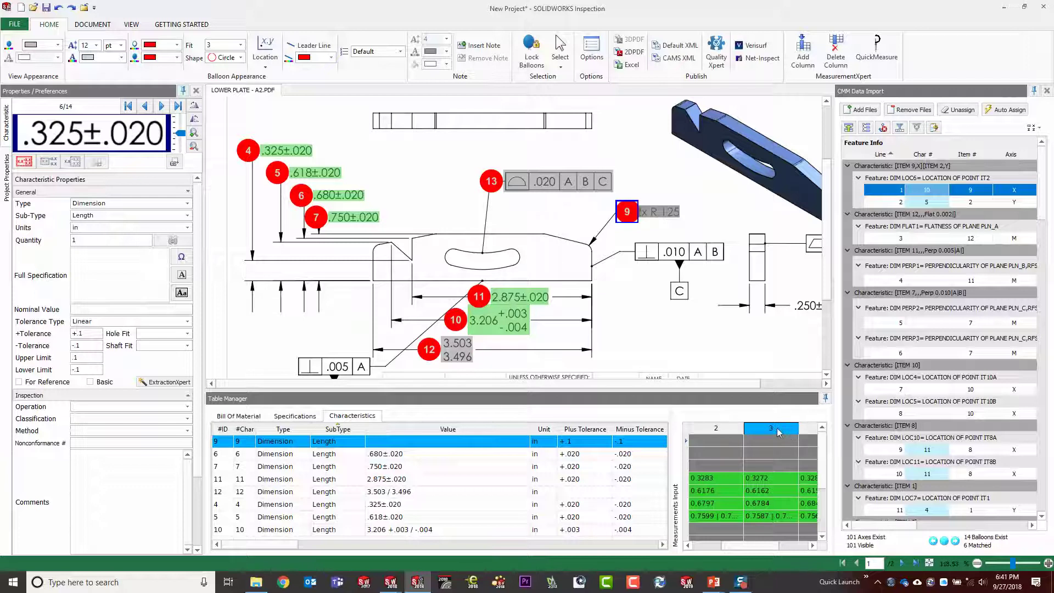
pyautogui.click(810, 431)
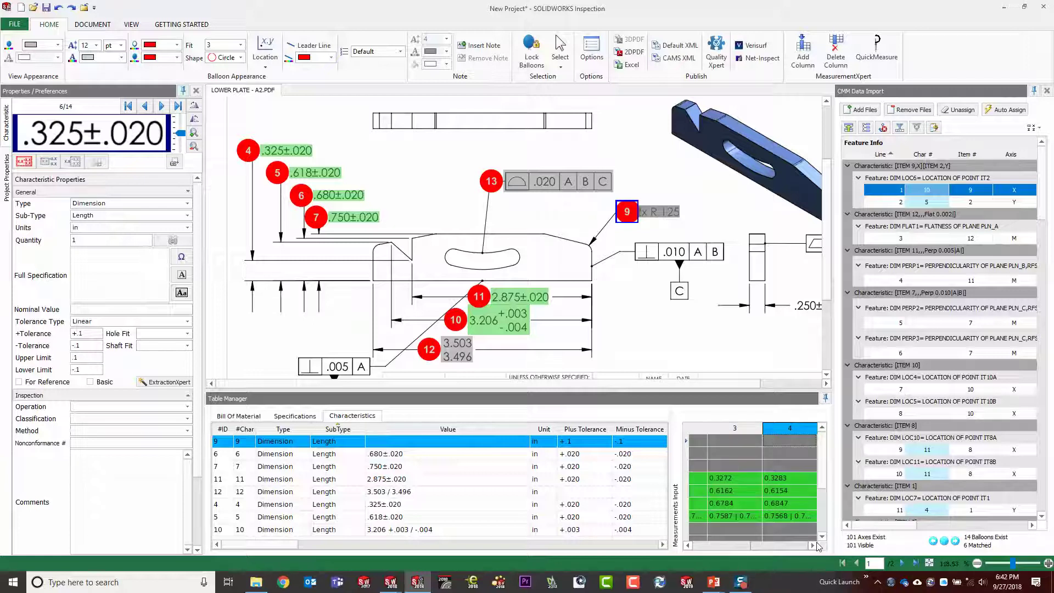
pyautogui.moveTo(786, 547); pyautogui.dragTo(734, 545)
pyautogui.moveTo(714, 582)
pyautogui.click(721, 550)
pyautogui.click(560, 184)
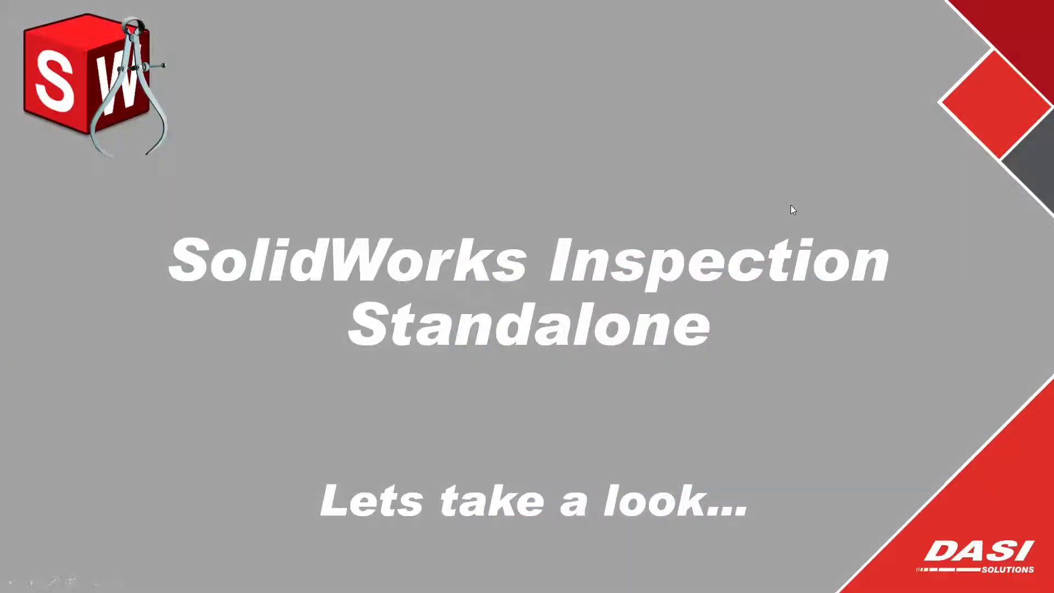
pyautogui.click(800, 207)
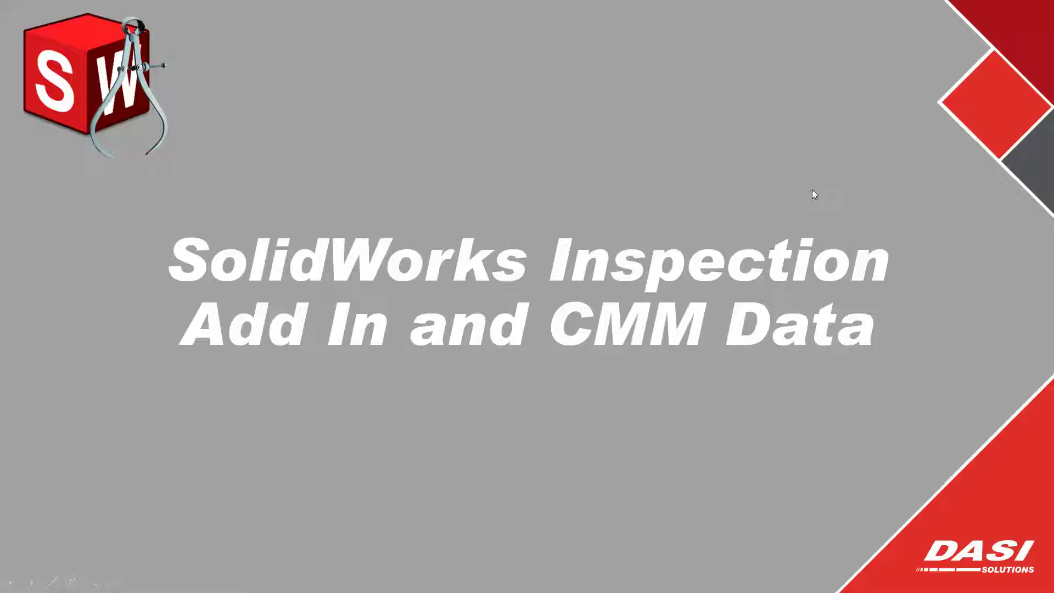
pyautogui.click(812, 190)
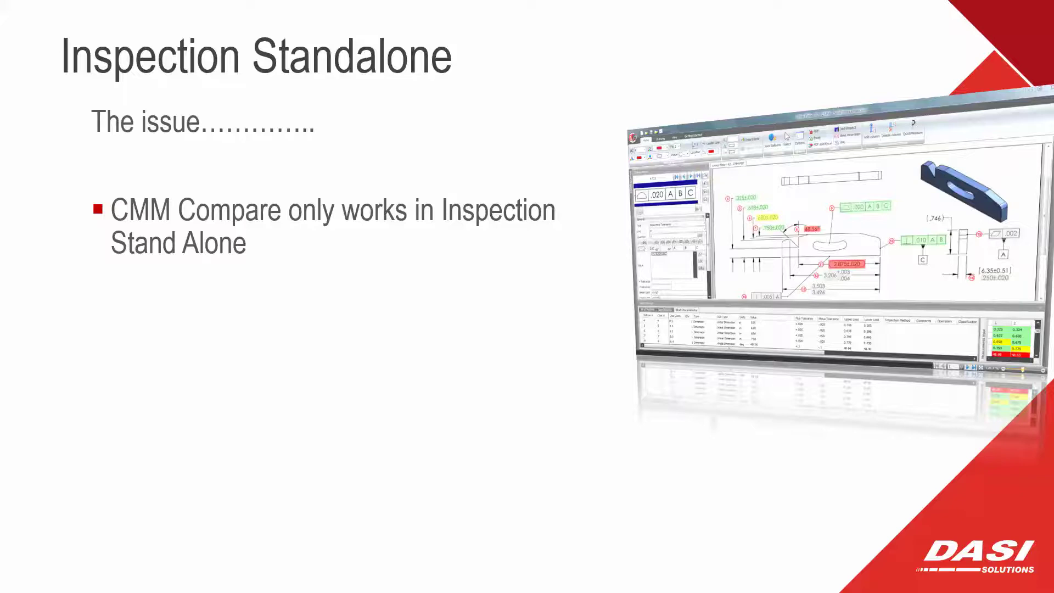
# Switch to the lower plate drawing in SOLIDWORKS, finish the annotation update and export it as inspection project lower plate.ixprj in the Add-In folder.
pyautogui.hotkey('alt', 'Tab')
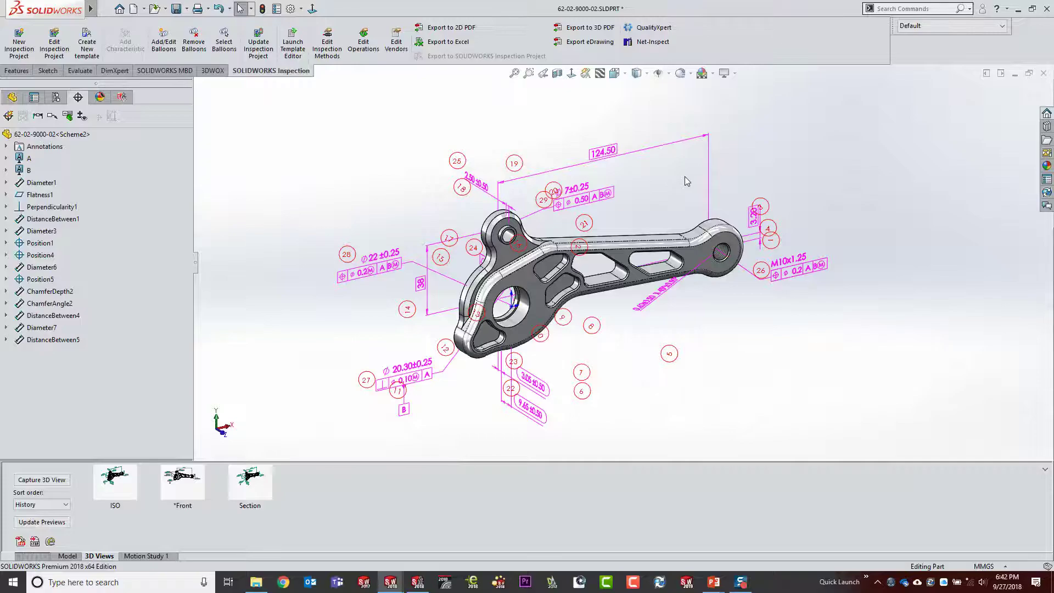
pyautogui.hotkey('ctrl', 'Tab')
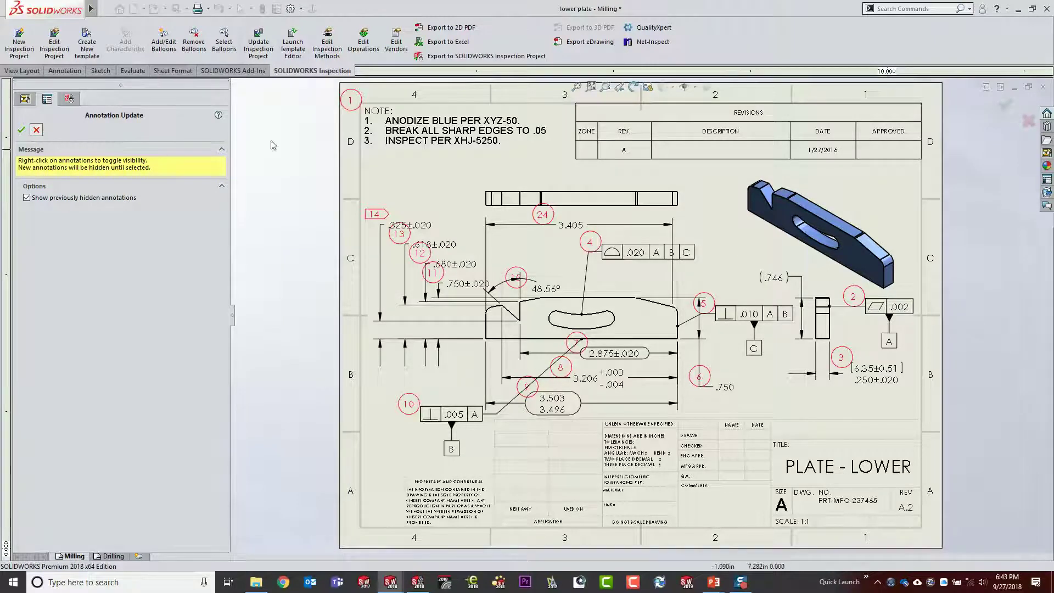
pyautogui.press('Return')
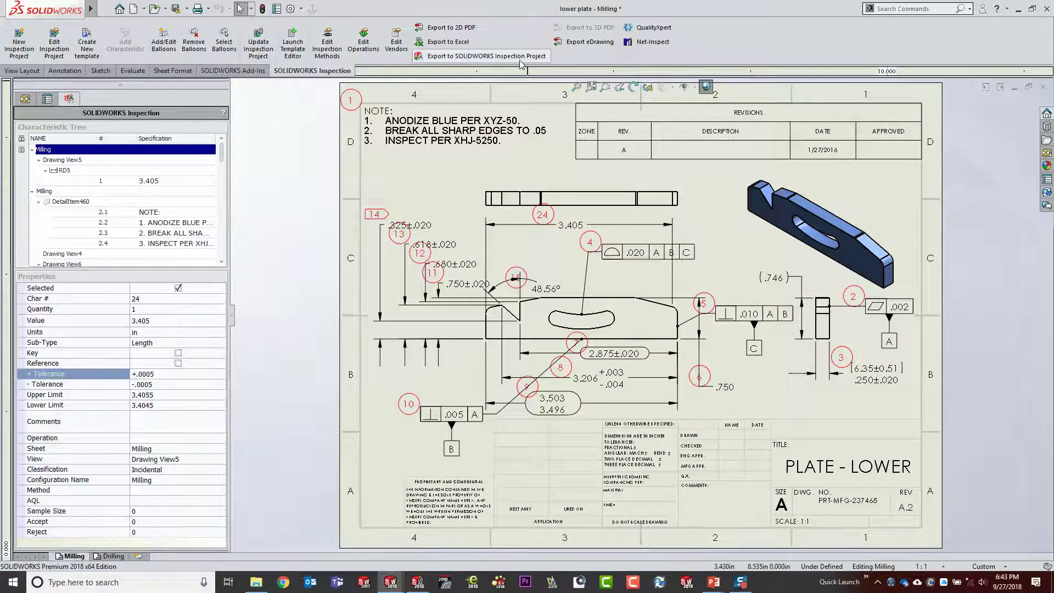
pyautogui.click(520, 58)
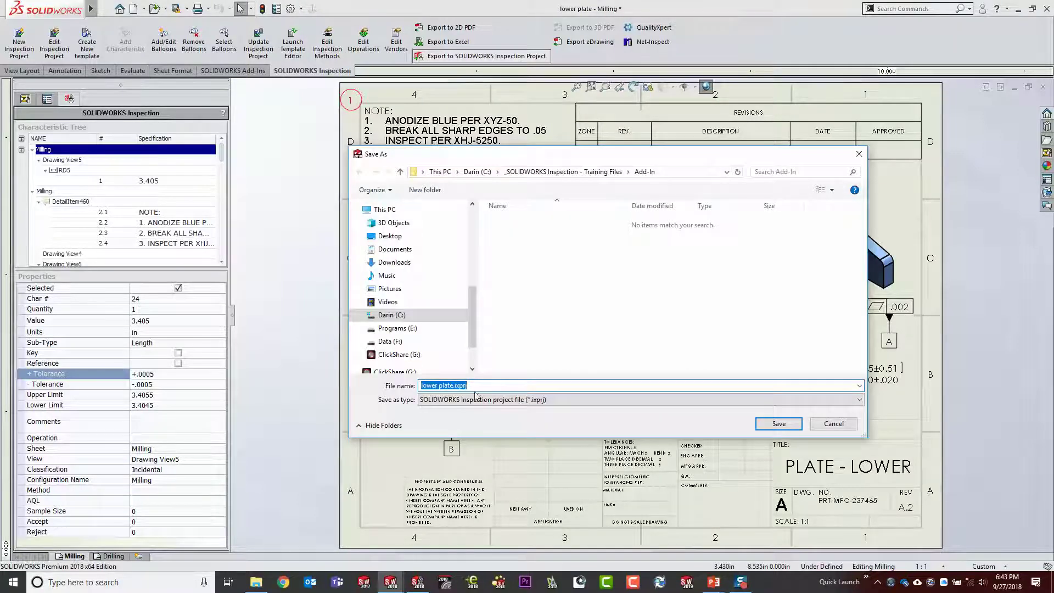
pyautogui.click(778, 423)
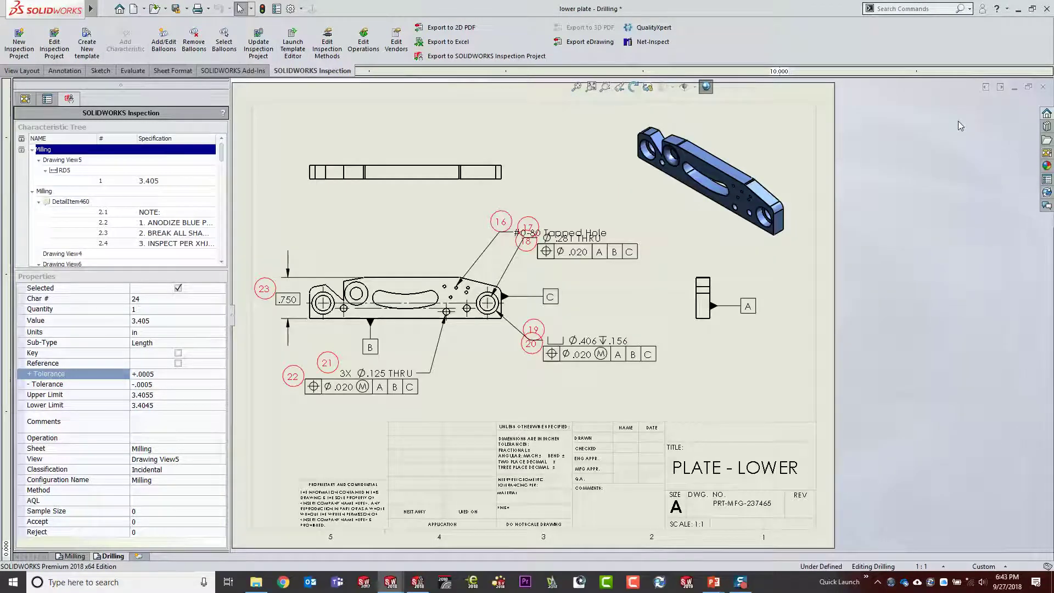
# Switch to SOLIDWORKS Inspection and open lower plate.ixprj from the training files' Add-In folder without saving the current project.
pyautogui.click(1018, 11)
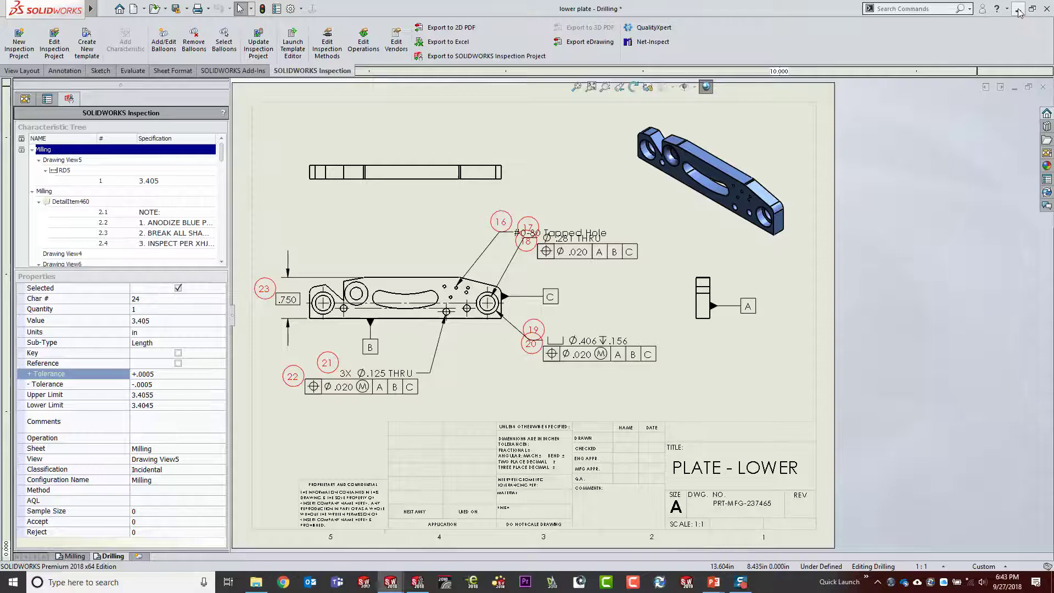
pyautogui.press('super')
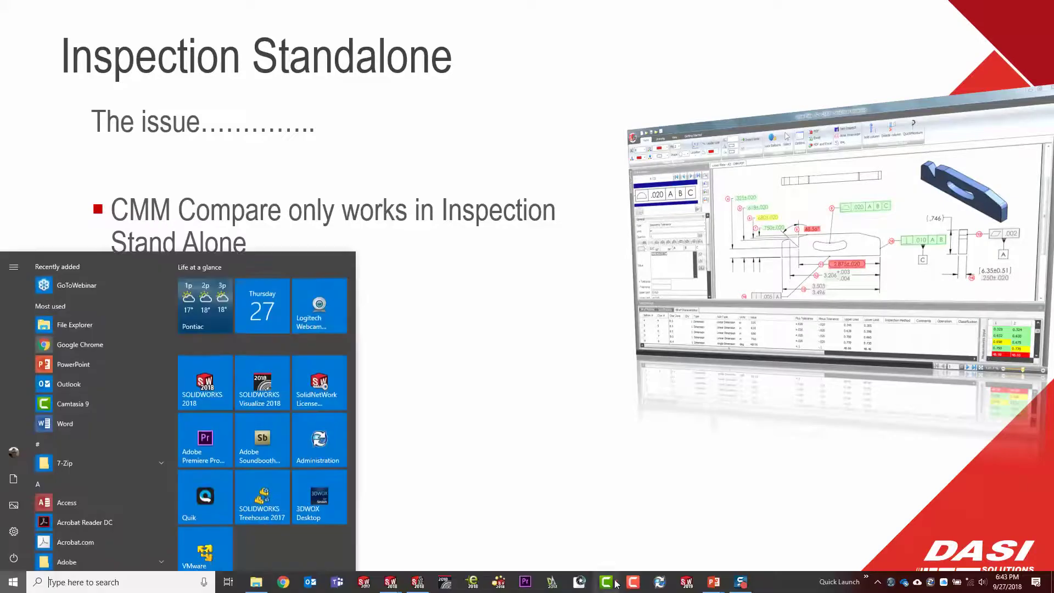
pyautogui.click(417, 582)
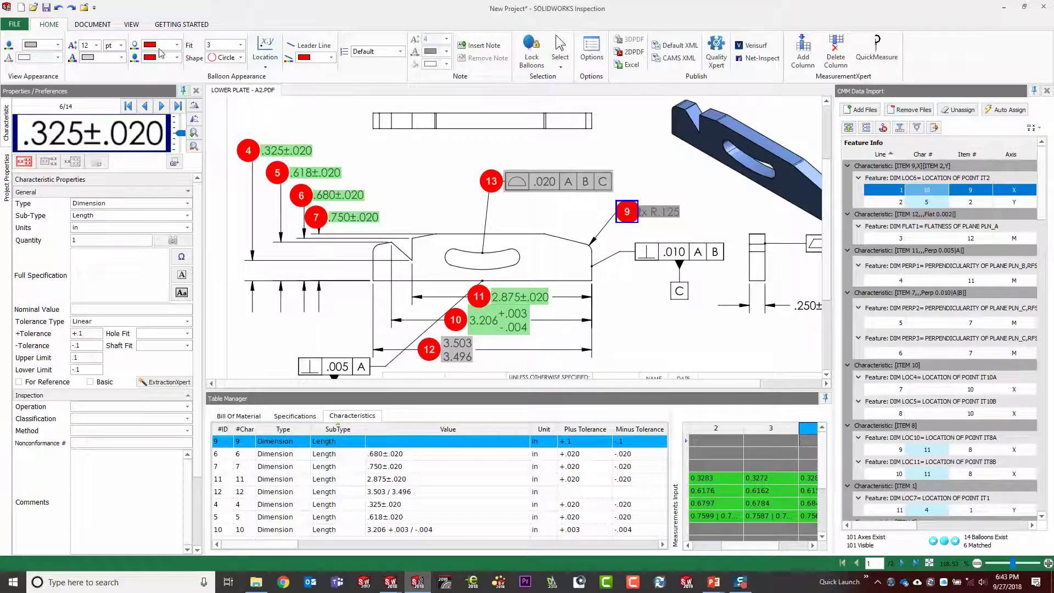
pyautogui.click(15, 24)
pyautogui.click(43, 57)
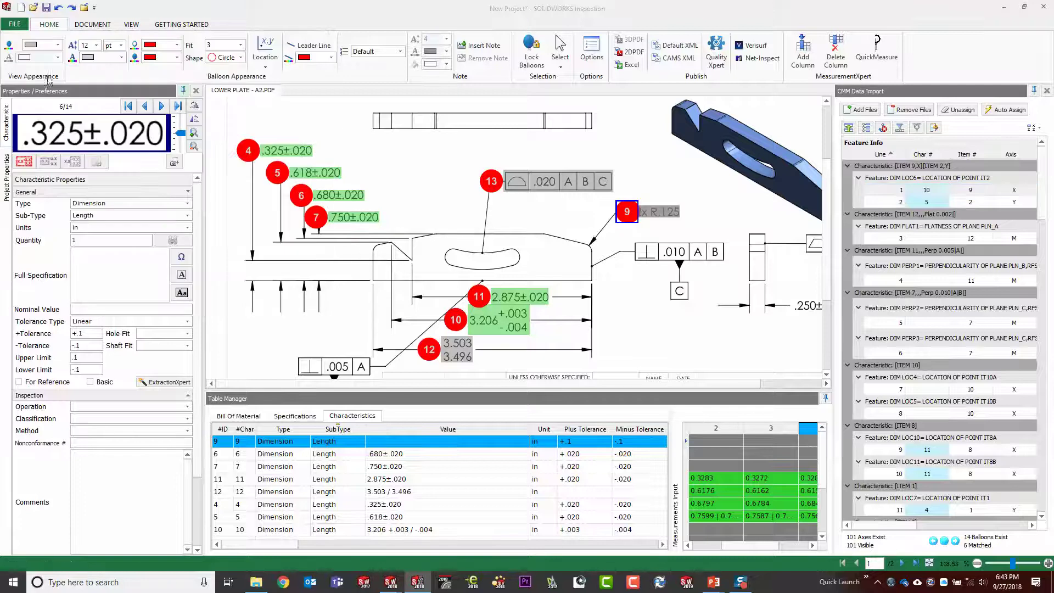
pyautogui.click(578, 311)
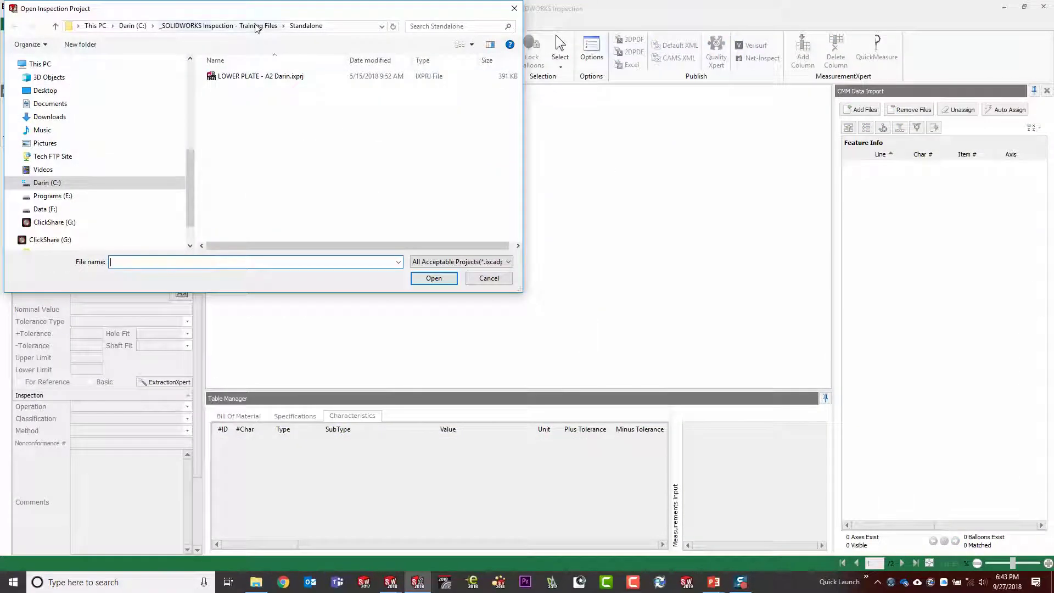
pyautogui.click(231, 26)
pyautogui.doubleClick(227, 88)
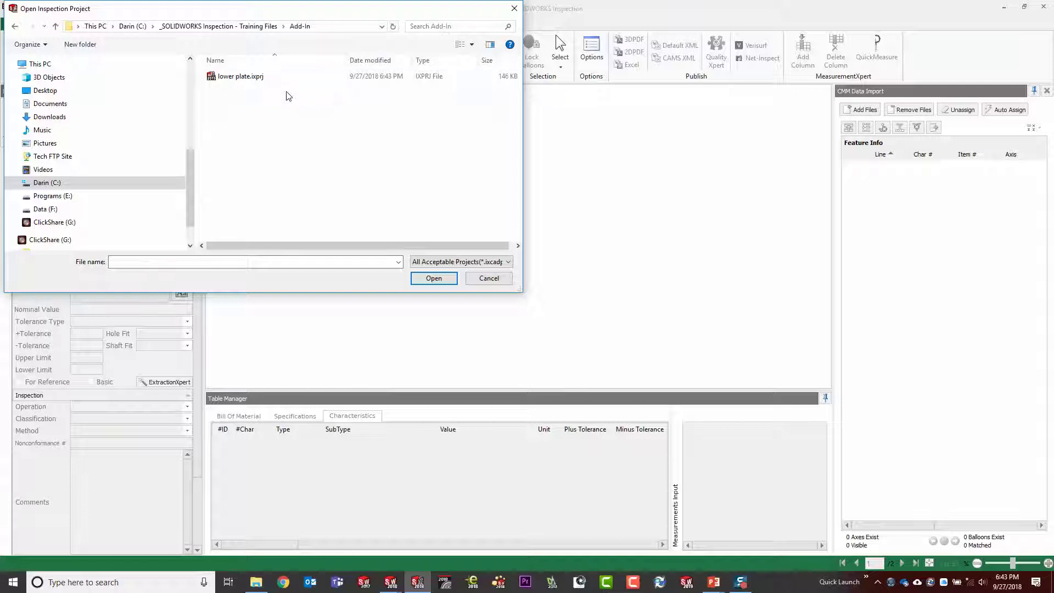
pyautogui.click(285, 76)
pyautogui.click(434, 278)
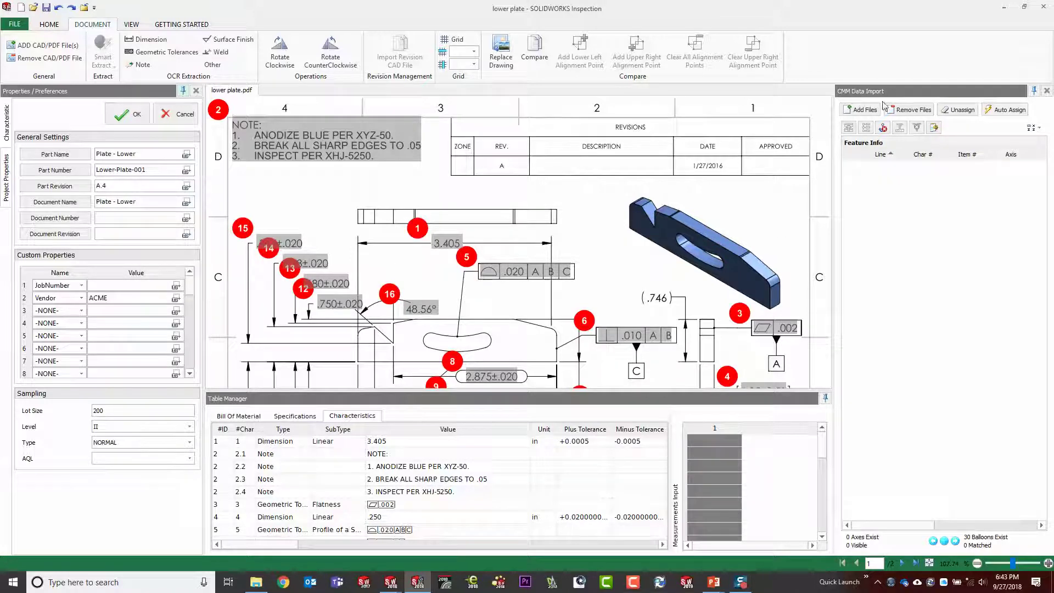
# Inspect the empty measurement inputs for the drawing notes and the .002 flatness characteristic.
pyautogui.click(713, 466)
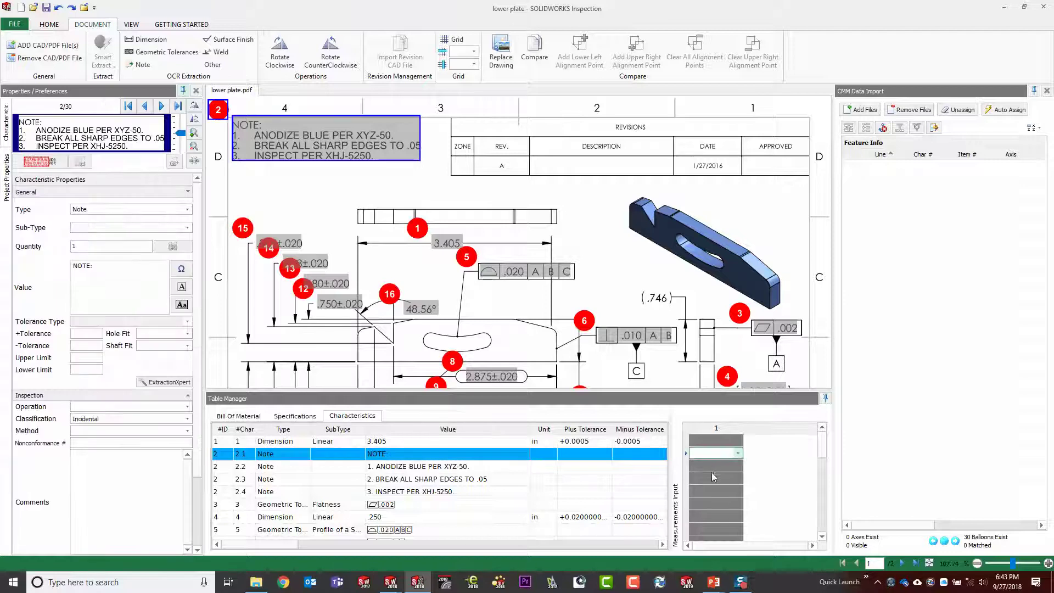
pyautogui.click(713, 477)
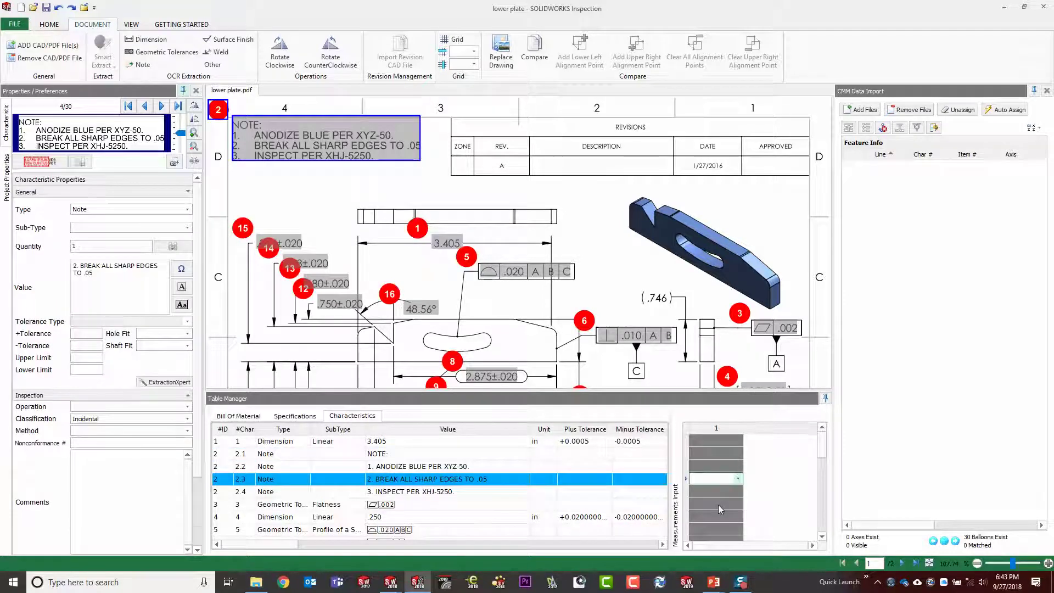
pyautogui.click(719, 504)
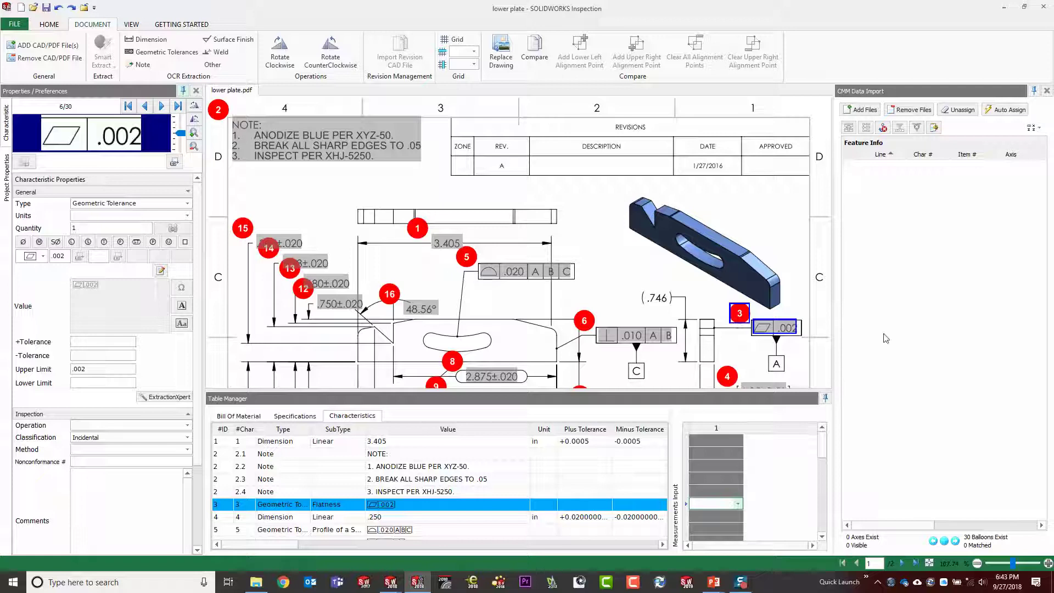
pyautogui.moveTo(714, 586)
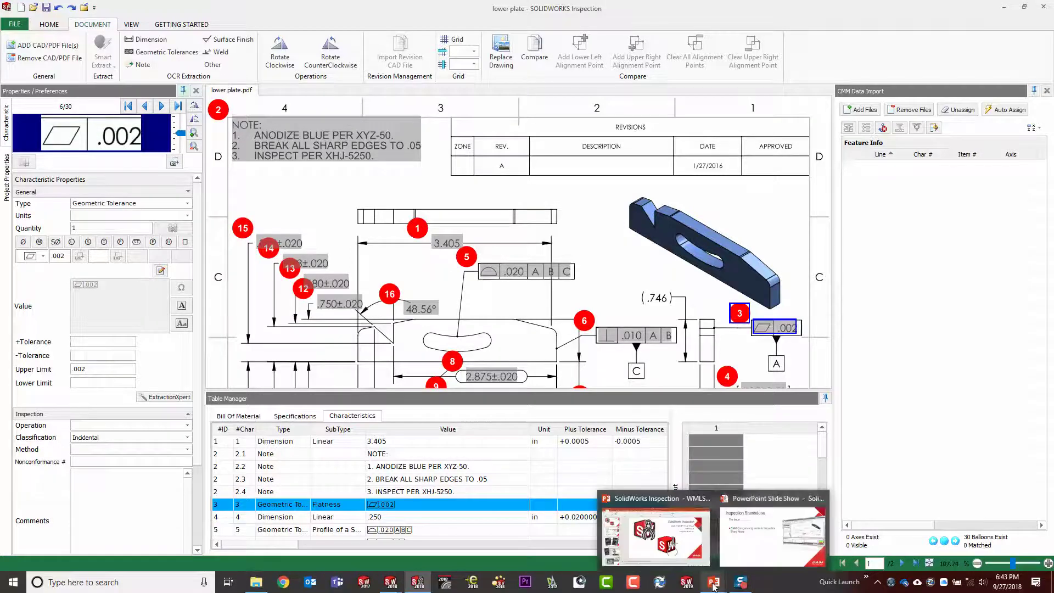
pyautogui.click(771, 536)
pyautogui.click(588, 70)
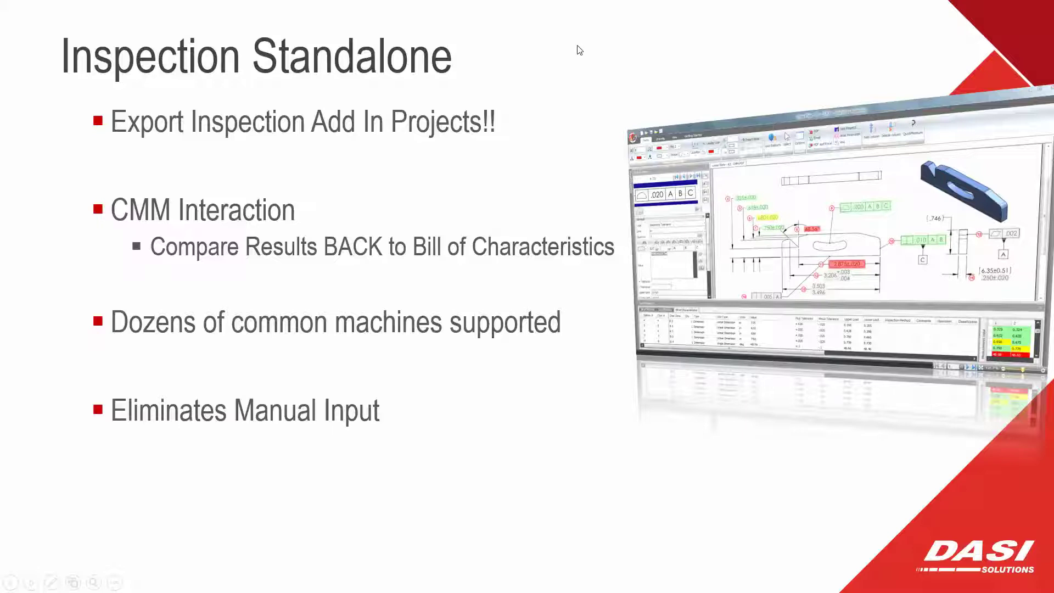
# Switch from the slide show to SOLIDWORKS Inspection and start a new inspection project.
pyautogui.hotkey('alt', 'Tab')
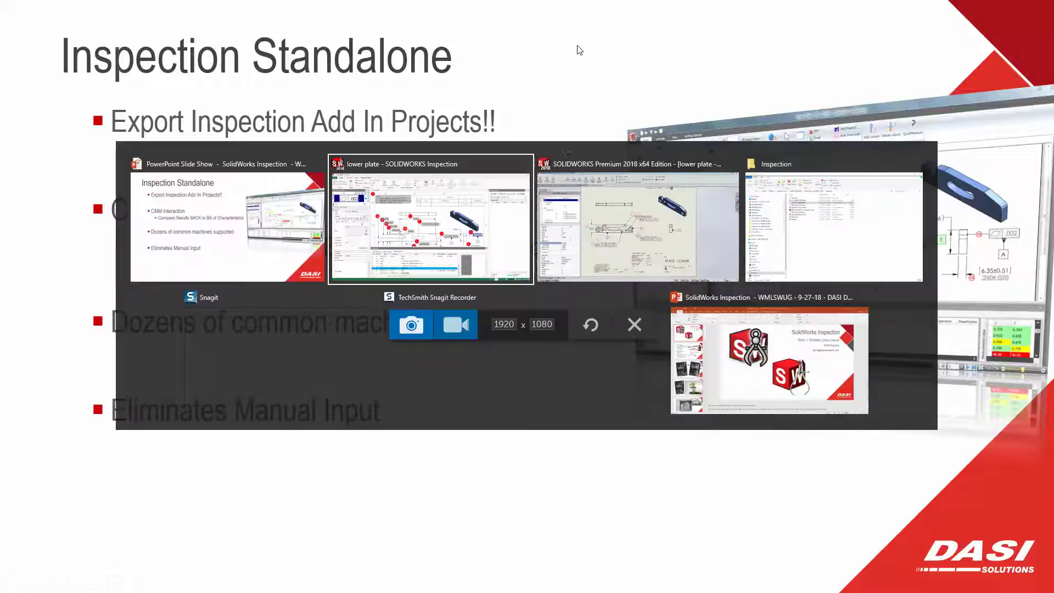
pyautogui.click(486, 216)
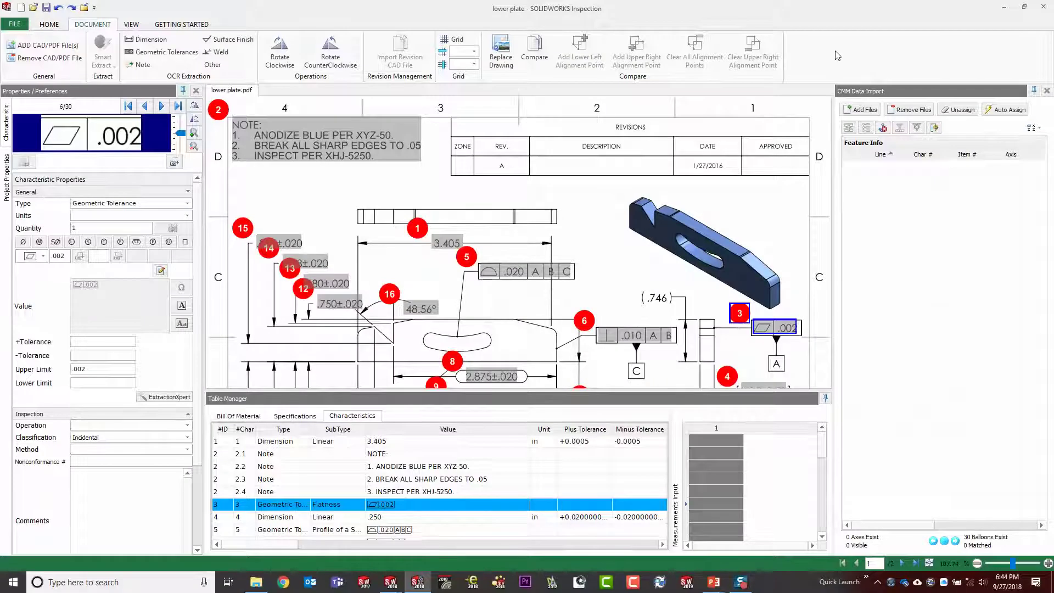
pyautogui.click(14, 24)
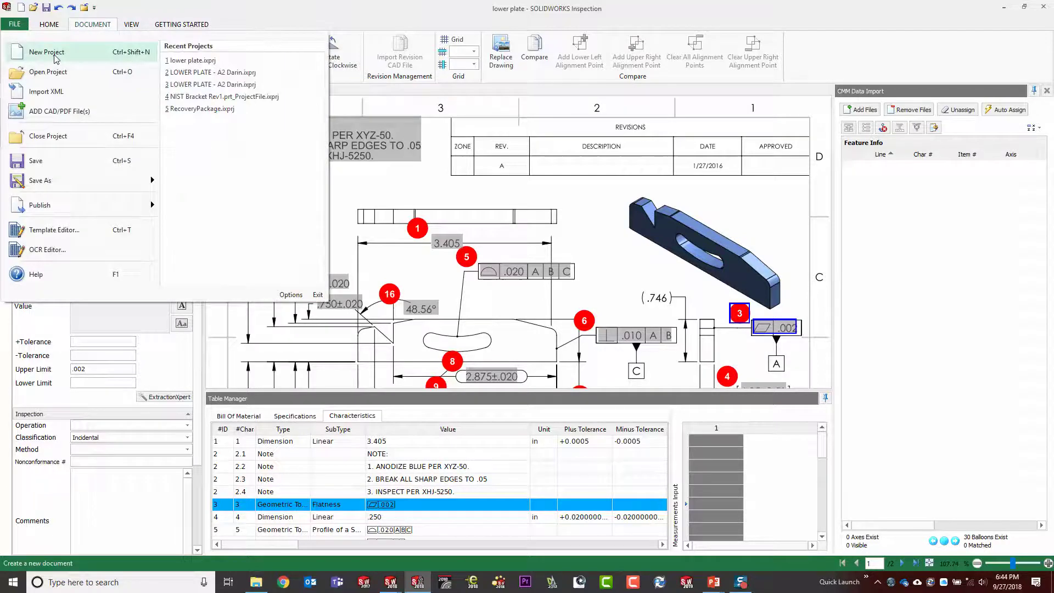
pyautogui.click(55, 52)
pyautogui.click(445, 217)
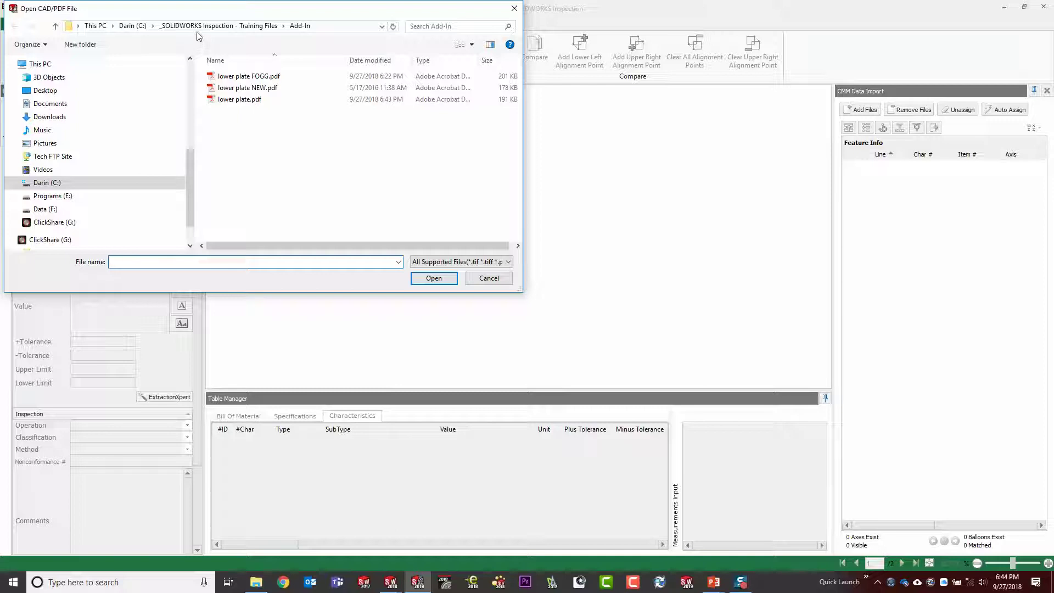
# Load Plate.DWG from the Standalone folder of the WMLSWUG Presentation - SolidWorks Inspection 9-27-18 files and accept the project properties without entering any.
pyautogui.click(48, 210)
pyautogui.doubleClick(242, 111)
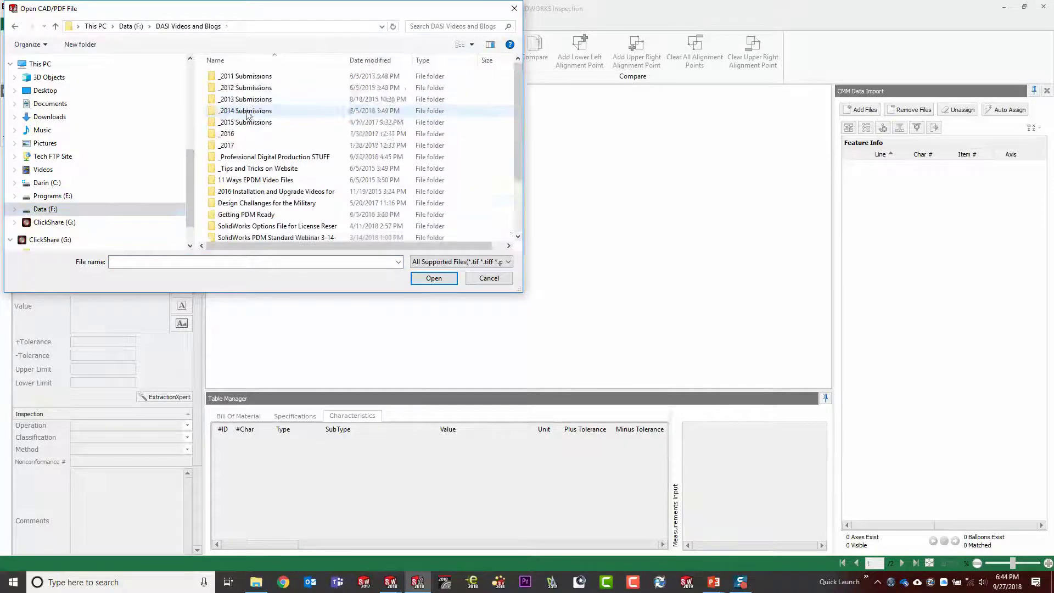
pyautogui.scroll(-3, 269, 197)
pyautogui.doubleClick(253, 212)
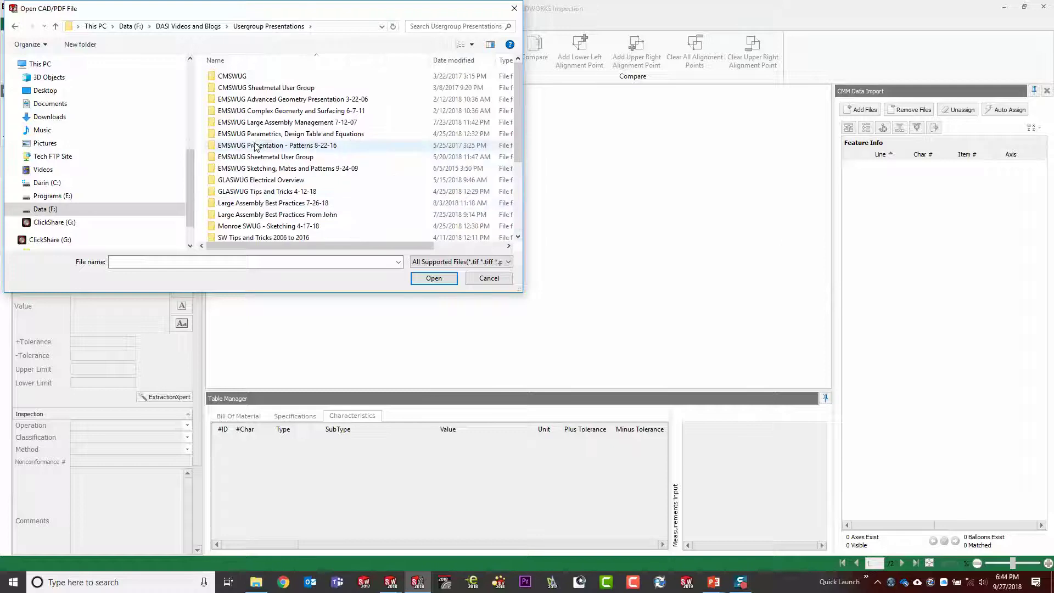
pyautogui.scroll(-5, 269, 203)
pyautogui.doubleClick(285, 223)
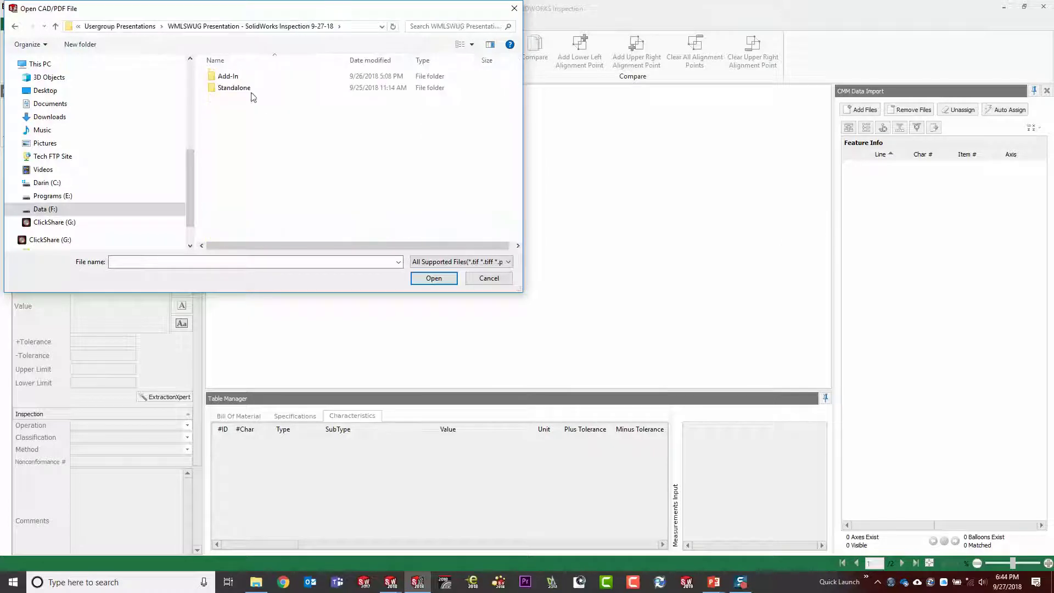
pyautogui.doubleClick(245, 78)
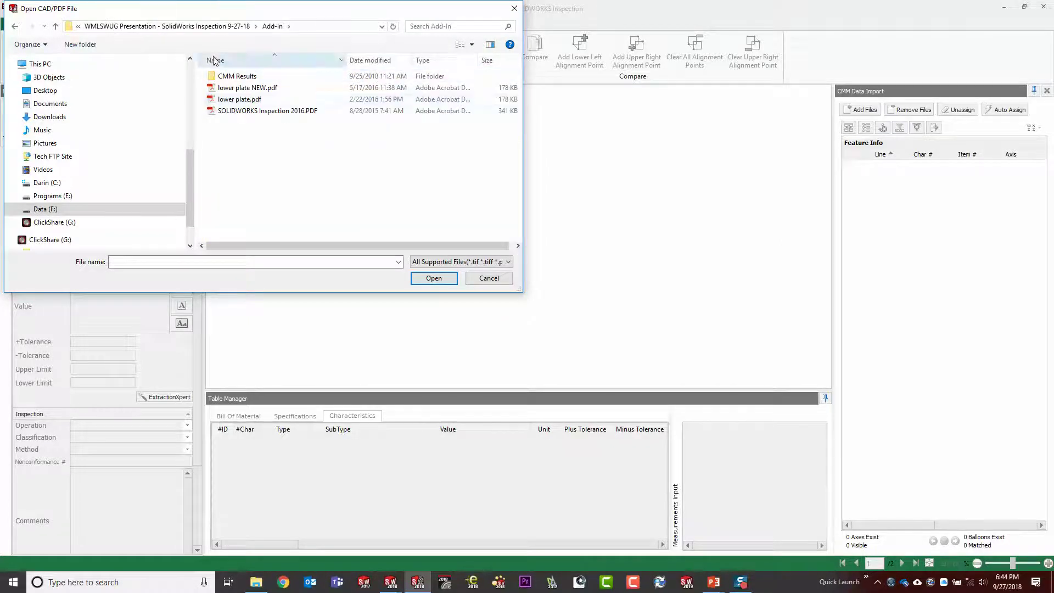
pyautogui.click(207, 26)
pyautogui.doubleClick(231, 89)
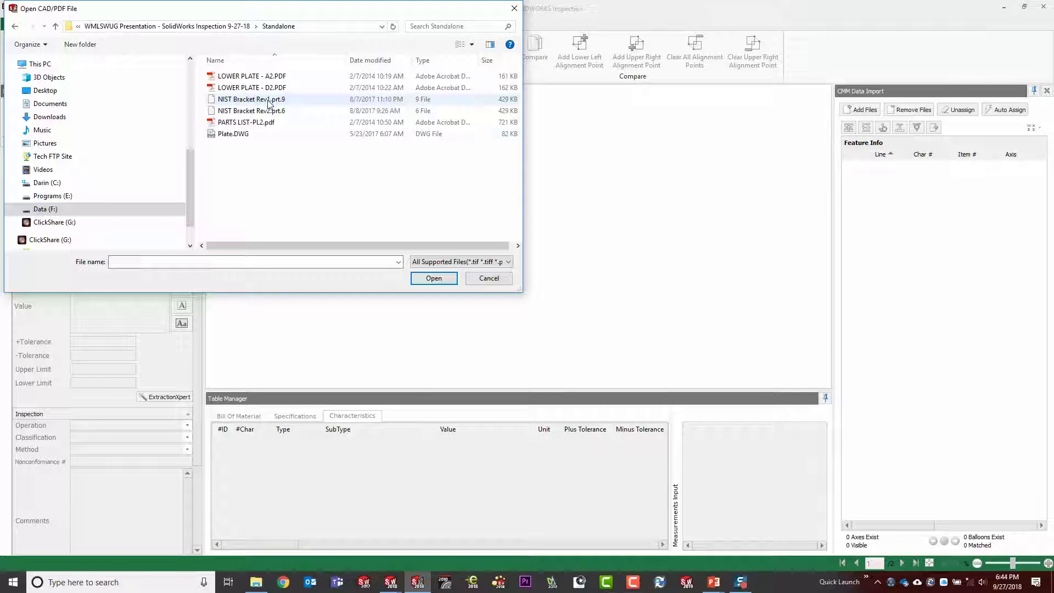
pyautogui.click(244, 137)
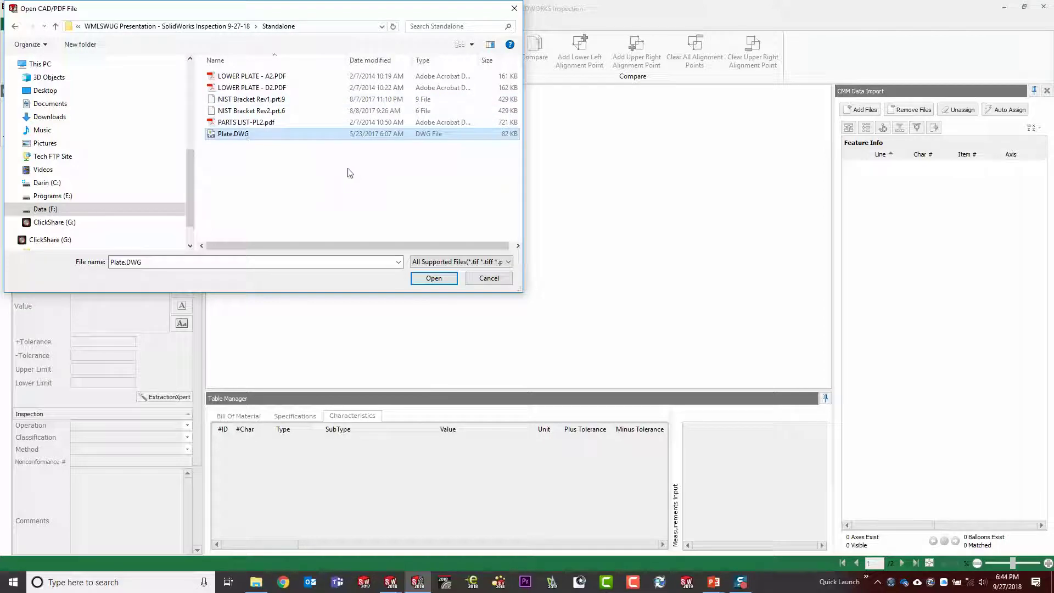
pyautogui.click(431, 278)
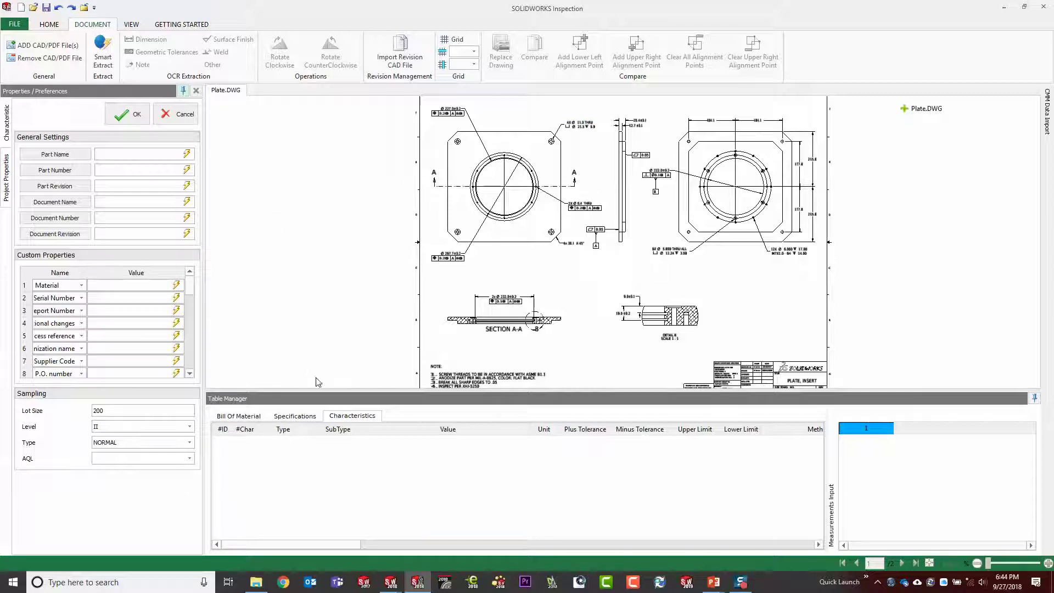
pyautogui.click(147, 45)
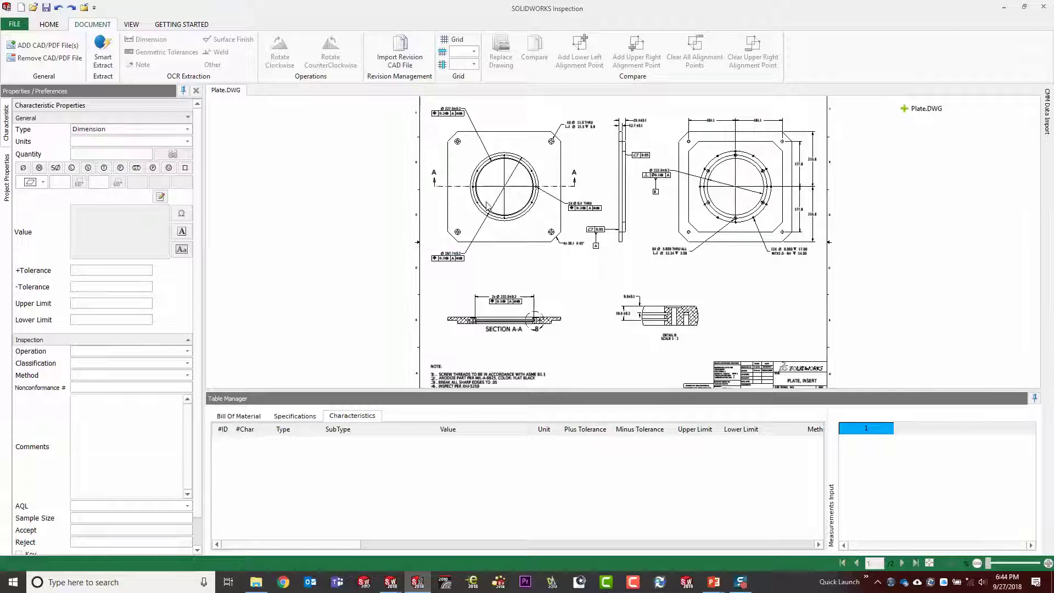
# Use Smart Extract to balloon the Ø 227.0±0.2 dimension and the 4X Ø 11.0 THRU hole callout in the front view.
pyautogui.scroll(3, 487, 204)
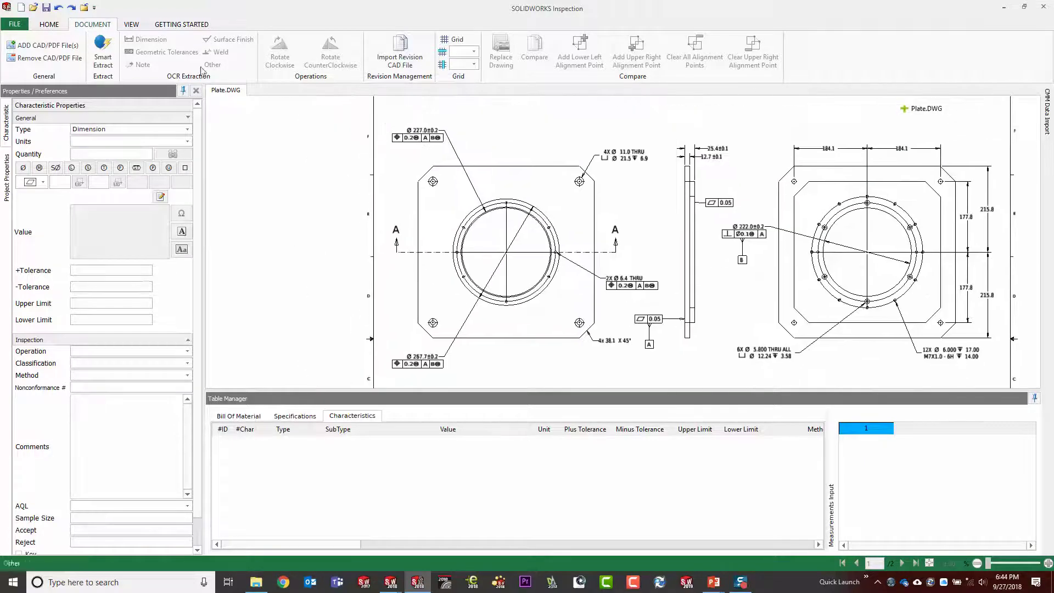
pyautogui.click(102, 52)
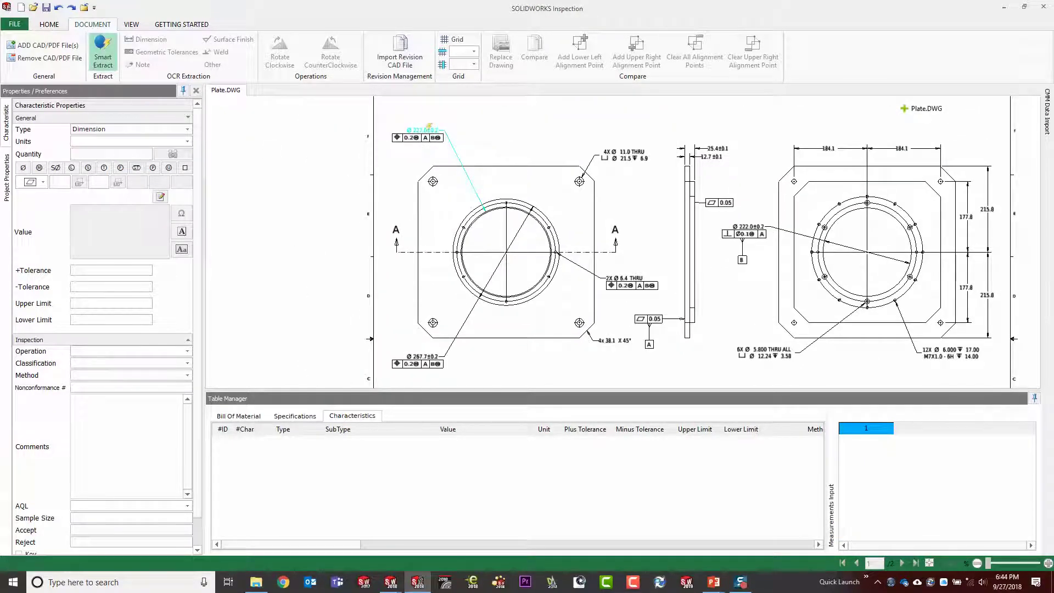
pyautogui.click(429, 128)
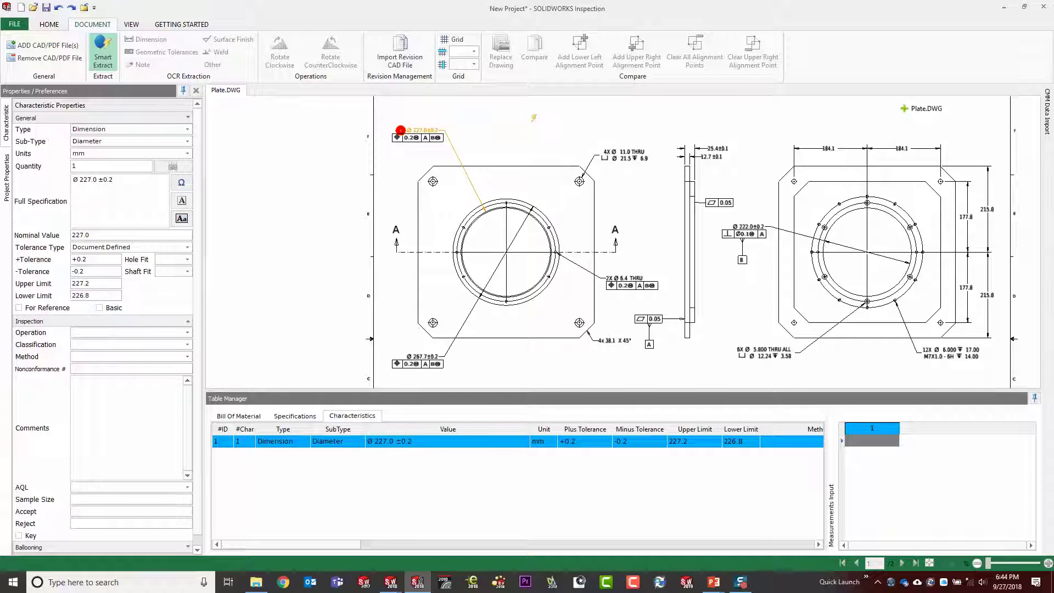
pyautogui.click(625, 154)
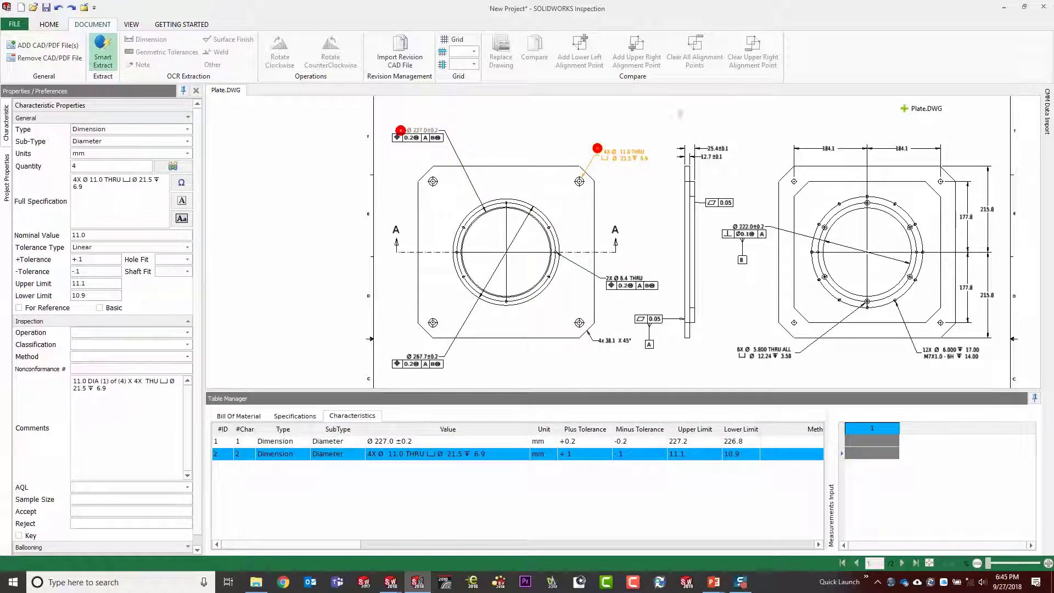
# Extract the side-view, Ø 222.0 and 6X Ø 5.800 callouts in one area, the front view's 6.4 hole and chamfer callouts in another, plus Ø 267.7.
pyautogui.moveTo(674, 115); pyautogui.dragTo(769, 249)
pyautogui.click(792, 355)
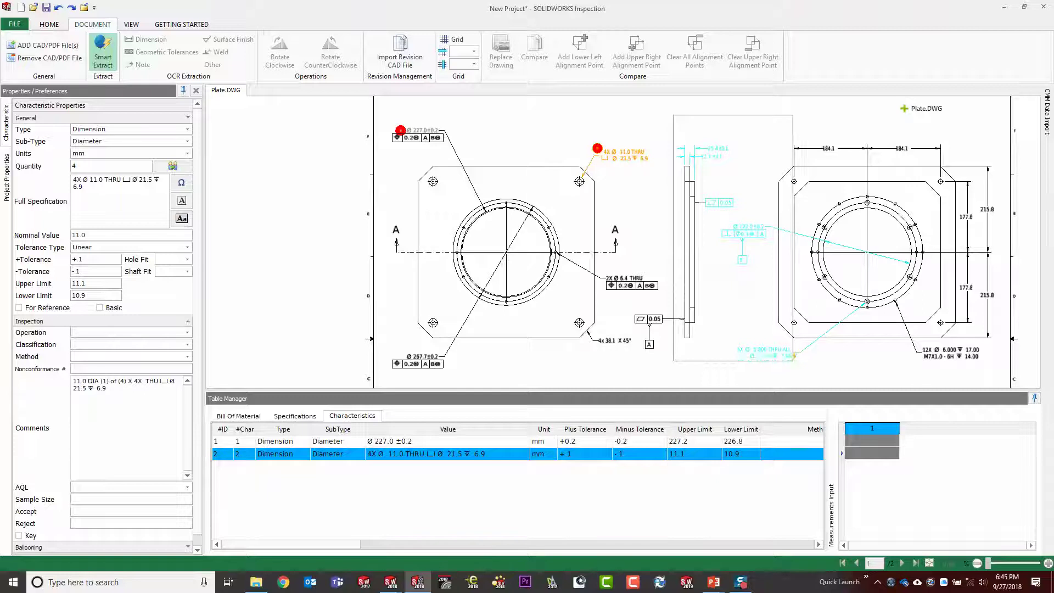
pyautogui.moveTo(677, 218); pyautogui.dragTo(555, 366)
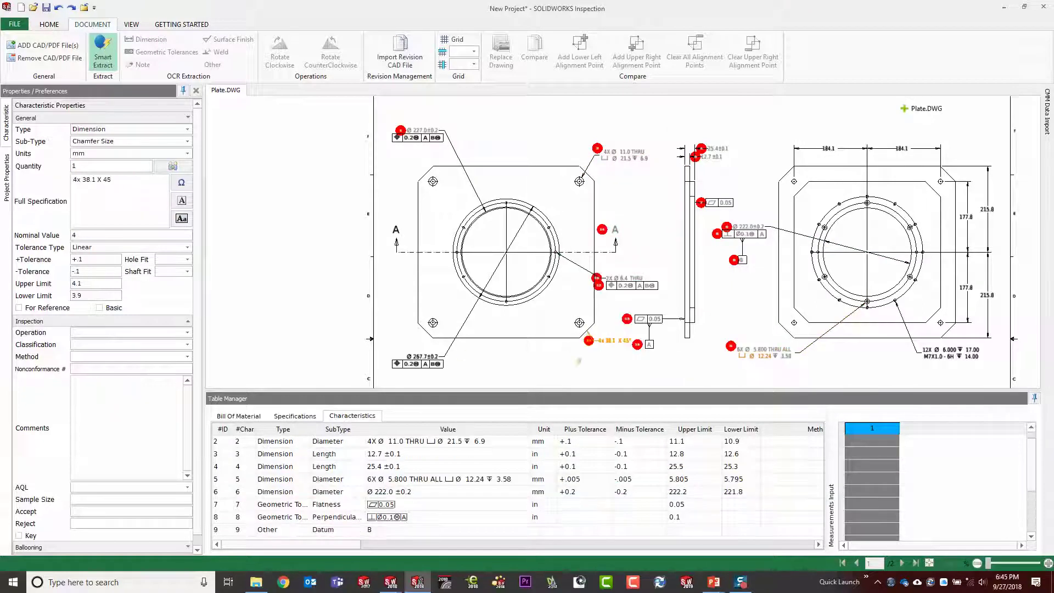
pyautogui.moveTo(451, 375); pyautogui.dragTo(452, 375)
# Extract the 2x Ø 232.0 dimension and position tolerance in Section A-A and the 9.0 and 19.0 lengths in Detail B.
pyautogui.scroll(-3, 539, 204)
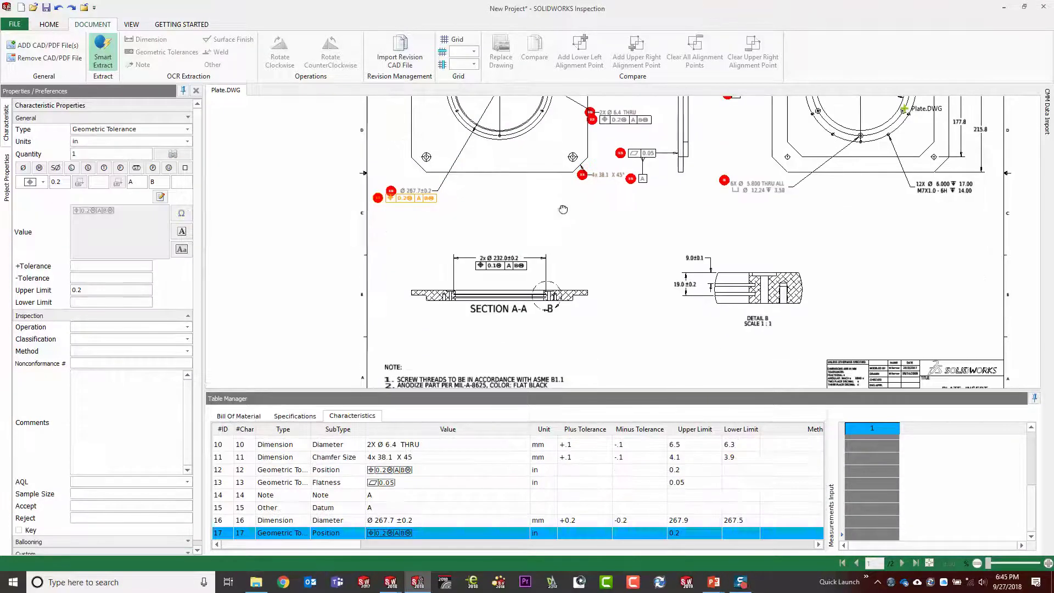
pyautogui.moveTo(453, 217); pyautogui.dragTo(553, 281)
pyautogui.moveTo(676, 237); pyautogui.dragTo(717, 305)
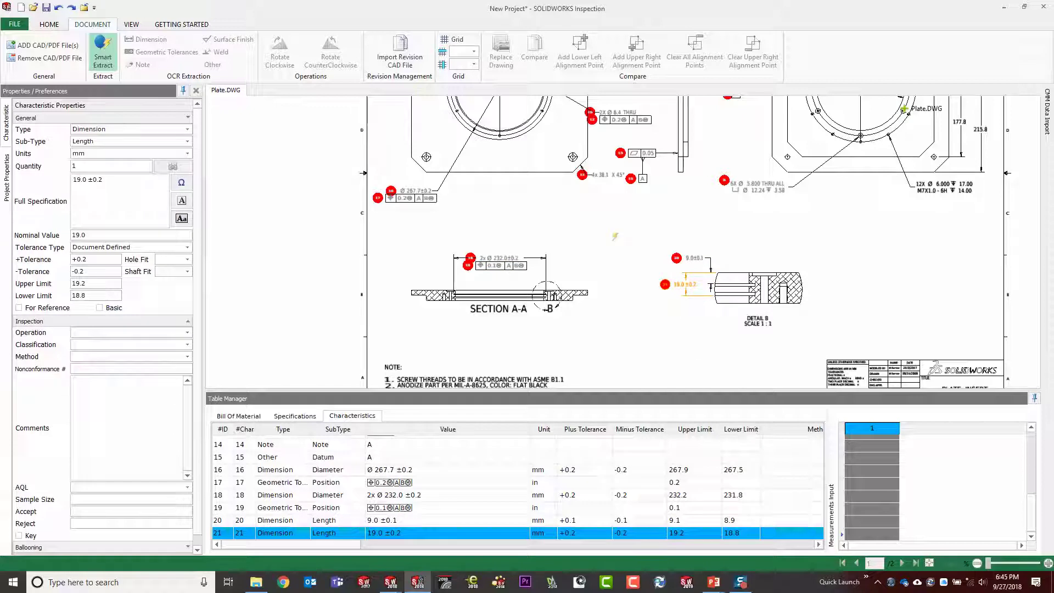
# Select the 4x 38.1 X 45° chamfer characteristic and set its classification to Critical.
pyautogui.scroll(4, 671, 209)
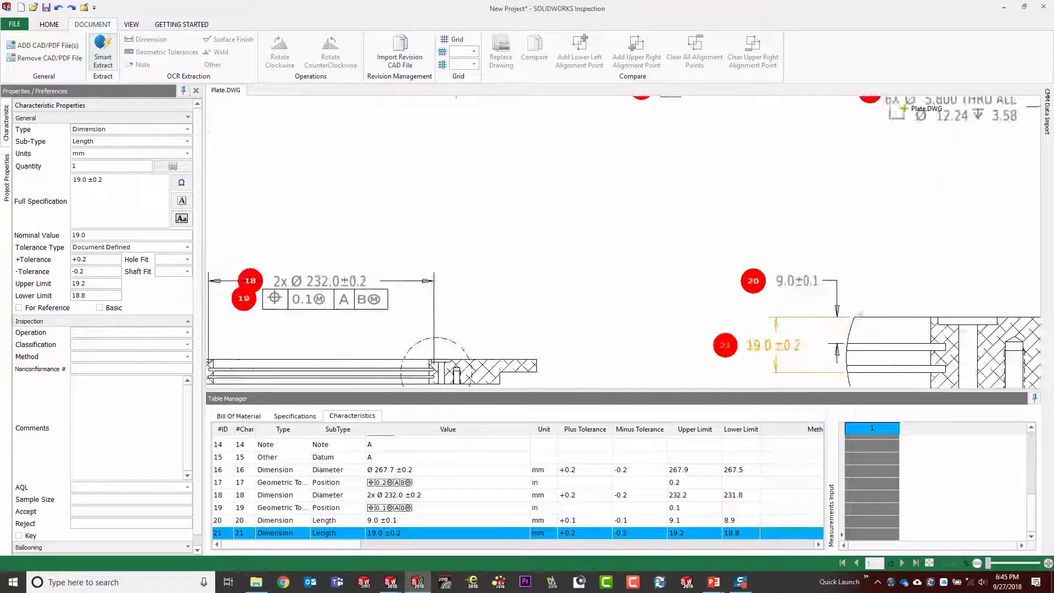
pyautogui.scroll(-2, 487, 117)
pyautogui.moveTo(487, 117); pyautogui.dragTo(522, 305, button='middle')
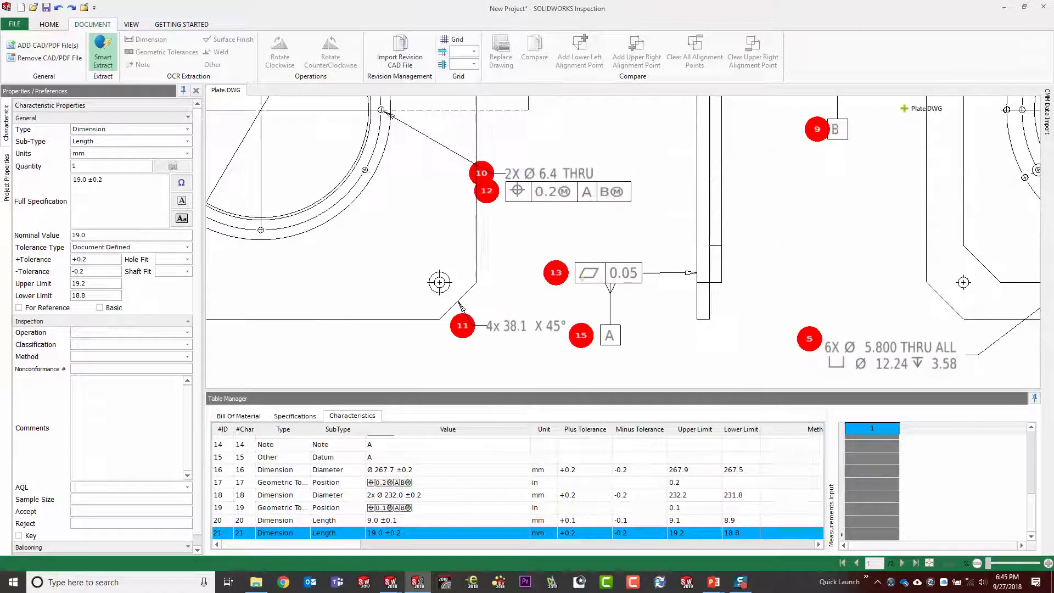
pyautogui.scroll(2, 418, 320)
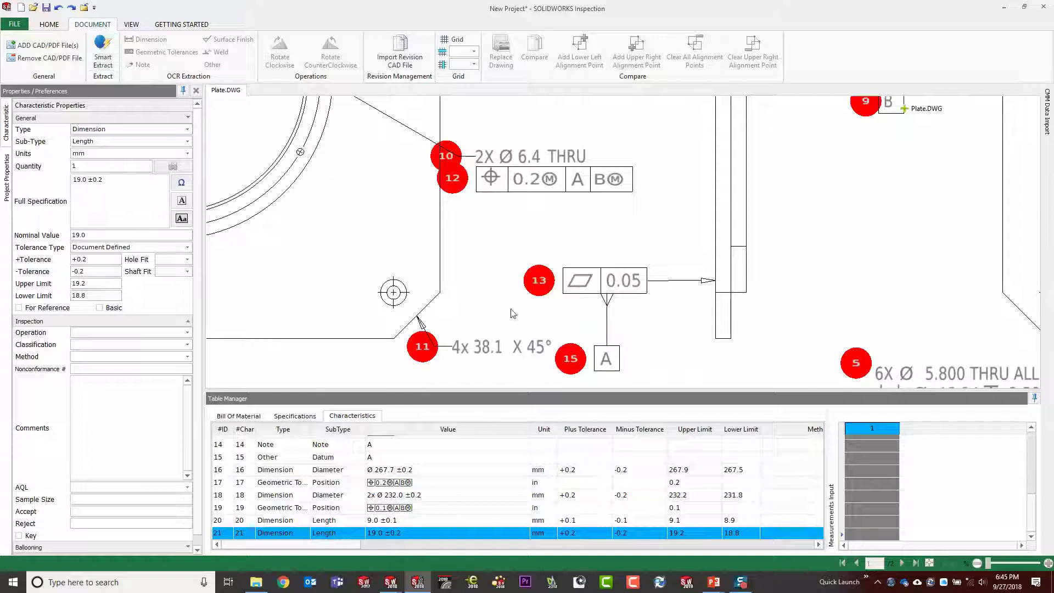
pyautogui.click(465, 350)
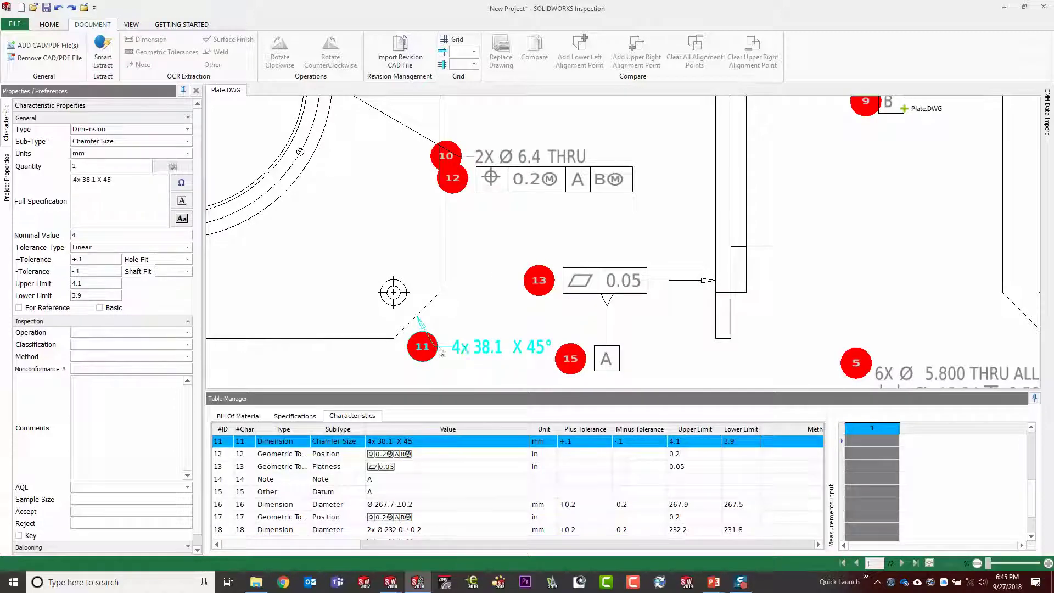
pyautogui.click(186, 357)
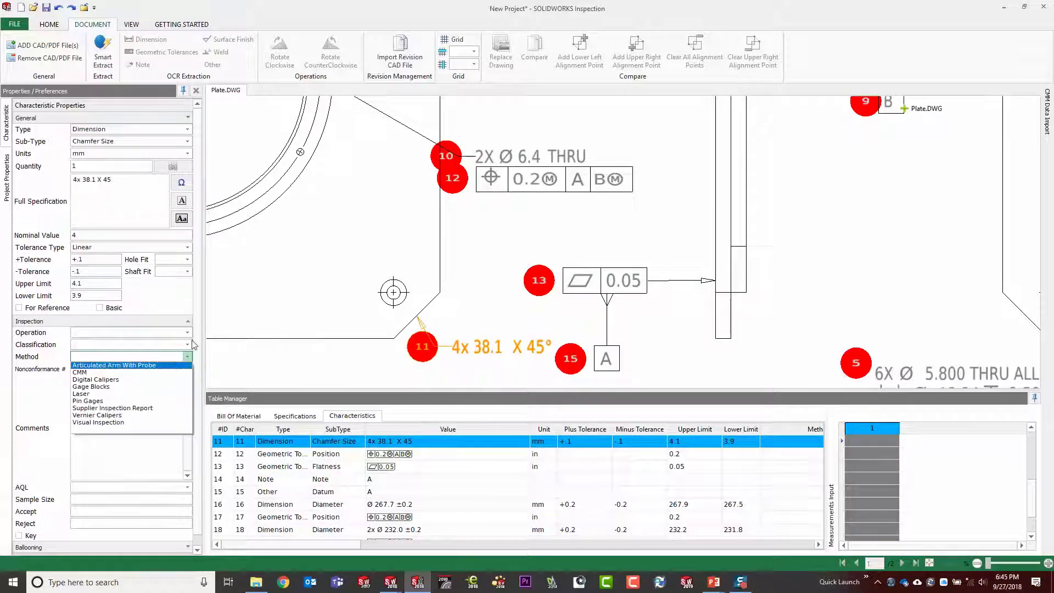
pyautogui.click(189, 344)
pyautogui.click(189, 345)
pyautogui.click(189, 346)
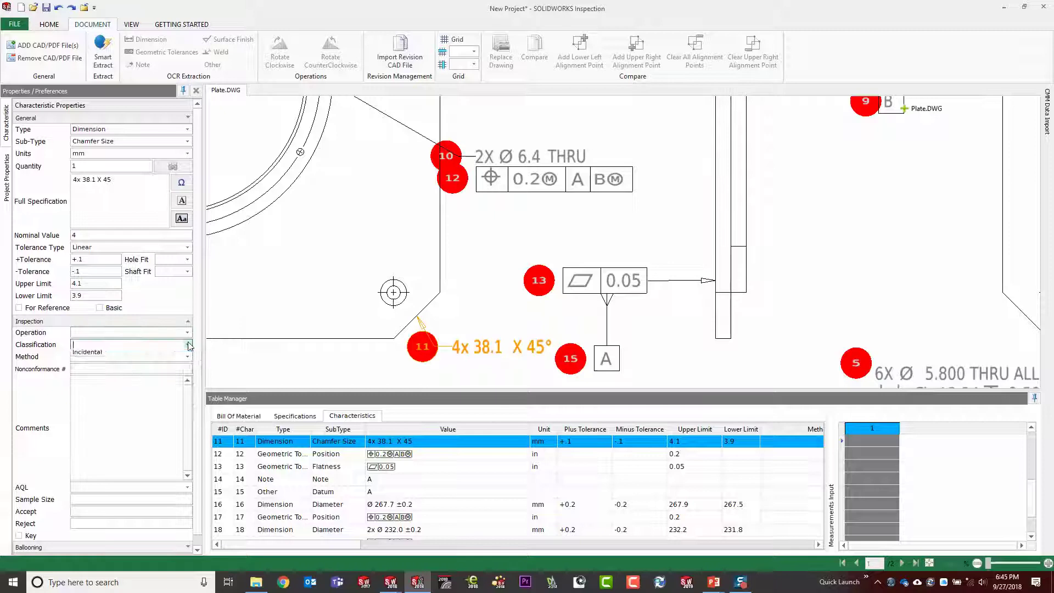
pyautogui.click(150, 357)
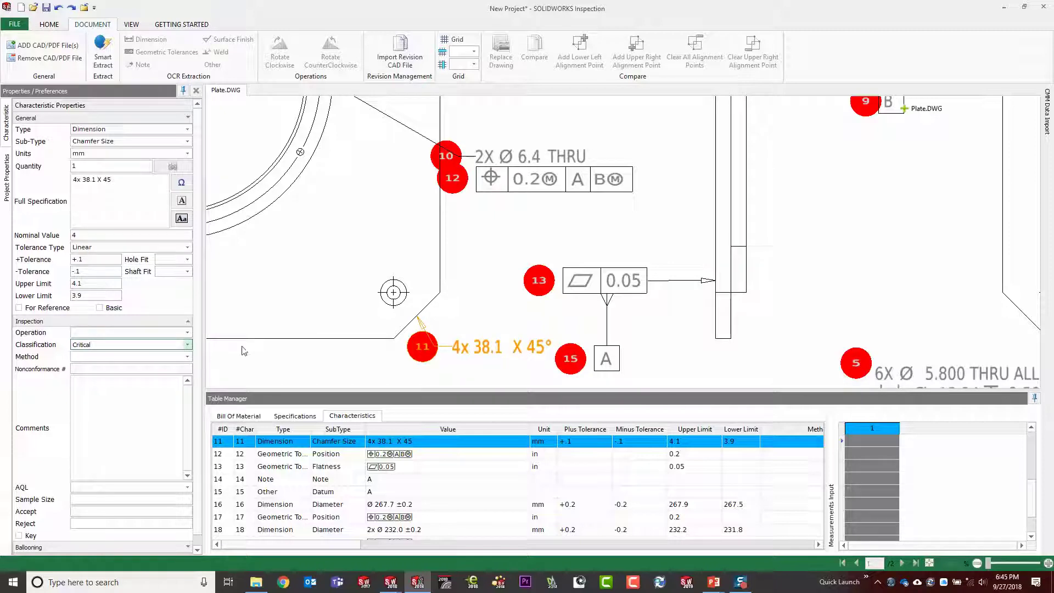
# Change the chamfer's classification to Major and finally to Minor, leaving no characteristic selected.
pyautogui.click(188, 344)
pyautogui.click(169, 368)
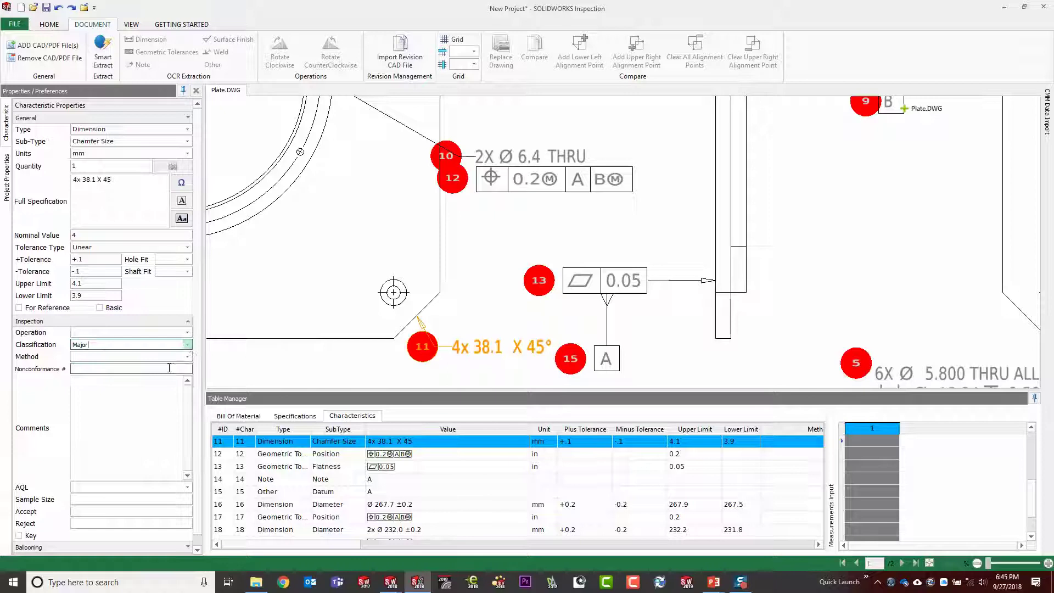
pyautogui.click(189, 344)
pyautogui.click(177, 377)
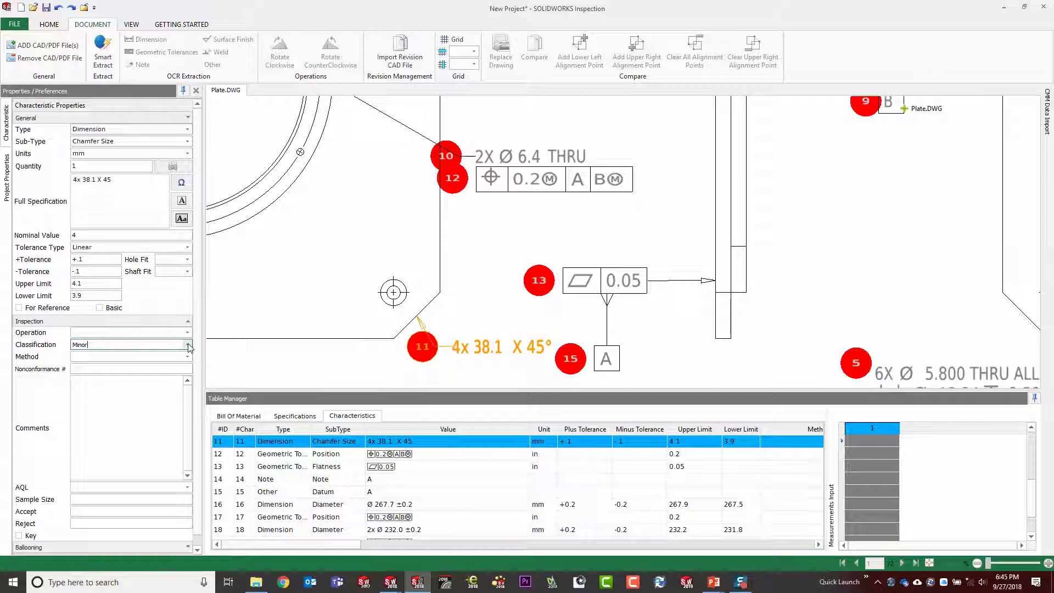
pyautogui.click(512, 231)
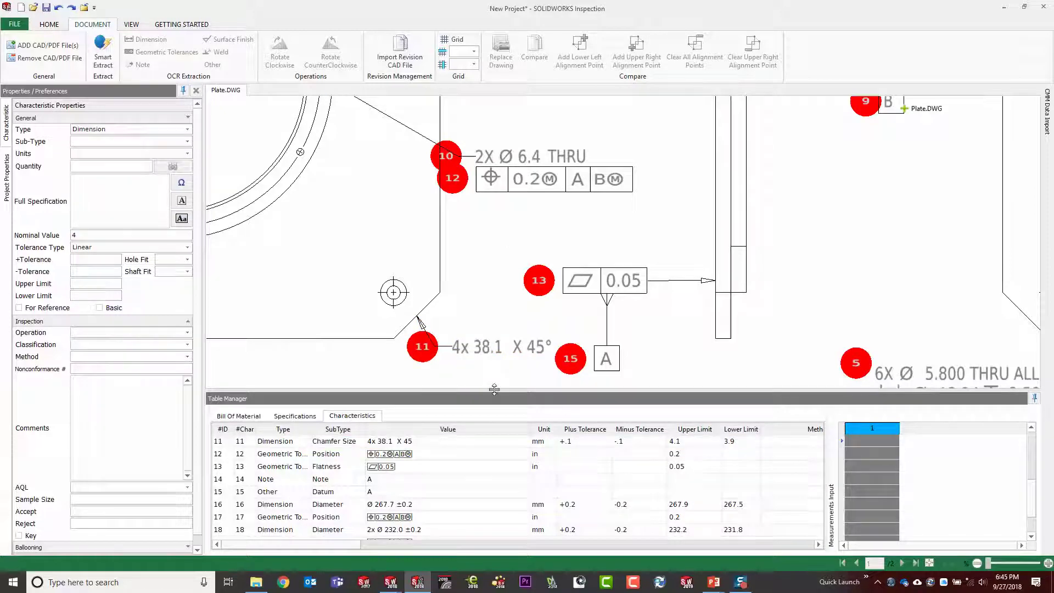
# Start an Excel export of the ballooned Plate.DWG characteristics and select the omnex aqua pro.xlt report template.
pyautogui.moveTo(494, 387)
pyautogui.mouseDown()
pyautogui.moveTo(495, 491)
pyautogui.moveTo(494, 407)
pyautogui.mouseUp()
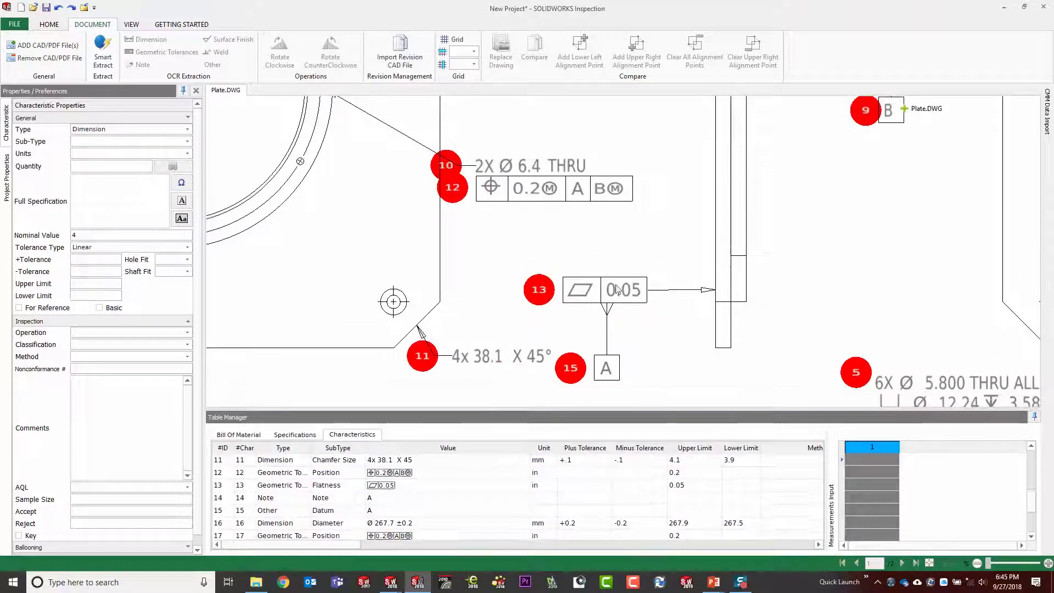
pyautogui.scroll(-3, 497, 250)
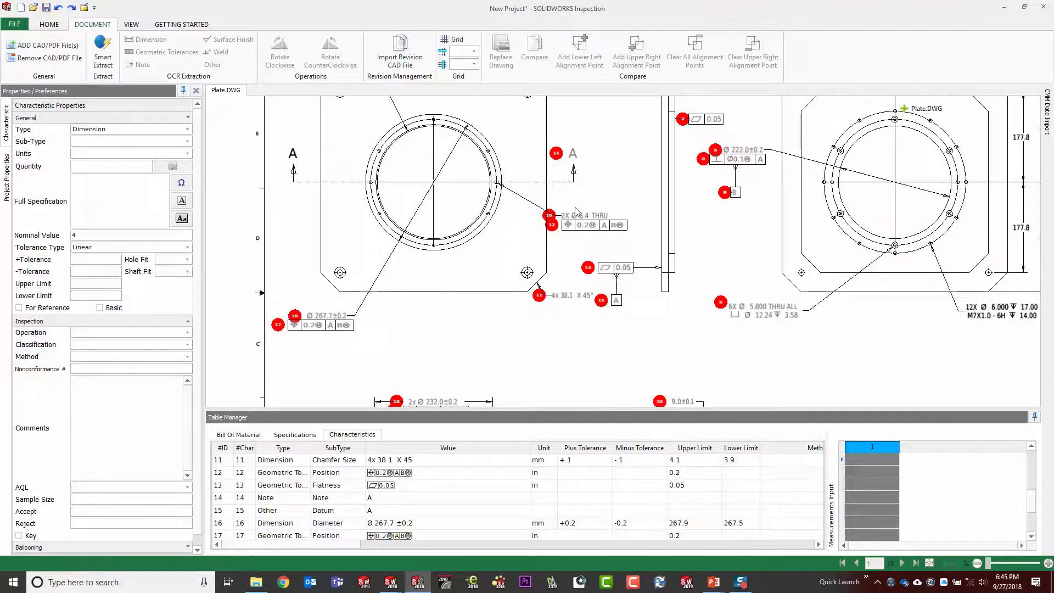
pyautogui.scroll(-2, 576, 211)
pyautogui.click(50, 24)
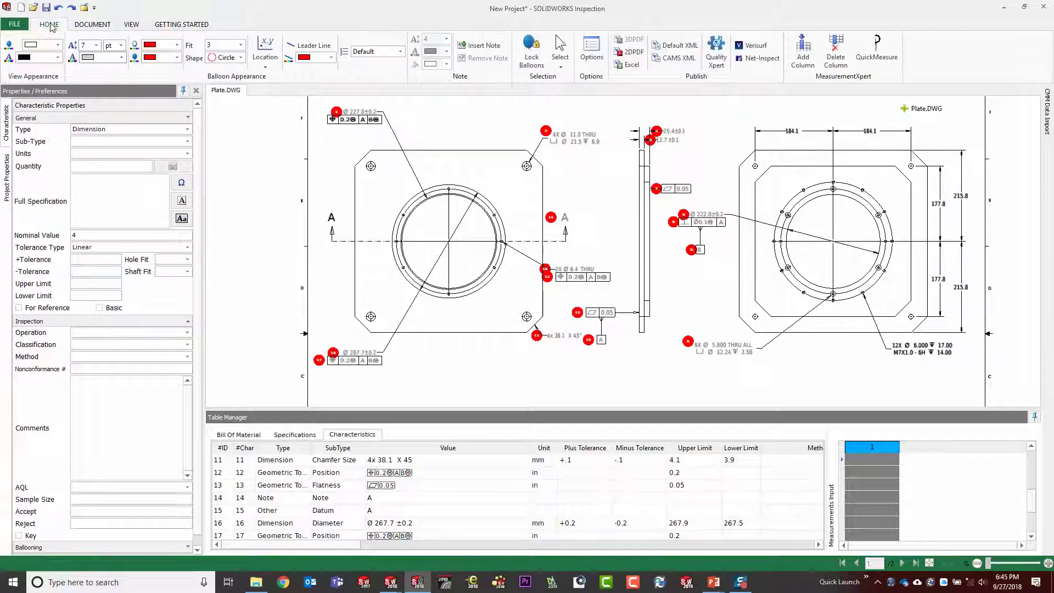
pyautogui.click(630, 65)
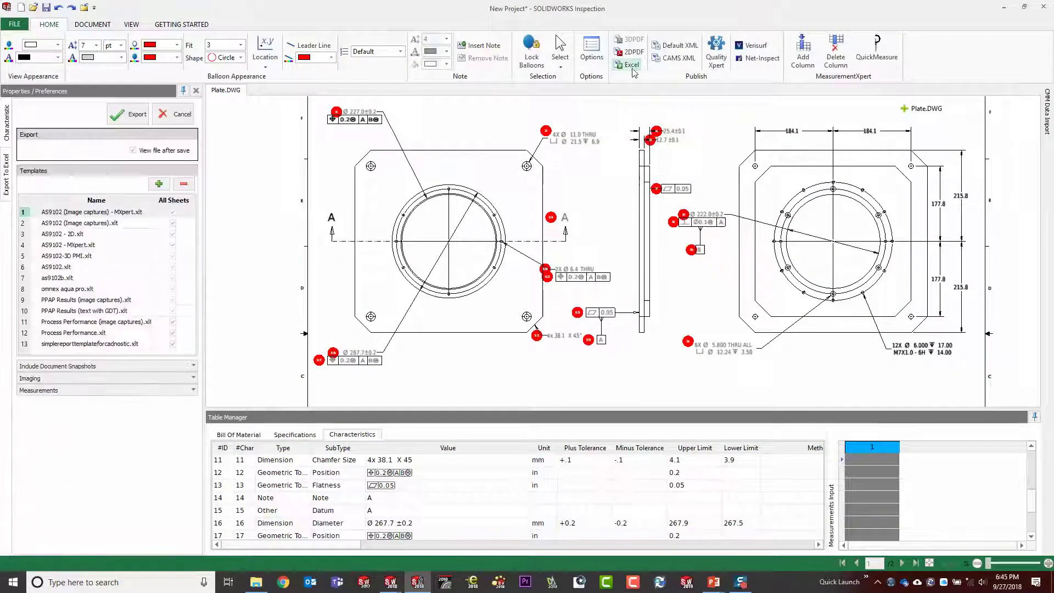
pyautogui.click(132, 150)
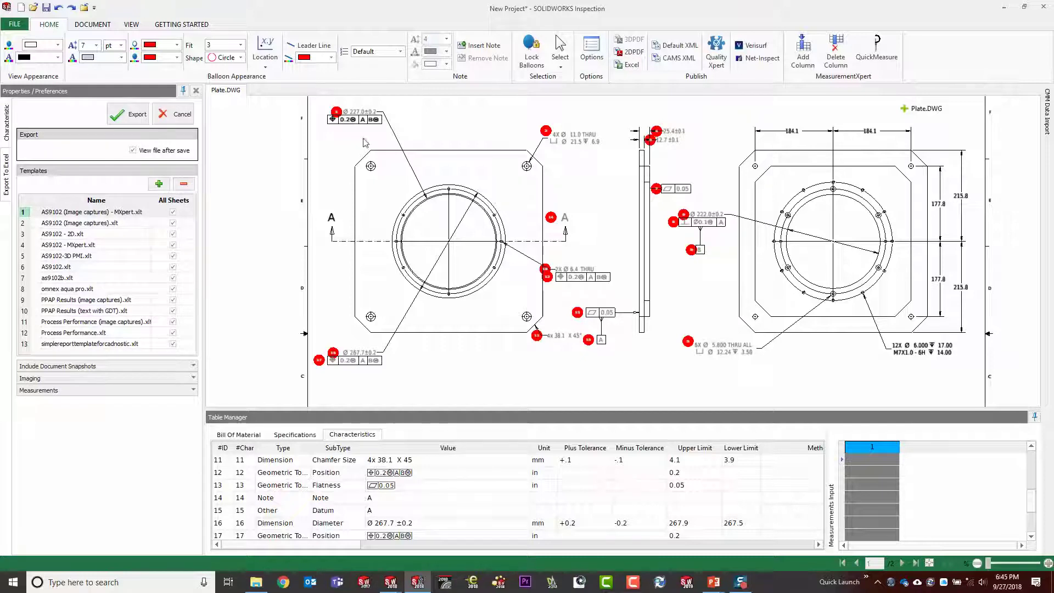
pyautogui.click(83, 289)
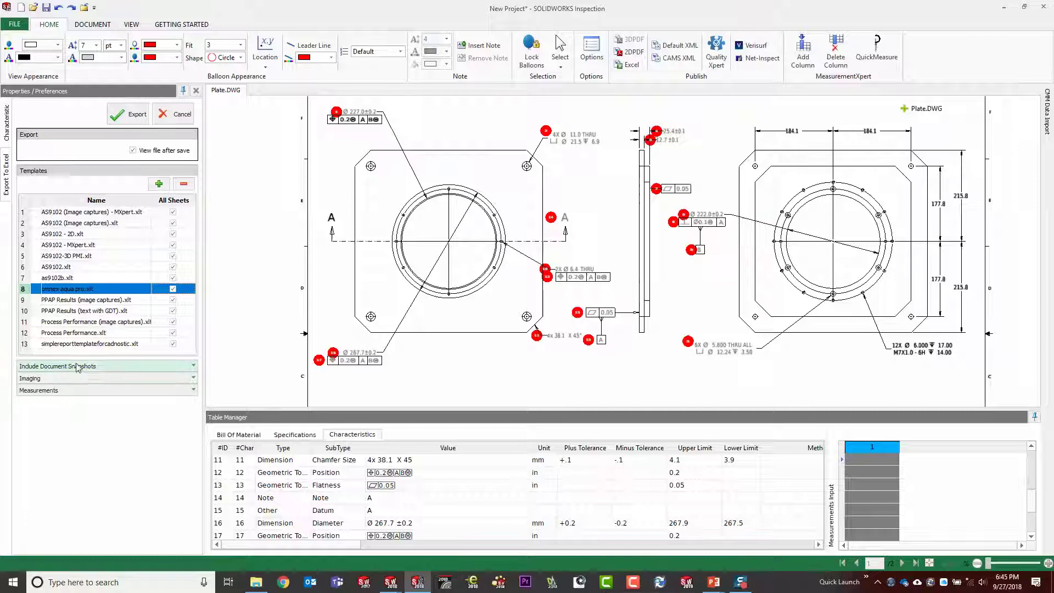
# Include the Model sheet among the document snapshots published with the Excel report.
pyautogui.click(117, 368)
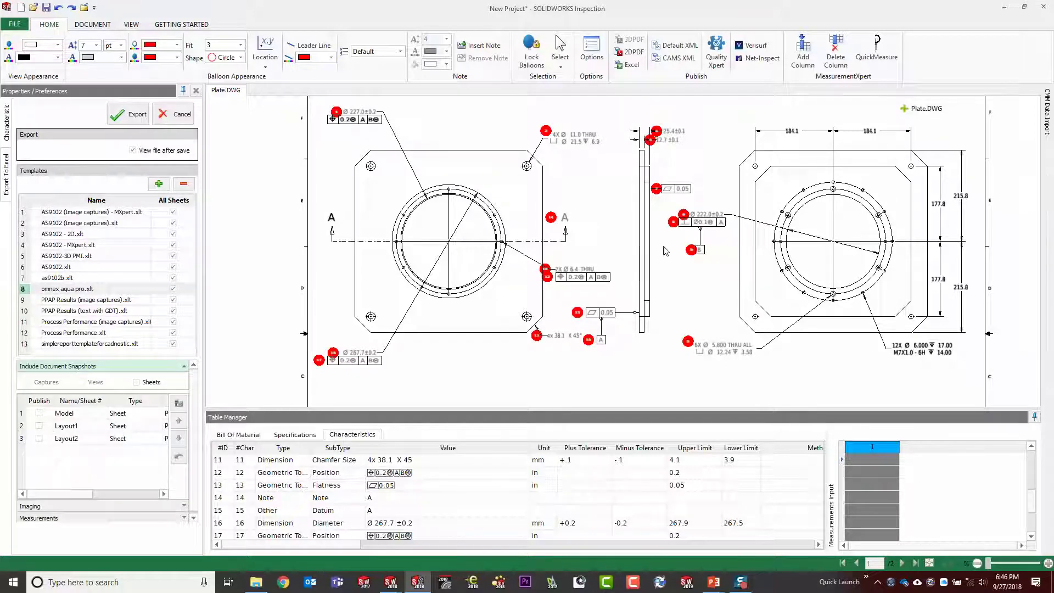
pyautogui.scroll(-1, 667, 252)
pyautogui.scroll(-4, 677, 280)
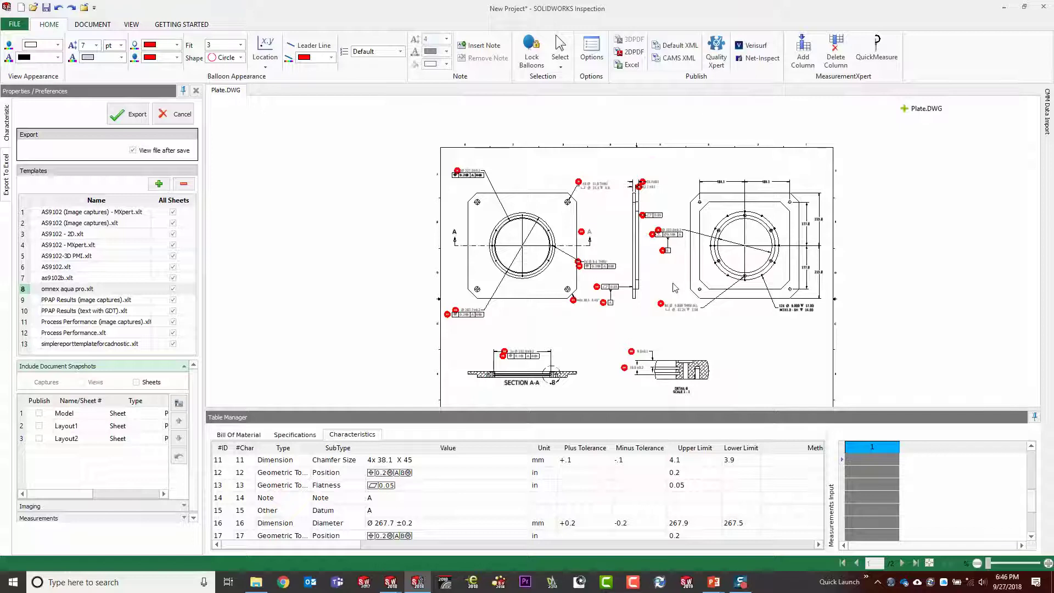
pyautogui.click(39, 412)
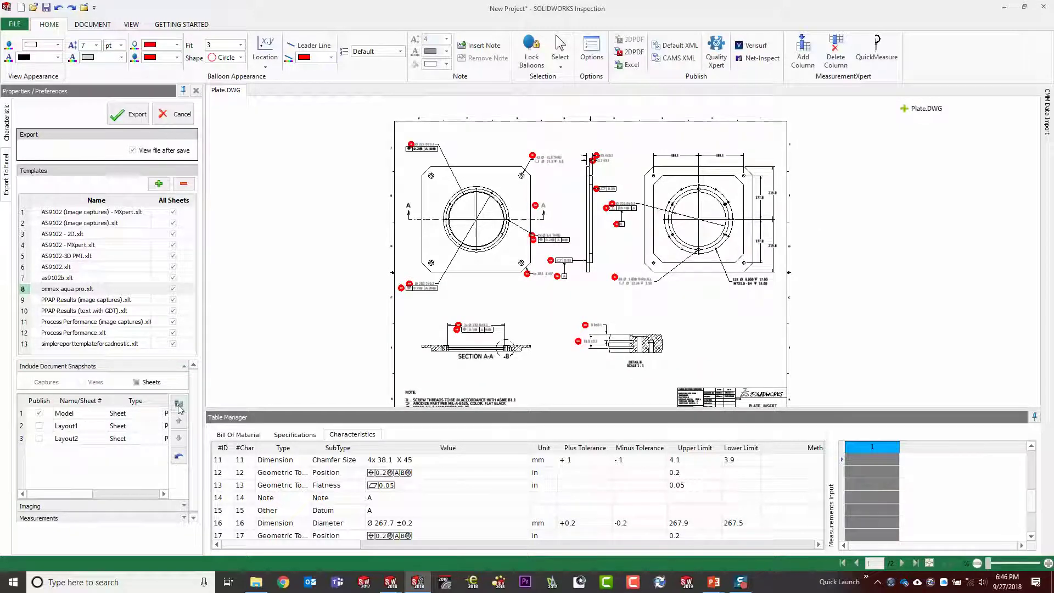
# Capture a custom snapshot of Section A-A and Detail B, mark it for publishing and export the report to Excel as Plate-FAIR.xls.
pyautogui.scroll(4, 542, 344)
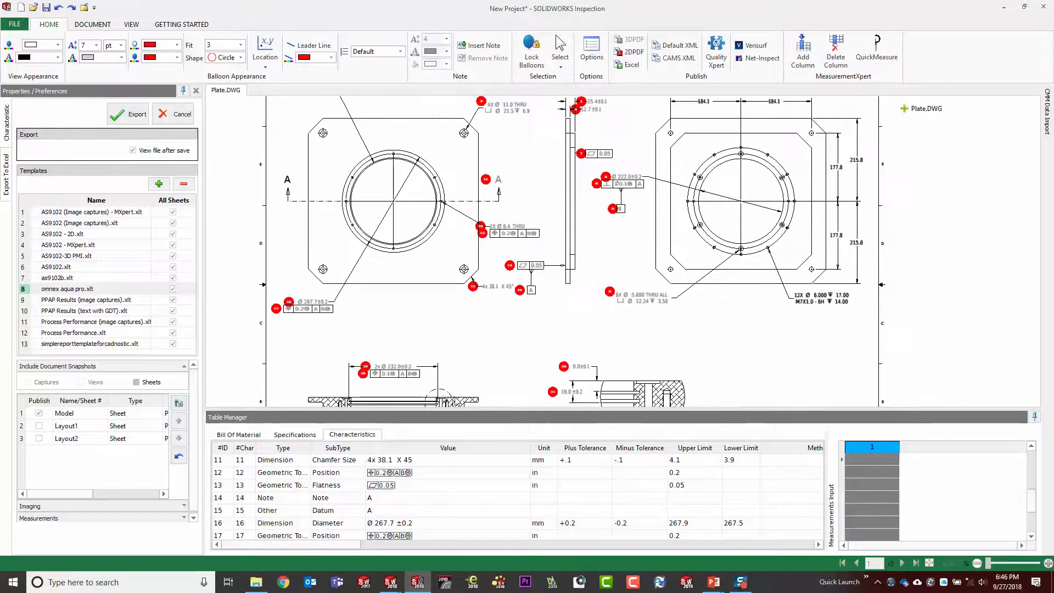
pyautogui.moveTo(542, 344); pyautogui.dragTo(661, 204, button='middle')
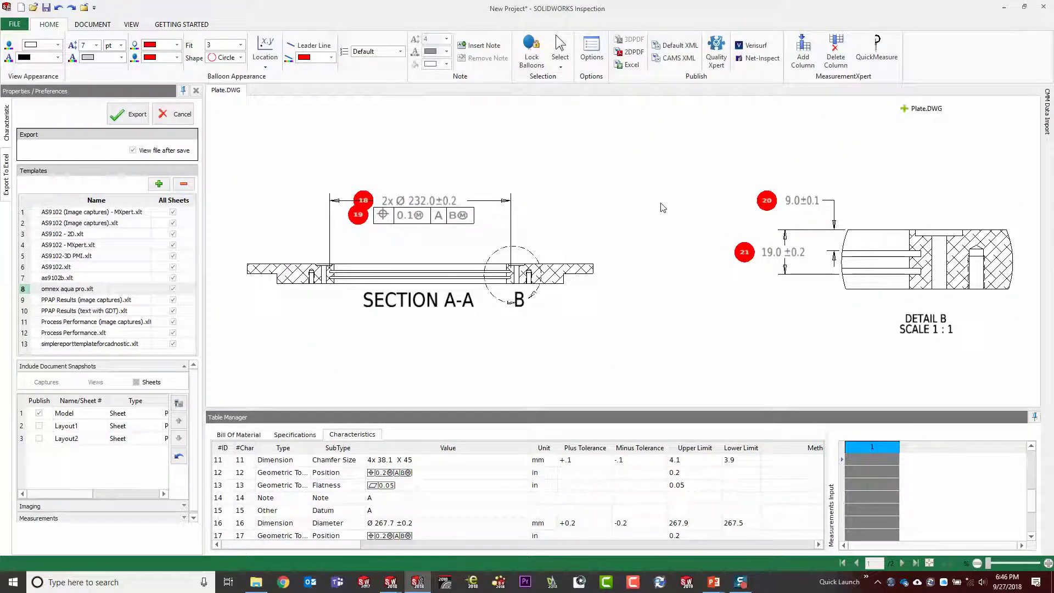
pyautogui.click(179, 404)
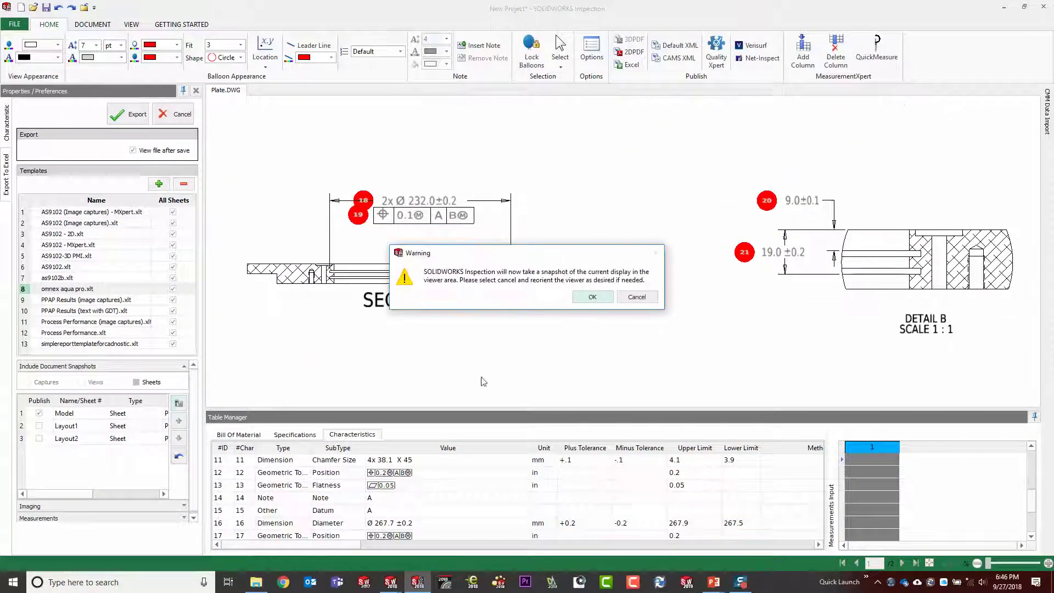
pyautogui.click(599, 300)
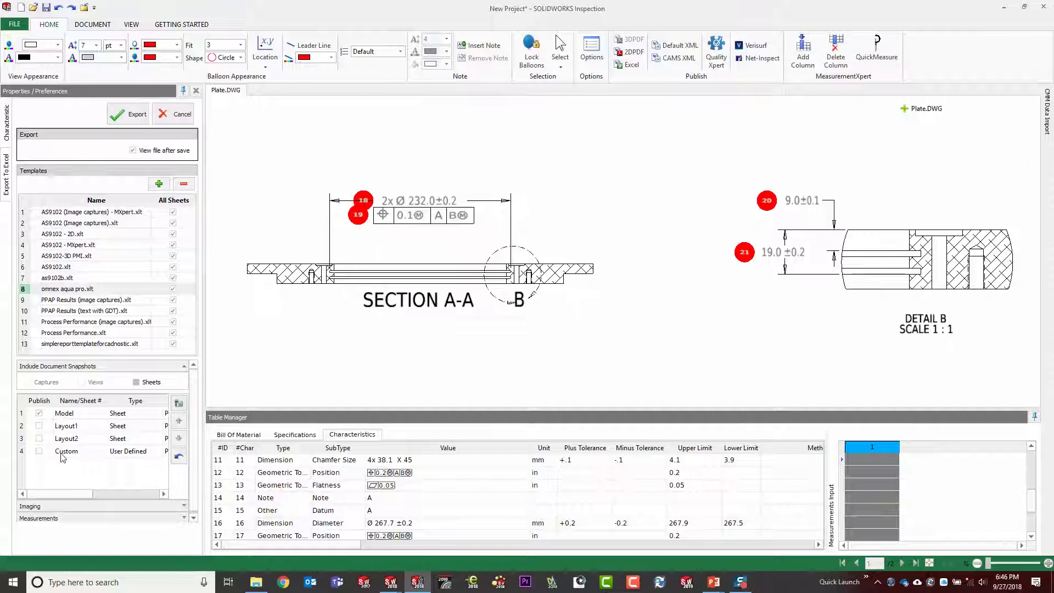
pyautogui.click(39, 452)
pyautogui.click(137, 120)
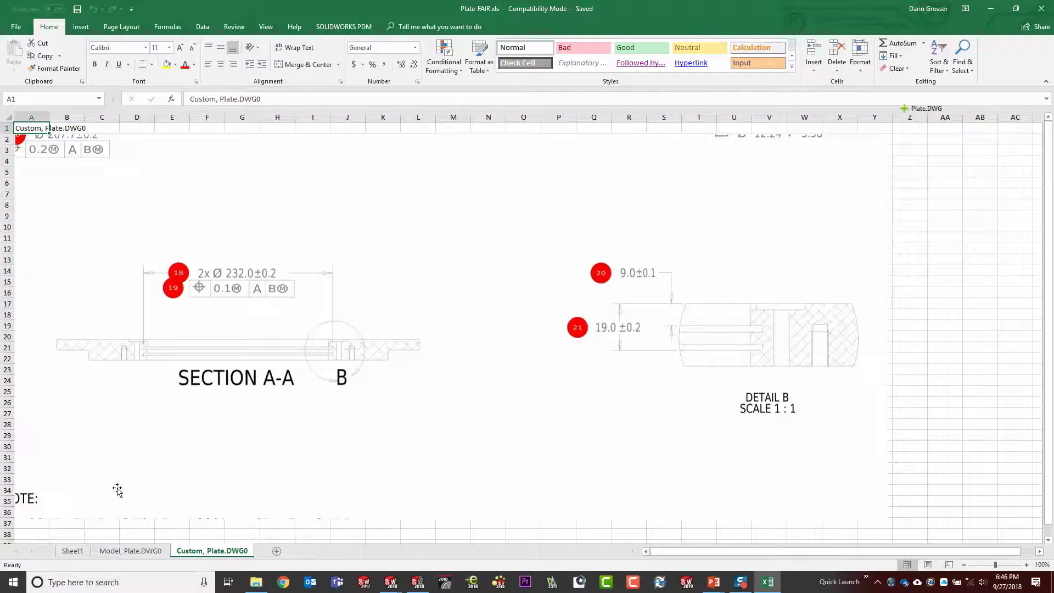
# Review the characteristics table on Sheet1 and the Model and Custom drawing snapshot sheets in the exported workbook.
pyautogui.click(73, 551)
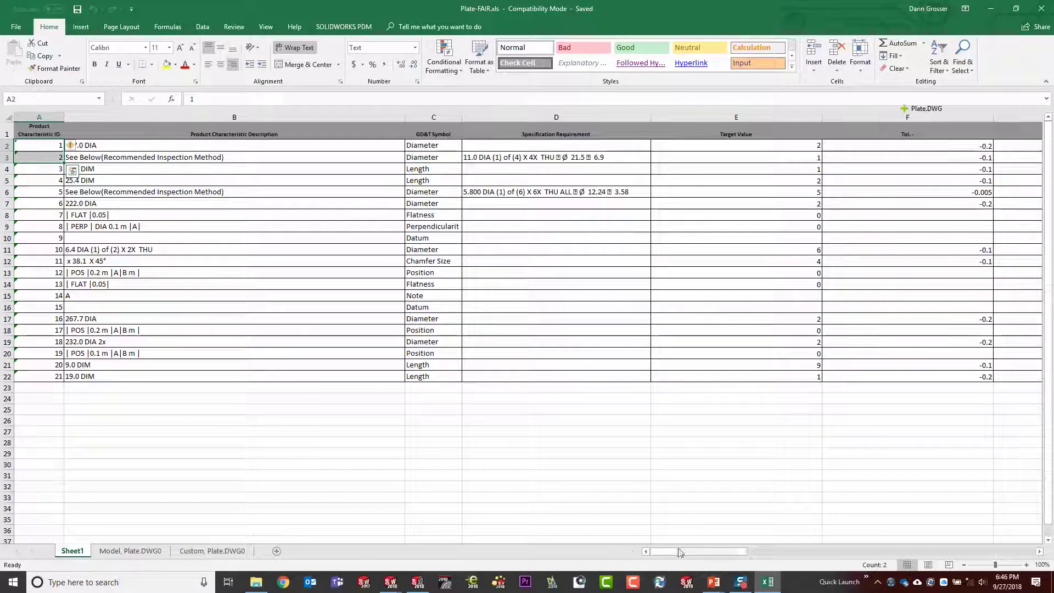
pyautogui.click(128, 550)
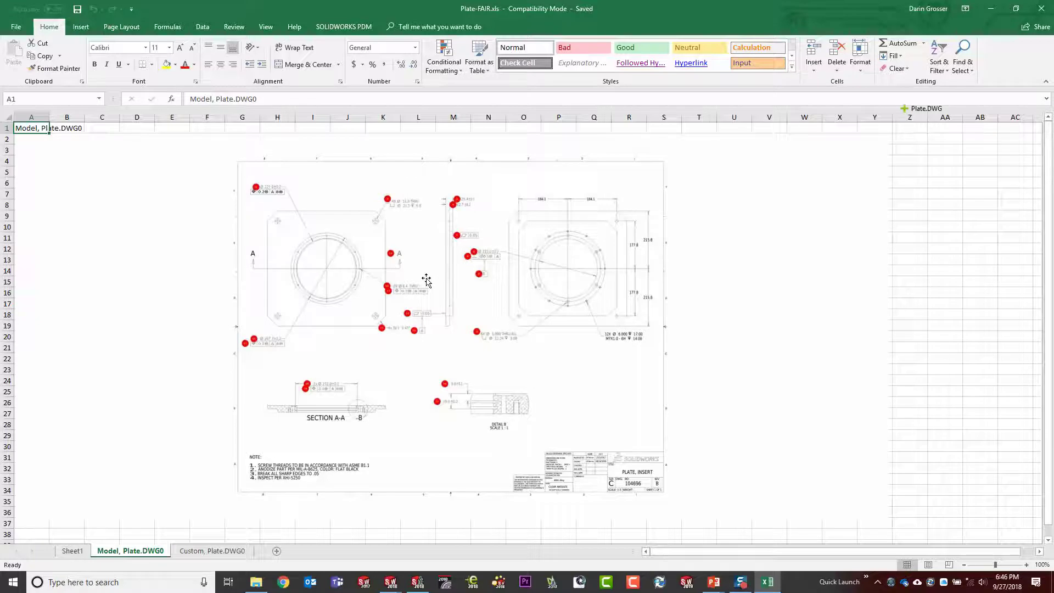
pyautogui.click(218, 551)
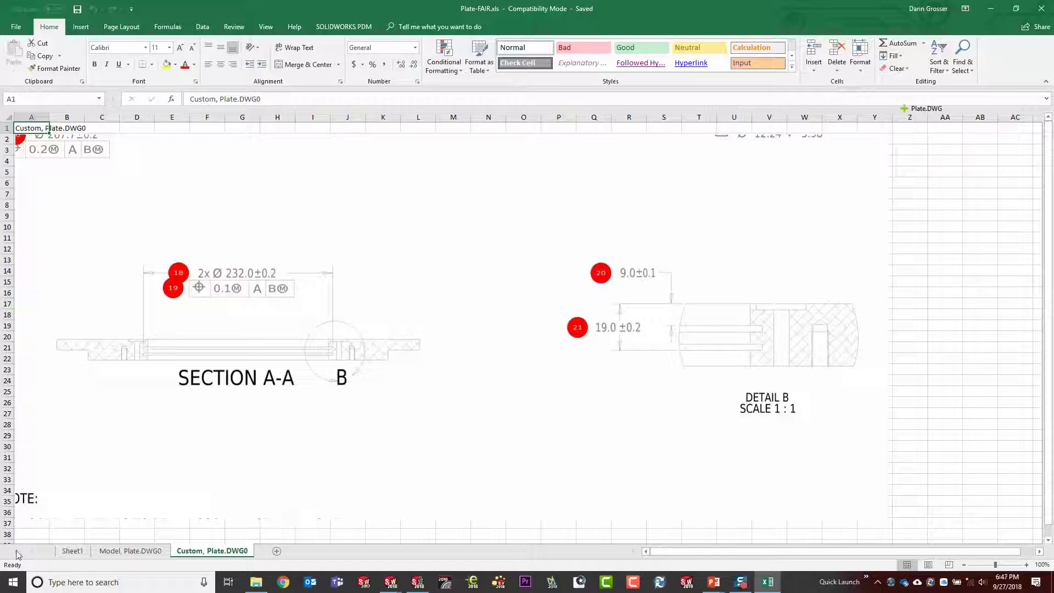
pyautogui.hotkey('ctrl', 'pageup')
pyautogui.hotkey('ctrl', 'pageup')
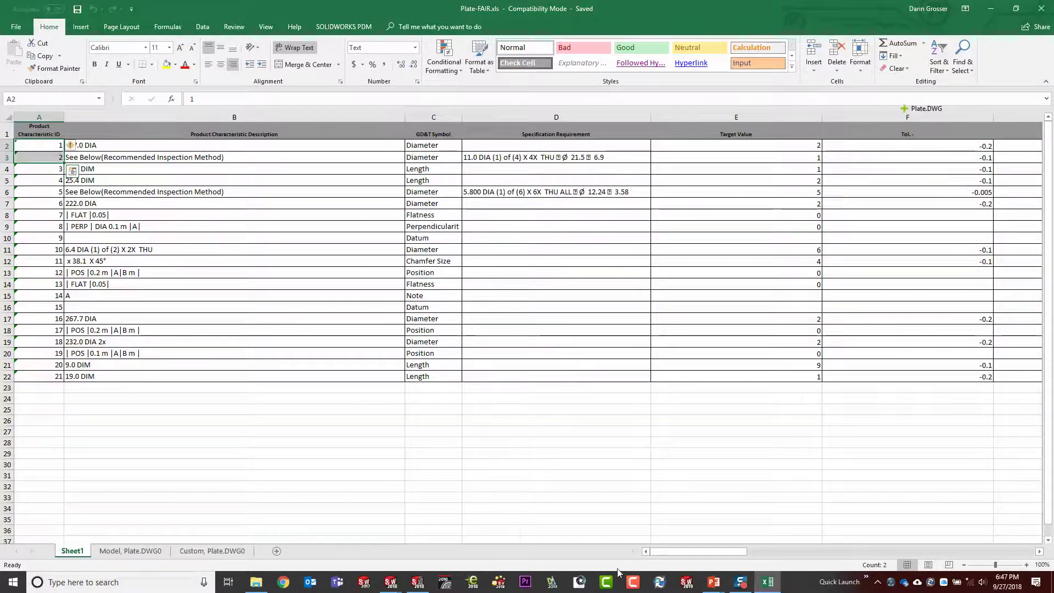
pyautogui.moveTo(676, 551); pyautogui.dragTo(614, 540)
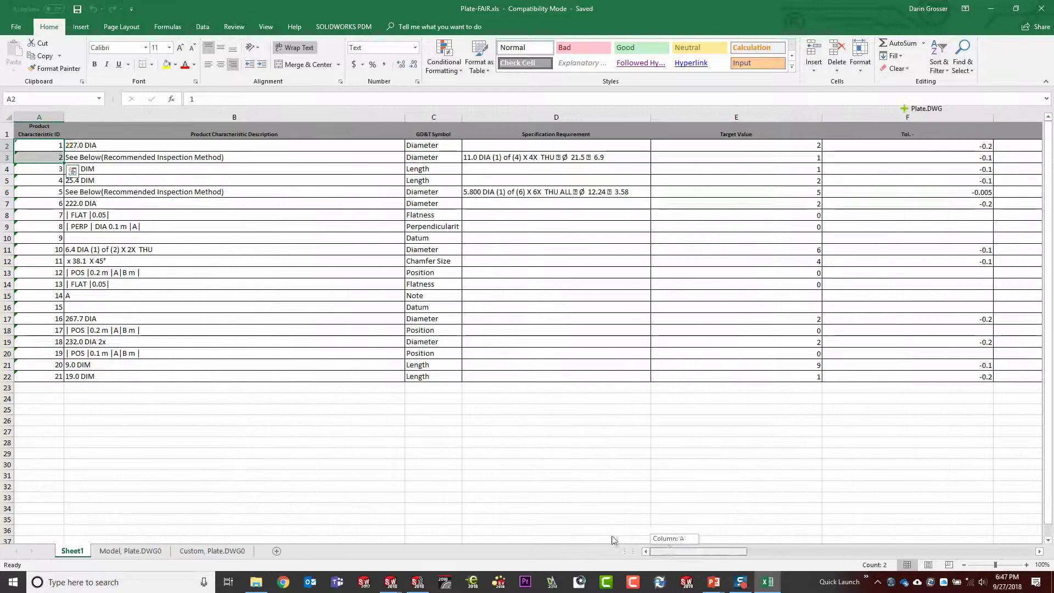
pyautogui.click(153, 552)
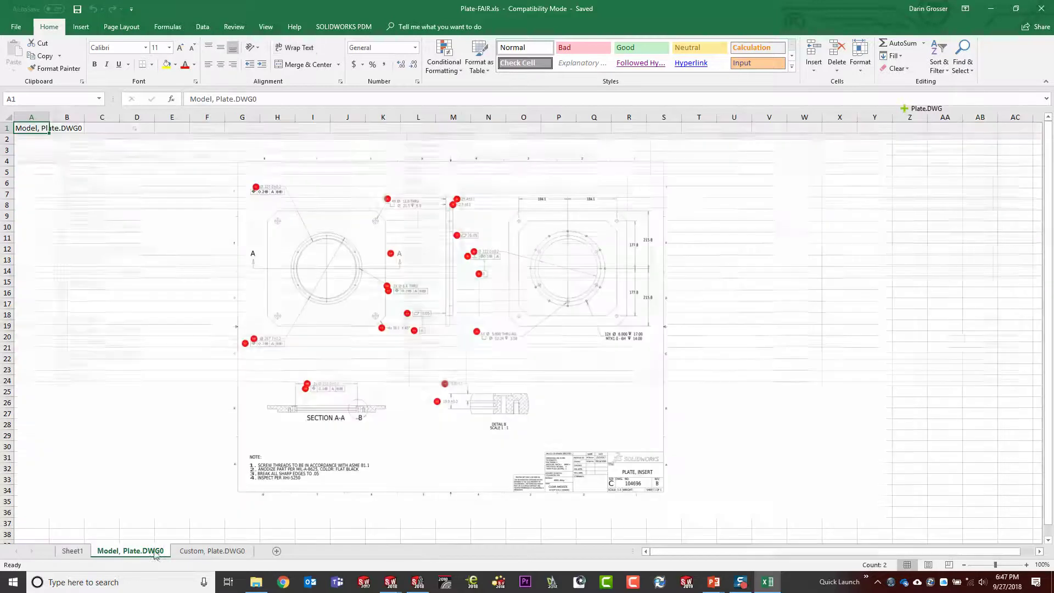
pyautogui.click(200, 554)
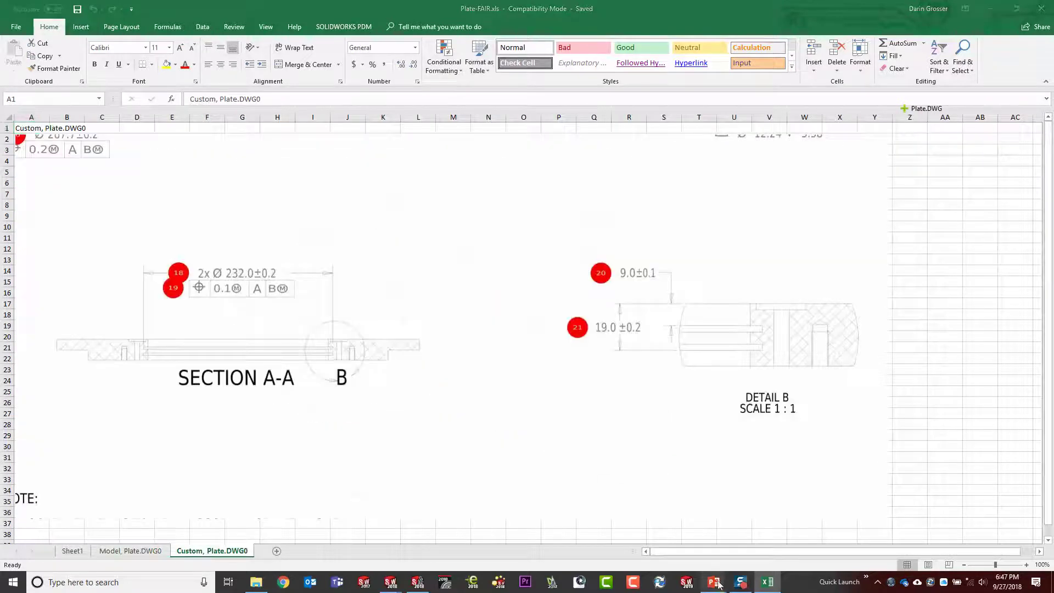
pyautogui.click(752, 530)
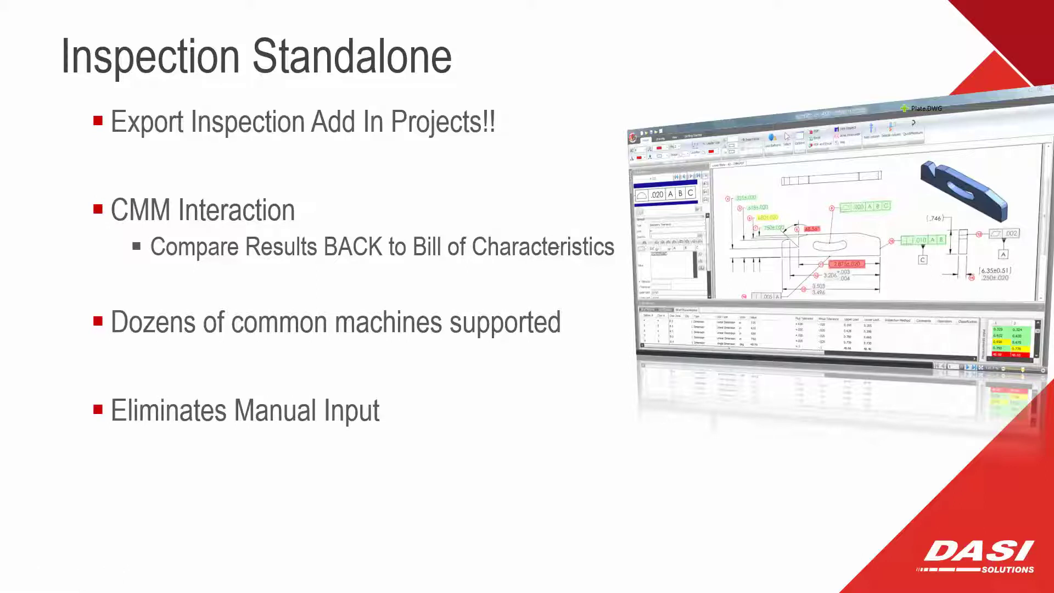
pyautogui.click(553, 336)
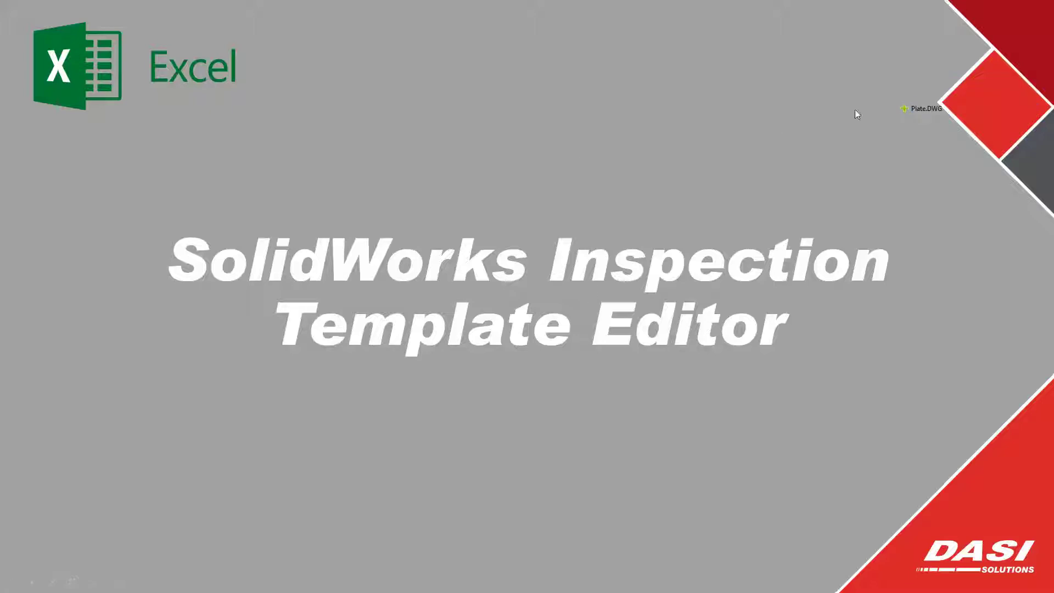
pyautogui.click(674, 114)
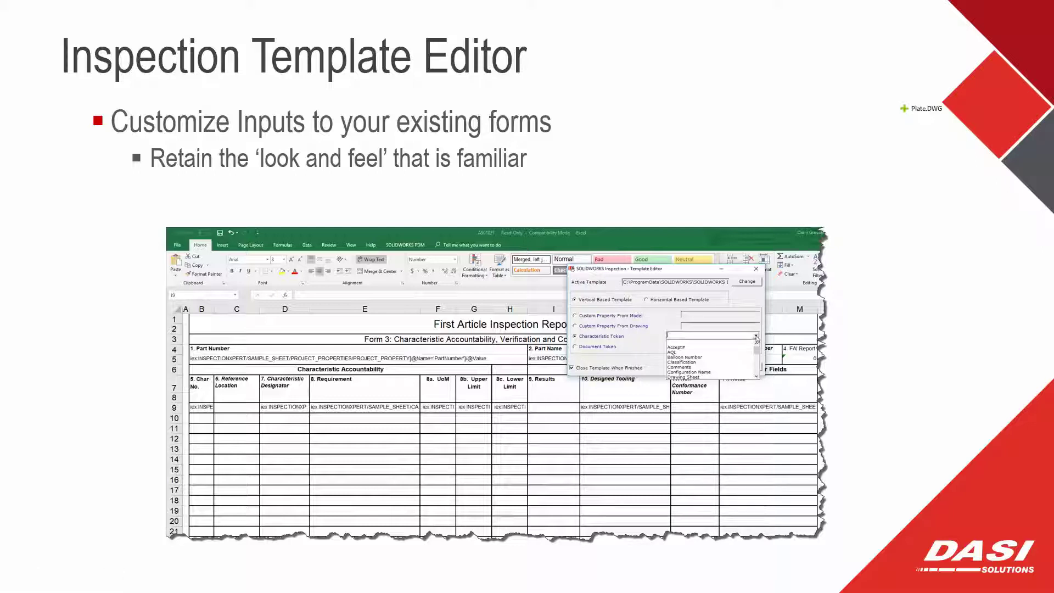
# Switch to the SOLIDWORKS lower plate drawing, launch the inspection Template Editor and open the AS9102.xlt template.
pyautogui.hotkey('alt', 'Tab')
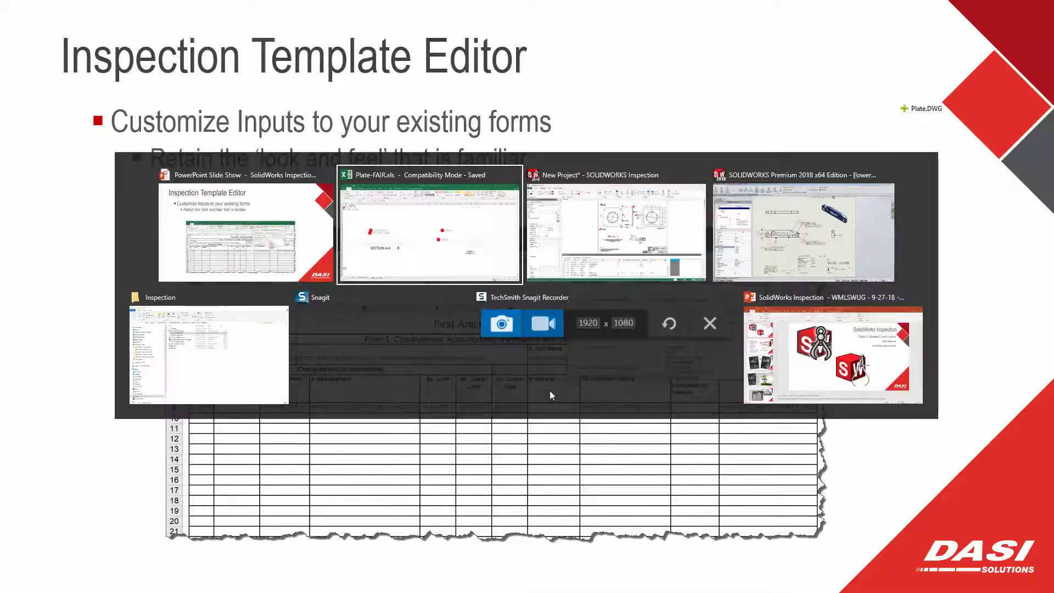
pyautogui.hotkey('alt', 'Tab')
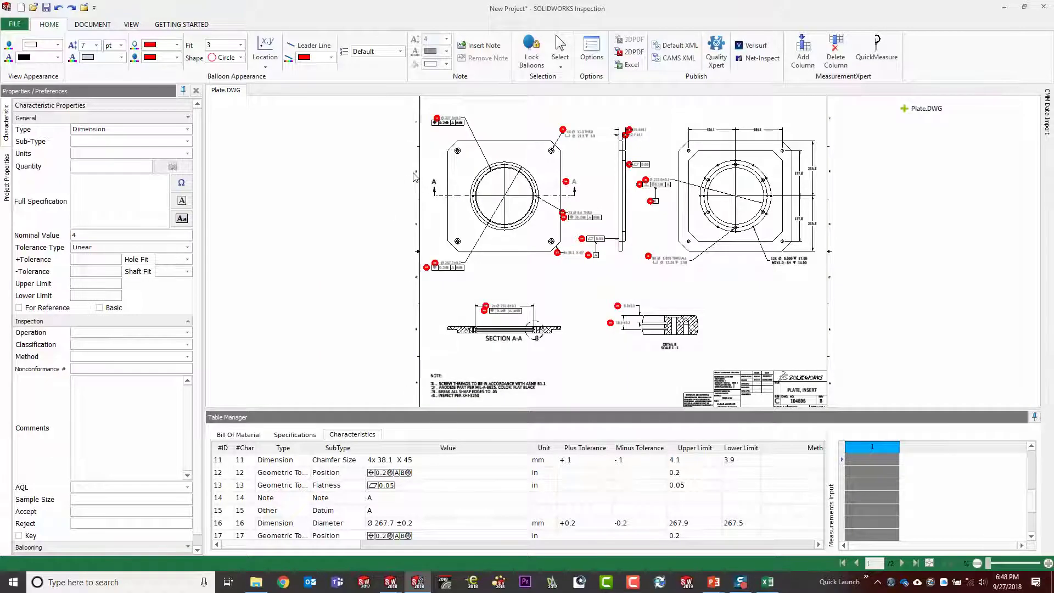
pyautogui.hotkey('alt', 'Tab')
pyautogui.hotkey('alt', 'Tab')
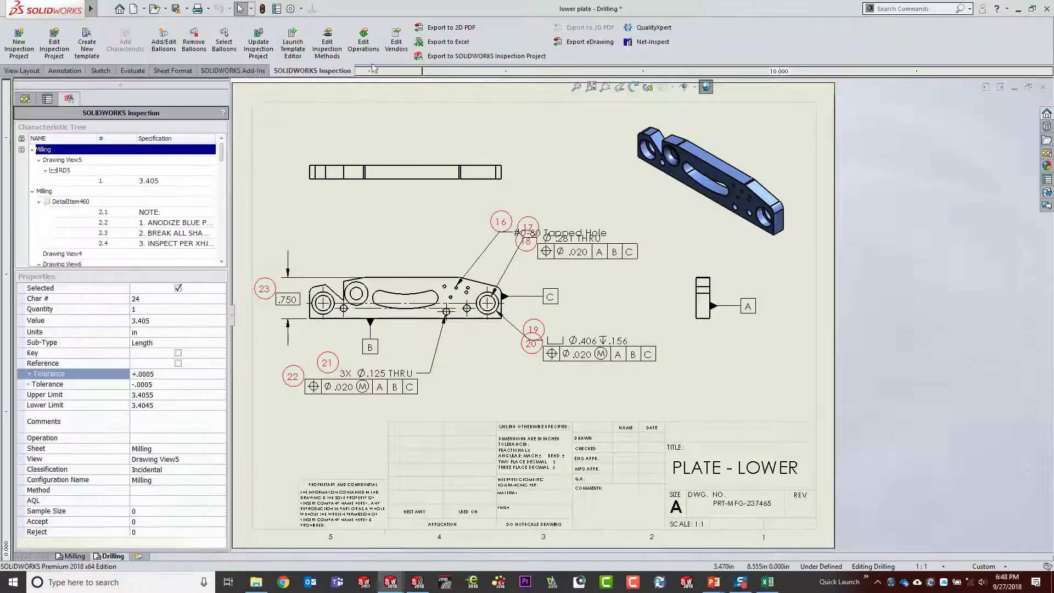
pyautogui.click(295, 49)
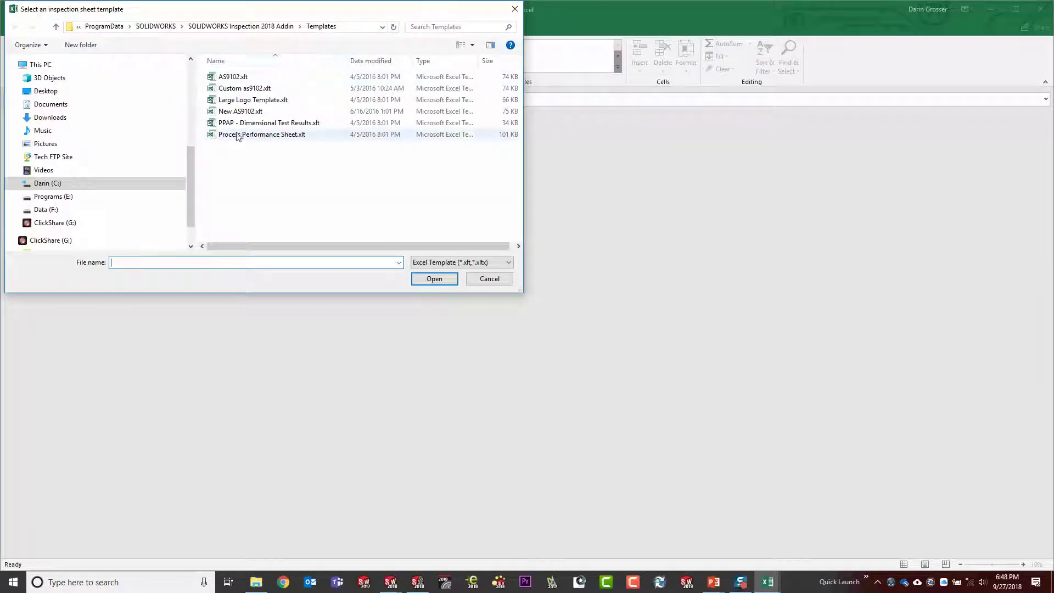
pyautogui.doubleClick(235, 79)
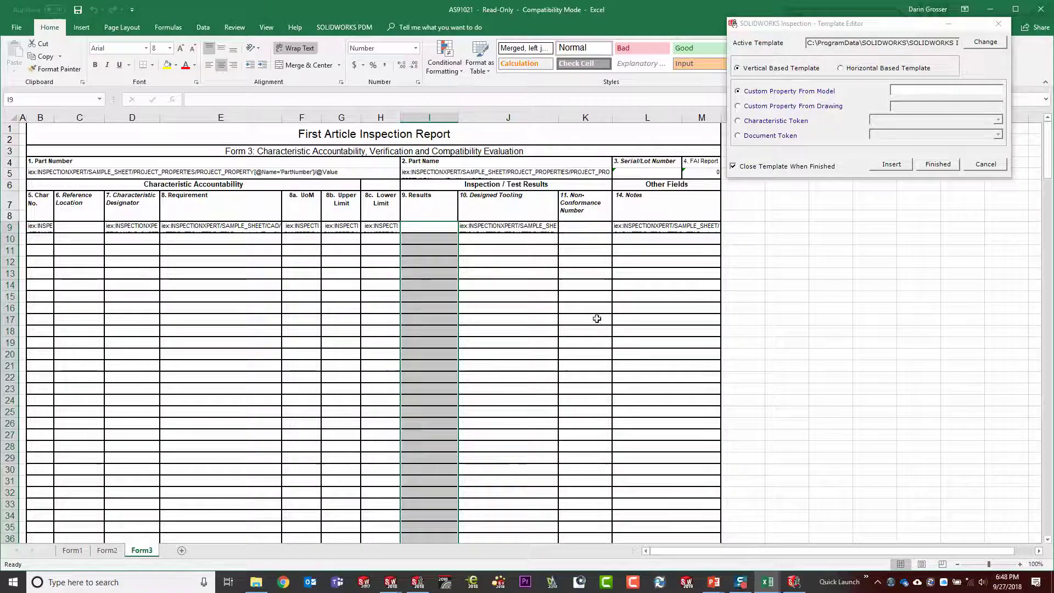
# Enlarge Form3 to 150% and examine the row 9 cells for limits, results, unit of measure, requirement and characteristic designator.
pyautogui.click(1020, 565)
pyautogui.click(1021, 565)
pyautogui.click(1020, 564)
pyautogui.click(1020, 565)
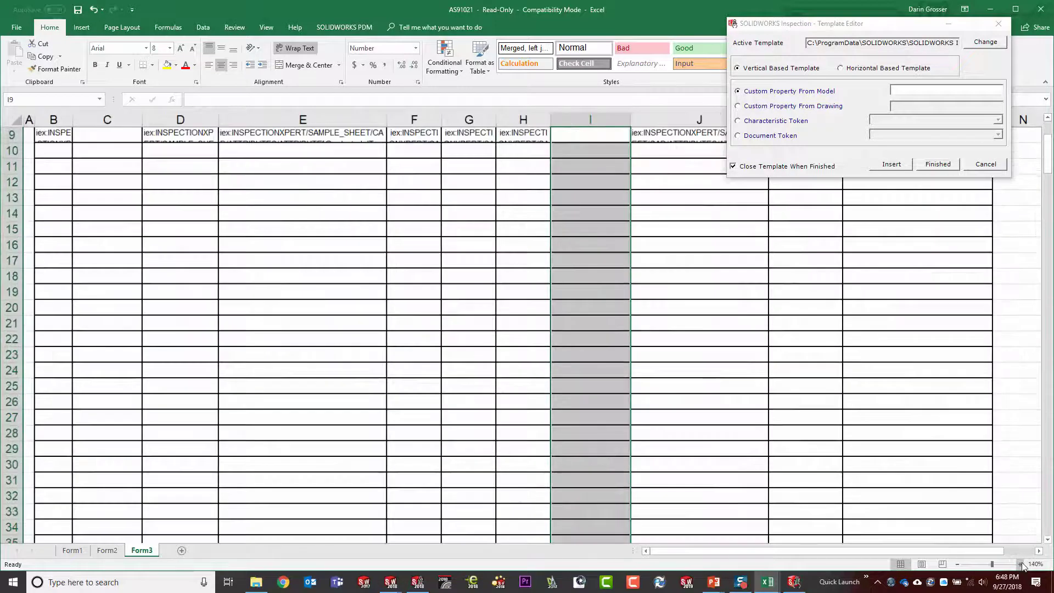
pyautogui.click(1020, 564)
pyautogui.scroll(3, 509, 226)
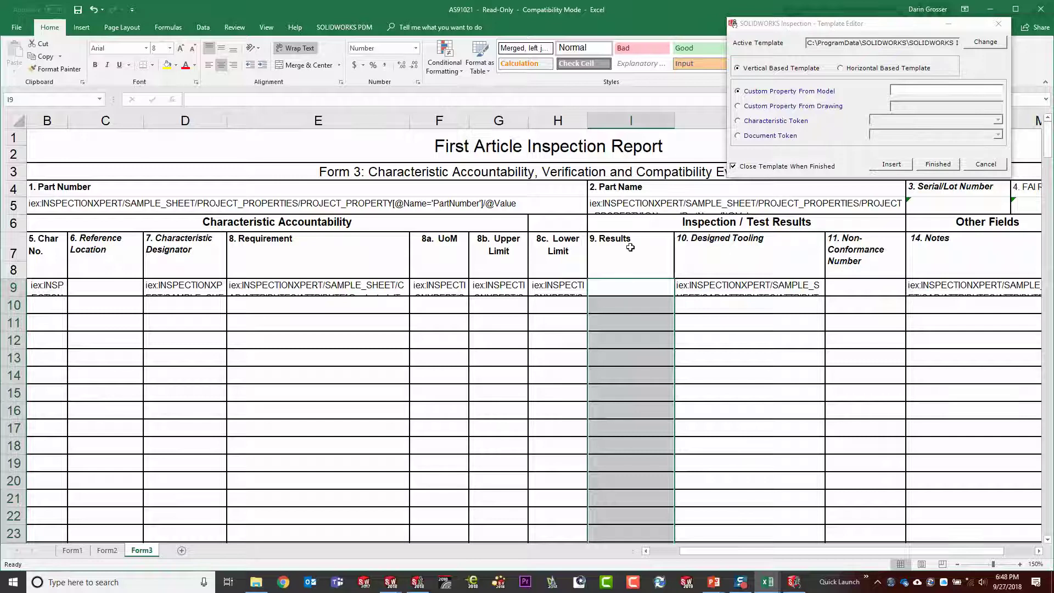
pyautogui.click(496, 289)
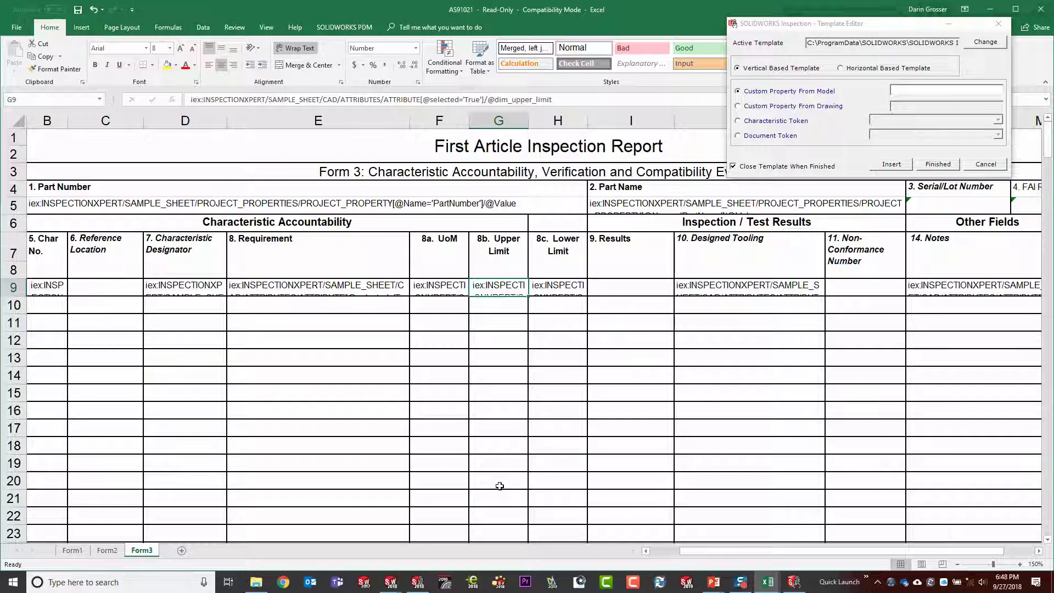
pyautogui.click(629, 288)
pyautogui.click(554, 287)
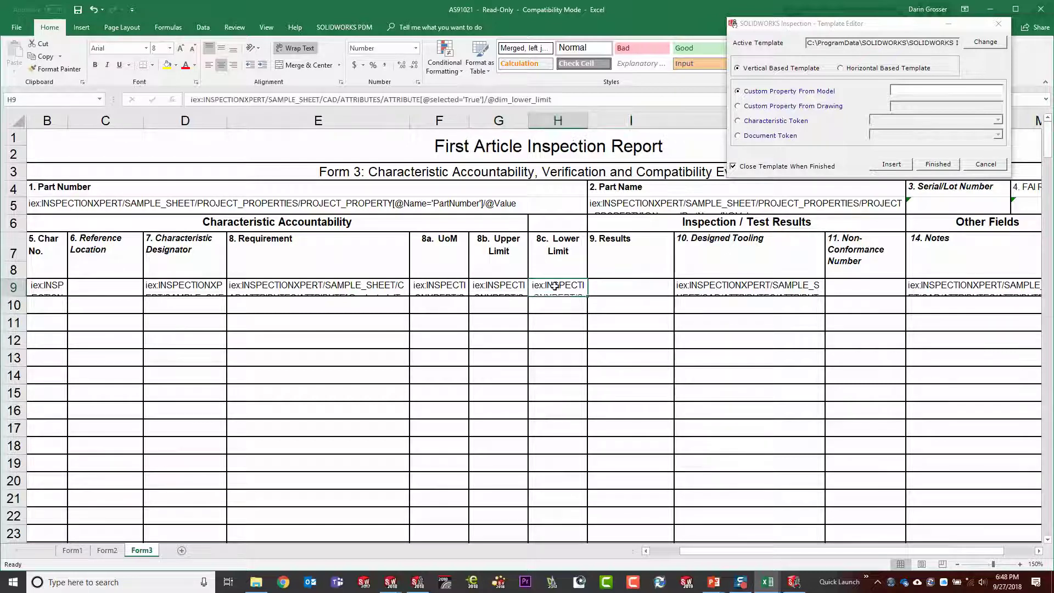
pyautogui.click(451, 290)
pyautogui.click(316, 287)
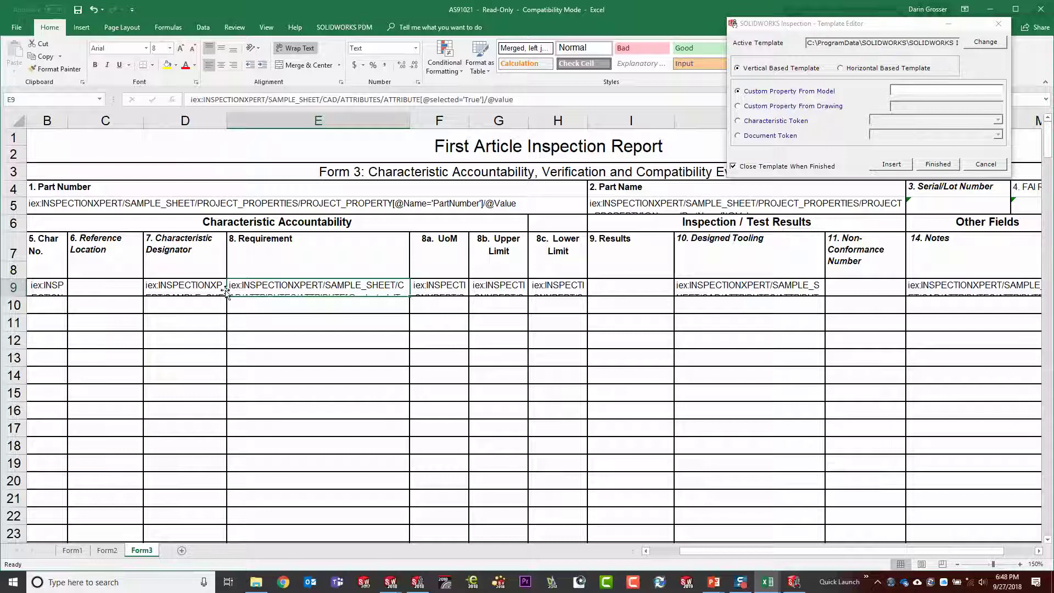
pyautogui.click(204, 289)
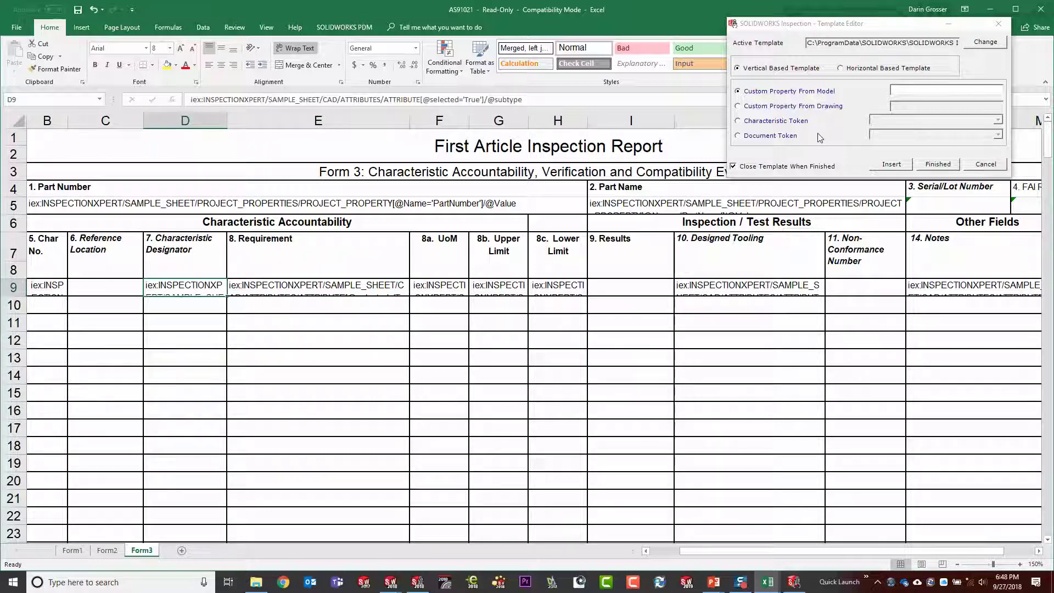
# Insert the Upper Limit characteristic token into the row 9 cell of the Results column on Form3.
pyautogui.click(631, 250)
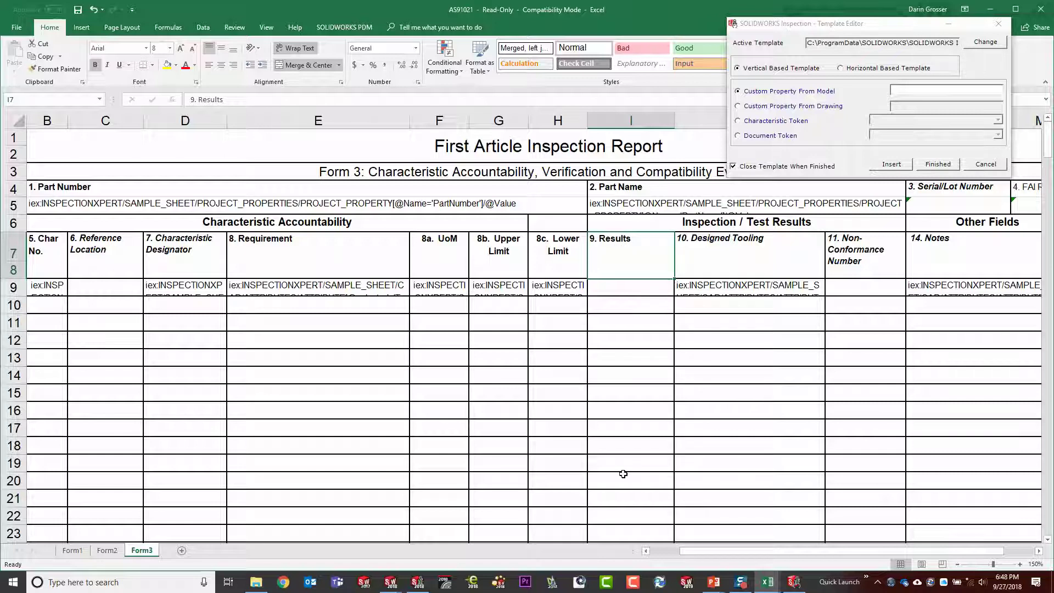
pyautogui.click(626, 291)
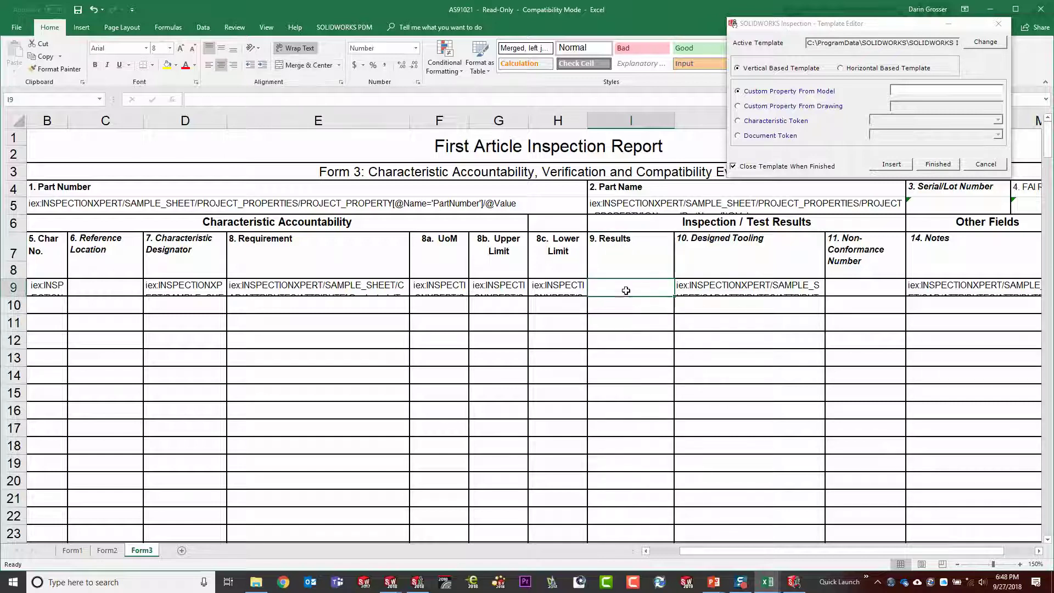
pyautogui.click(748, 122)
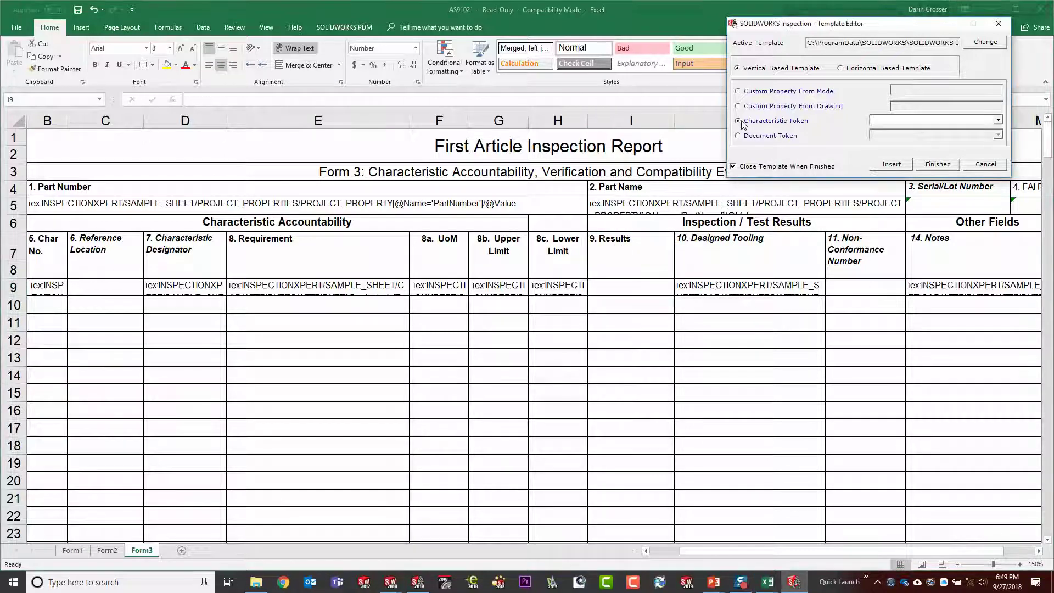
pyautogui.click(999, 120)
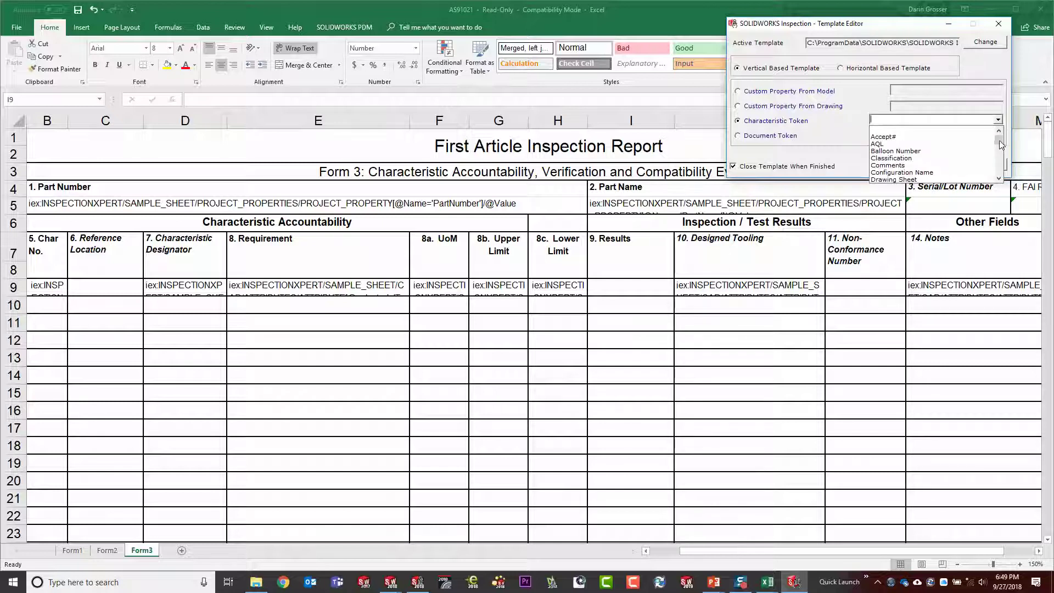
pyautogui.moveTo(1001, 145); pyautogui.dragTo(1000, 174)
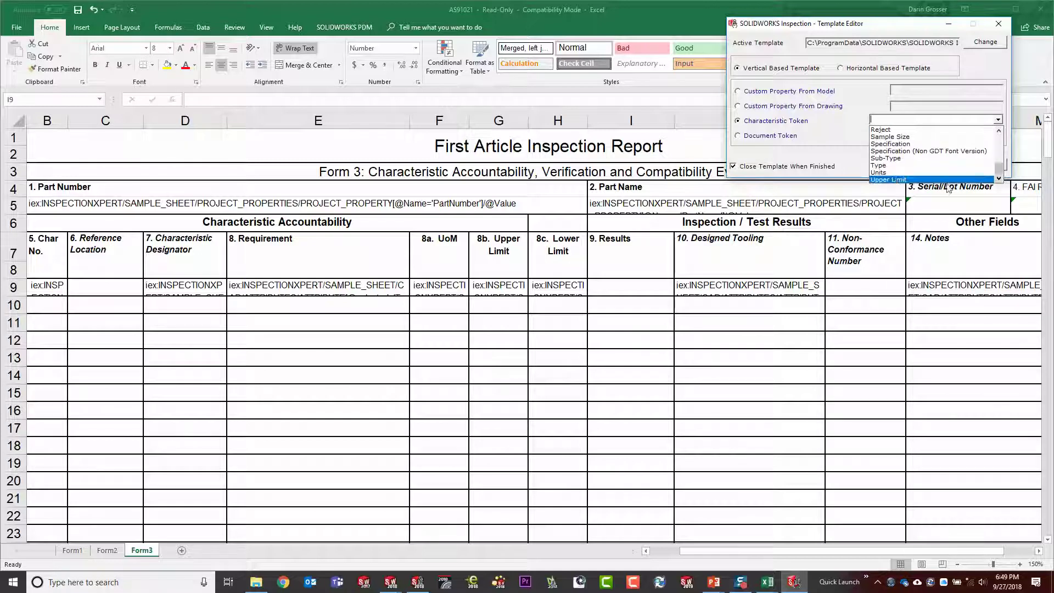
pyautogui.click(890, 180)
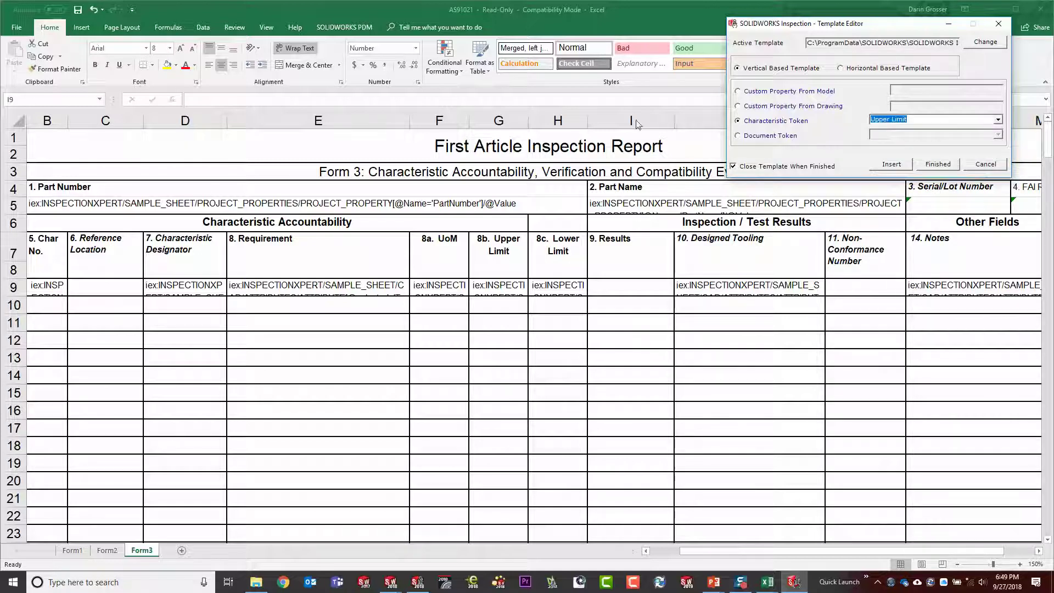
pyautogui.click(900, 167)
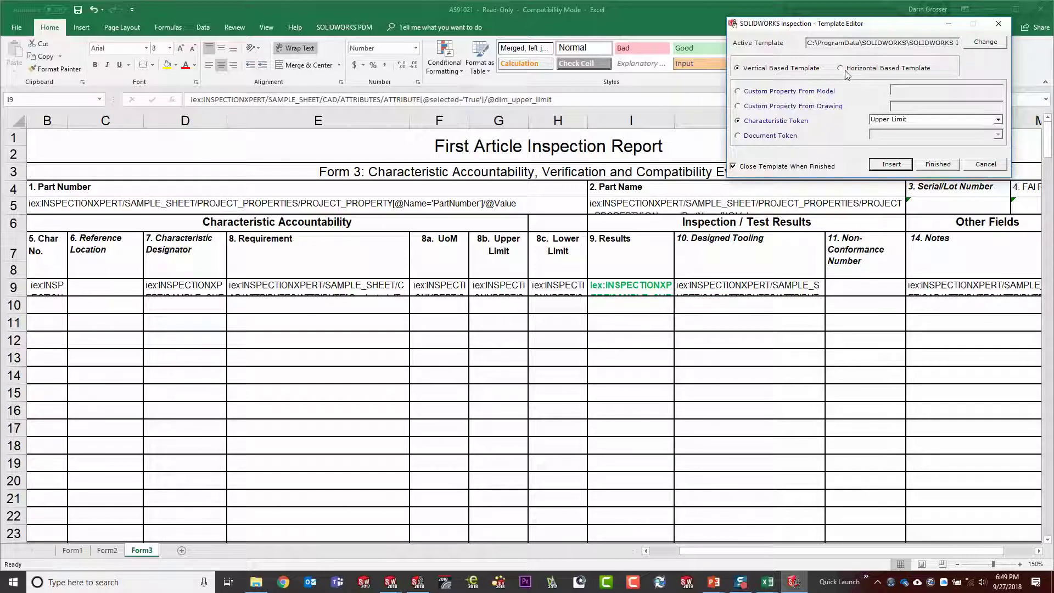
# Examine the project property names in the Part Number and Part Name fields on Form1.
pyautogui.click(12, 305)
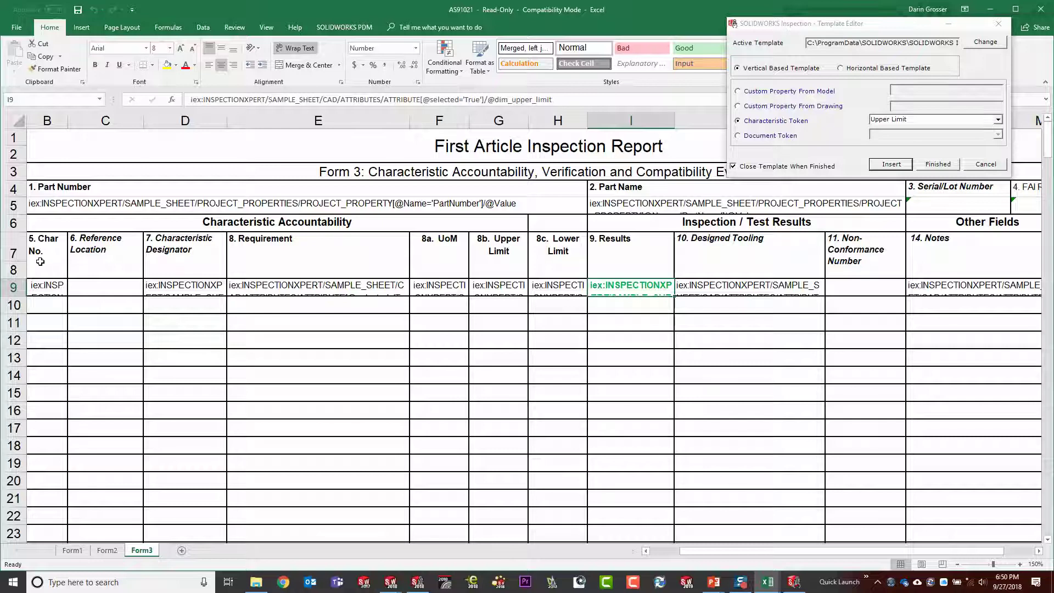
pyautogui.click(72, 551)
pyautogui.click(62, 179)
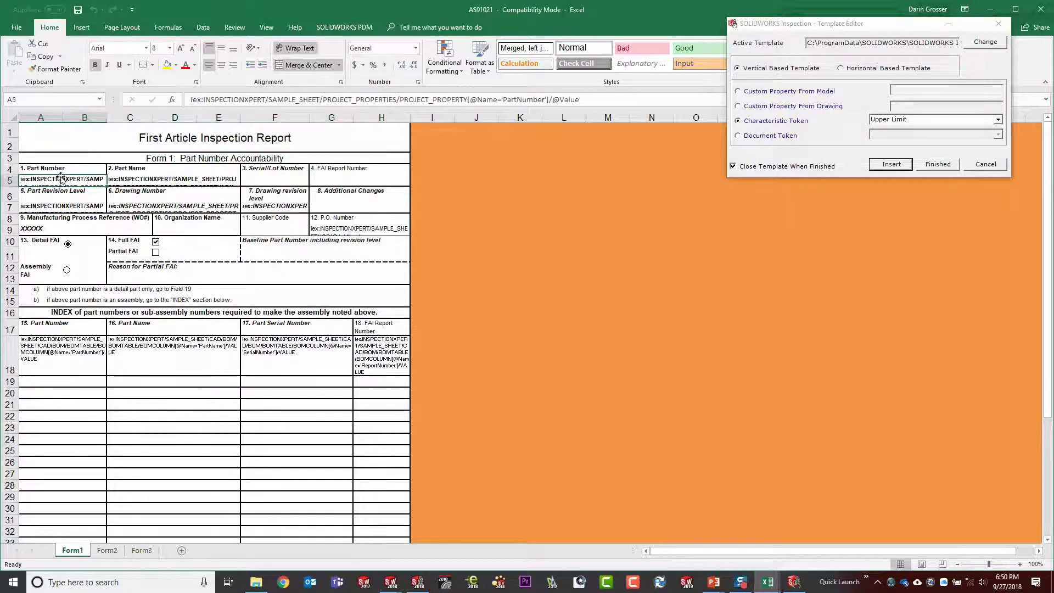
pyautogui.doubleClick(503, 99)
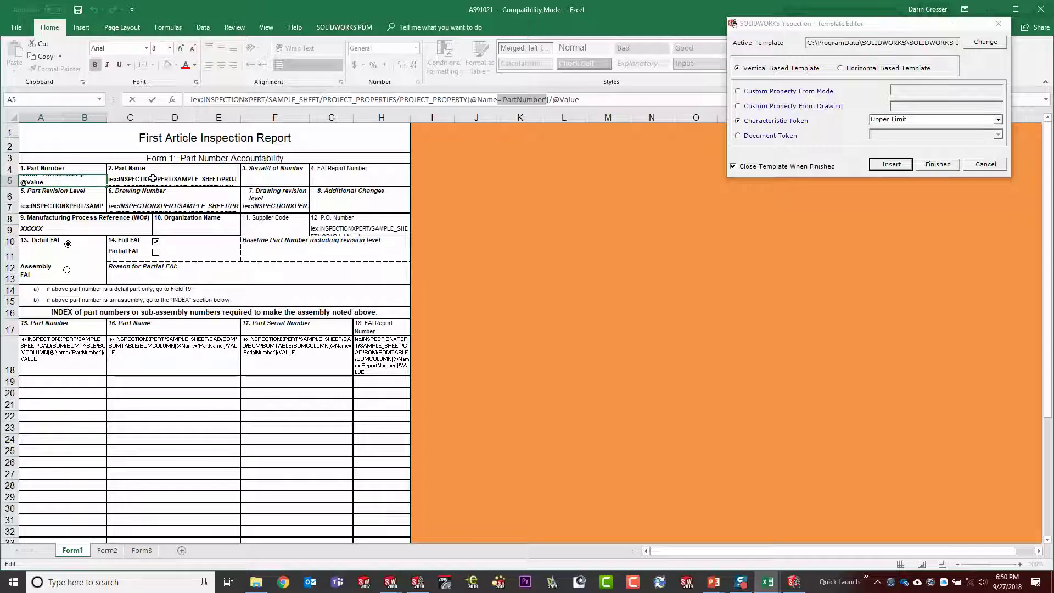
pyautogui.press('Tab')
pyautogui.doubleClick(514, 99)
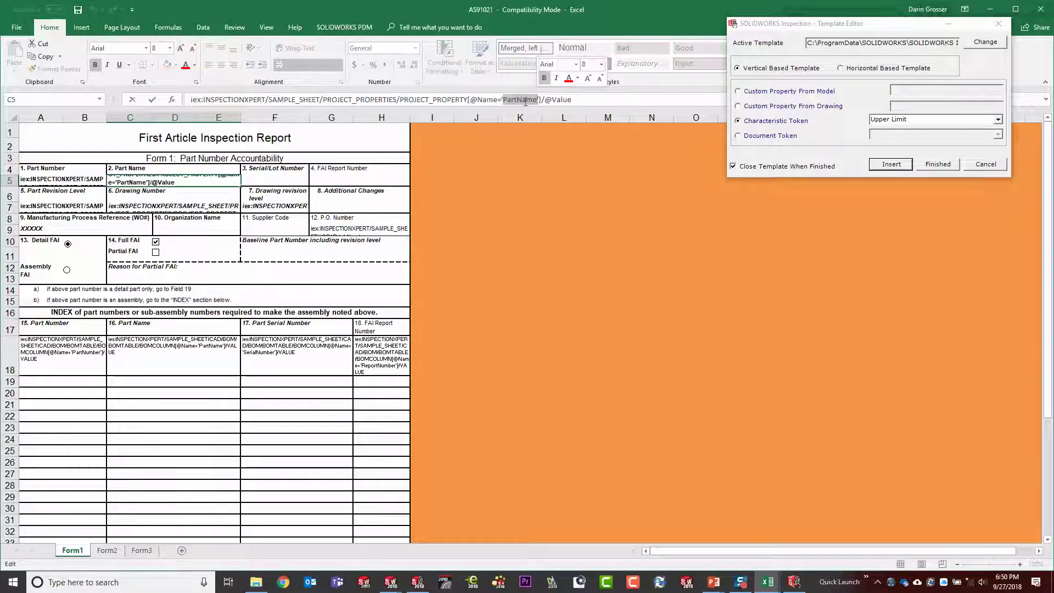
pyautogui.press('Return')
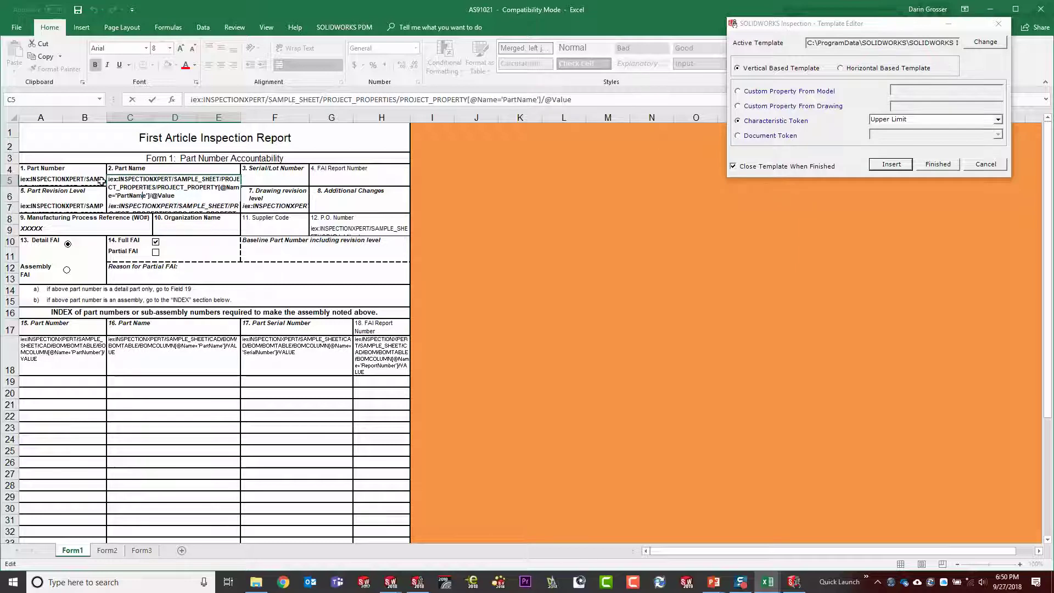
# Browse the available document tokens for the Serial/Lot Number field on Form1, from Created by to Vendor.
pyautogui.click(271, 167)
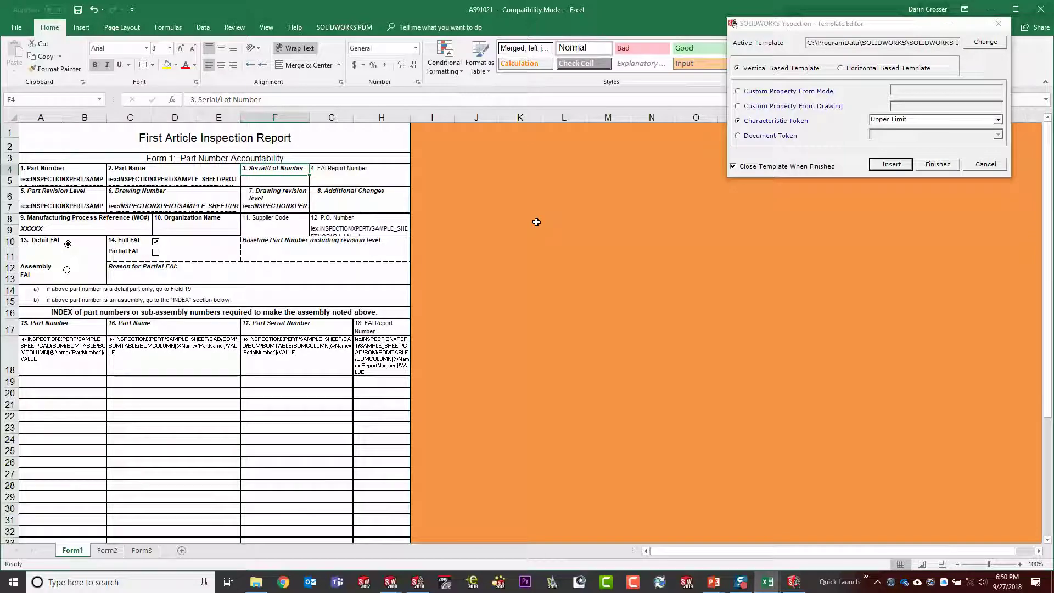
pyautogui.click(753, 137)
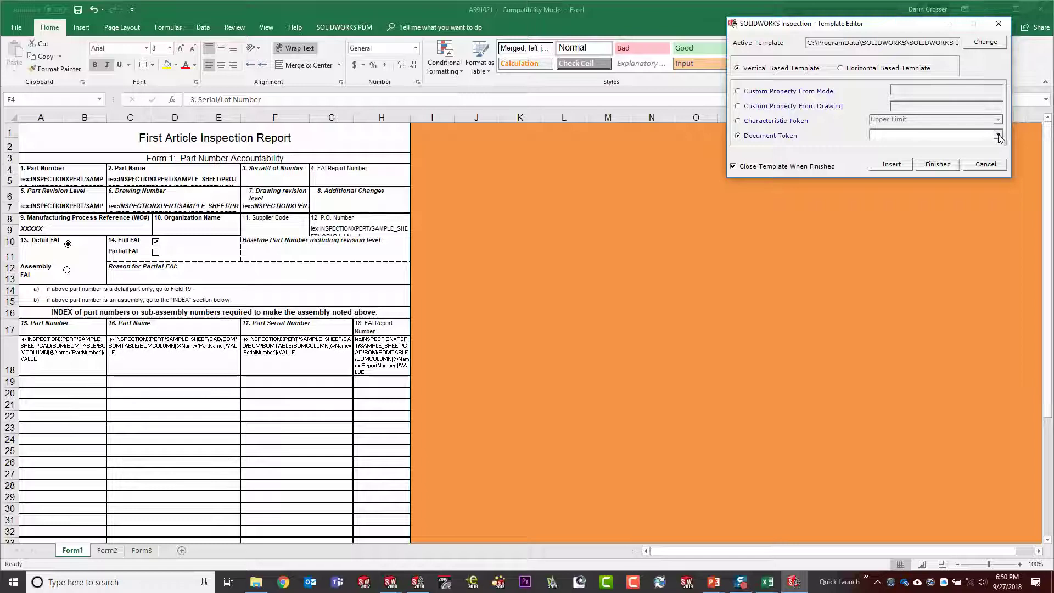
pyautogui.click(999, 136)
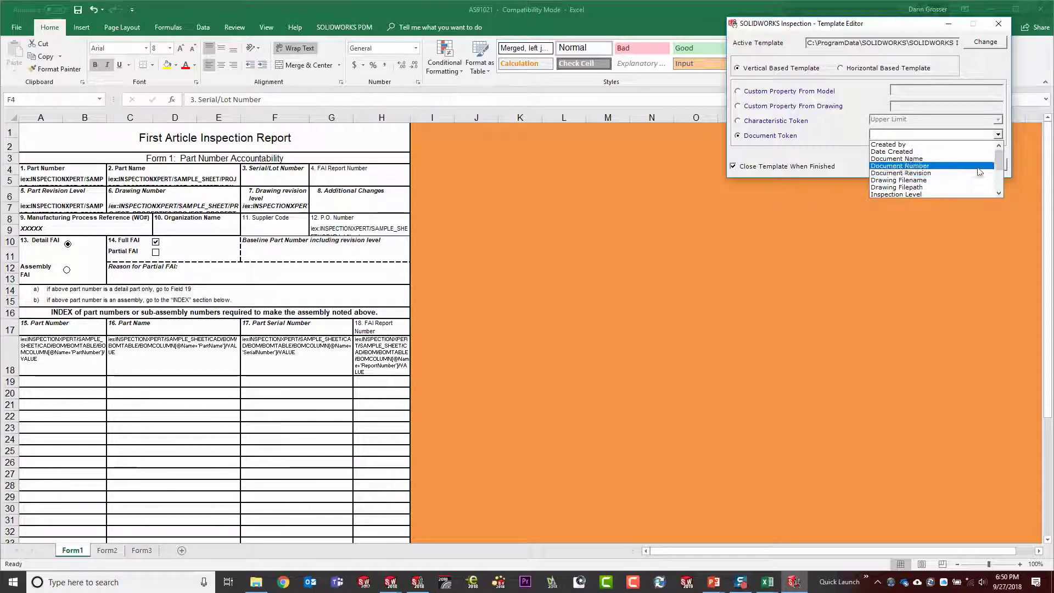
pyautogui.scroll(-3, 967, 175)
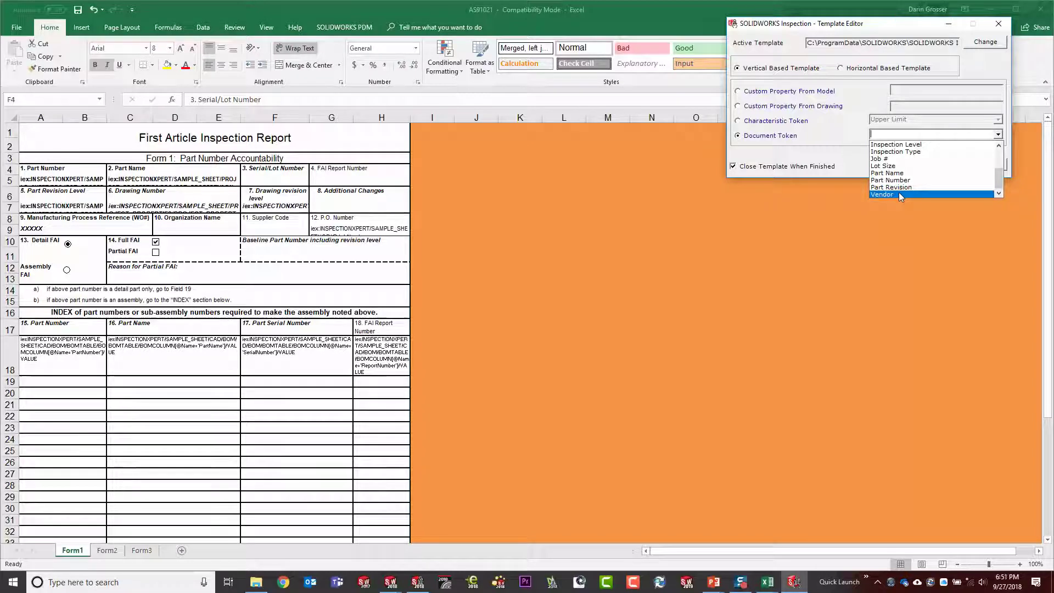
pyautogui.press('Escape')
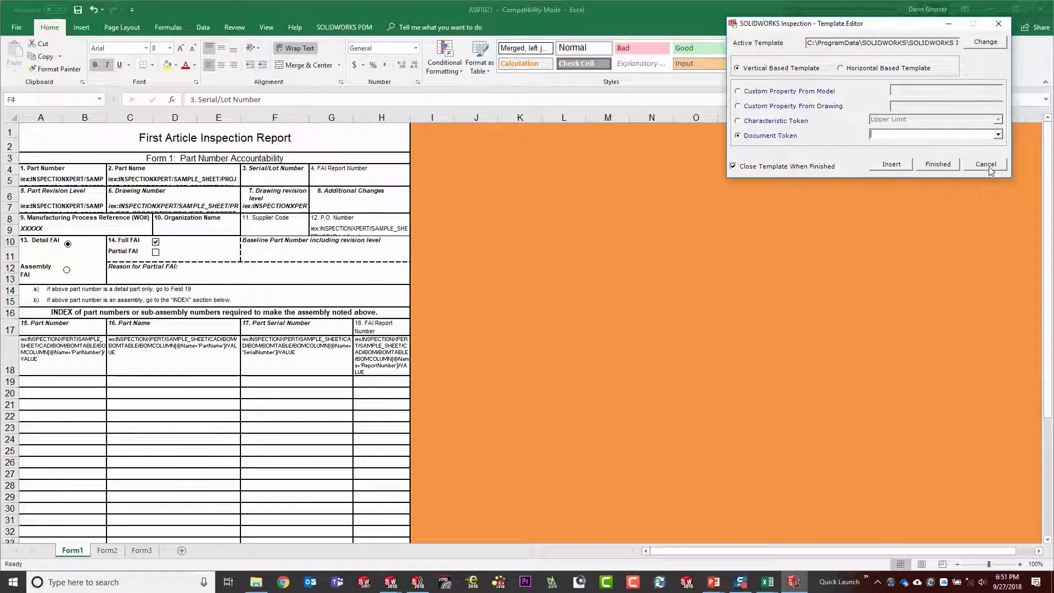
# Exit the Template Editor without saving the template changes.
pyautogui.click(986, 164)
pyautogui.click(560, 326)
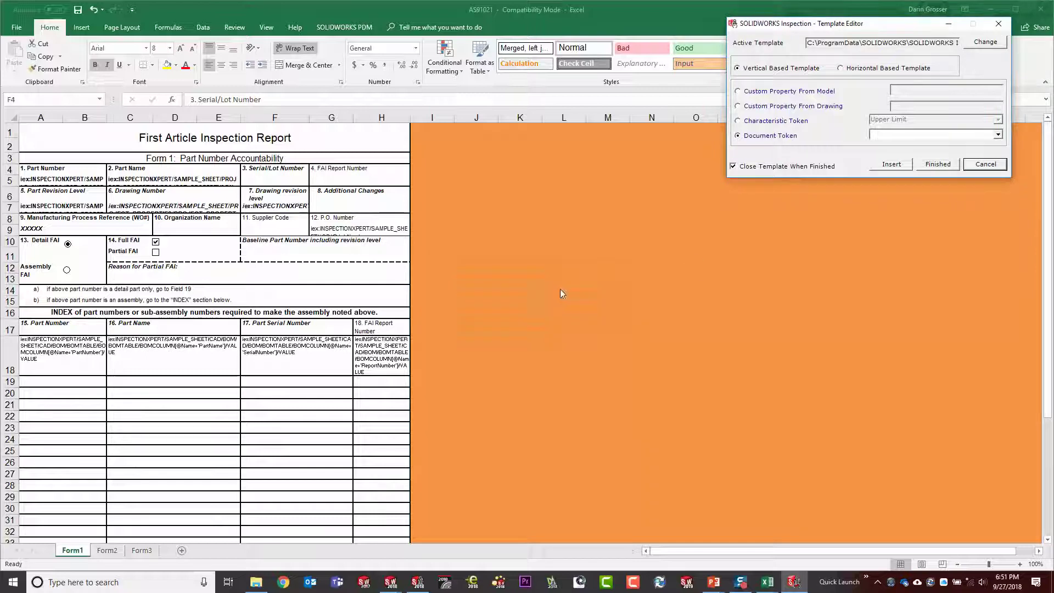
pyautogui.click(987, 164)
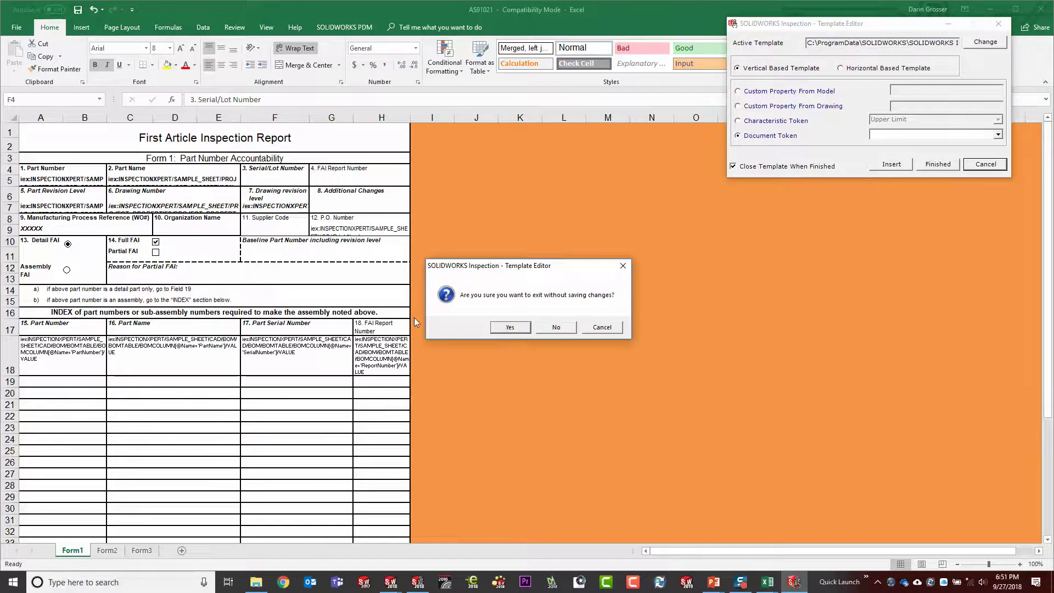
pyautogui.click(510, 327)
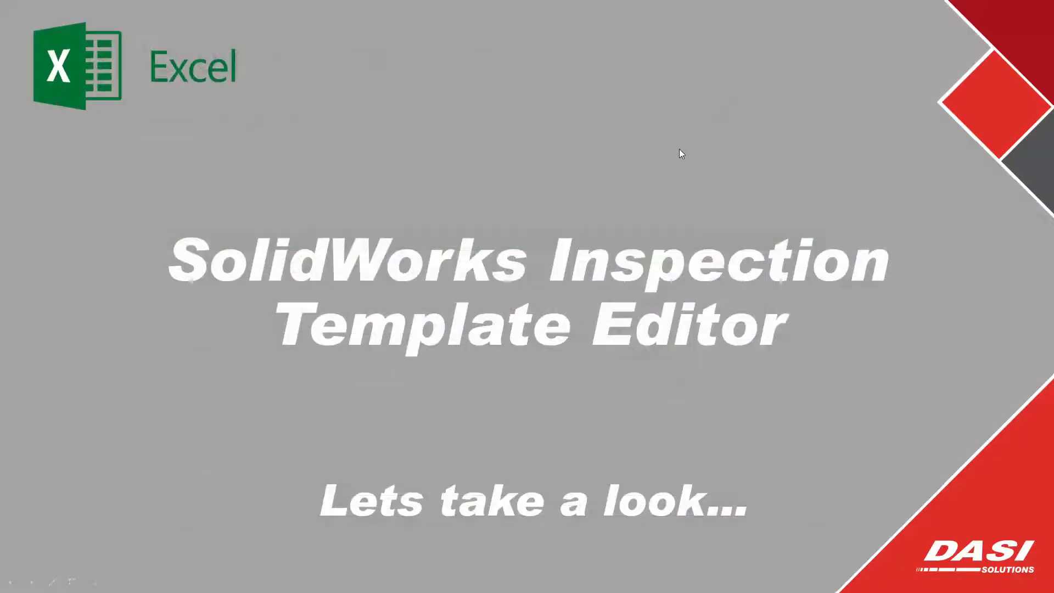
pyautogui.click(680, 149)
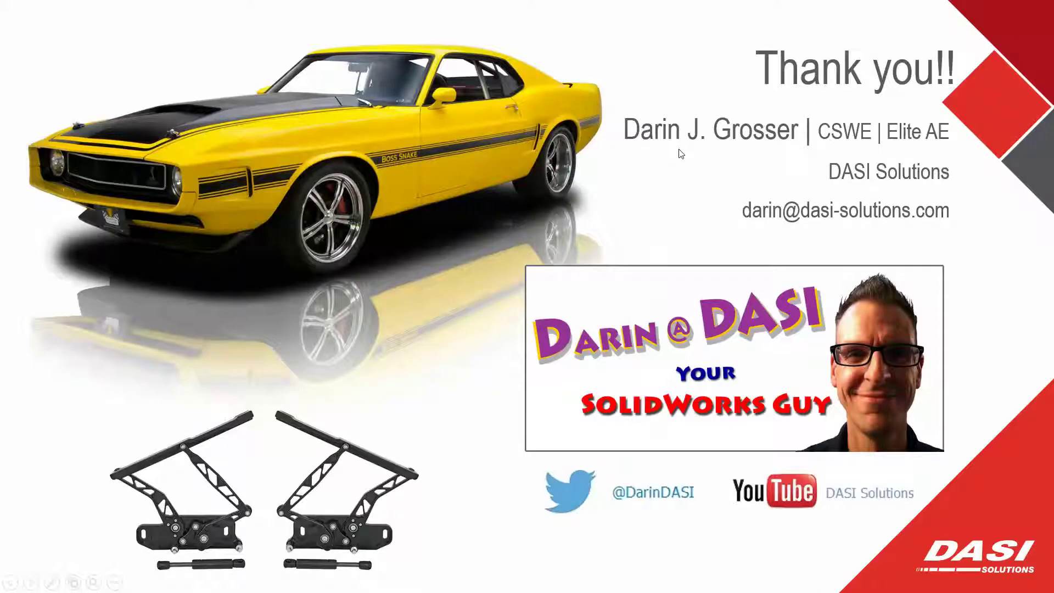
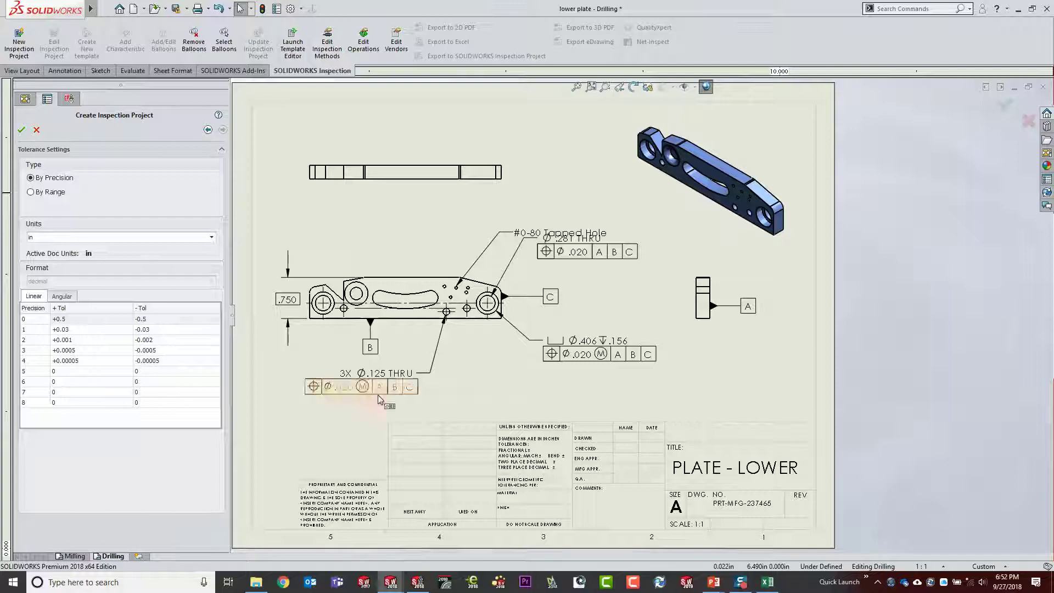
# Switch to the standalone SOLIDWORKS Inspection project and review the linear default tolerances by precision in the project options.
pyautogui.click(417, 583)
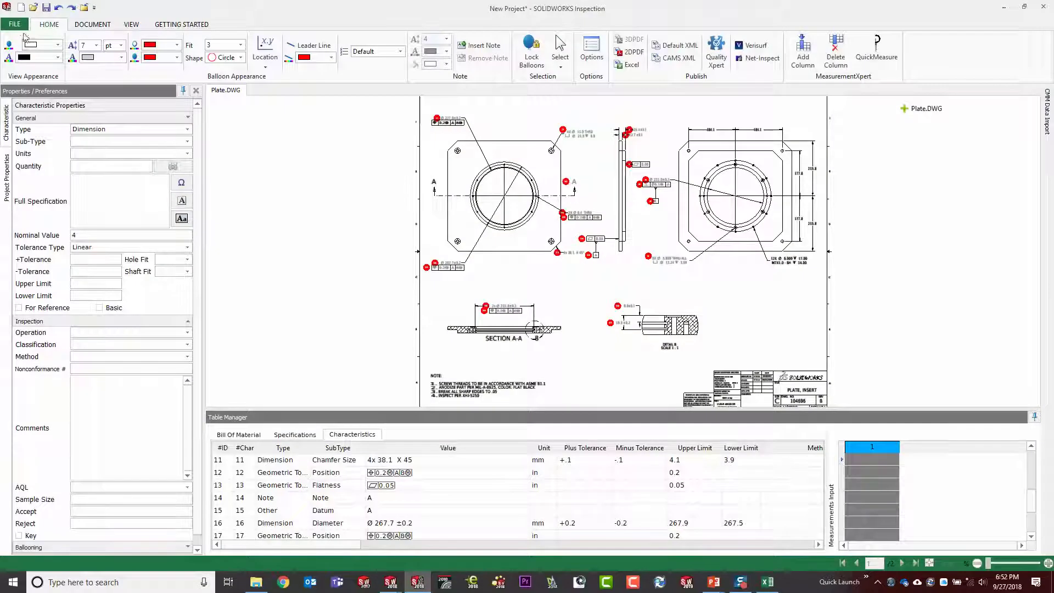
pyautogui.click(15, 24)
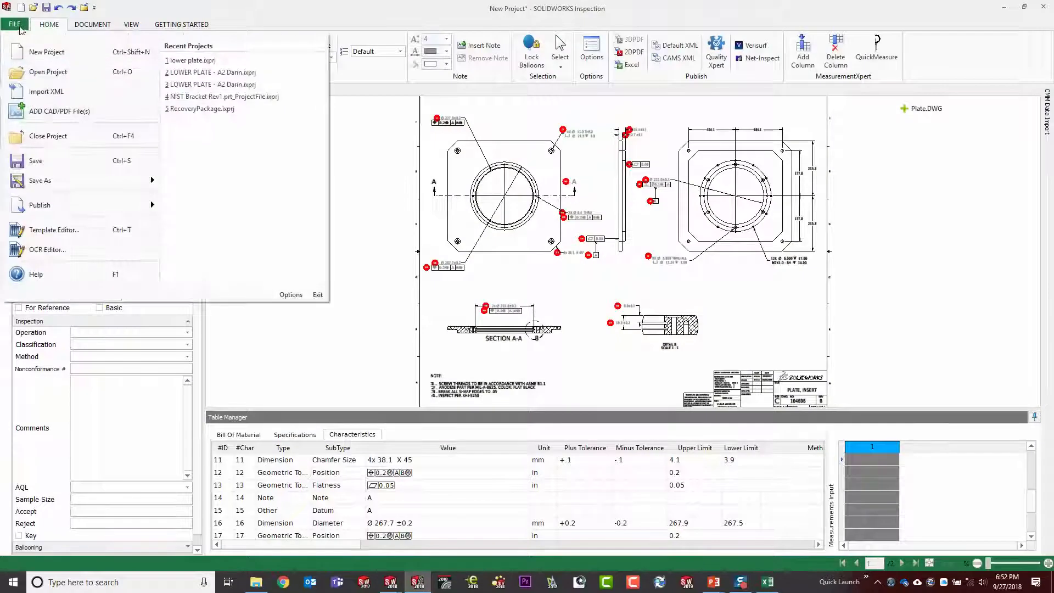
pyautogui.click(290, 295)
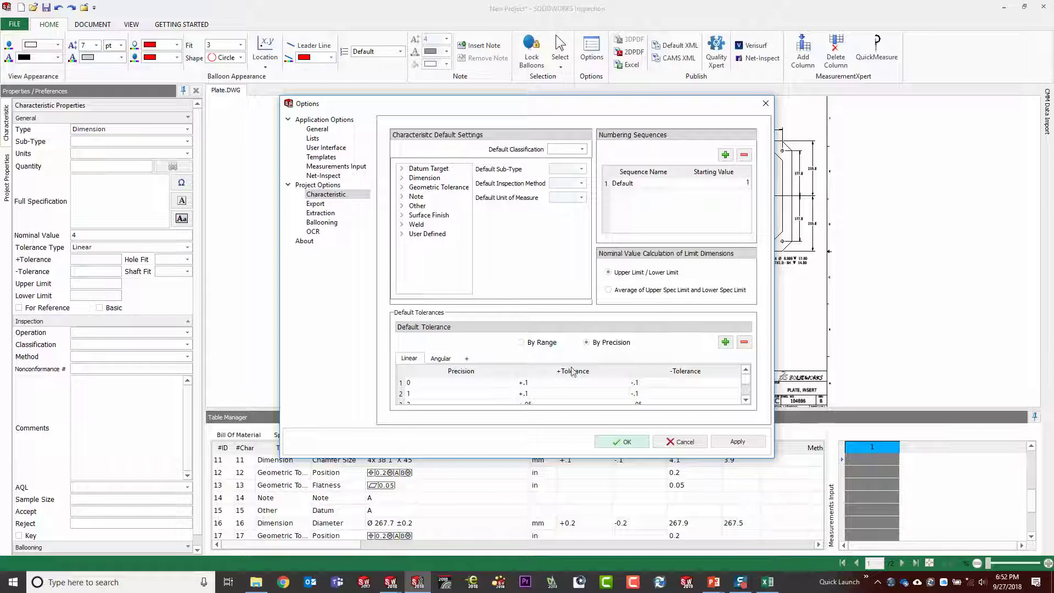
pyautogui.click(745, 401)
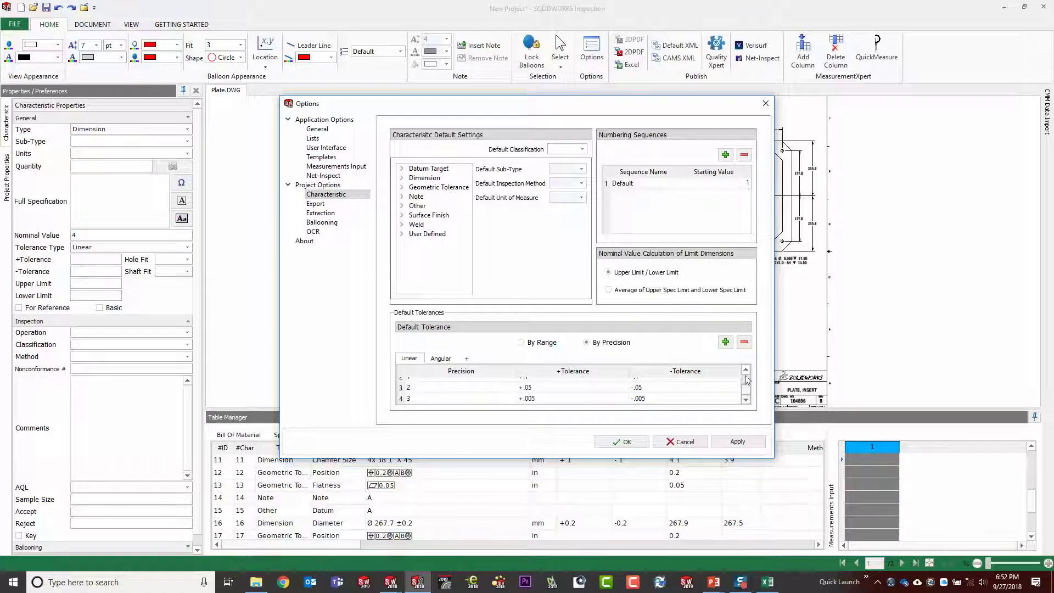
pyautogui.click(745, 372)
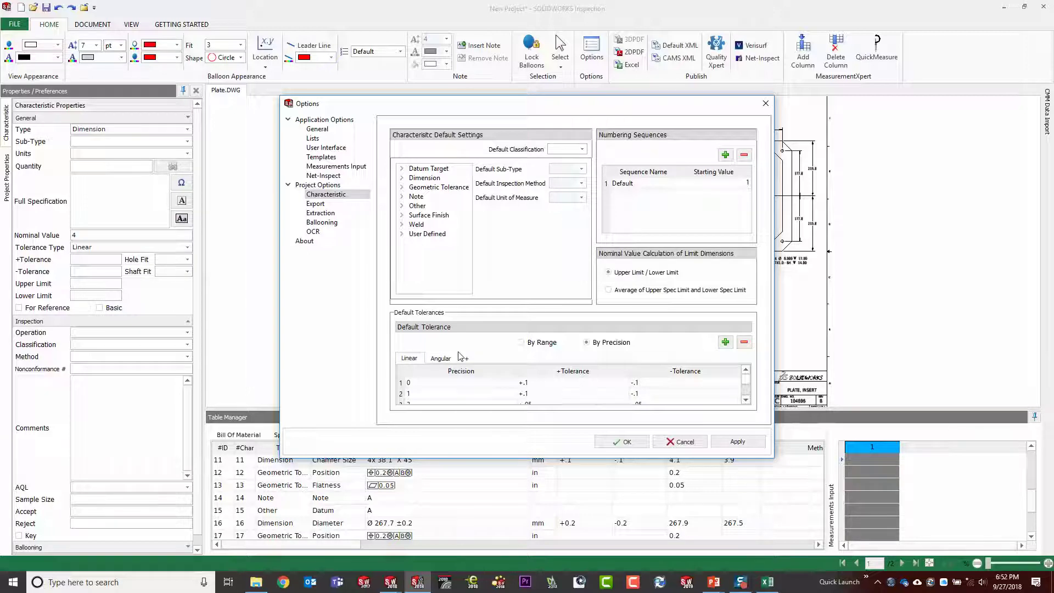
pyautogui.click(684, 442)
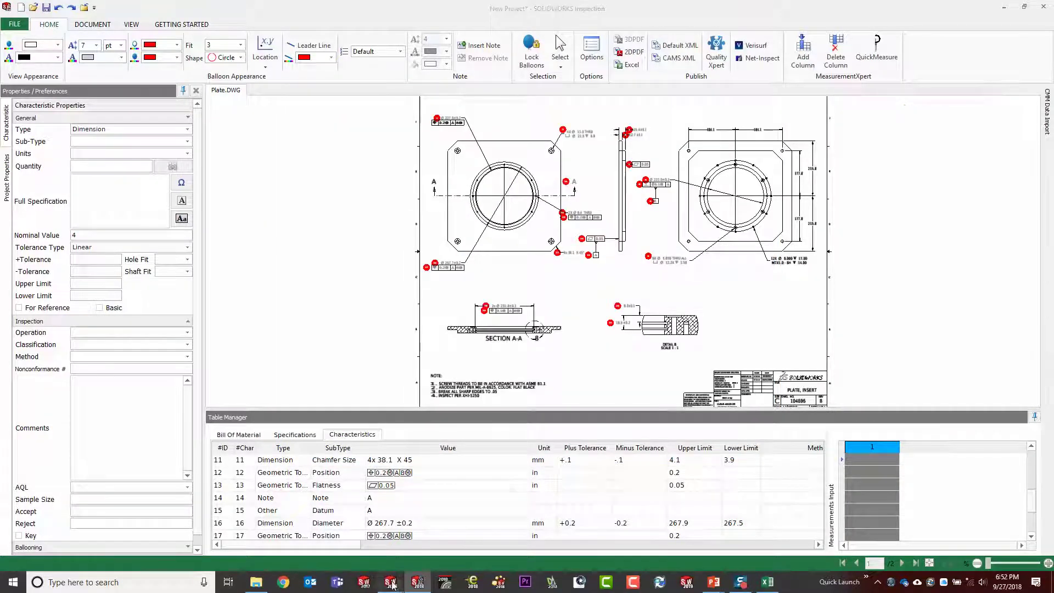
# Switch back to the lower plate drawing in SOLIDWORKS and examine the tolerance block in the Drilling sheet's title block.
pyautogui.moveTo(390, 582)
pyautogui.click(447, 552)
pyautogui.scroll(4, 527, 467)
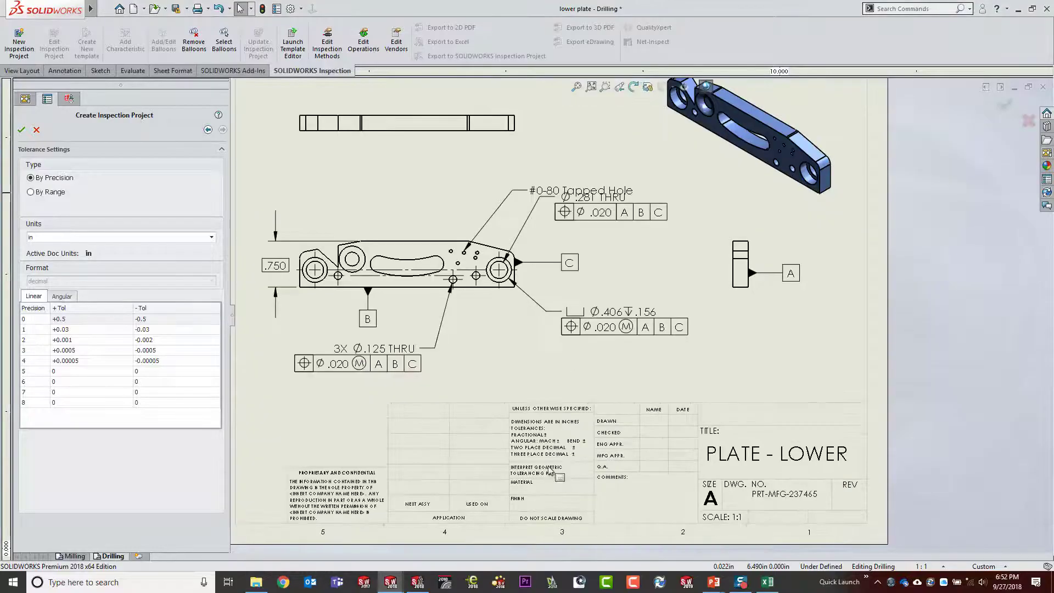
pyautogui.scroll(2, 591, 377)
pyautogui.moveTo(590, 376)
pyautogui.mouseDown(button='middle')
pyautogui.moveTo(824, 362)
pyautogui.moveTo(692, 357)
pyautogui.moveTo(538, 384)
pyautogui.mouseUp(button='middle')
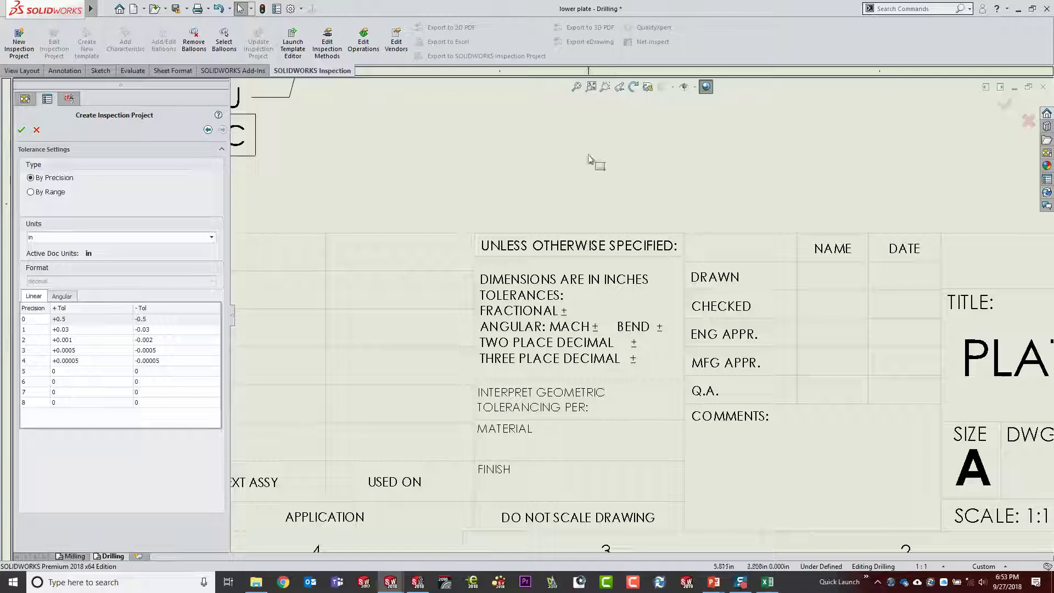
pyautogui.click(577, 88)
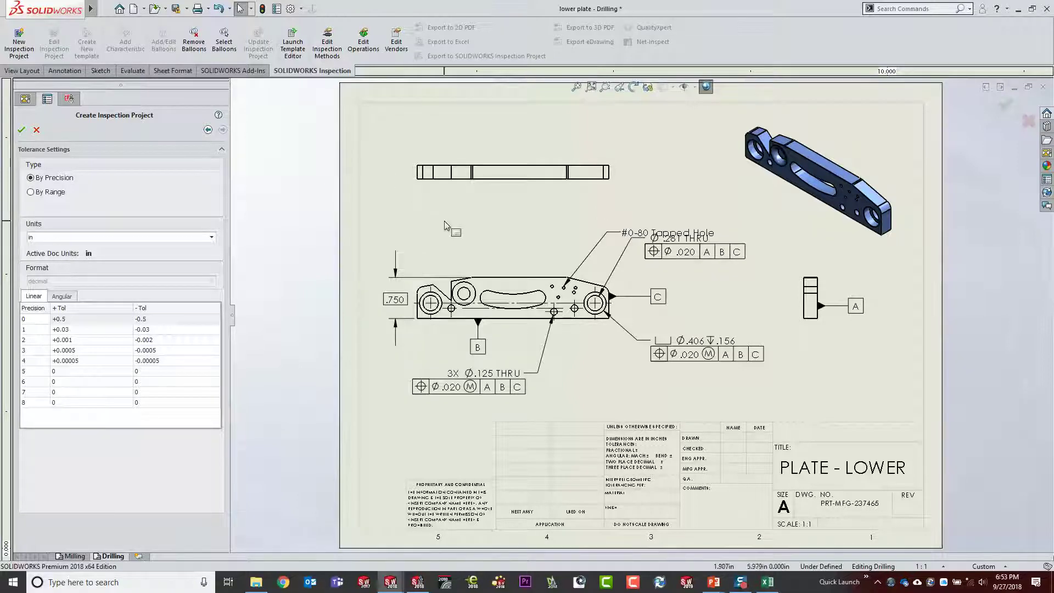
# Cancel the inspection project setup and display the lower plate drawing's feature tree.
pyautogui.click(37, 130)
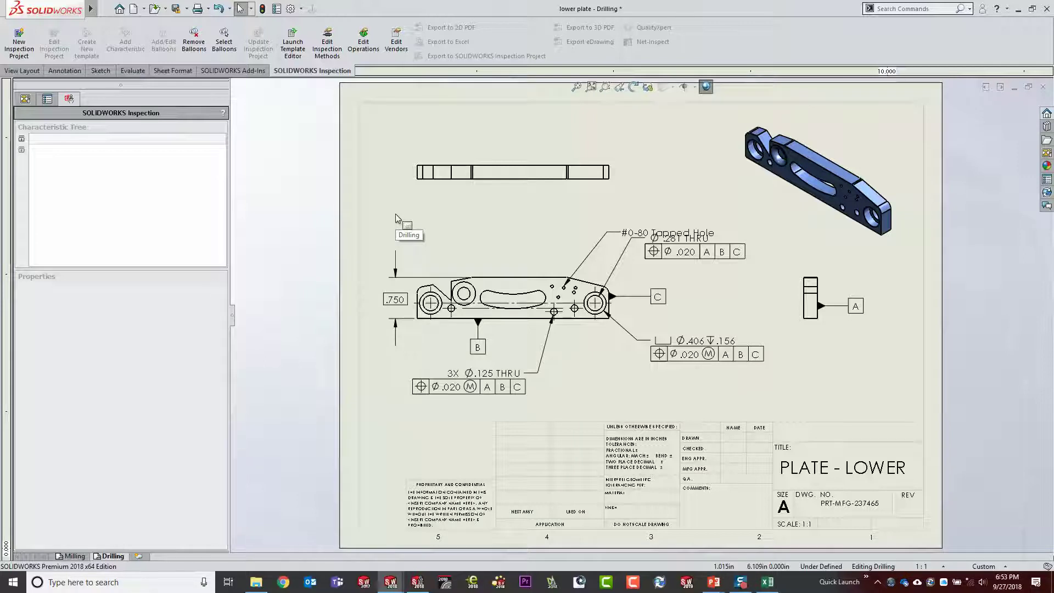
pyautogui.click(24, 99)
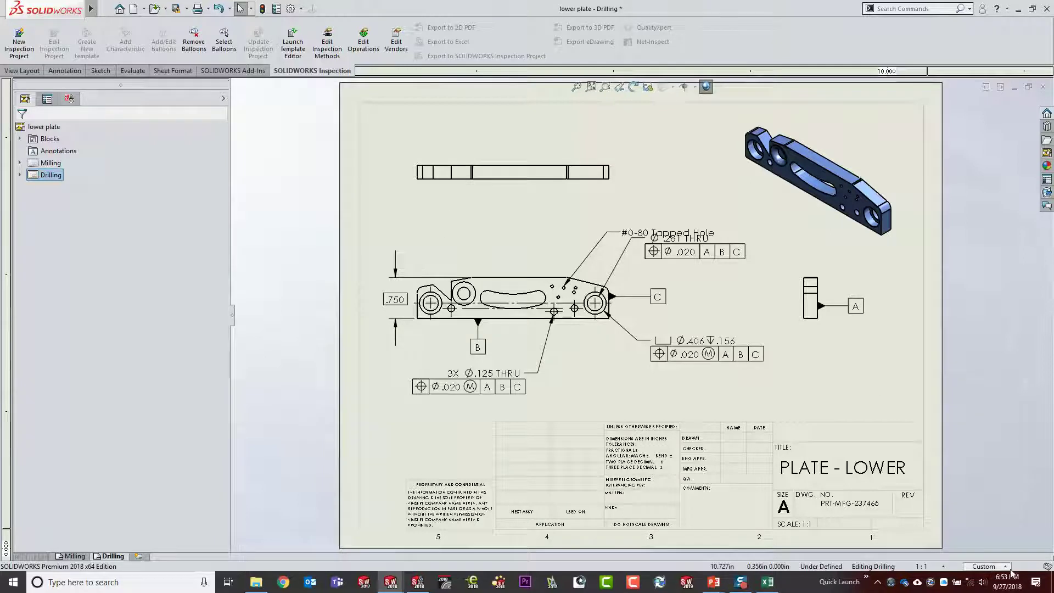
# Set the drawing's unit system to MMGS and open the Milling sheet.
pyautogui.click(994, 566)
pyautogui.click(962, 507)
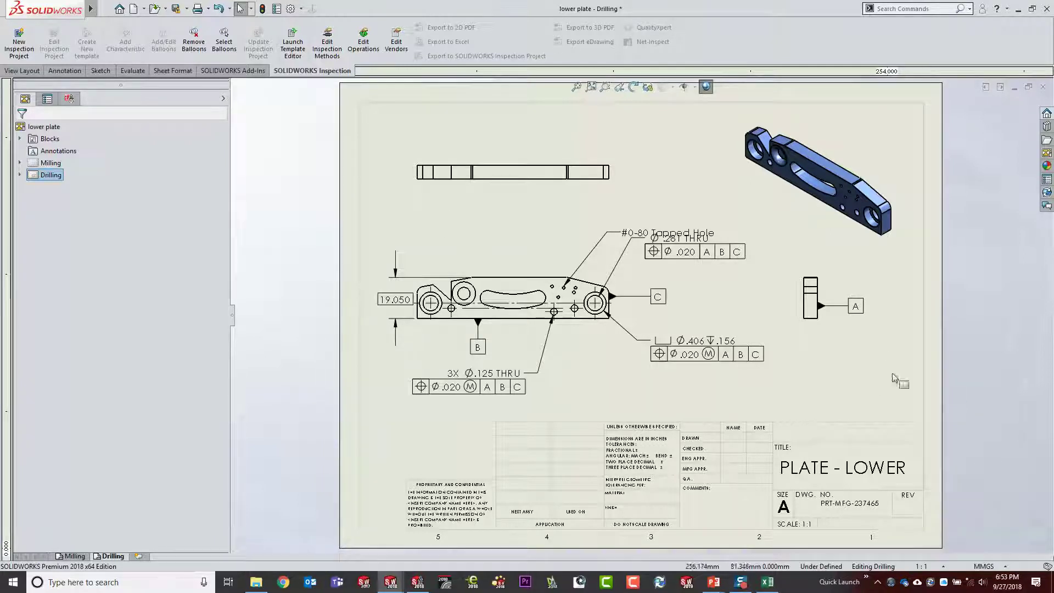
pyautogui.click(73, 556)
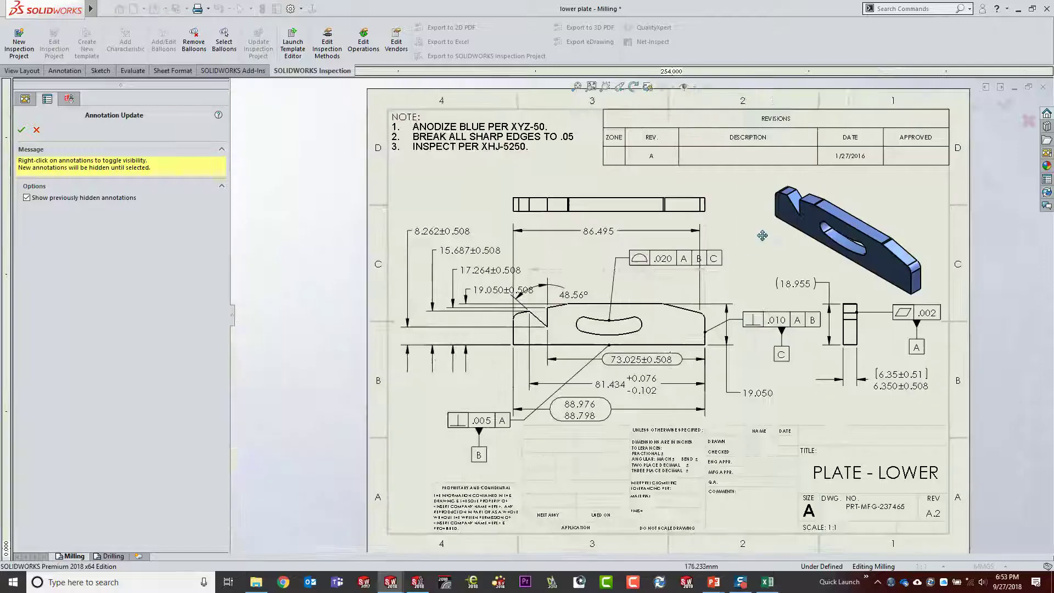
# Cancel the annotation update and create a new inspection project from the Default.swidot template with by-precision tolerances in mm.
pyautogui.click(36, 130)
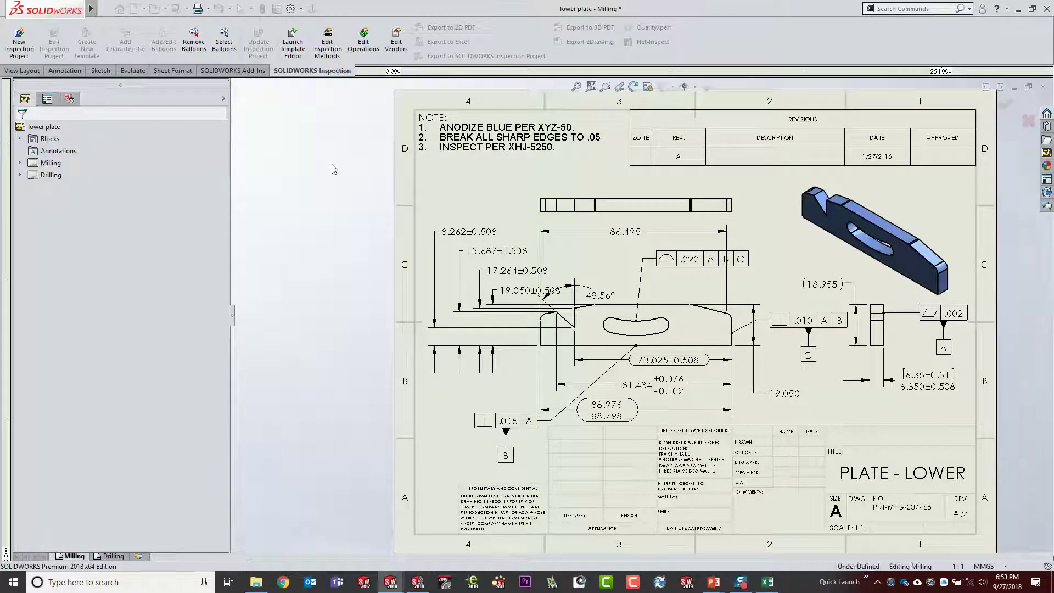
pyautogui.click(72, 100)
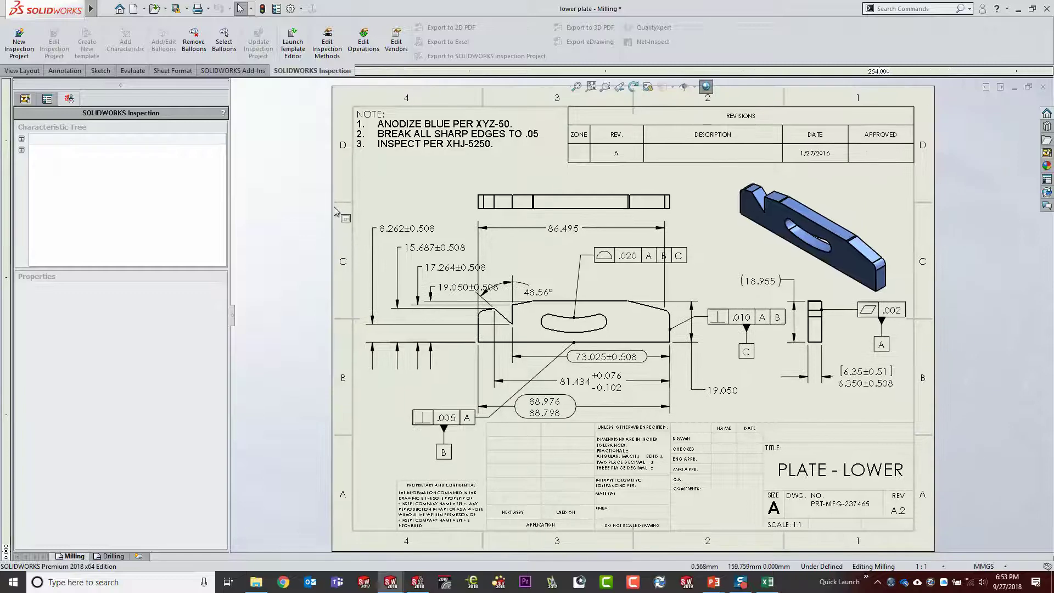
pyautogui.click(17, 44)
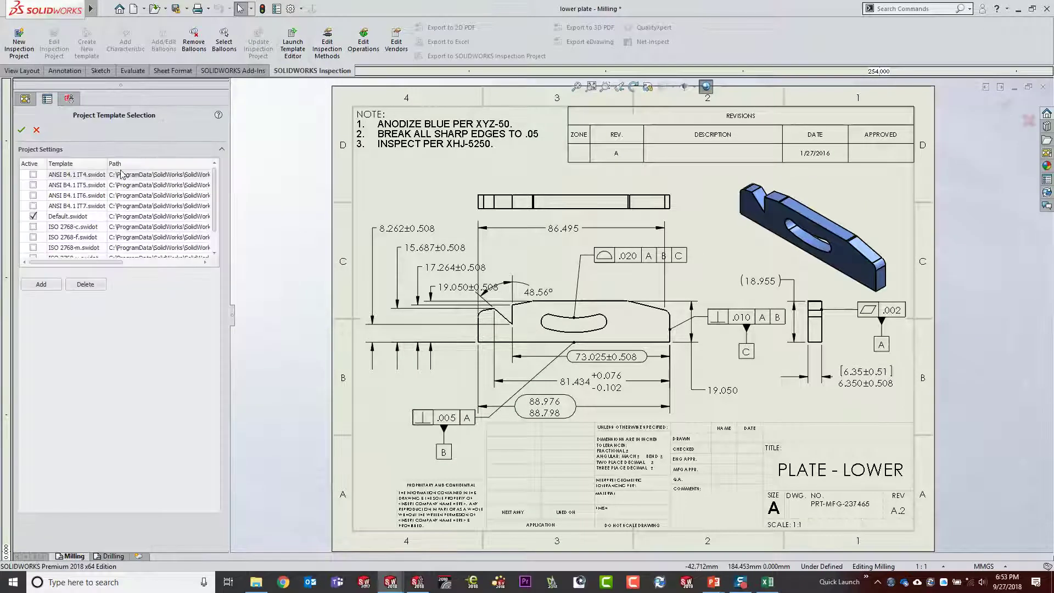
pyautogui.click(21, 129)
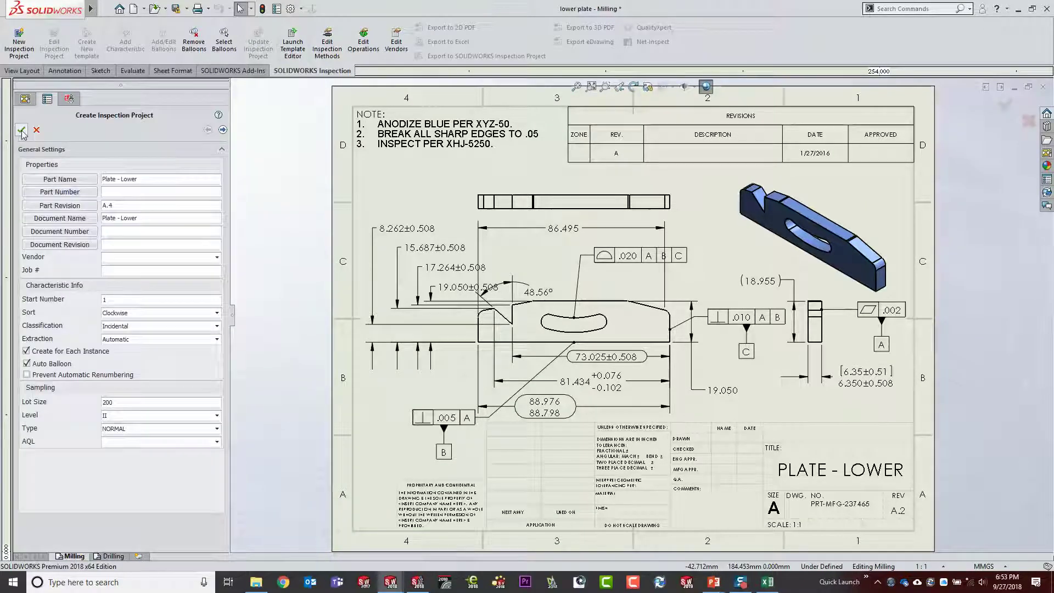
pyautogui.click(223, 130)
pyautogui.click(222, 129)
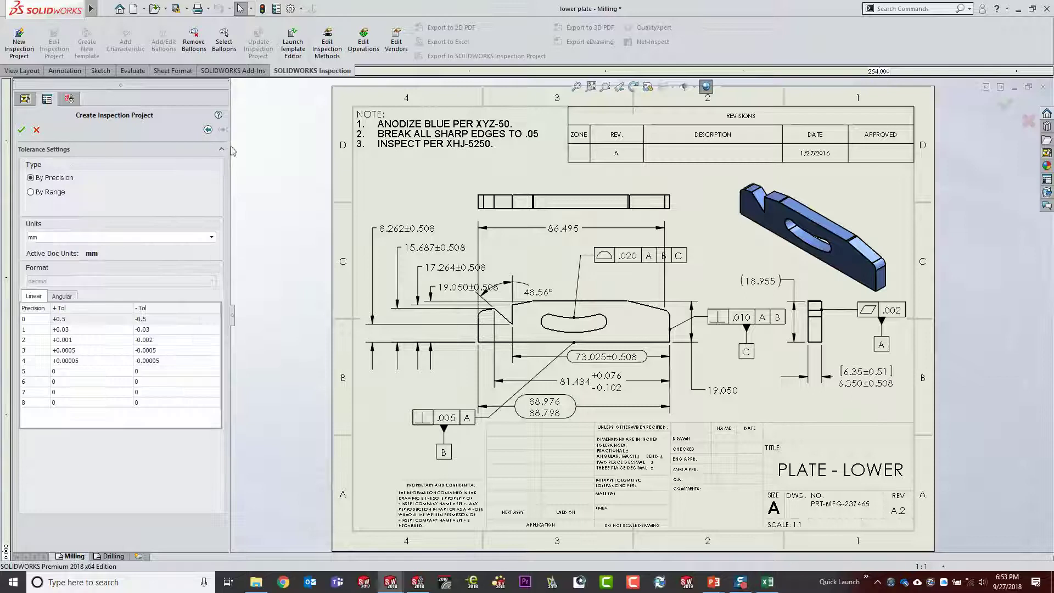
pyautogui.click(23, 131)
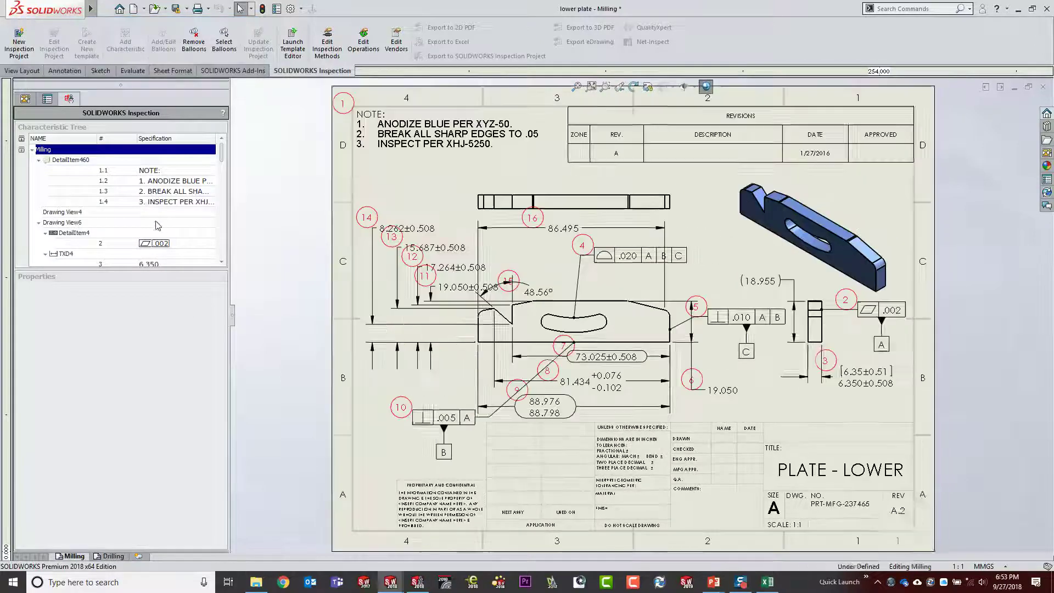
# Examine the units, tolerances and limits of characteristic 11 in the Milling sheet's characteristic tree.
pyautogui.scroll(-6, 158, 220)
pyautogui.click(150, 160)
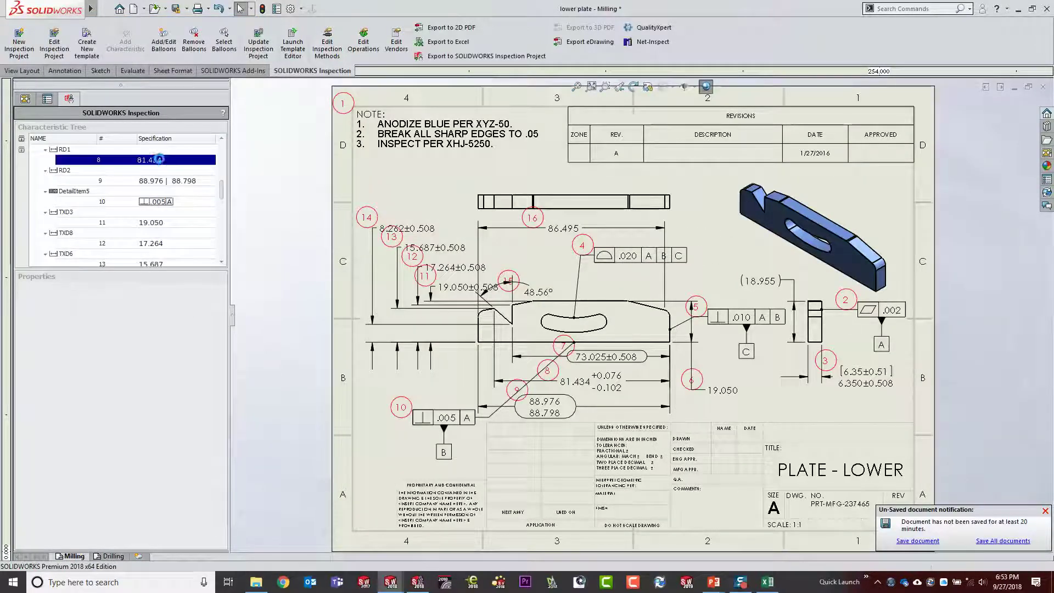
pyautogui.click(164, 222)
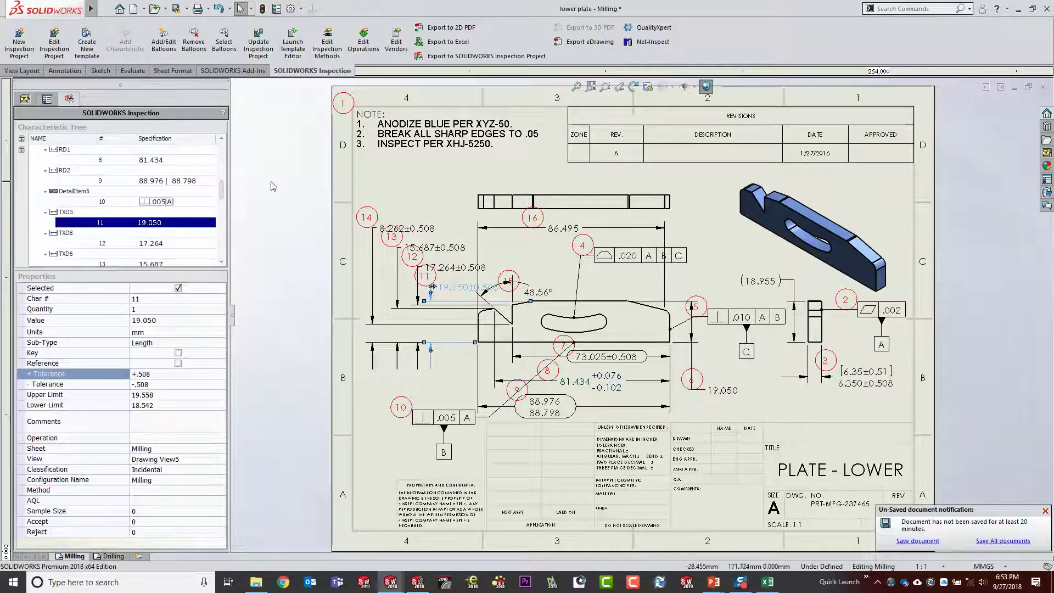
# Switch the drawing's unit system to IPS to compare the dimension values, and return it to MMGS.
pyautogui.click(1000, 566)
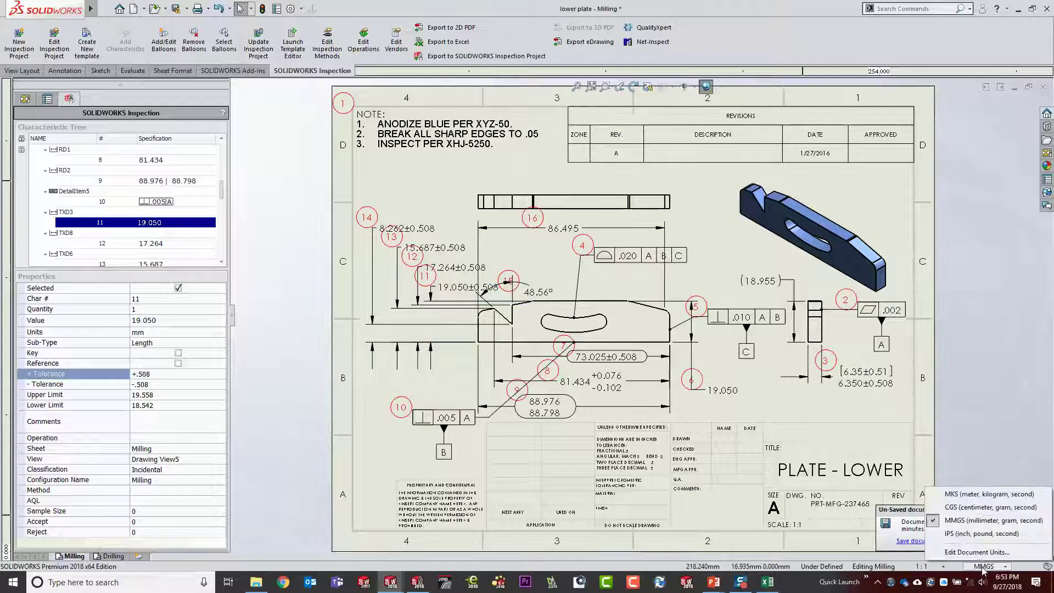
pyautogui.click(977, 531)
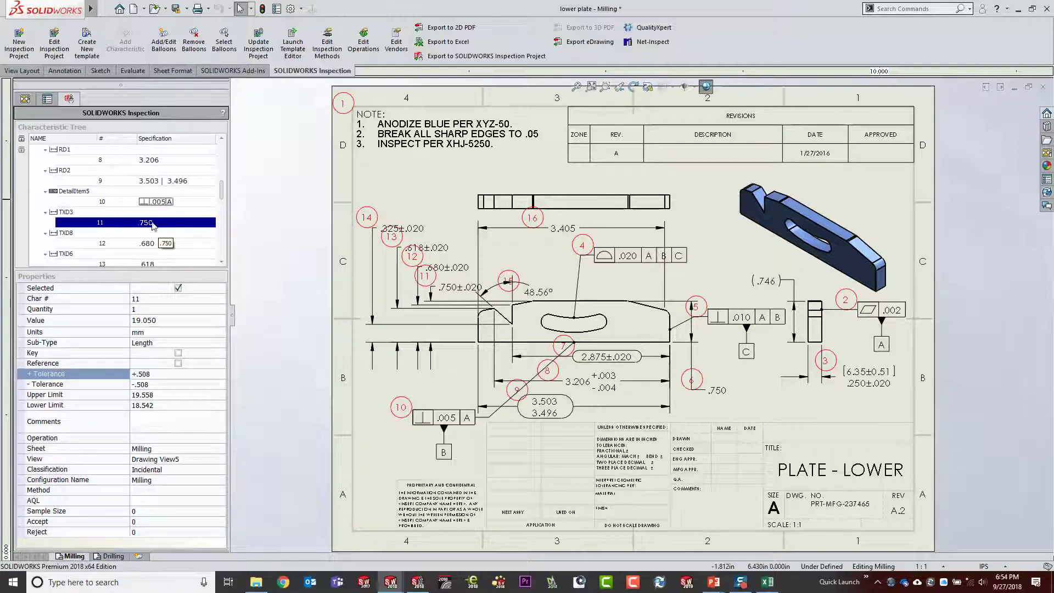
pyautogui.click(995, 566)
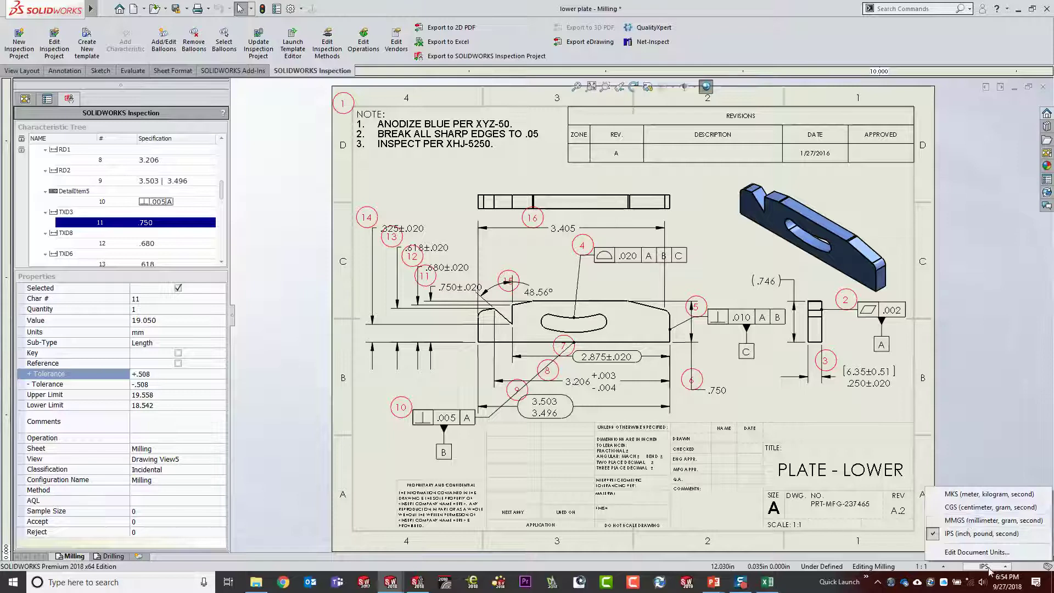
pyautogui.click(968, 521)
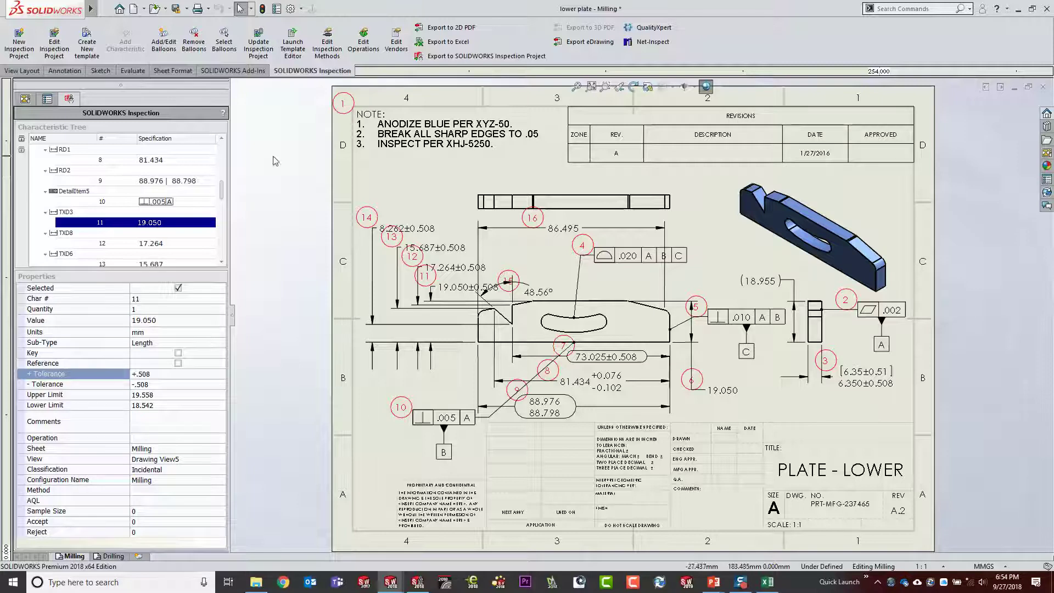
# Enable dual dimension display on the characteristic 14 dimension at the plate's notch and reposition its text beside the balloon.
pyautogui.scroll(-3, 377, 203)
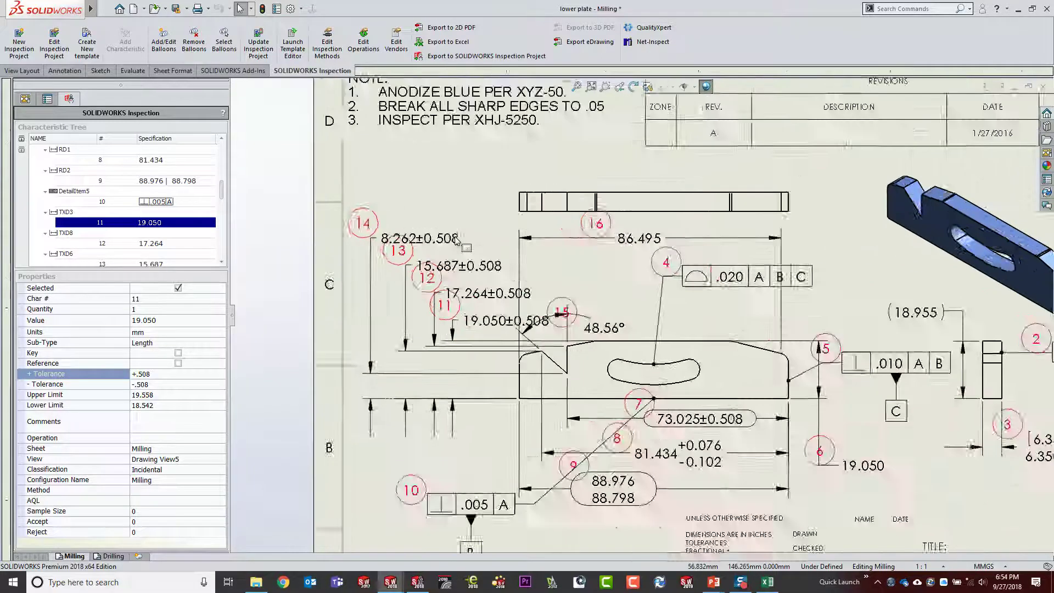
pyautogui.click(437, 250)
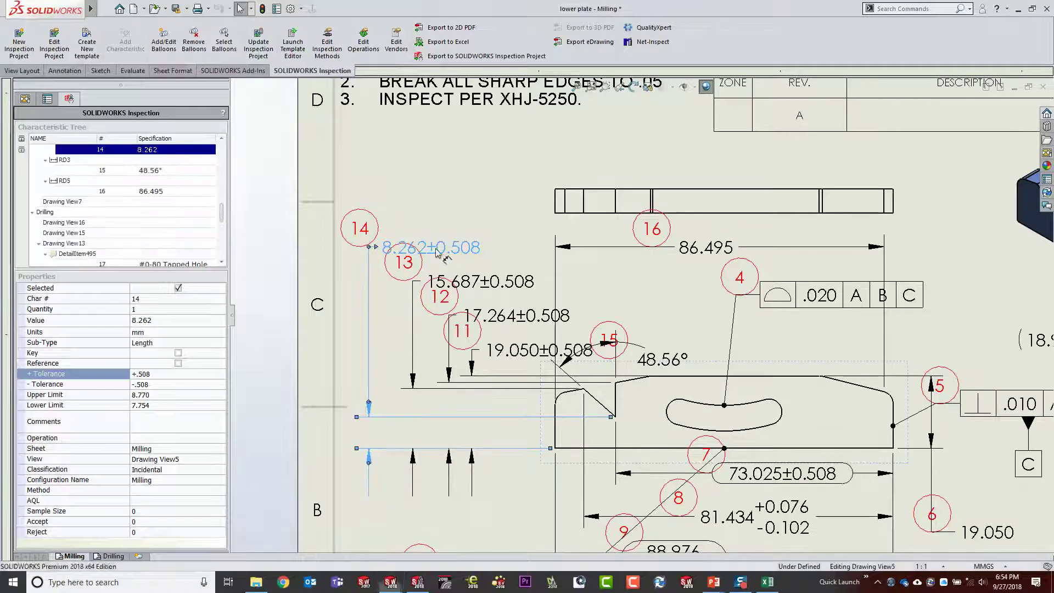
pyautogui.rightClick(437, 251)
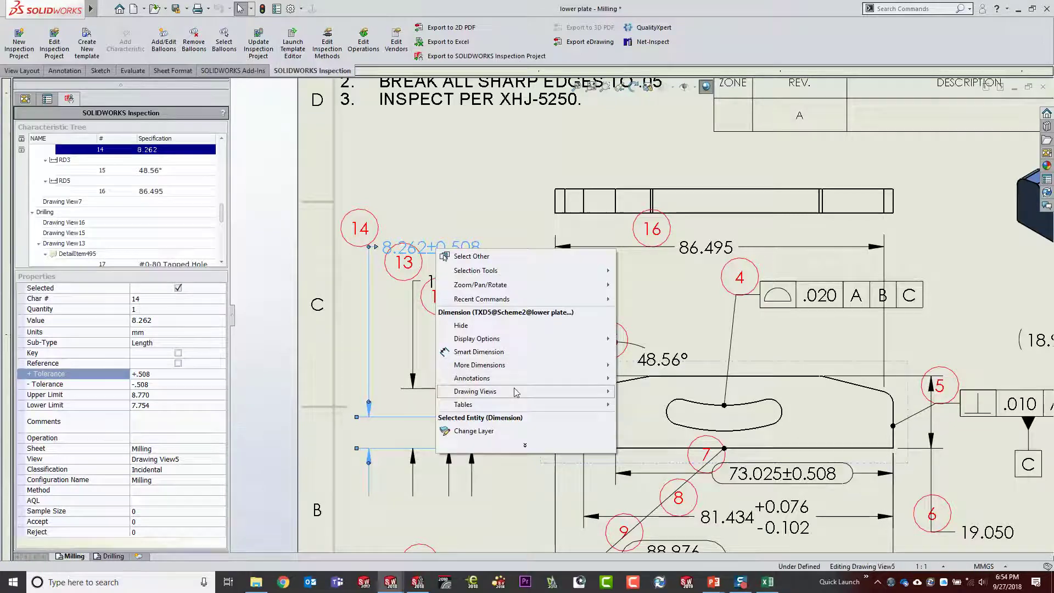
pyautogui.moveTo(516, 392)
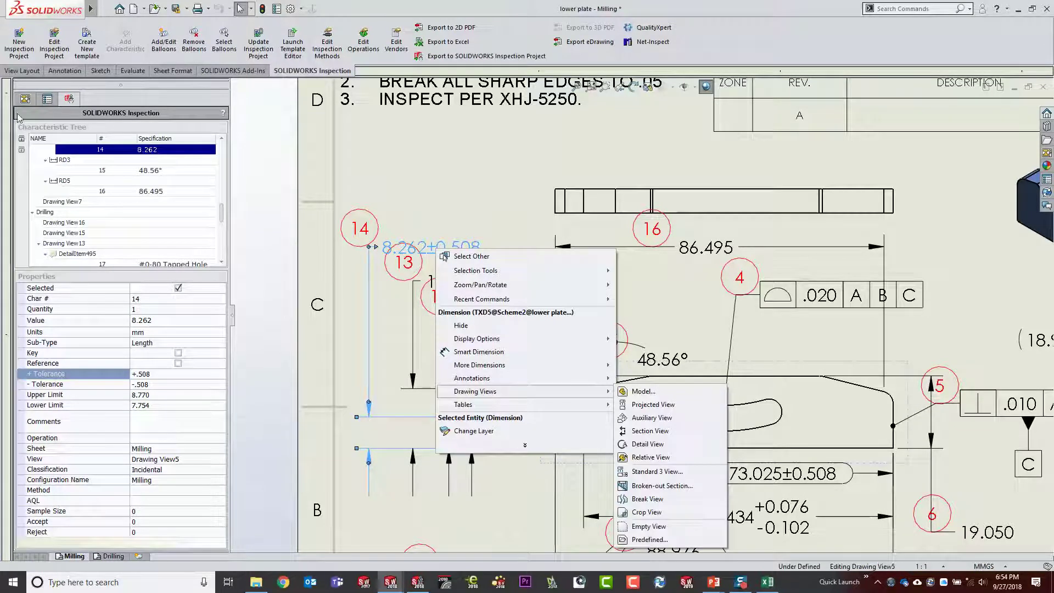
pyautogui.click(25, 99)
pyautogui.click(47, 99)
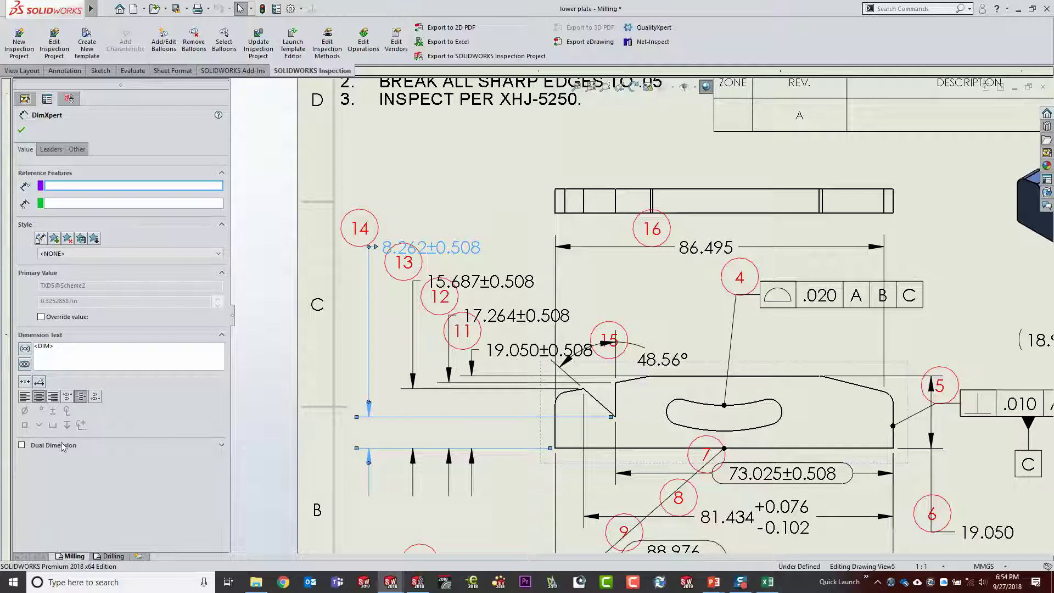
pyautogui.click(22, 446)
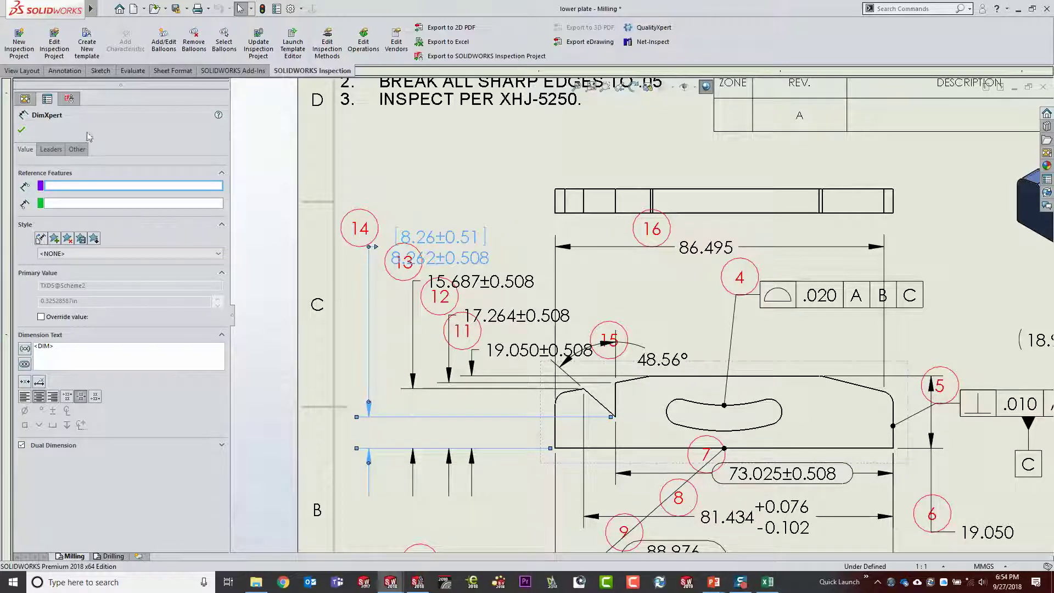
pyautogui.click(68, 99)
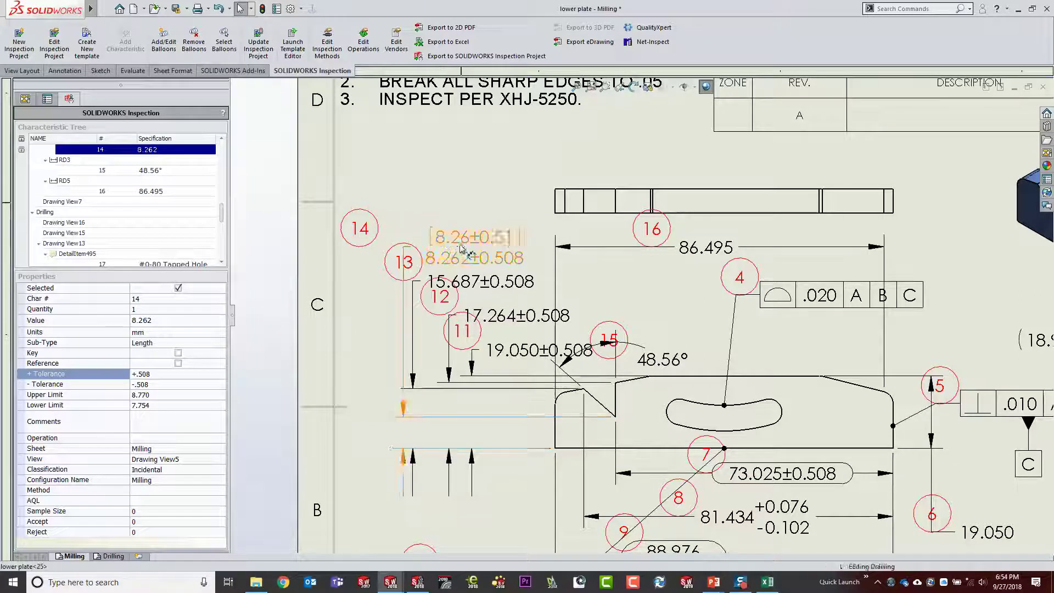
pyautogui.click(474, 237)
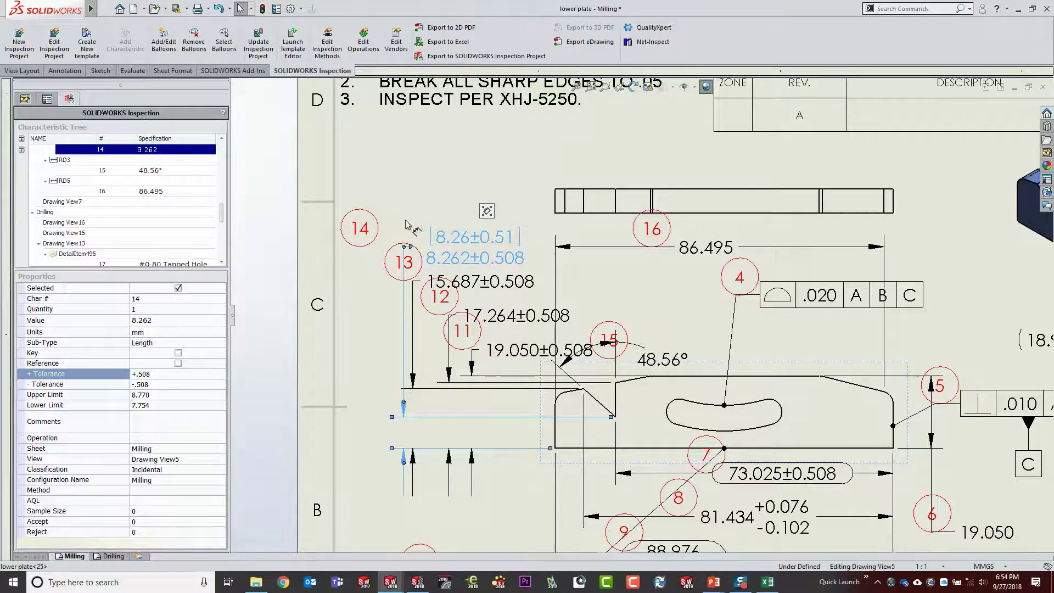
pyautogui.moveTo(474, 247); pyautogui.dragTo(423, 225)
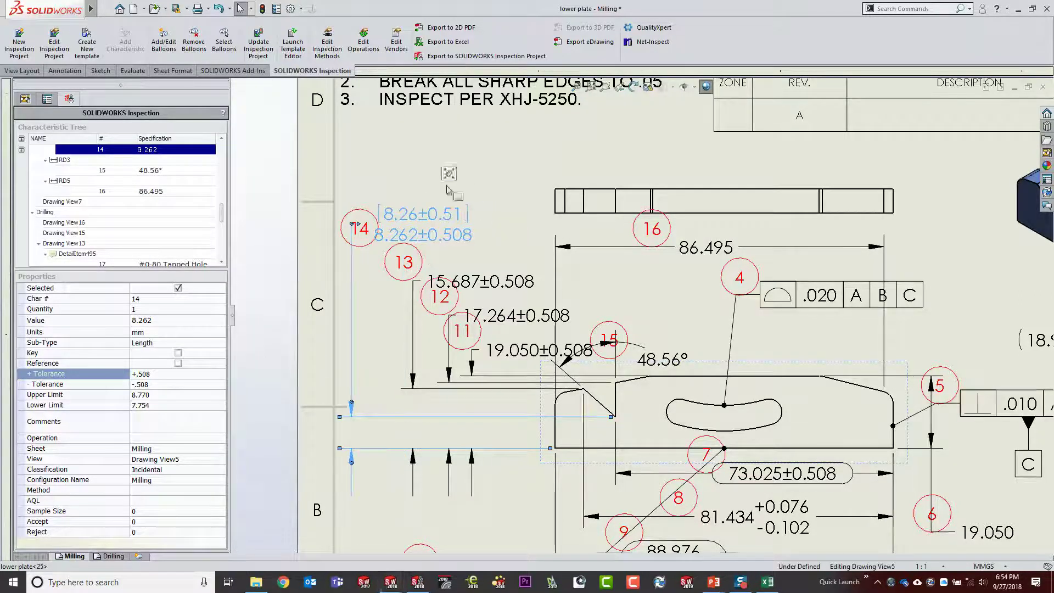
# Set the drawing's unit system to IPS and refresh the properties of characteristic 14 for review.
pyautogui.click(984, 567)
pyautogui.click(977, 534)
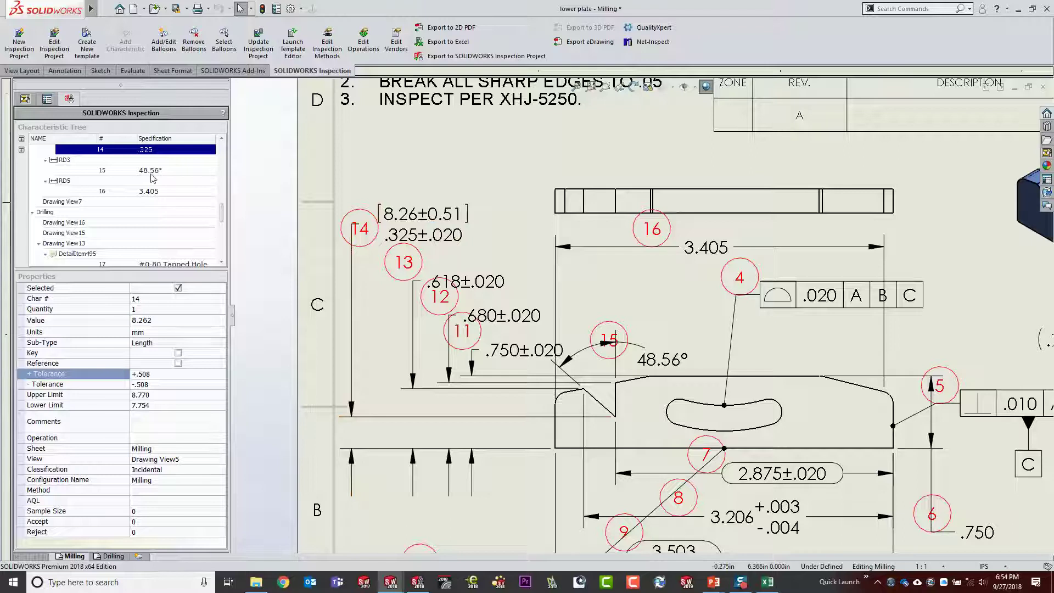
pyautogui.scroll(3, 223, 140)
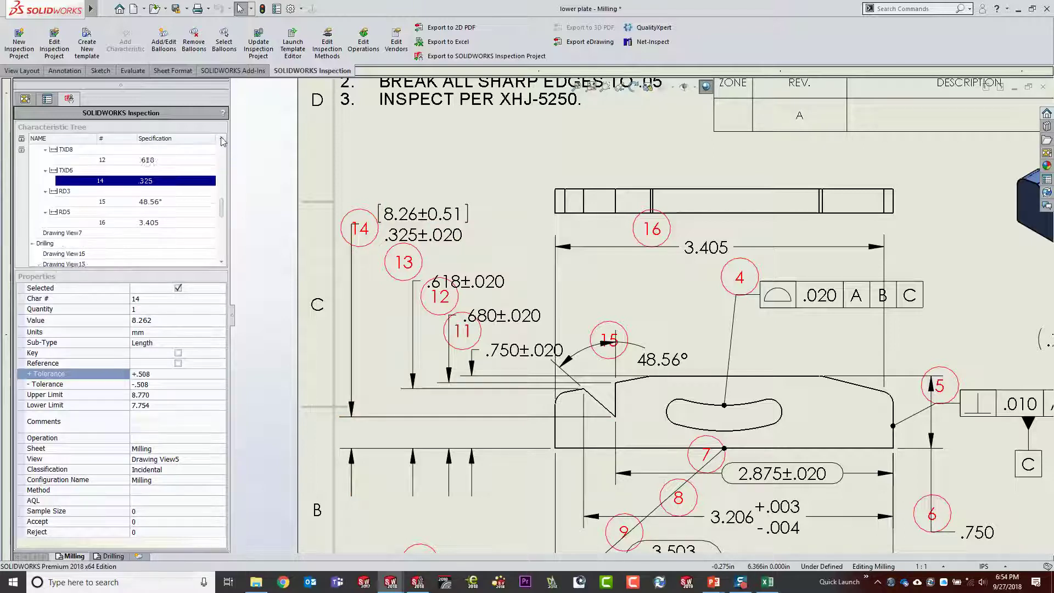
pyautogui.click(152, 207)
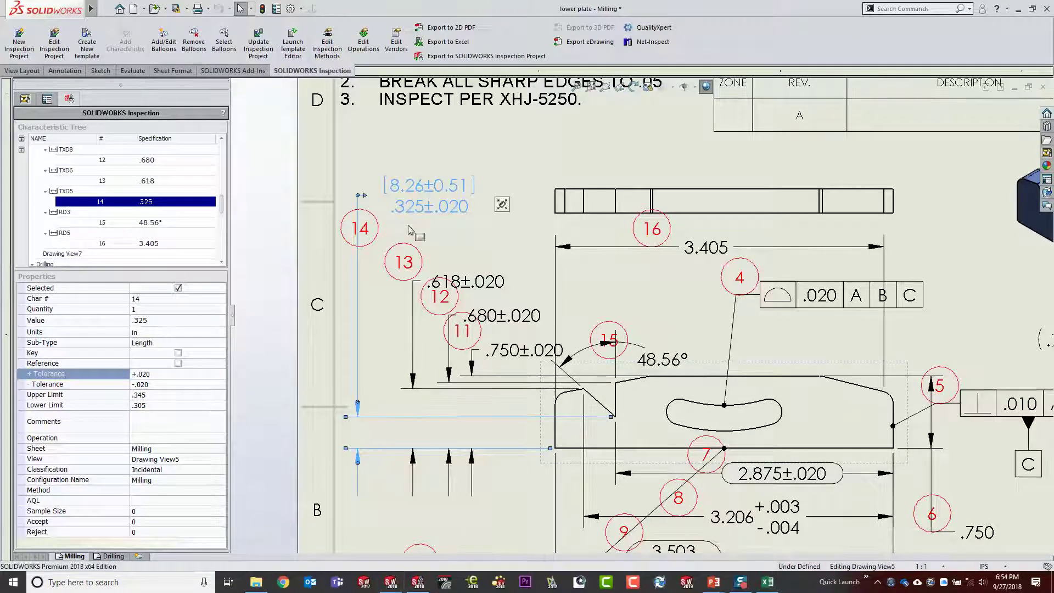
pyautogui.click(368, 155)
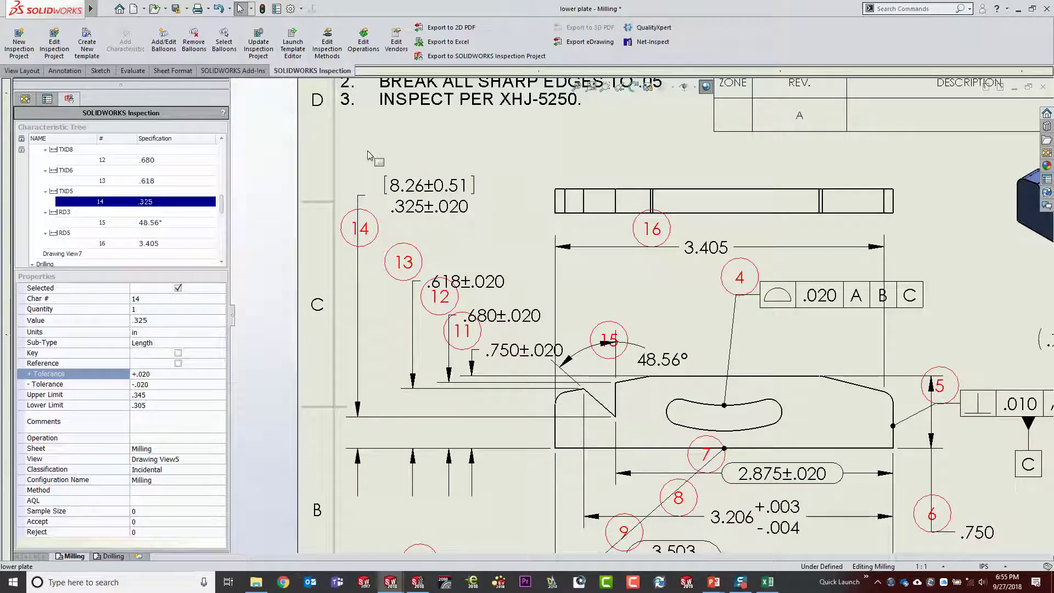
pyautogui.hotkey('ctrl', 'pagedown')
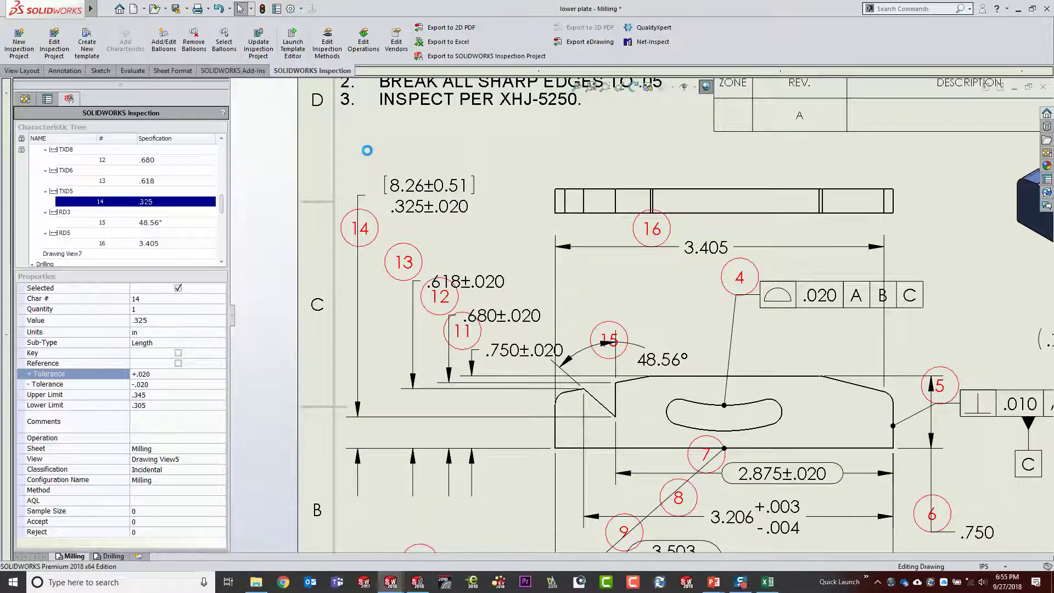
pyautogui.hotkey('ctrl', 'pageup')
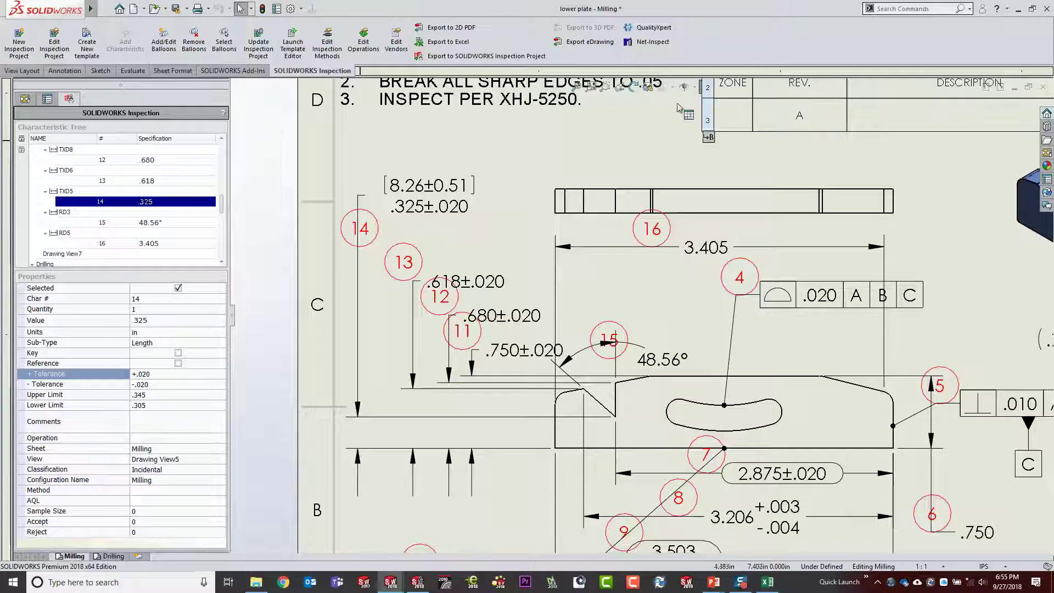
# Show the Layer toolbar for the Milling drawing and open its layer properties.
pyautogui.click(576, 87)
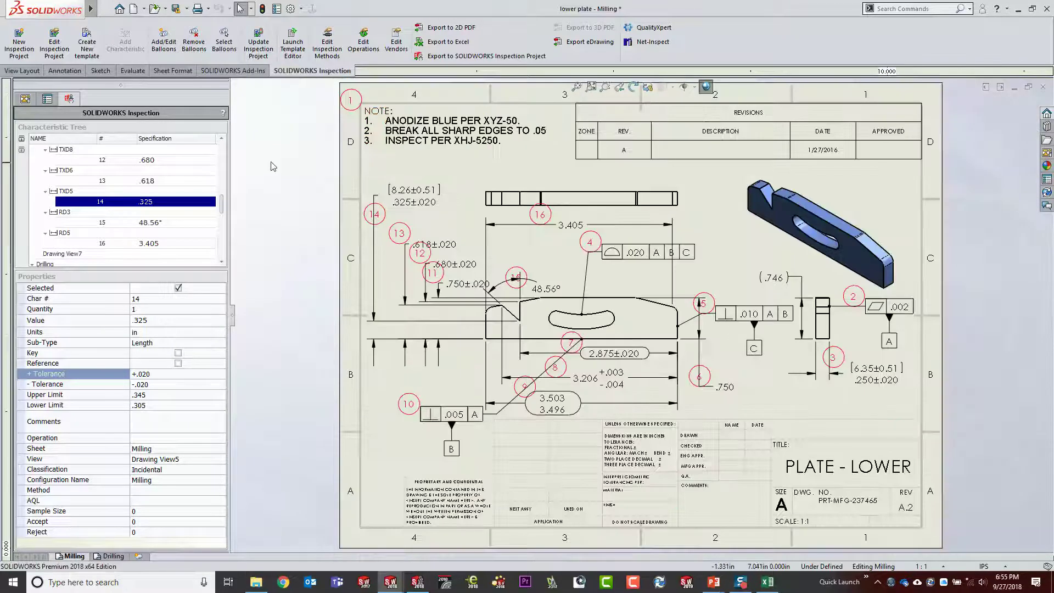
pyautogui.rightClick(756, 43)
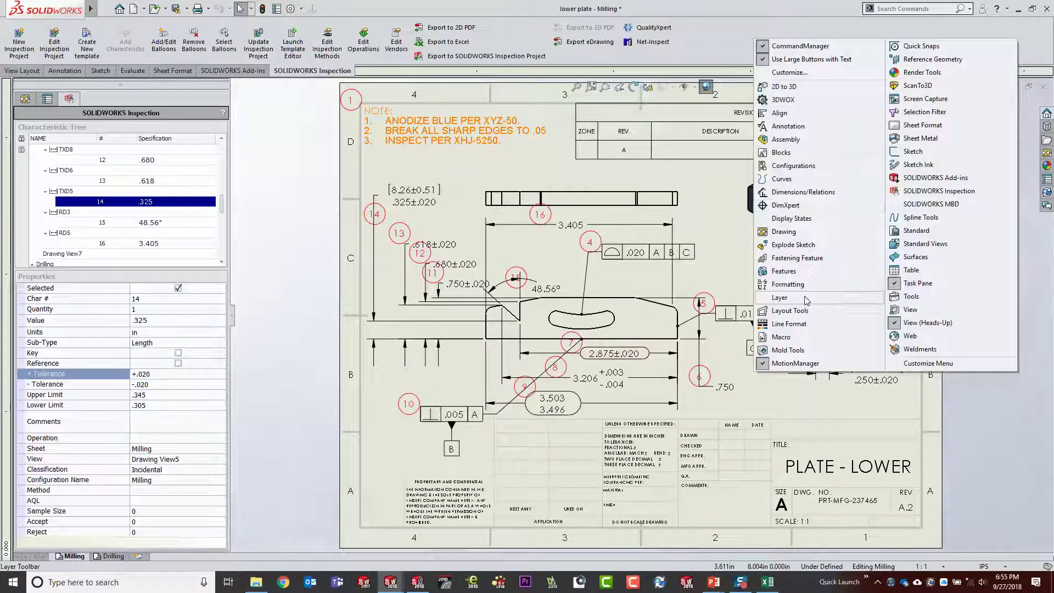
pyautogui.click(806, 299)
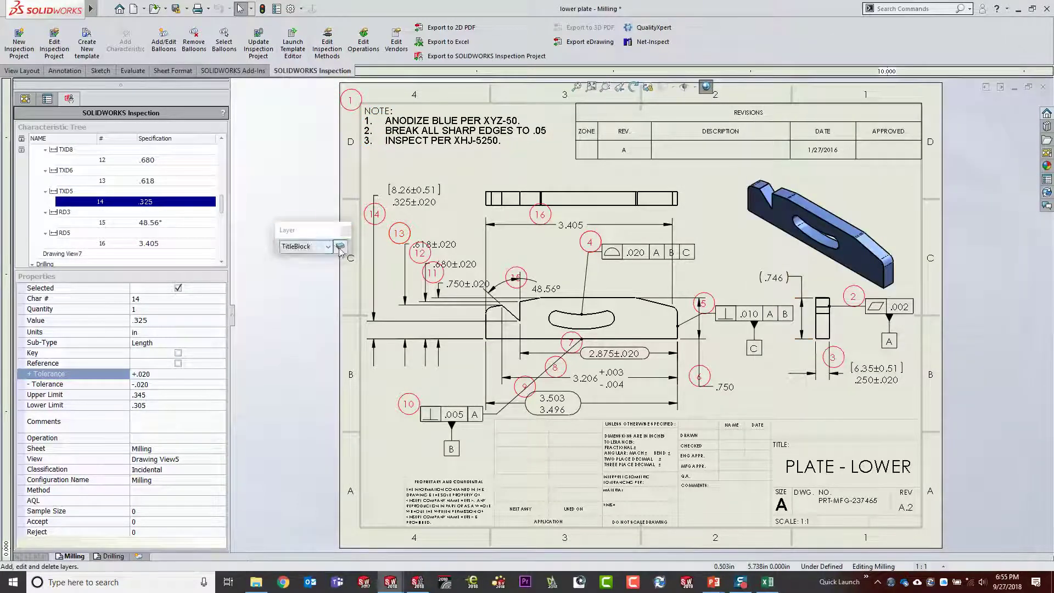
pyautogui.click(283, 244)
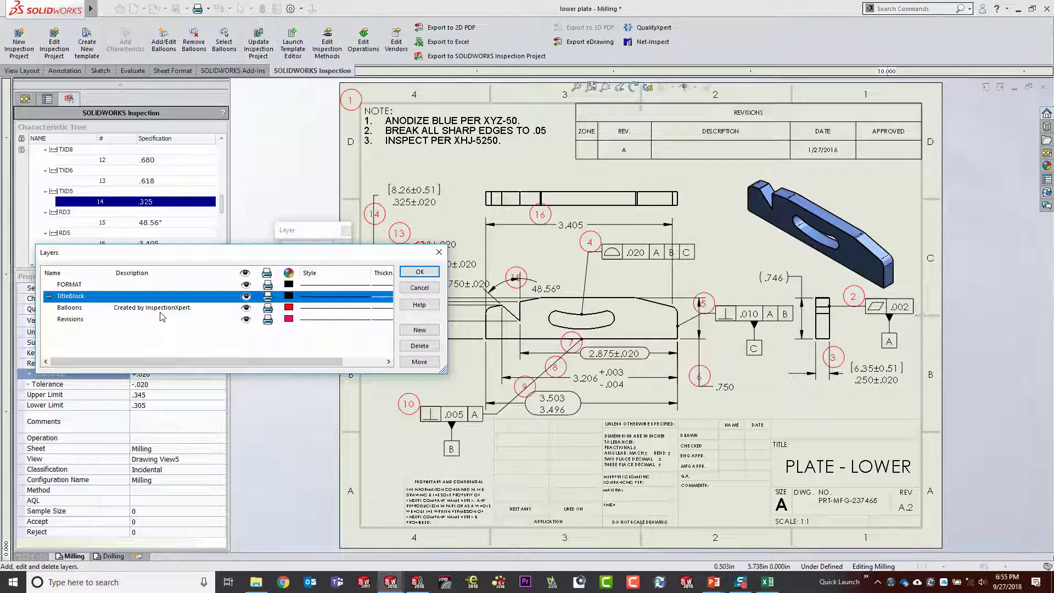
# Toggle the Balloons layer's visibility off and on to compare the sheet, discard the changes, and close the layer controls.
pyautogui.click(75, 309)
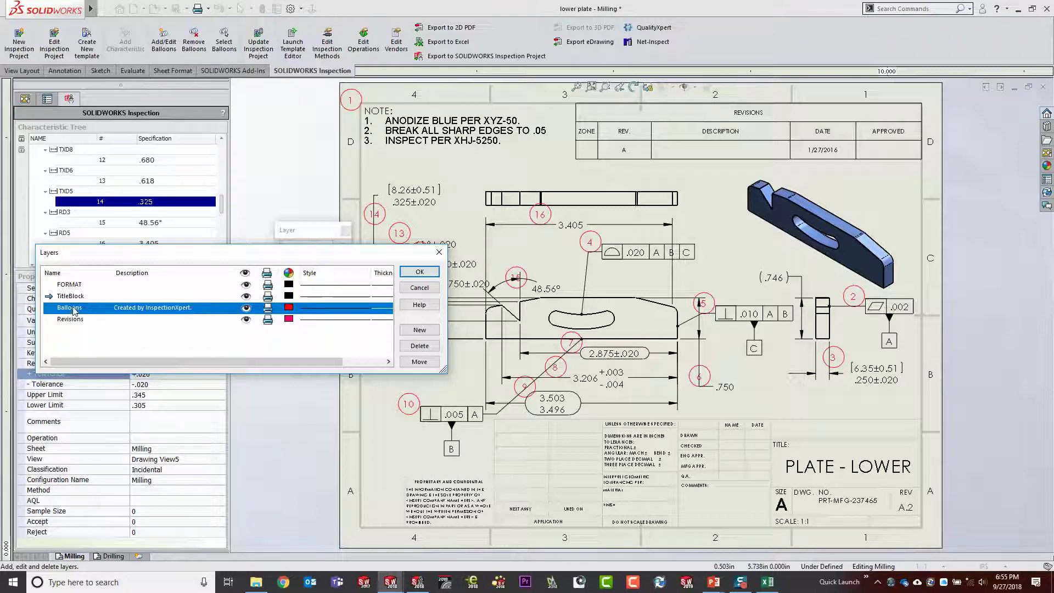
pyautogui.click(246, 308)
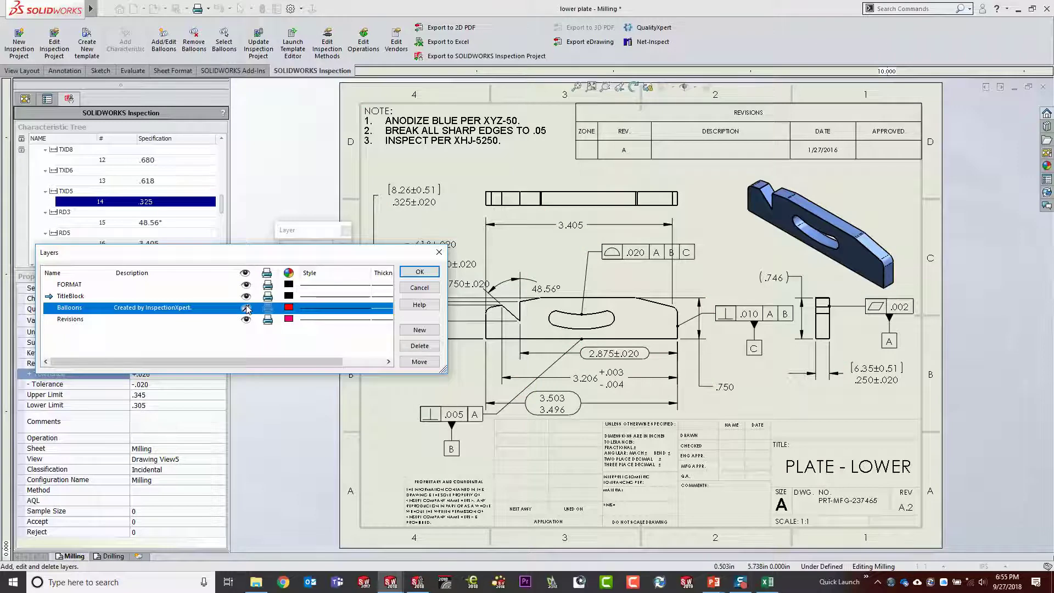
pyautogui.click(246, 309)
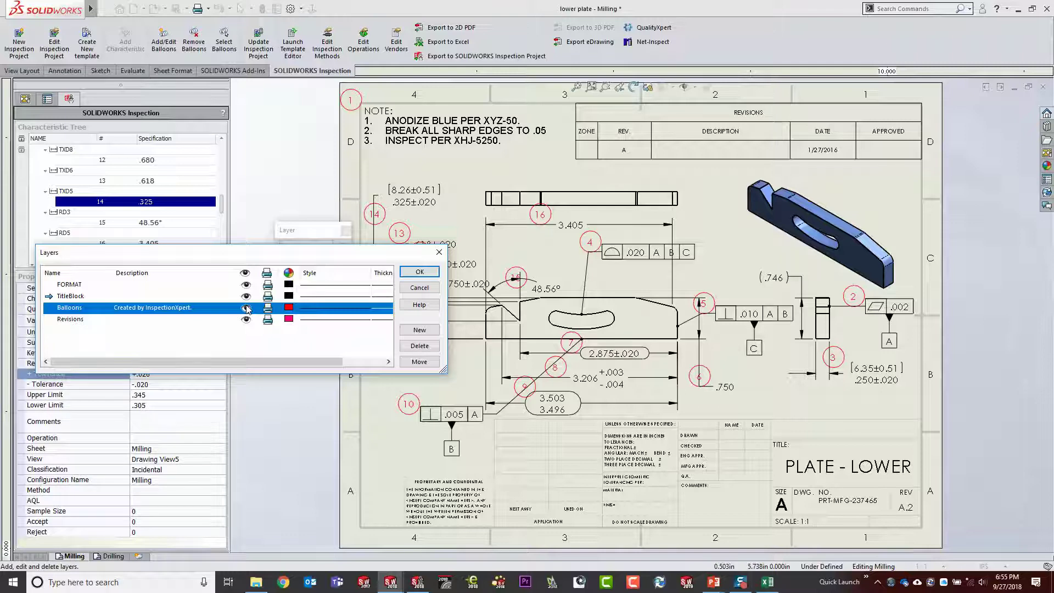
pyautogui.click(246, 308)
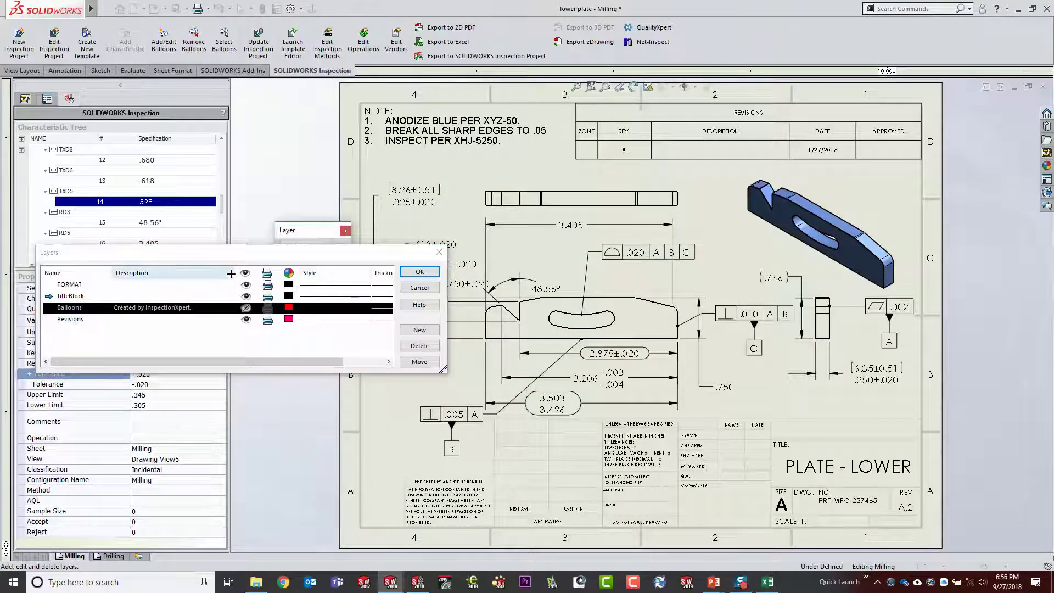
pyautogui.click(419, 288)
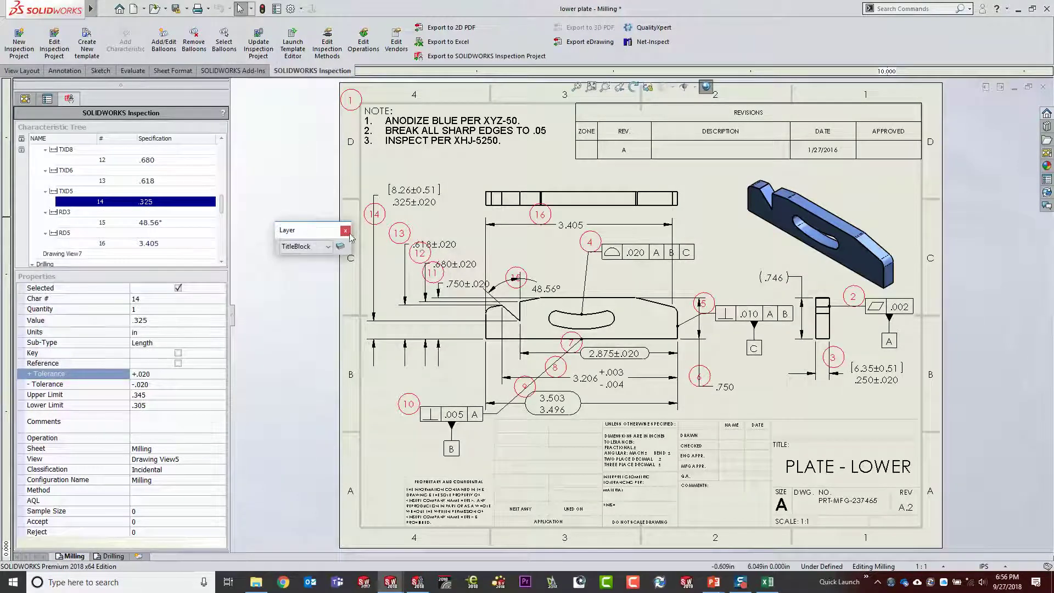
pyautogui.click(345, 231)
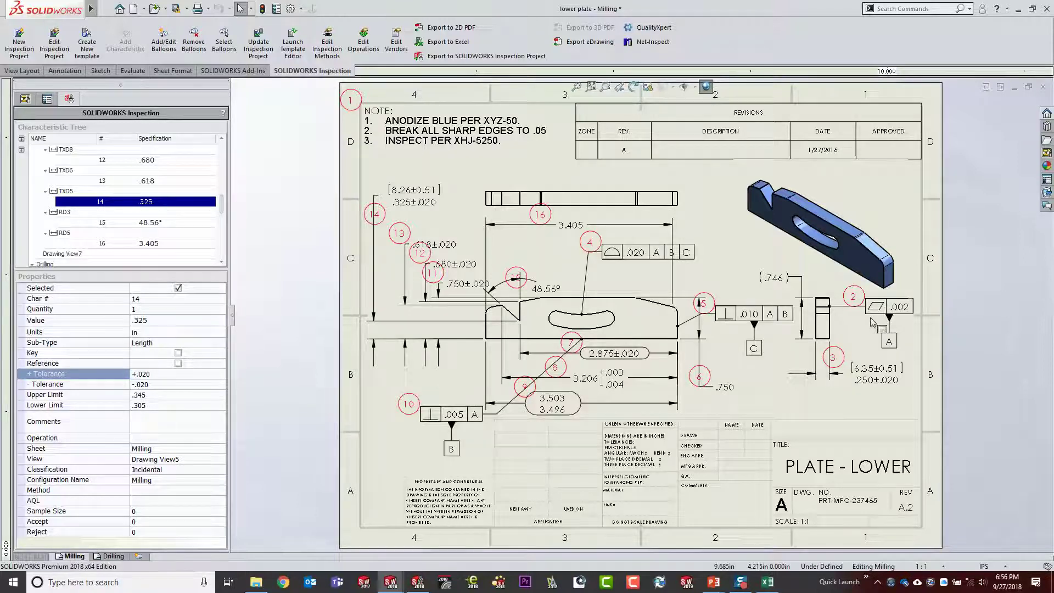
pyautogui.click(801, 158)
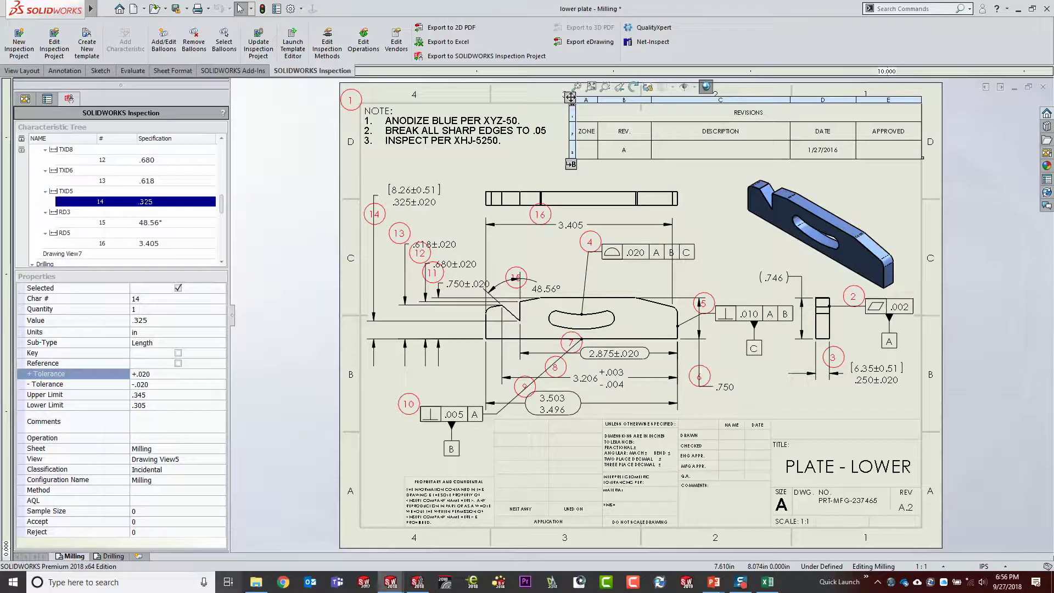
# In File Explorer, open PCDMIS C001.txt from the Standalone folder of _SOLIDWORKS Inspection - Training Files on the C: drive.
pyautogui.click(256, 583)
pyautogui.click(409, 307)
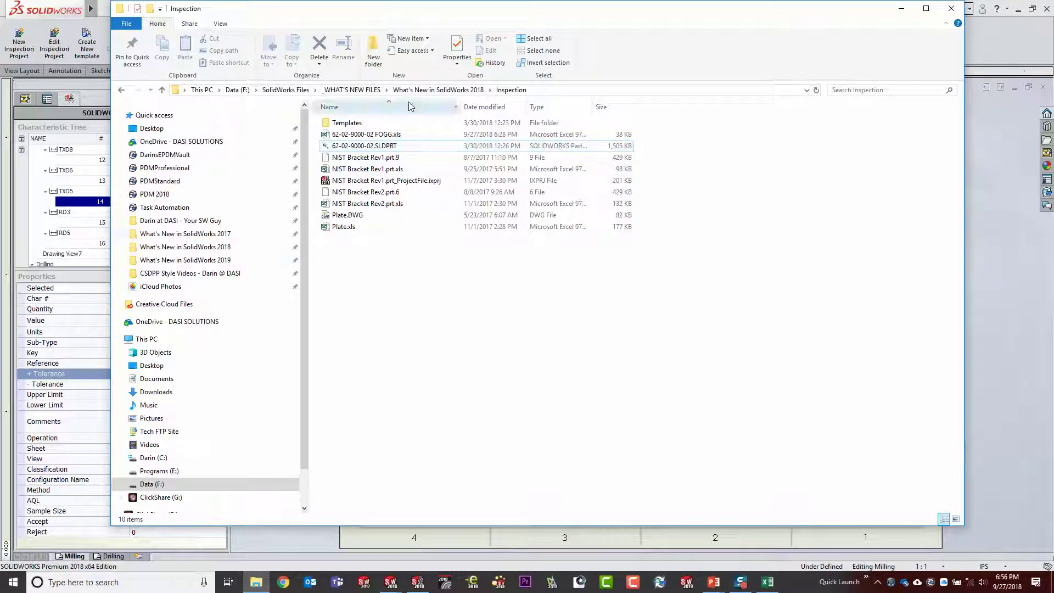
pyautogui.click(151, 458)
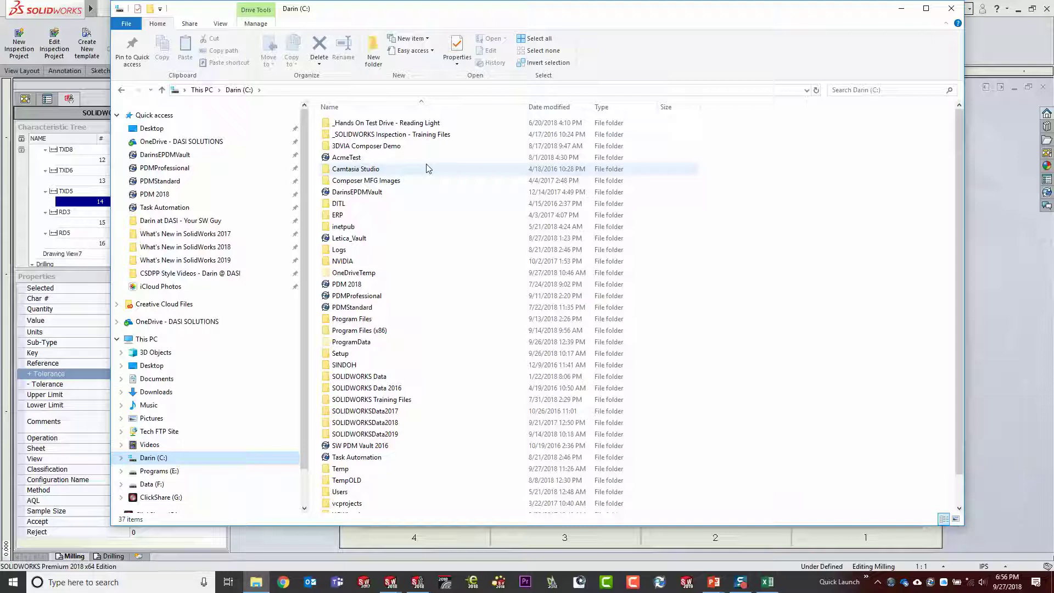
pyautogui.click(408, 136)
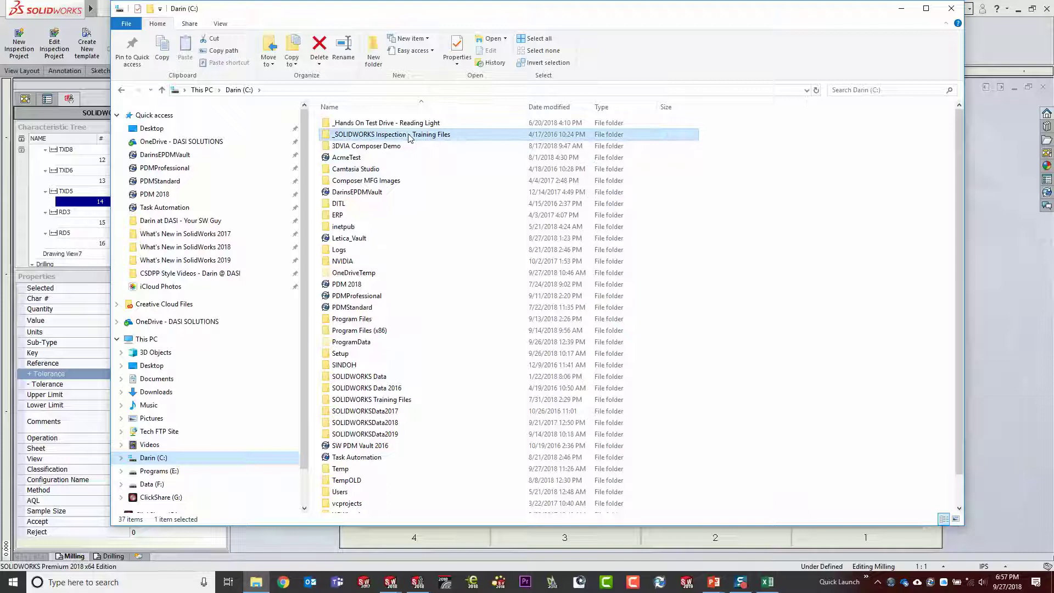
pyautogui.doubleClick(361, 138)
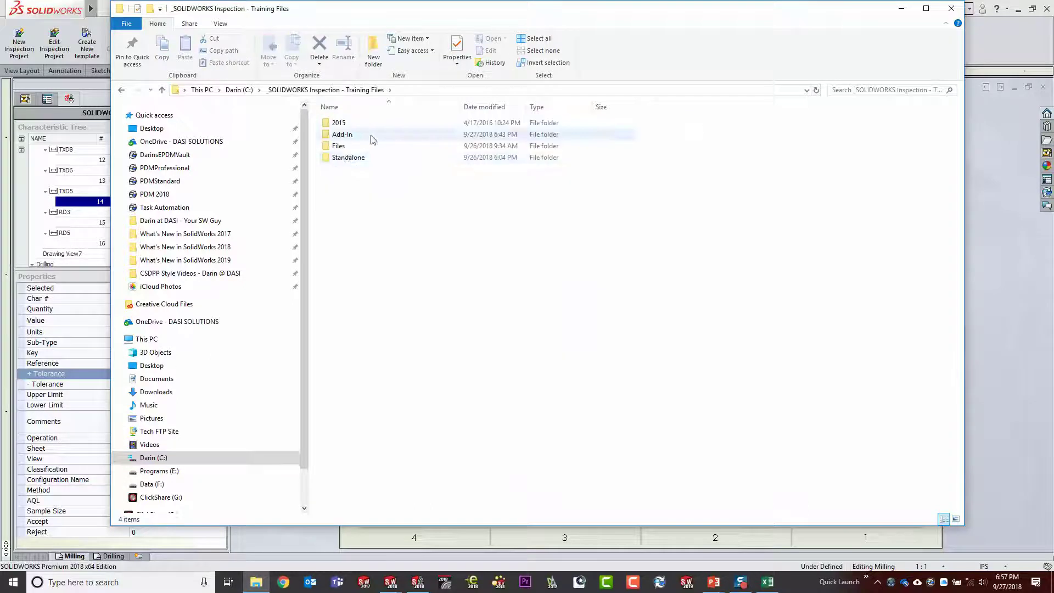
pyautogui.doubleClick(350, 157)
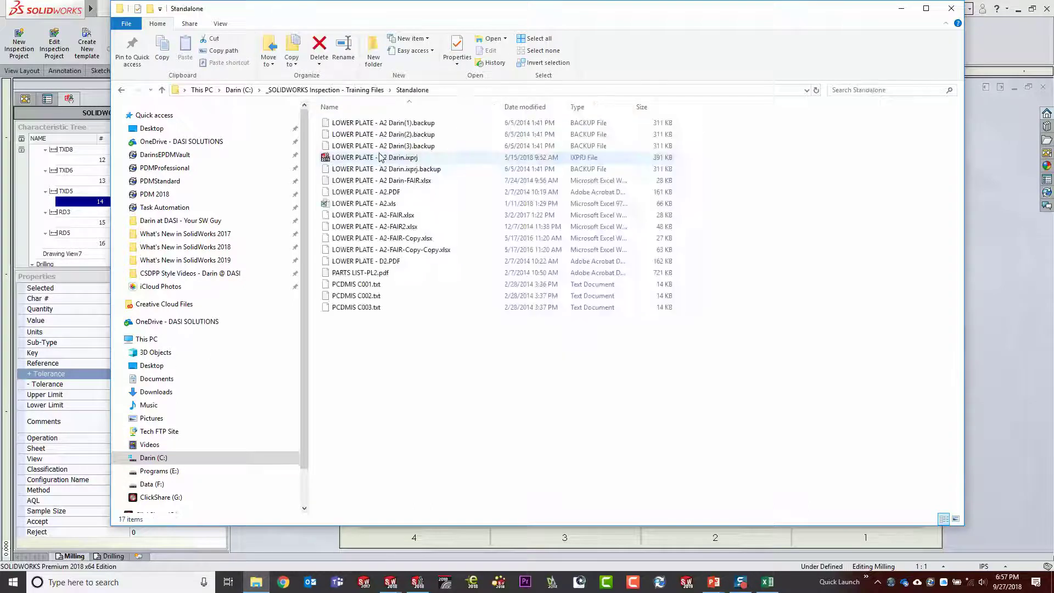
pyautogui.doubleClick(361, 285)
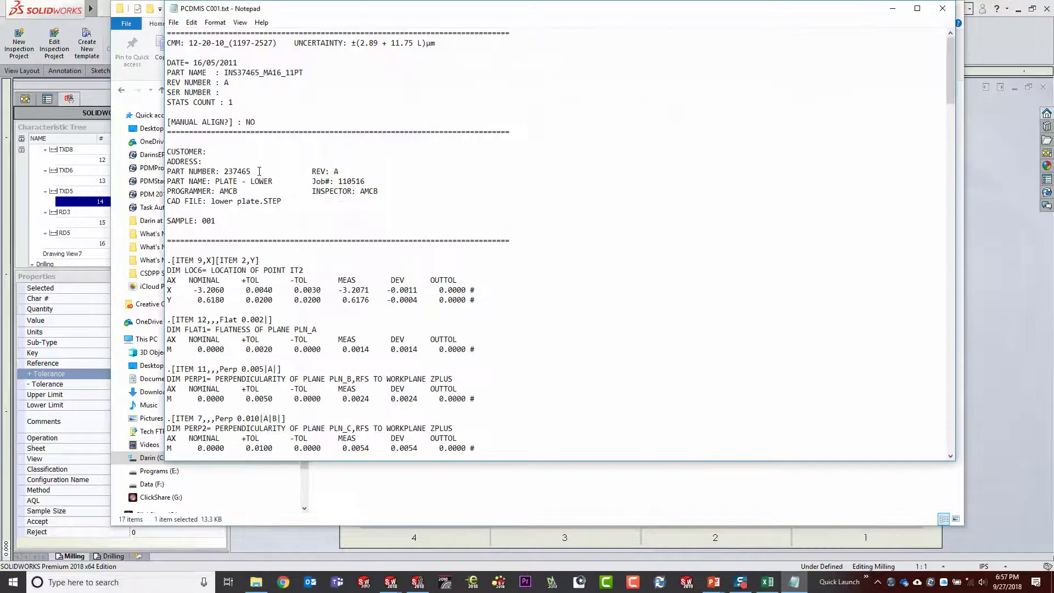
# Examine the CMM report's header and the name, location and X-axis measurement line of its first item.
pyautogui.moveTo(166, 43); pyautogui.dragTo(461, 219)
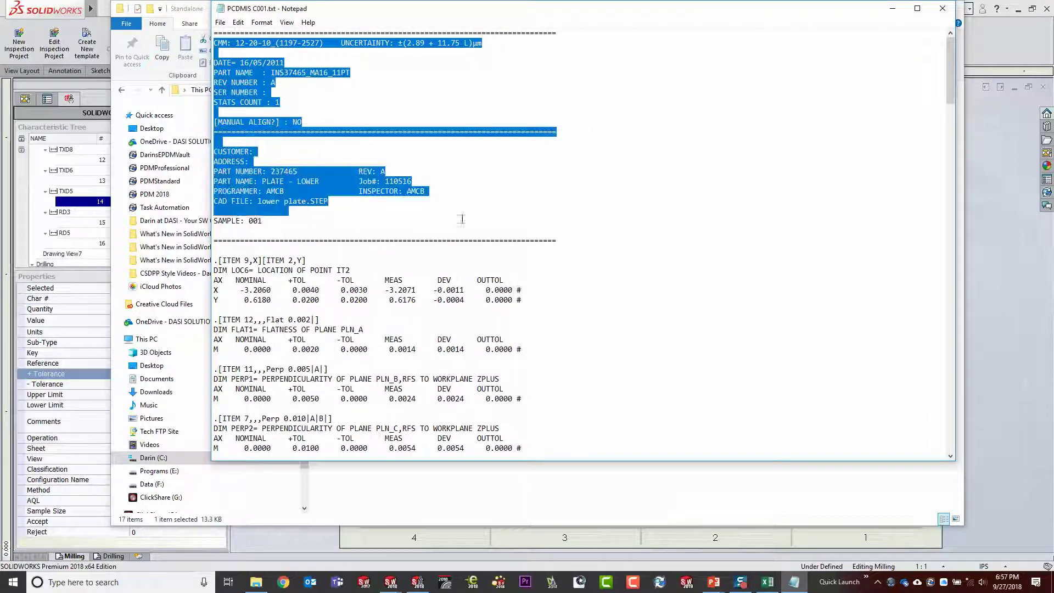
pyautogui.click(218, 260)
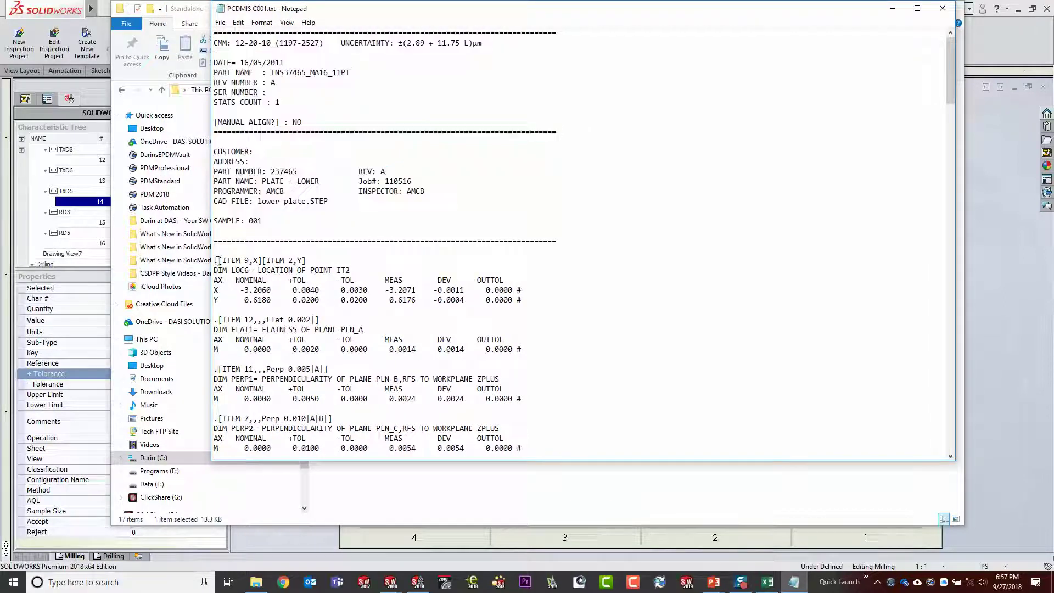
pyautogui.moveTo(218, 261); pyautogui.dragTo(321, 258)
pyautogui.moveTo(214, 271); pyautogui.dragTo(349, 270)
pyautogui.click(214, 290)
pyautogui.moveTo(215, 290); pyautogui.dragTo(541, 295)
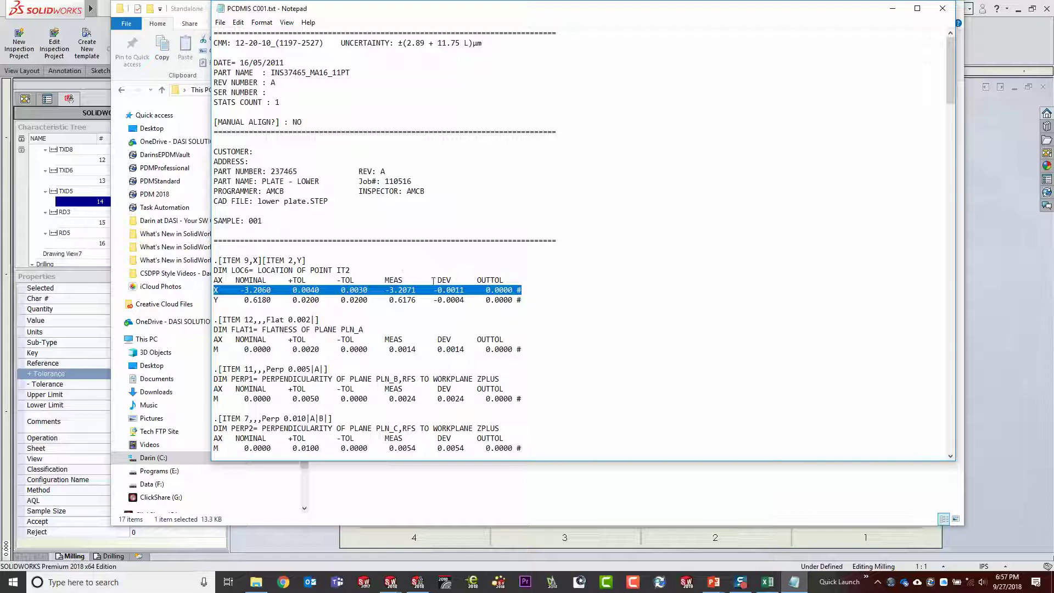
pyautogui.click(566, 300)
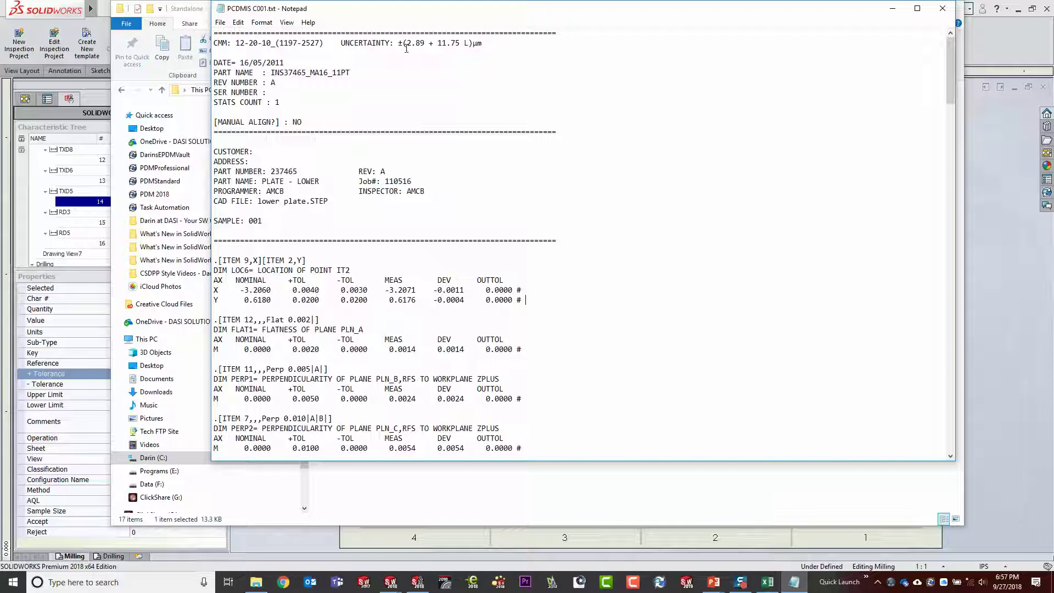
pyautogui.moveTo(424, 12); pyautogui.dragTo(478, 44)
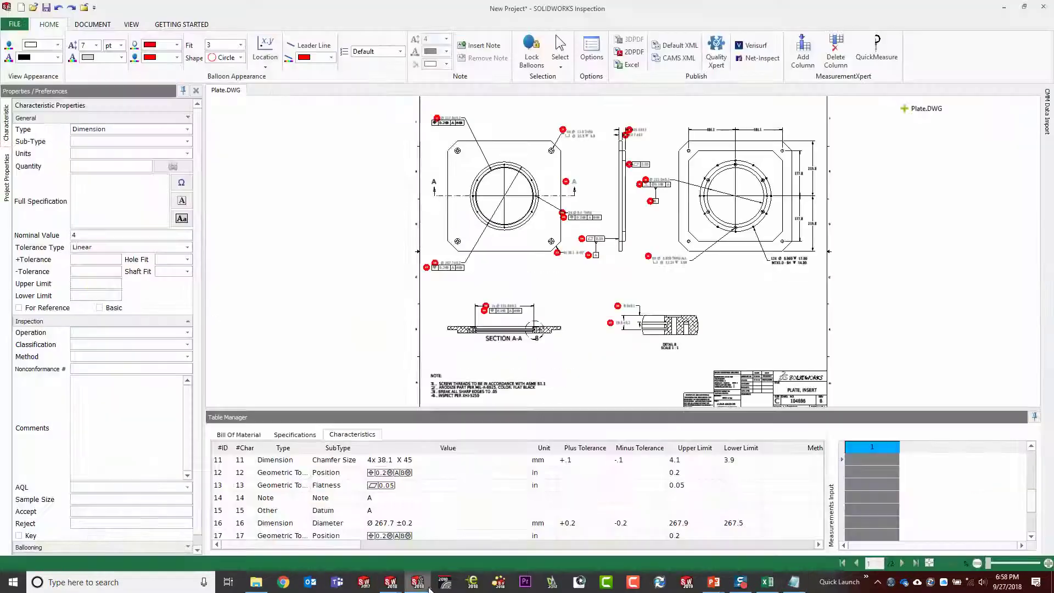
# Switch to the standalone SOLIDWORKS Inspection project for Plate.DWG and open the CMM Data Import settings.
pyautogui.click(417, 582)
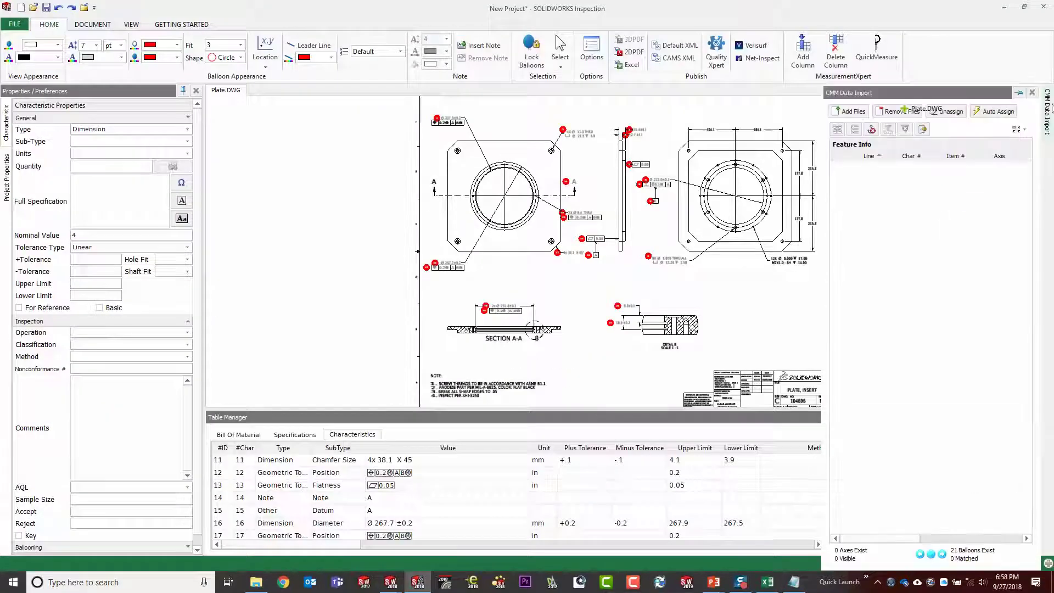
pyautogui.moveTo(1049, 108); pyautogui.dragTo(923, 132)
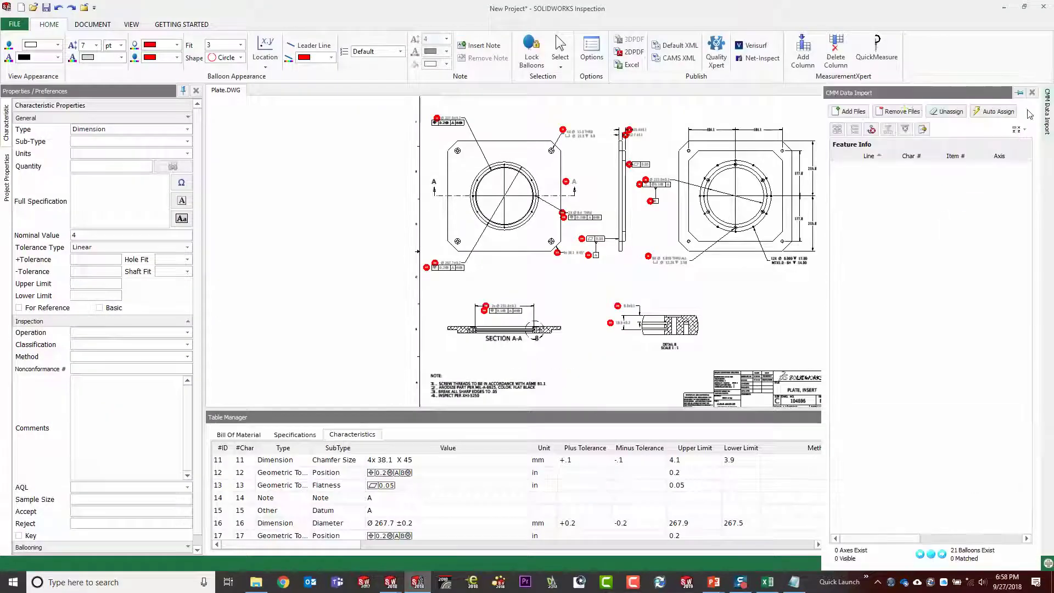
pyautogui.click(924, 130)
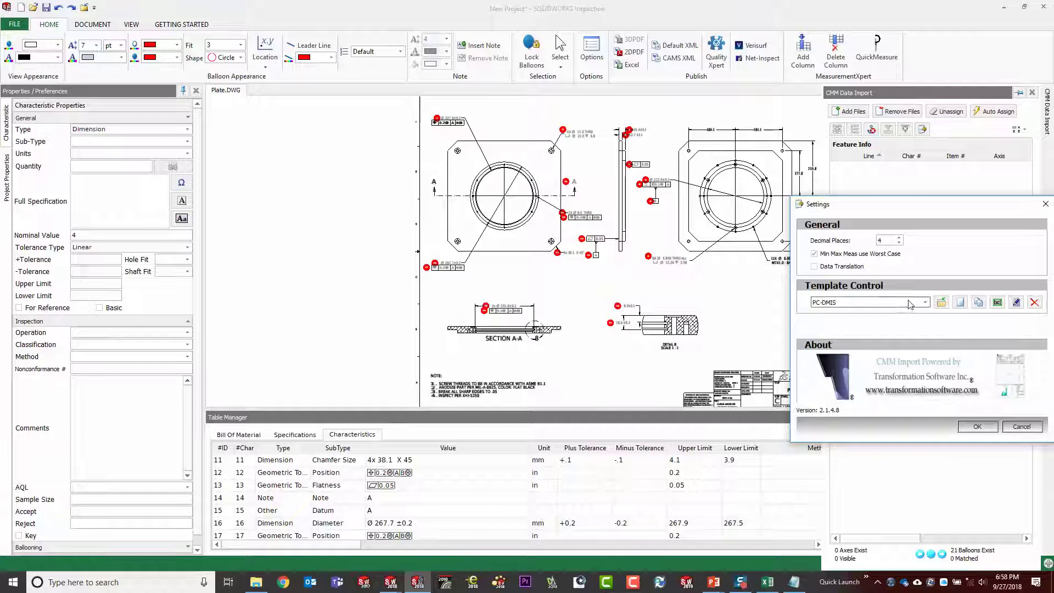
# Look through the available CMM import templates and select the keyence im template.
pyautogui.click(926, 302)
pyautogui.scroll(10, 928, 334)
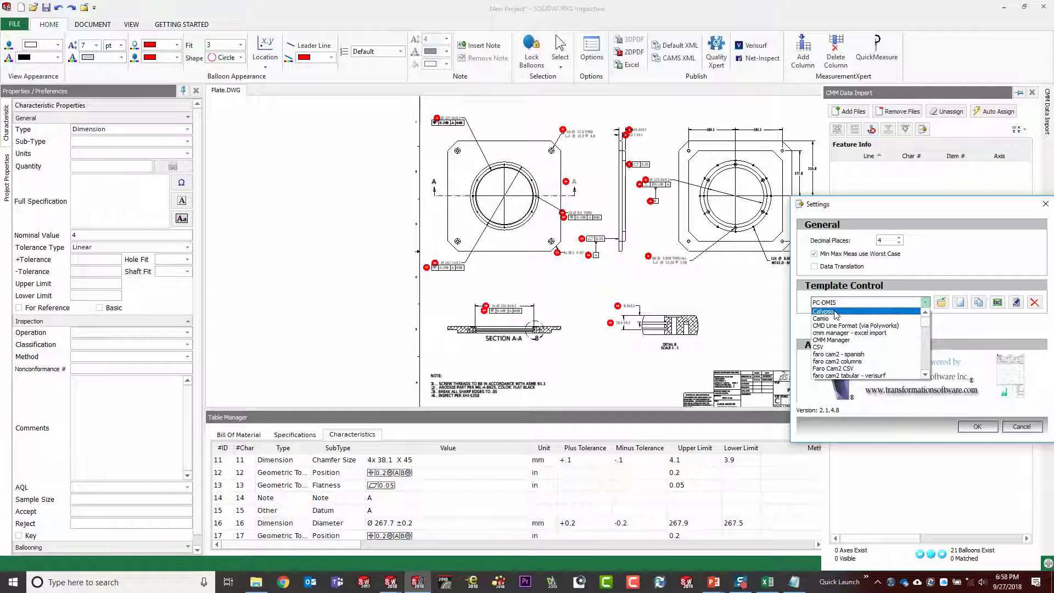
pyautogui.scroll(-4, 926, 379)
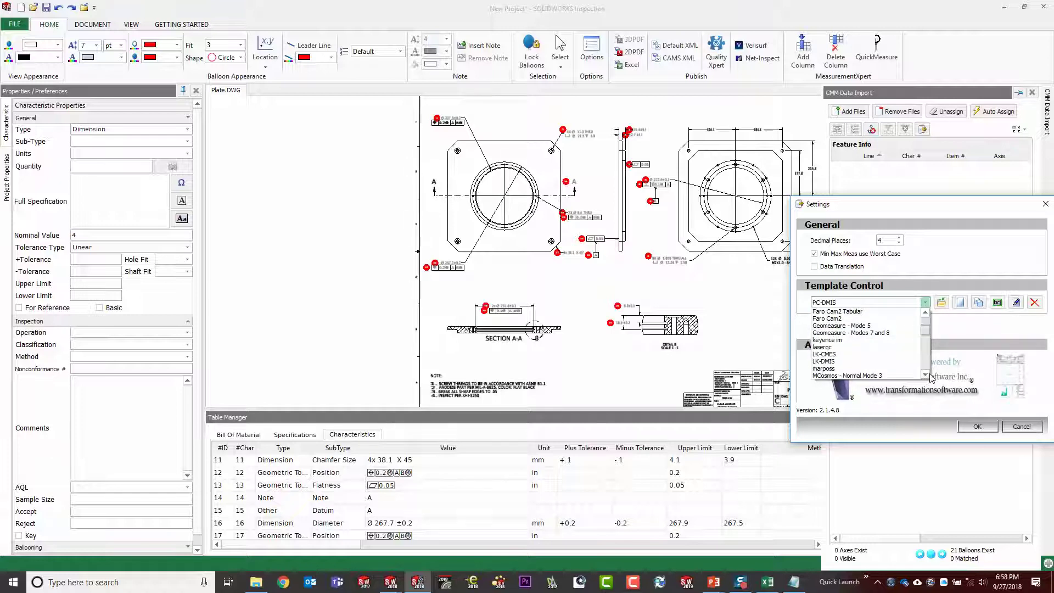
pyautogui.scroll(-3, 928, 377)
pyautogui.scroll(-5, 932, 377)
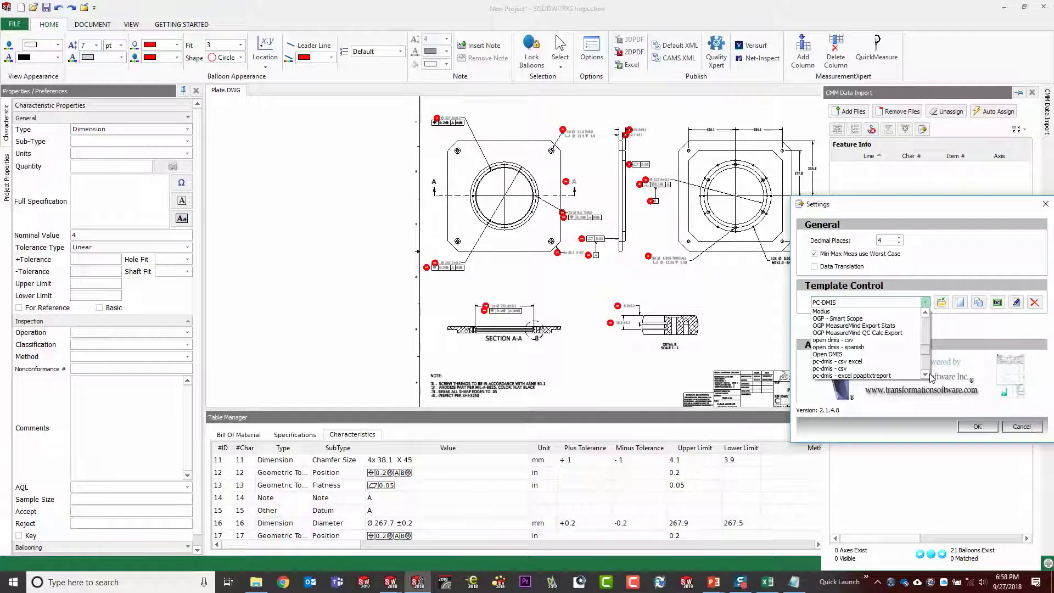
pyautogui.moveTo(929, 356); pyautogui.dragTo(927, 333)
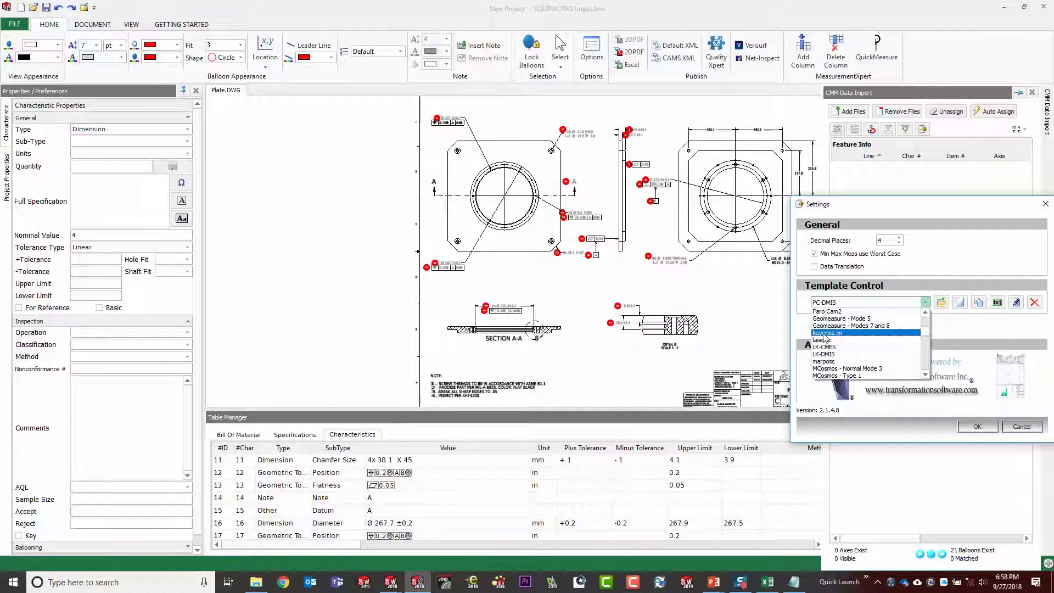
pyautogui.click(830, 333)
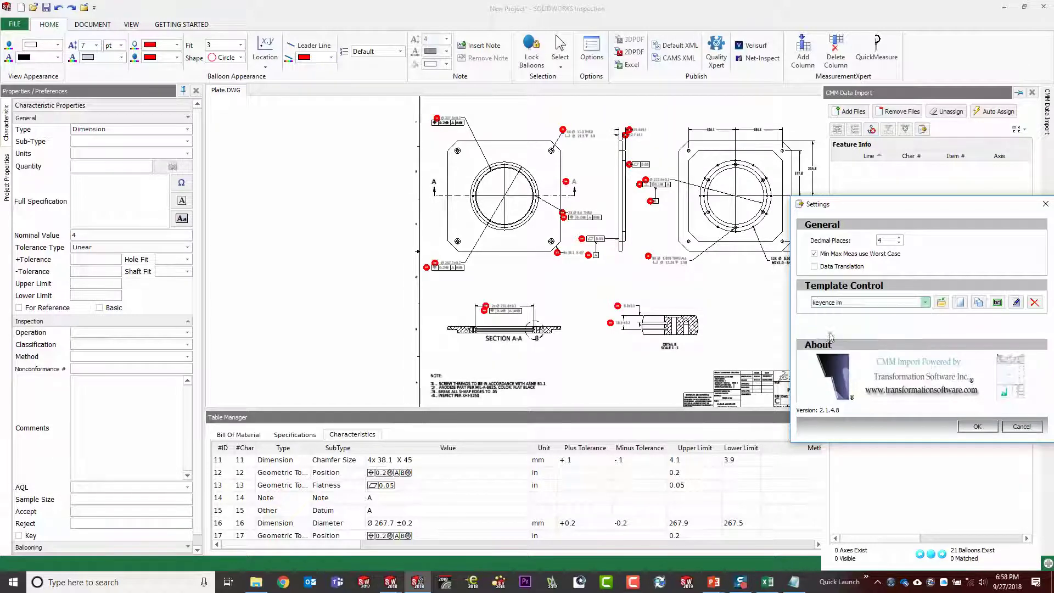
# View the folder from which CMM import templates can be loaded, and cancel without importing one.
pyautogui.click(941, 303)
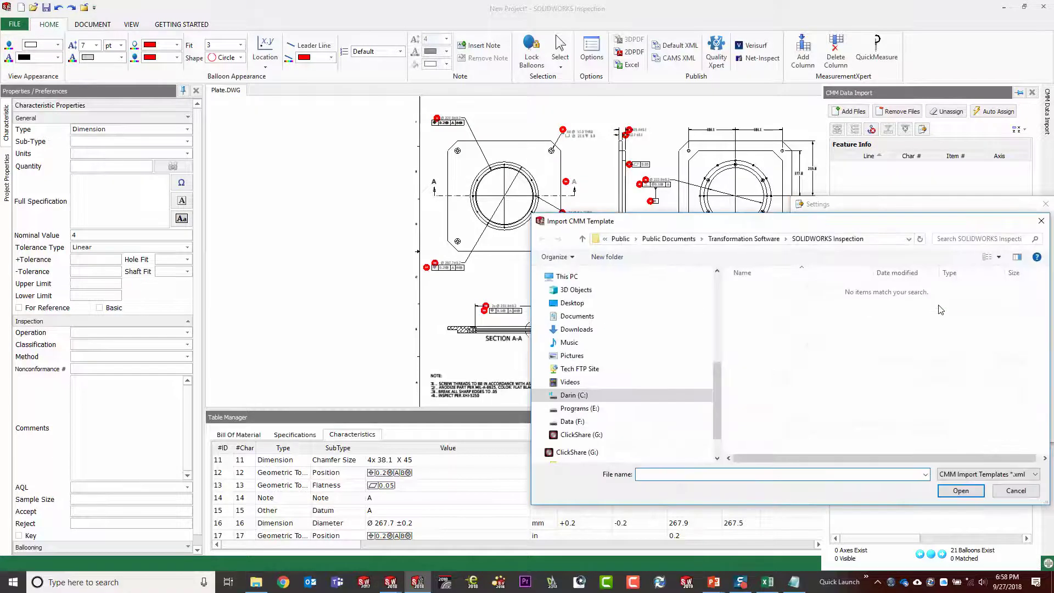
pyautogui.click(1016, 490)
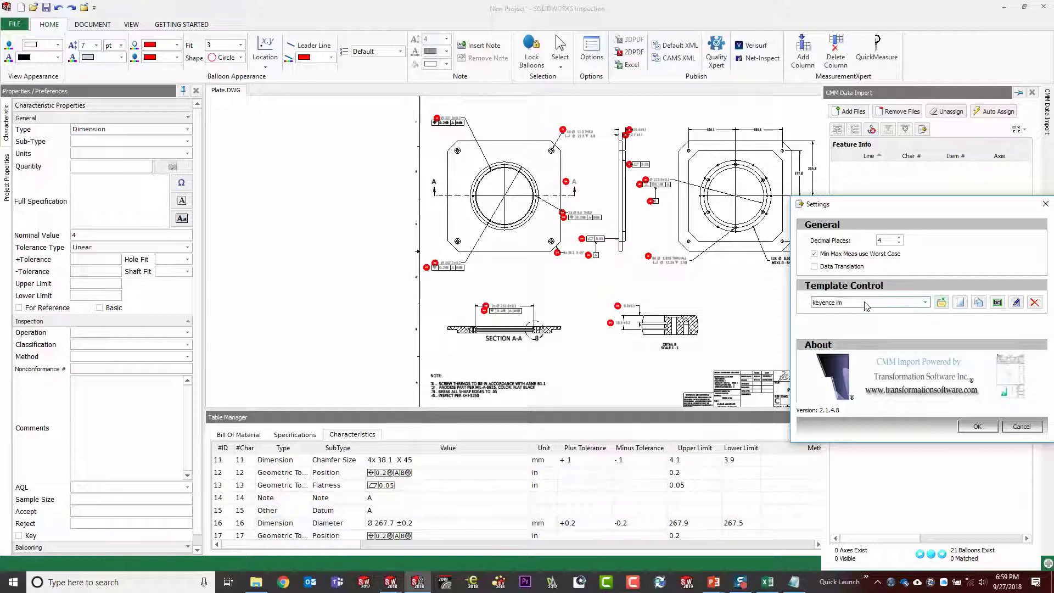
# Look through the list of available CMM import templates, and close the CMM Data Import settings without saving.
pyautogui.click(926, 303)
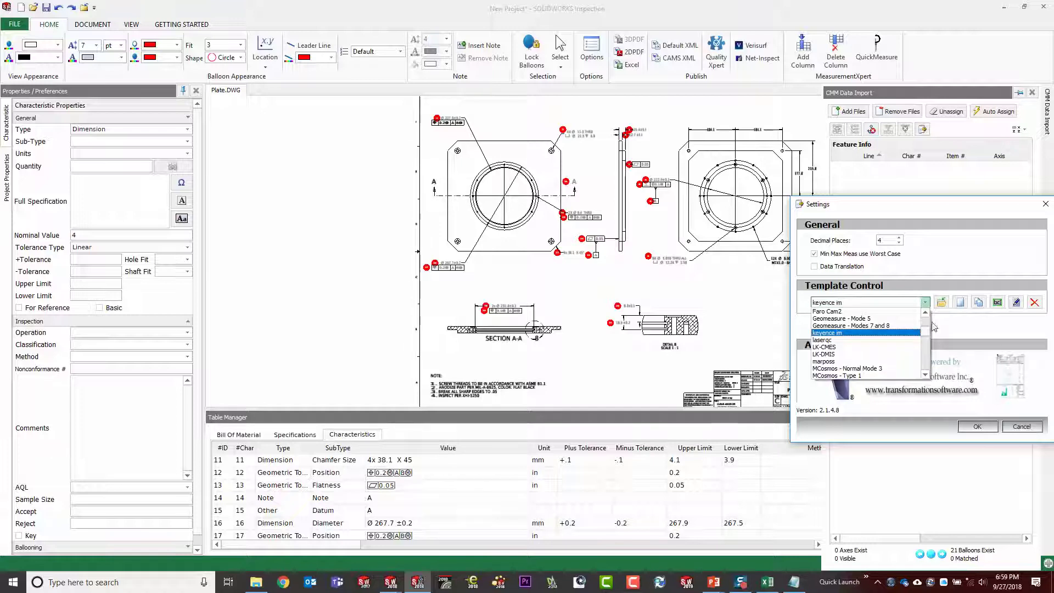
pyautogui.click(927, 346)
pyautogui.click(927, 346)
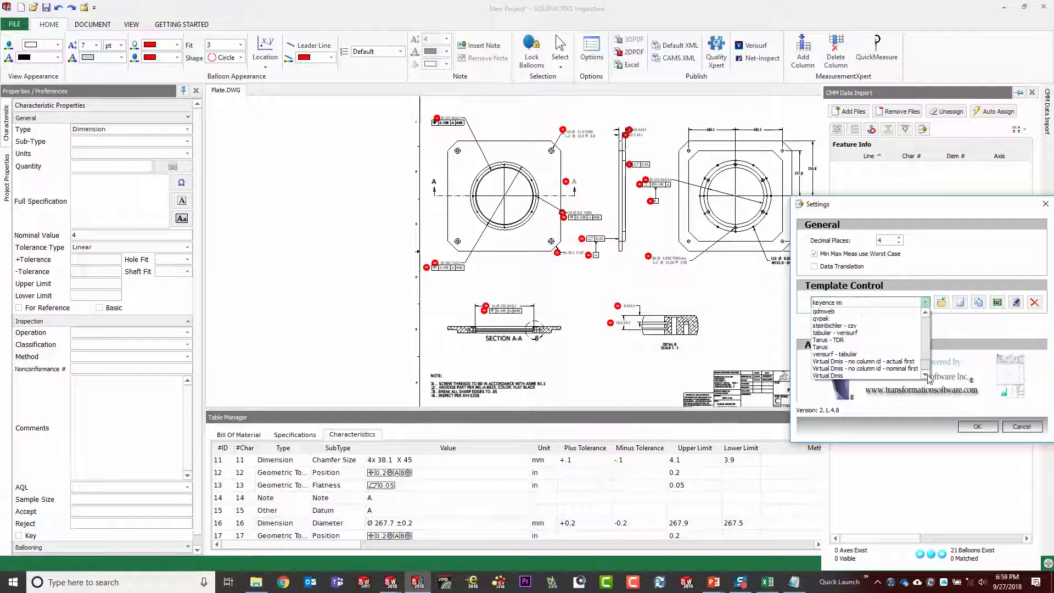
pyautogui.click(926, 312)
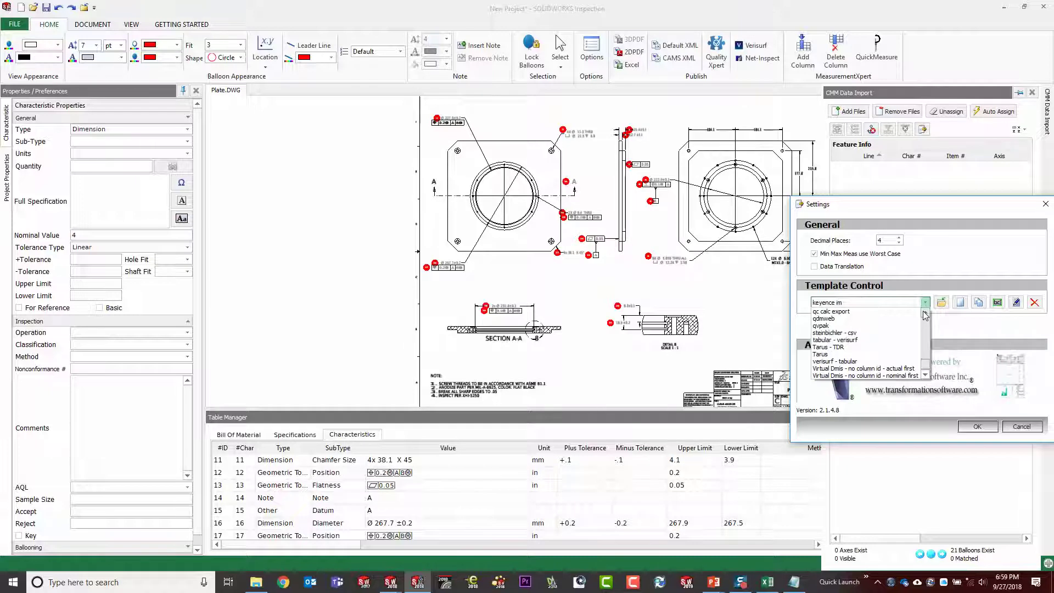
pyautogui.click(925, 314)
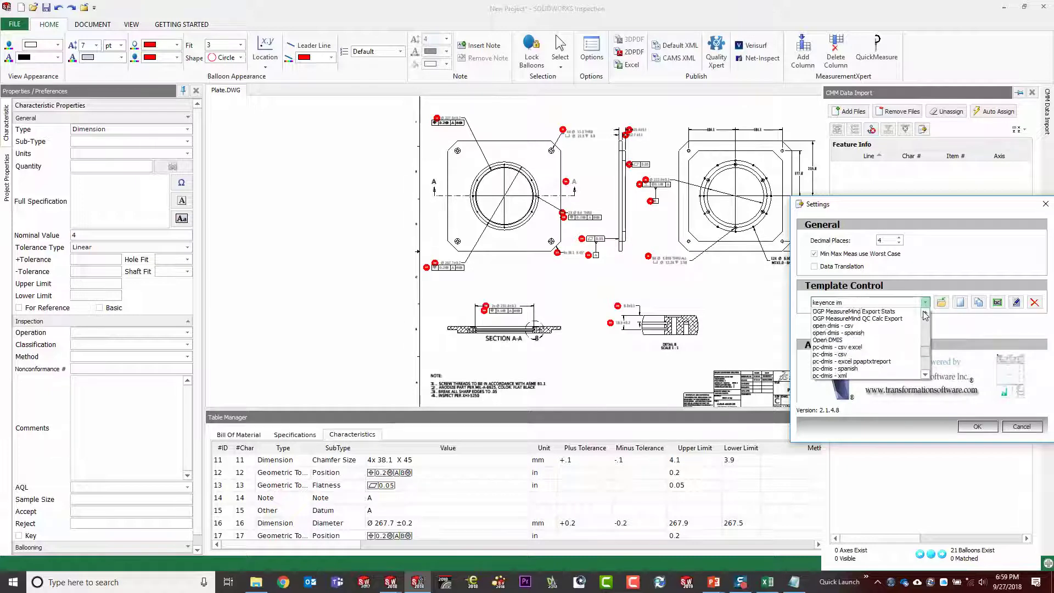
pyautogui.click(925, 314)
pyautogui.click(926, 315)
pyautogui.click(926, 314)
pyautogui.click(926, 315)
pyautogui.click(926, 314)
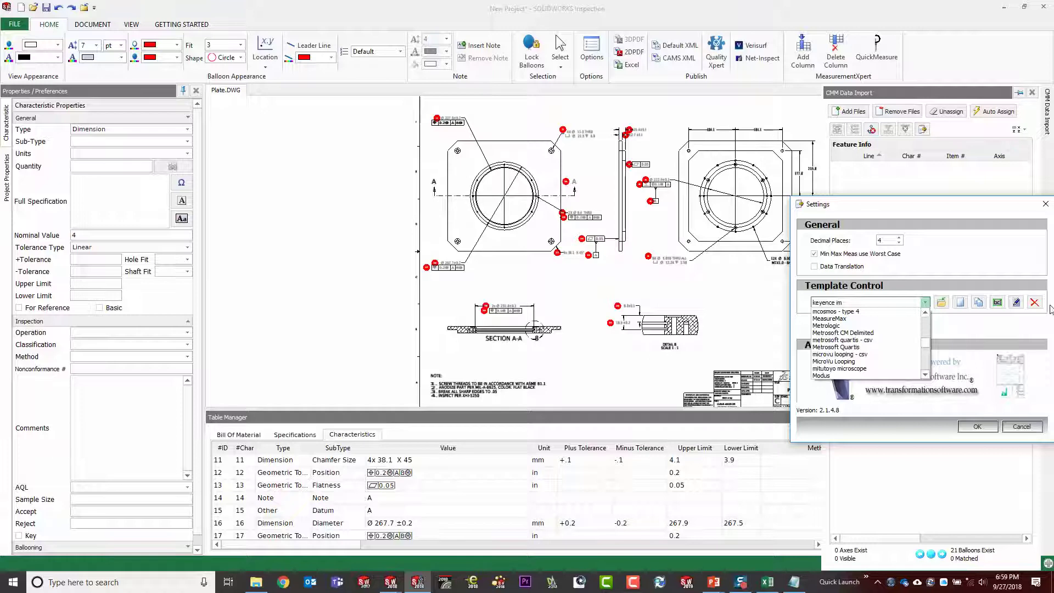
pyautogui.click(951, 211)
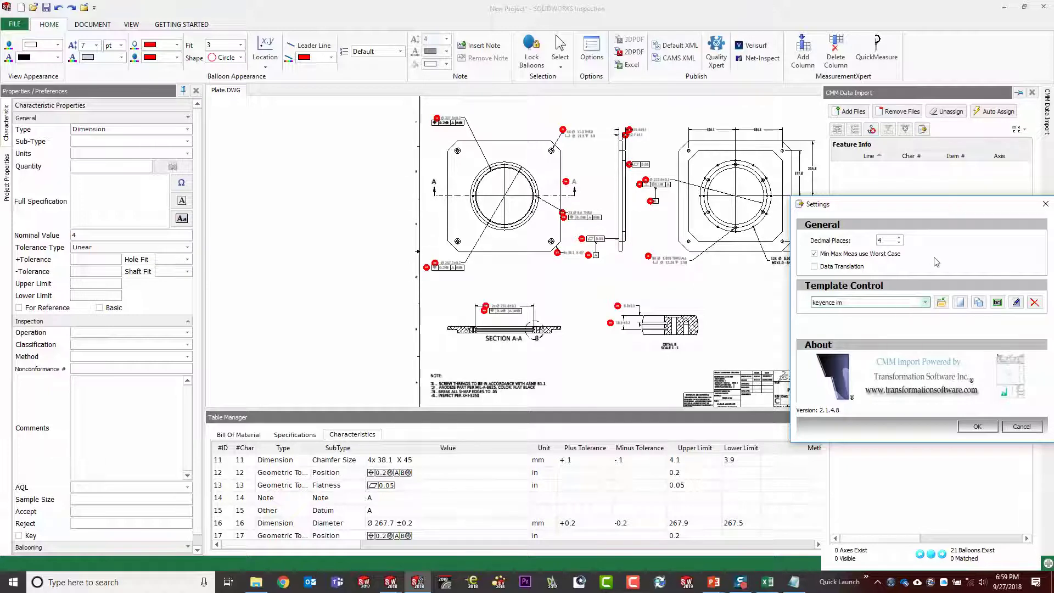
pyautogui.moveTo(936, 205); pyautogui.dragTo(851, 174)
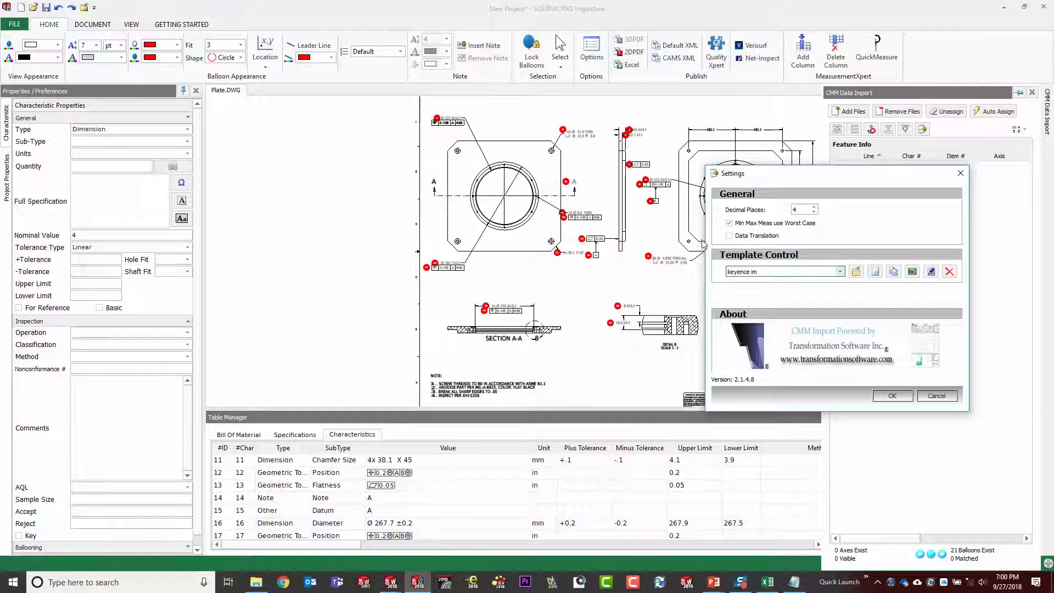
pyautogui.click(936, 396)
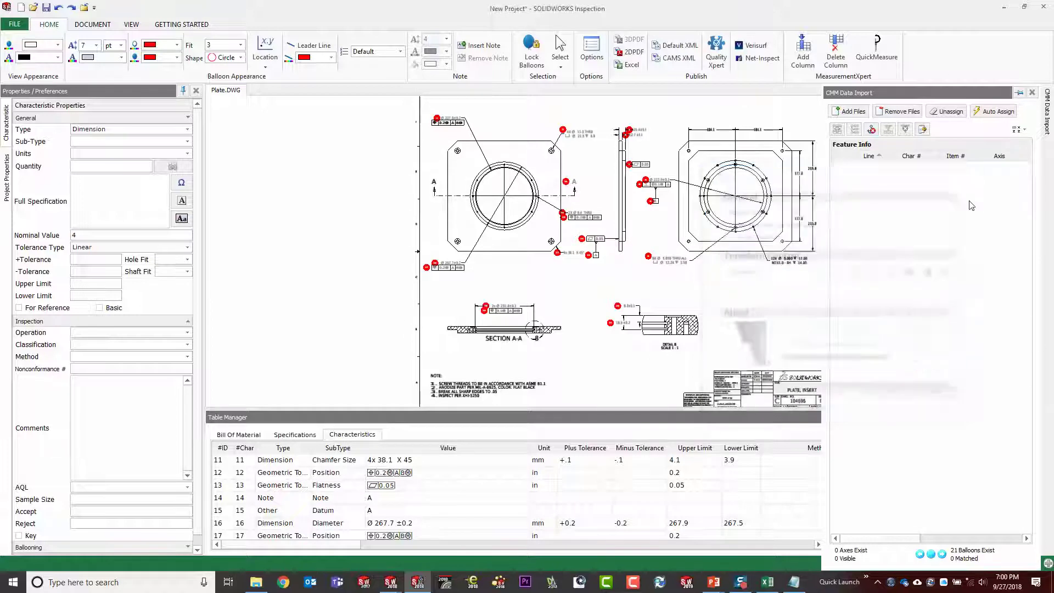
# Return to the lower plate drawing in SOLIDWORKS, closing PCDMIS C001.txt and the Standalone folder window.
pyautogui.click(1004, 8)
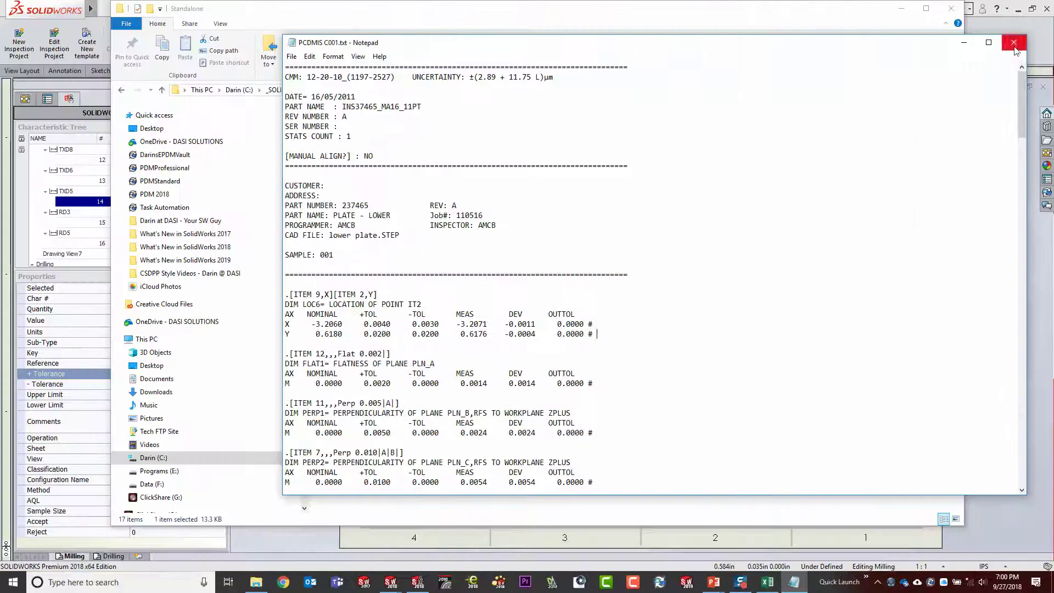
pyautogui.click(1014, 42)
pyautogui.click(951, 8)
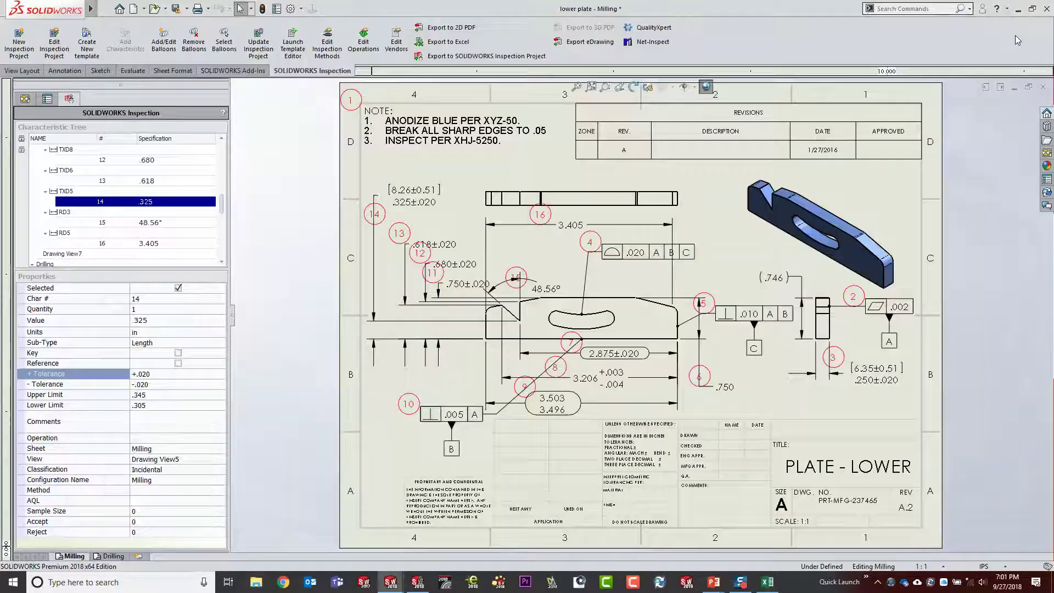